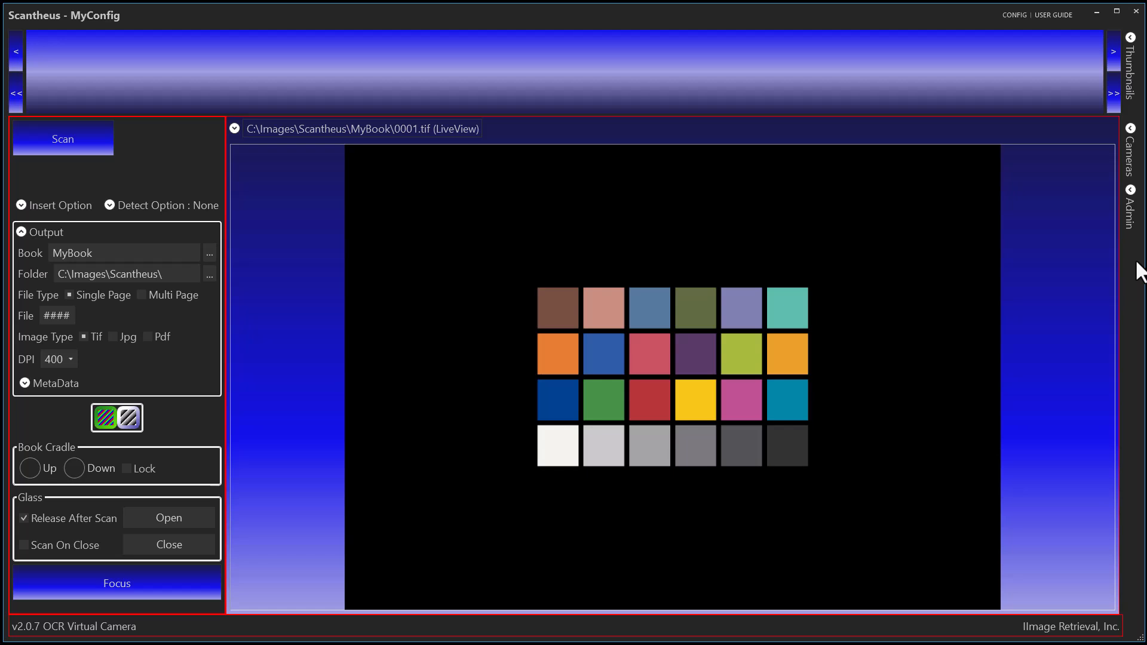
Look through the Admin options, collapsing the Image View Options, and view the camera settings before hiding the side panels.
{"action": "left_click", "coordinate": [1130, 190]}
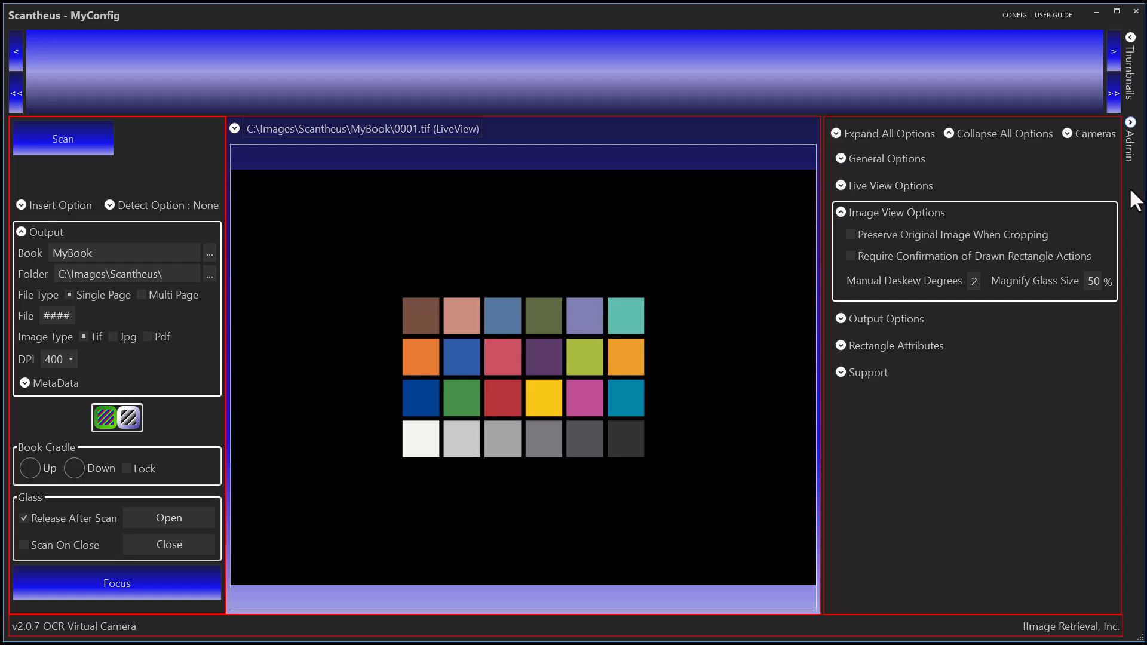
{"action": "left_click", "coordinate": [840, 319]}
{"action": "left_click", "coordinate": [830, 319]}
{"action": "left_click", "coordinate": [840, 212]}
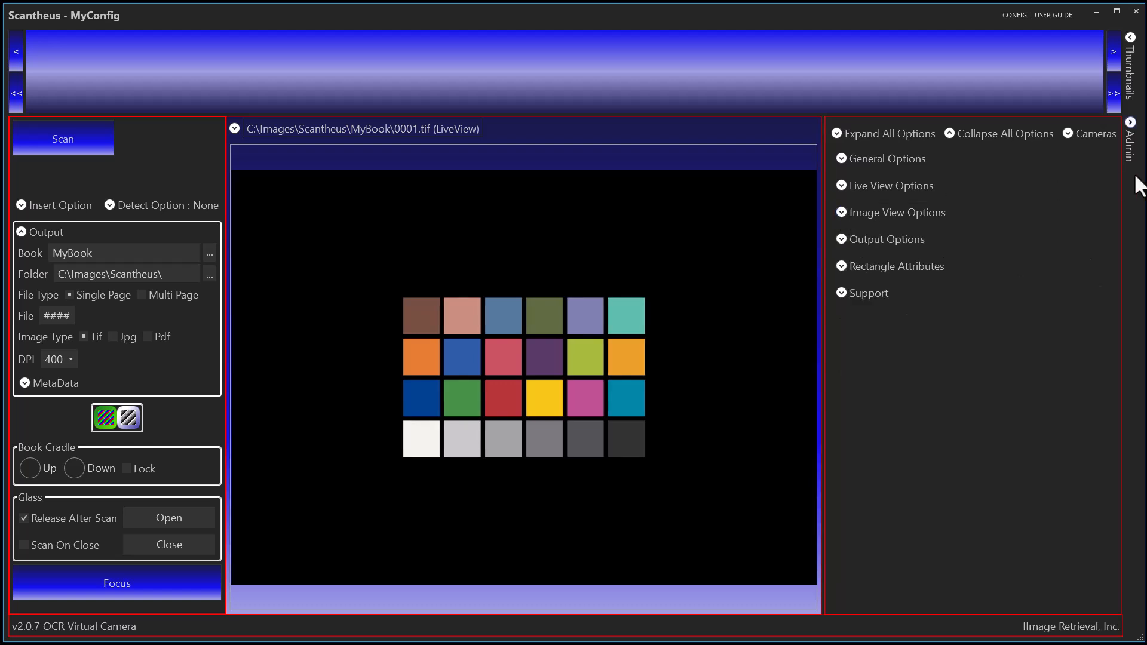
{"action": "left_click", "coordinate": [1131, 124]}
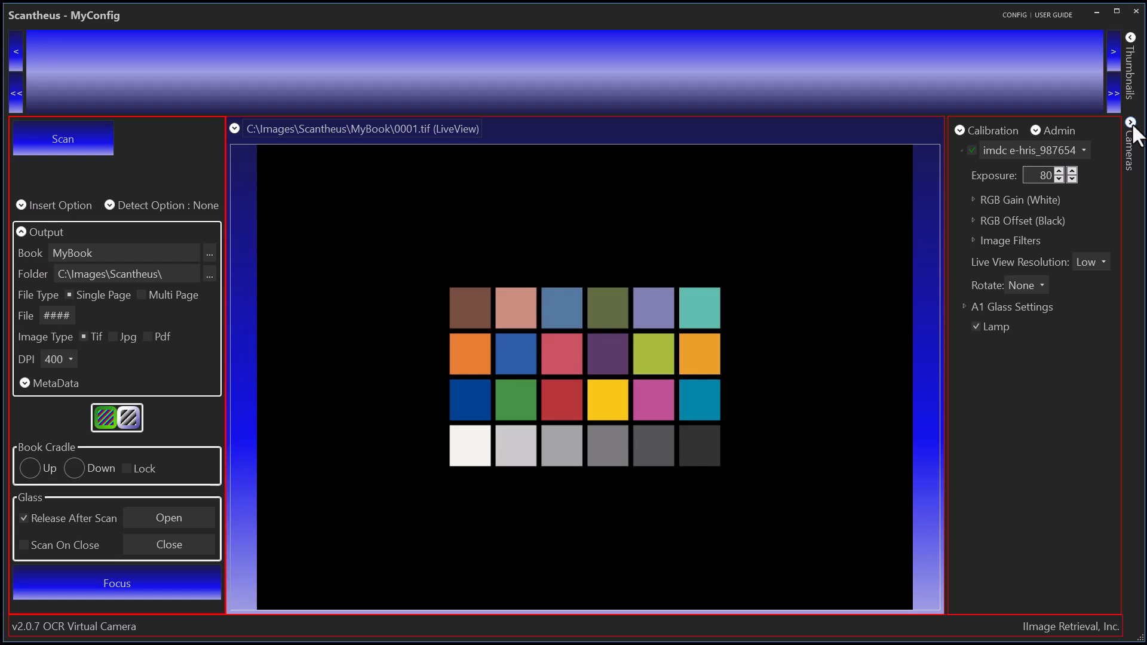
{"action": "left_click", "coordinate": [1131, 123]}
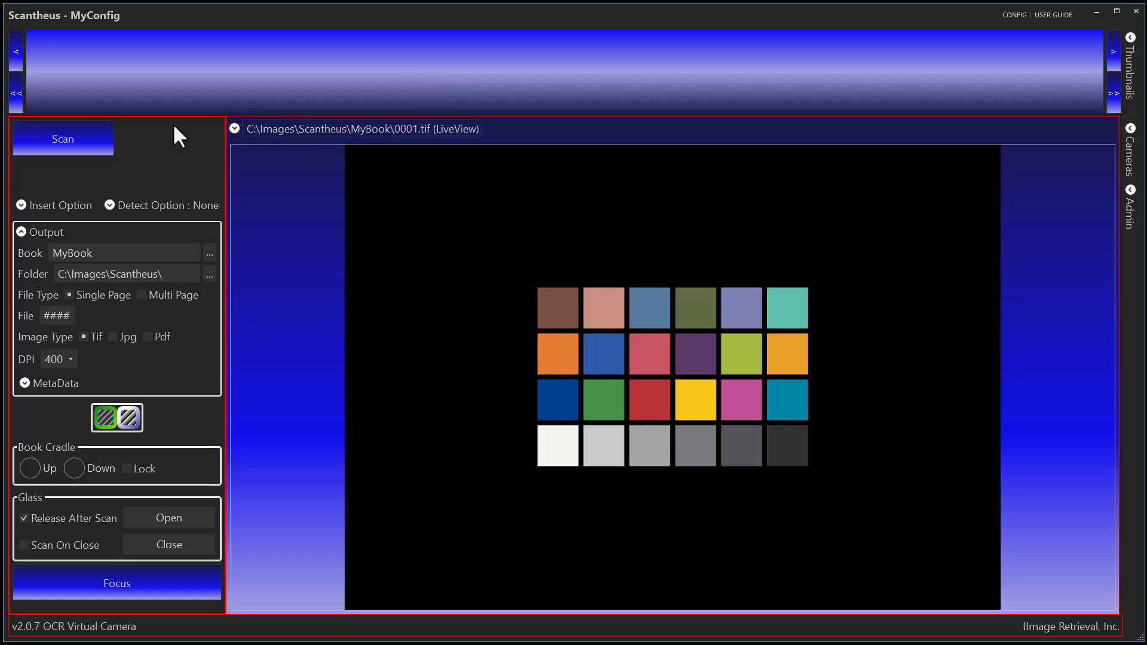
Scan the full capture area as the first image, declining the camera calibration check.
{"action": "left_click", "coordinate": [76, 135]}
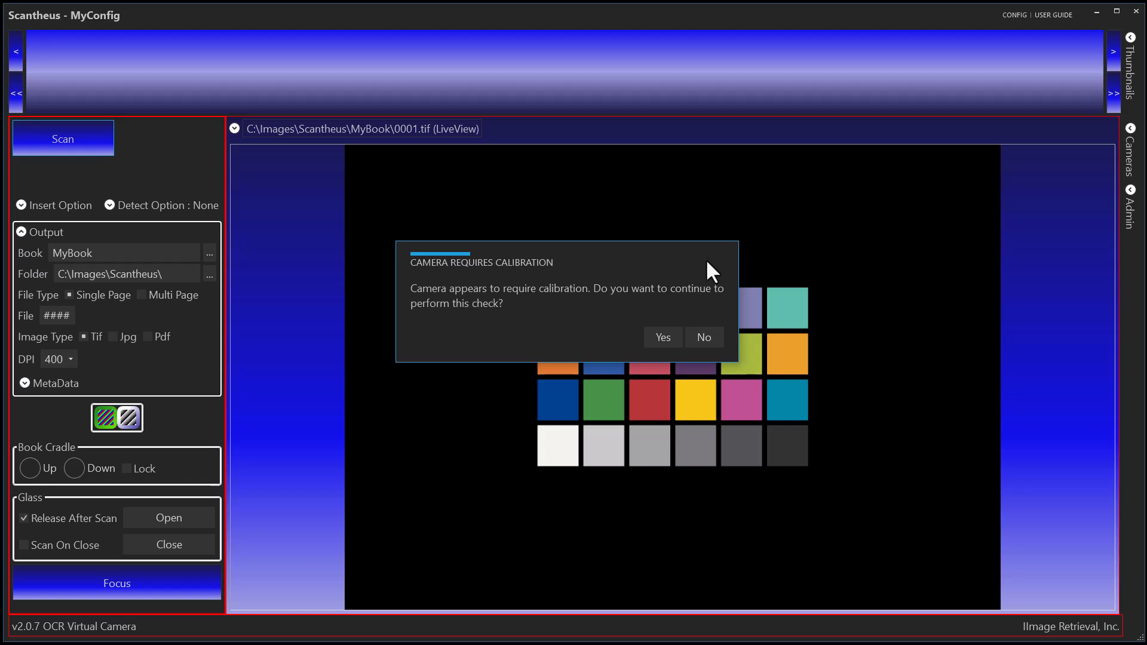
{"action": "left_click", "coordinate": [705, 336]}
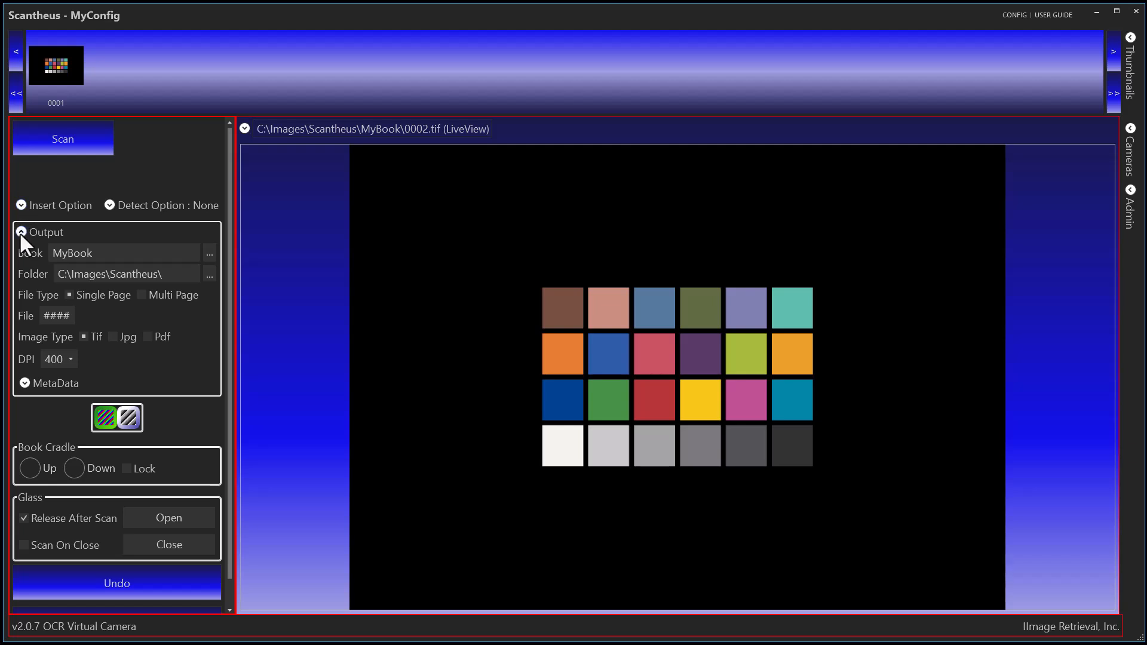
Change the detect option from None to Fixed.
{"action": "left_click", "coordinate": [109, 205]}
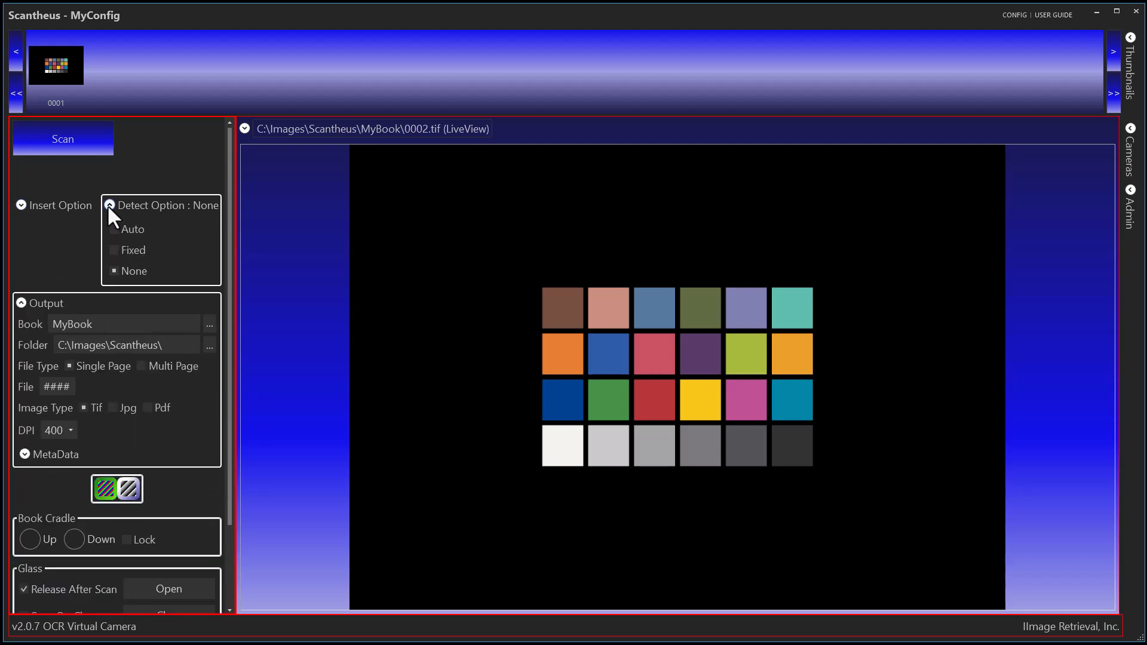
{"action": "left_click", "coordinate": [112, 249]}
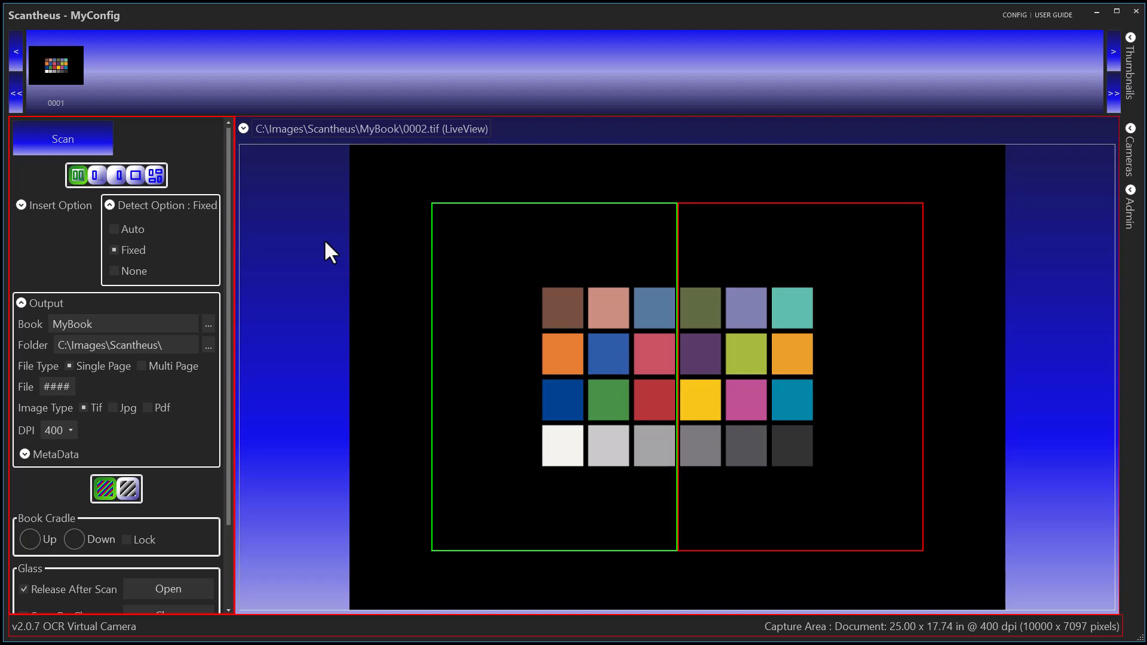
{"action": "left_click", "coordinate": [112, 271]}
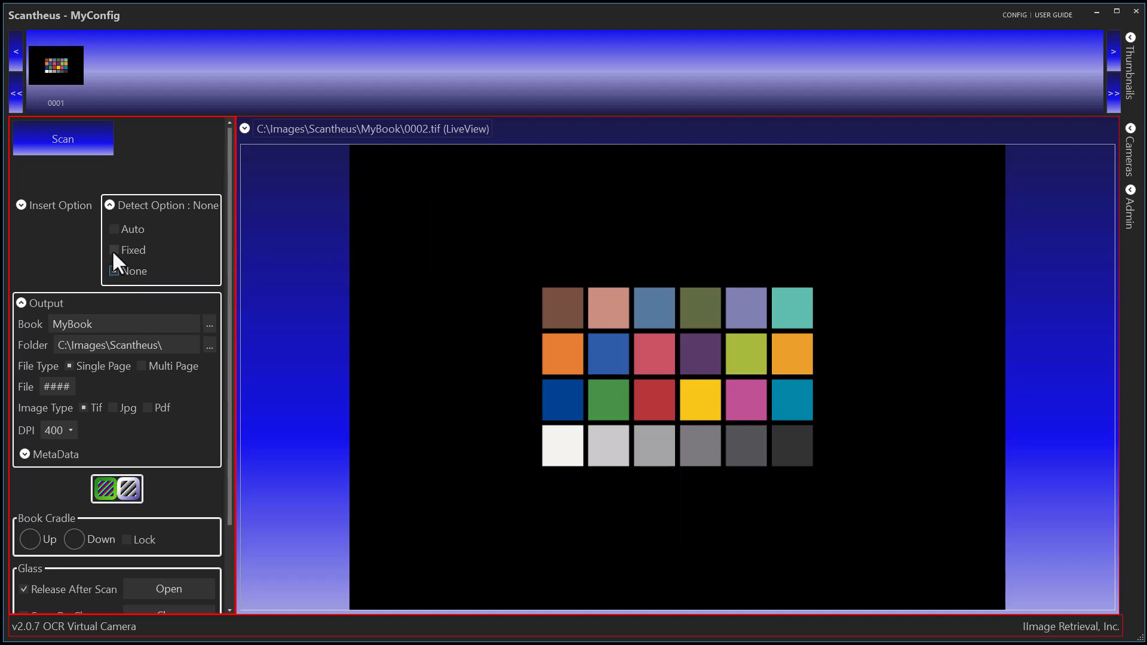
{"action": "left_click", "coordinate": [113, 250]}
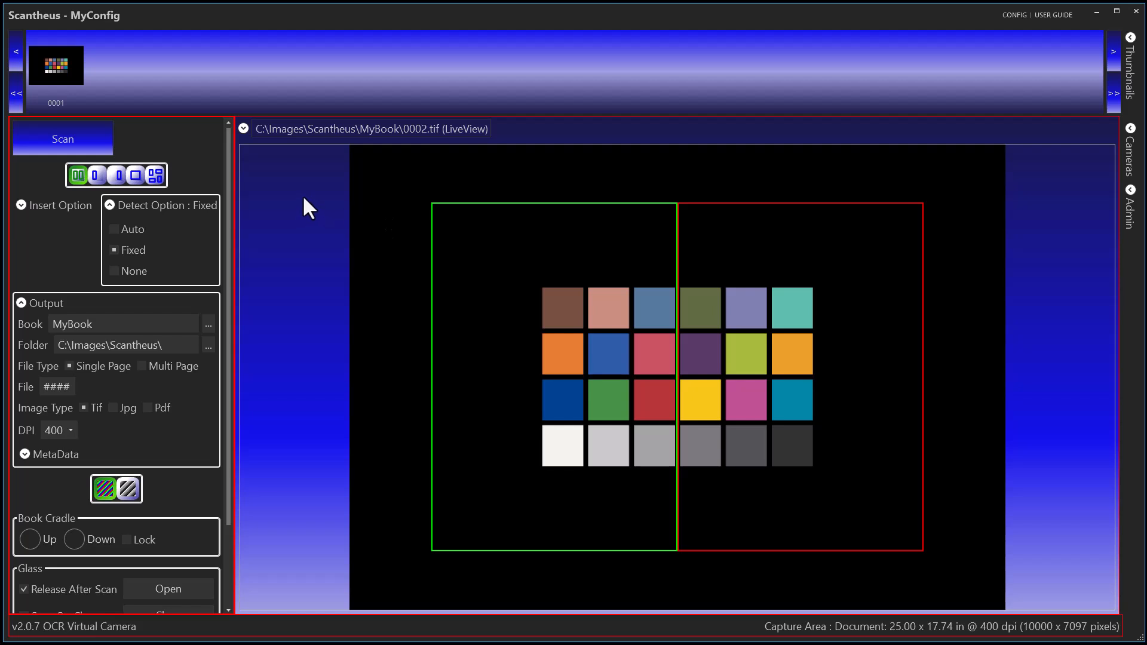
Preview the fixed capture layouts for a single document, both pages, the left page only and the right page only.
{"action": "left_click", "coordinate": [131, 176]}
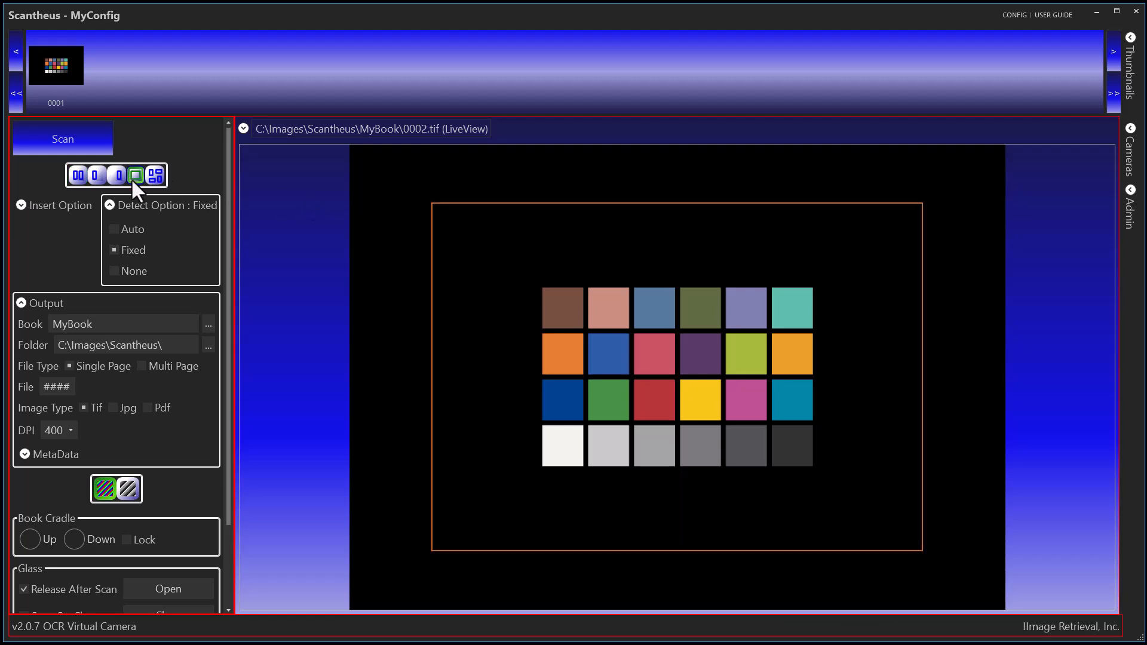
{"action": "left_click", "coordinate": [77, 177]}
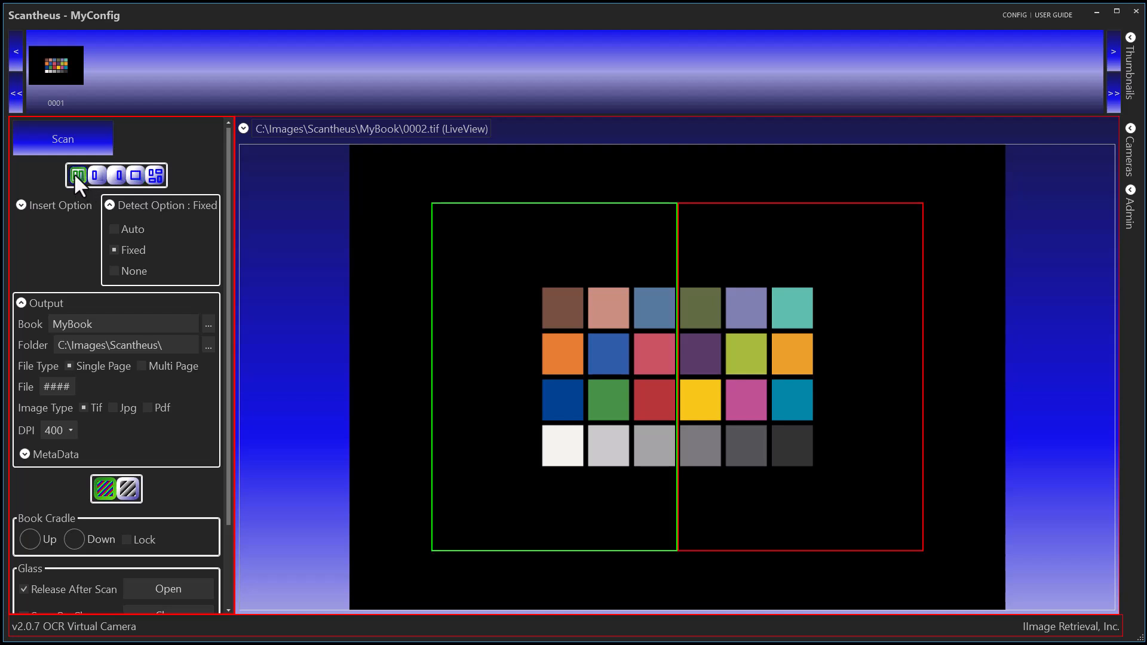
{"action": "left_click", "coordinate": [95, 178]}
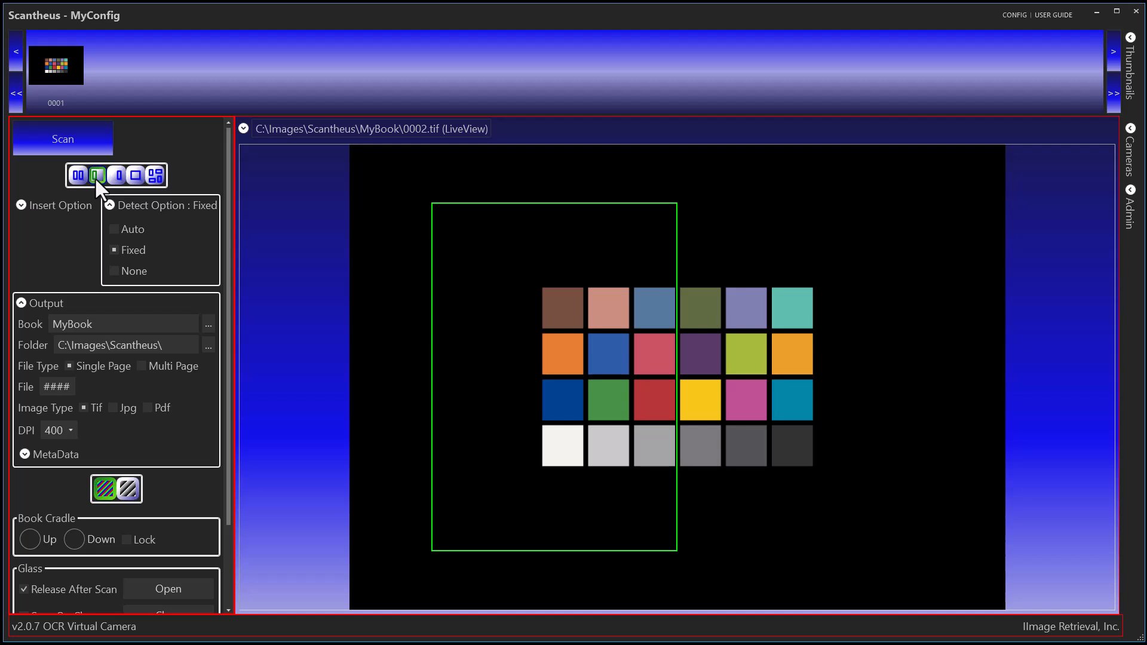
{"action": "left_click", "coordinate": [117, 176]}
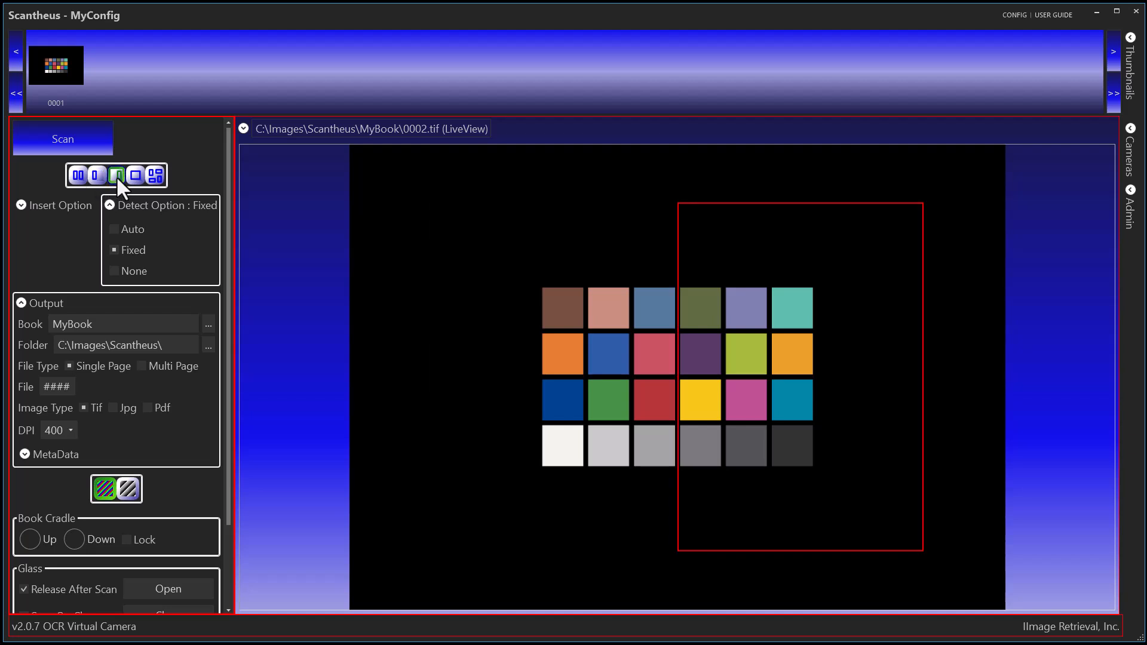
{"action": "left_click", "coordinate": [135, 175]}
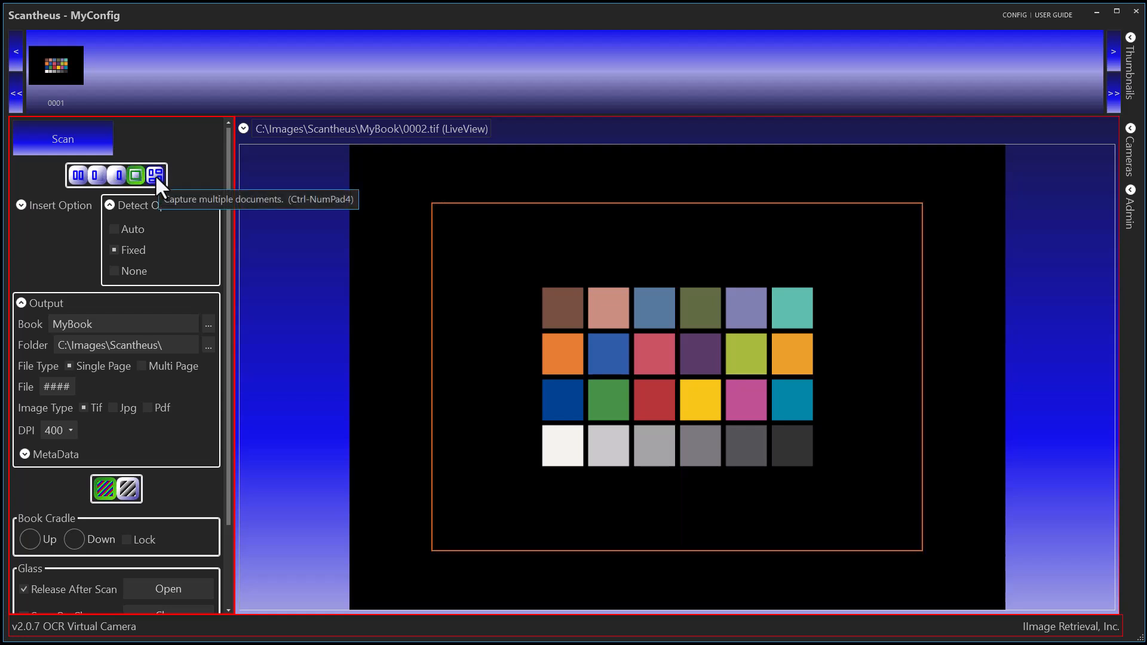
In the multiple-document layout, move and shrink the capture rectangle, and draw additional rectangles over the colour chart.
{"action": "left_click", "coordinate": [155, 175]}
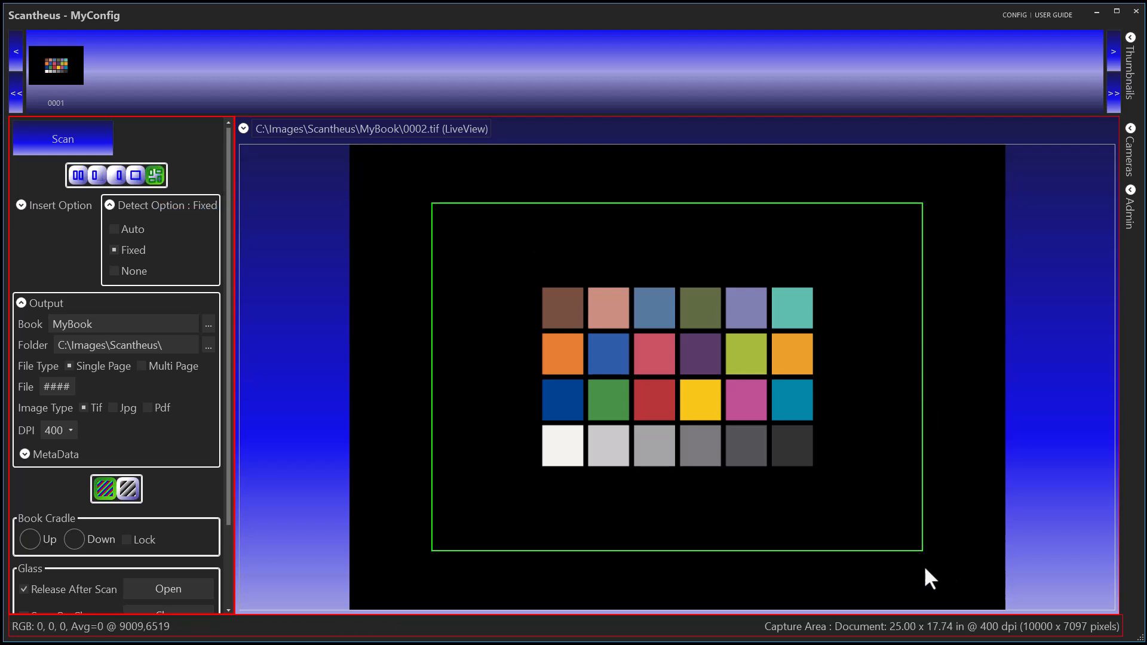
{"action": "left_click_drag", "start_coordinate": [851, 496], "coordinate": [785, 449]}
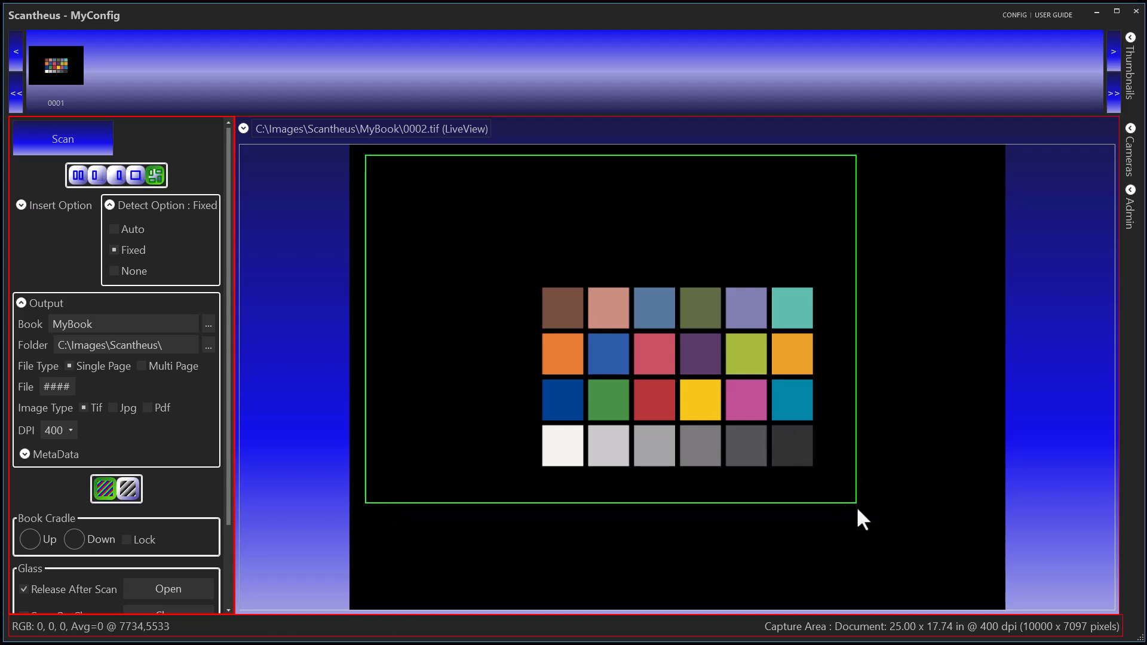
{"action": "left_click_drag", "start_coordinate": [855, 503], "coordinate": [617, 325]}
{"action": "mouse_move", "coordinate": [670, 280]}
{"action": "left_mouse_down"}
{"action": "mouse_move", "coordinate": [733, 327]}
{"action": "mouse_move", "coordinate": [776, 439]}
{"action": "left_mouse_up"}
{"action": "left_click_drag", "start_coordinate": [624, 409], "coordinate": [684, 480]}
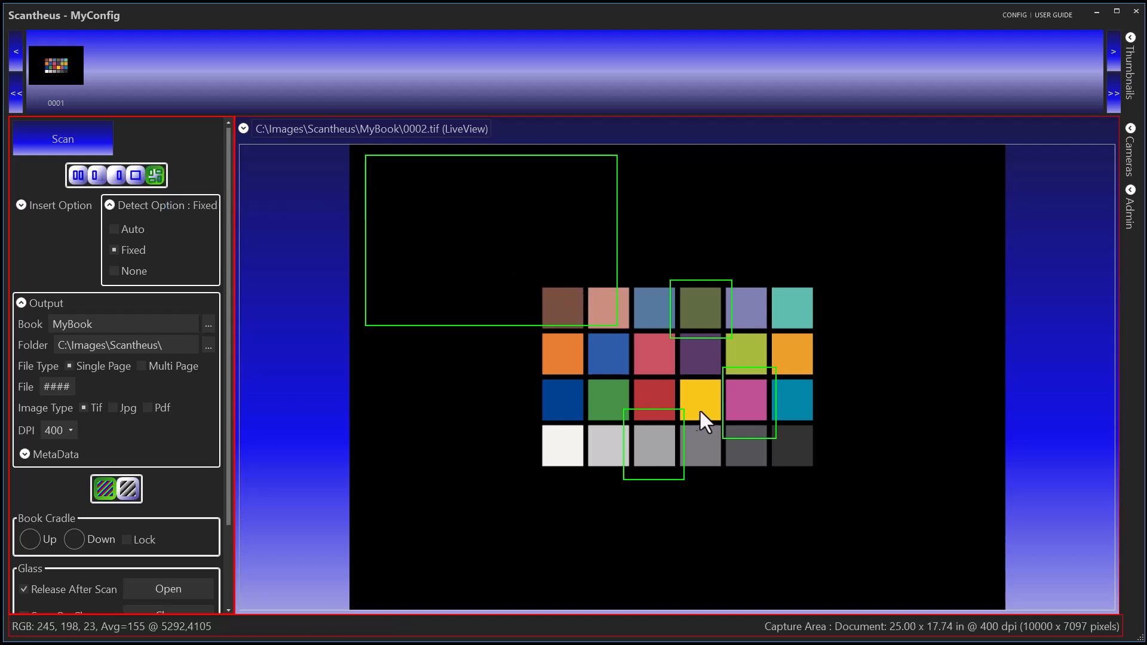
Return to the two-page capture layout and scan the left and right pages.
{"action": "left_click", "coordinate": [75, 172]}
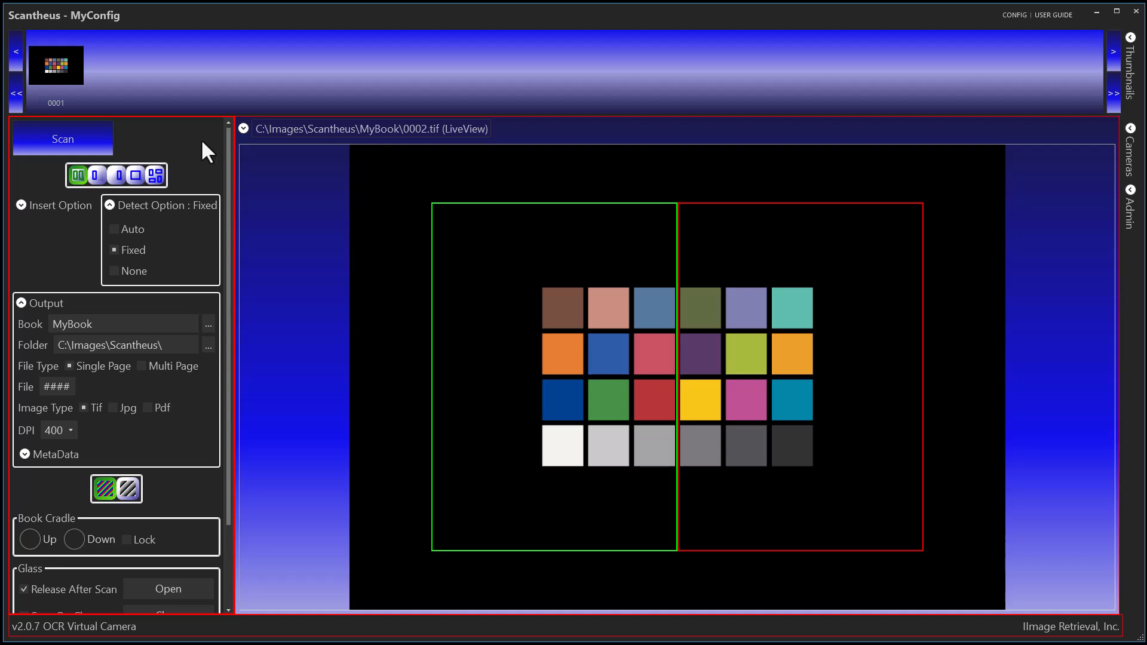
{"action": "left_click", "coordinate": [55, 143]}
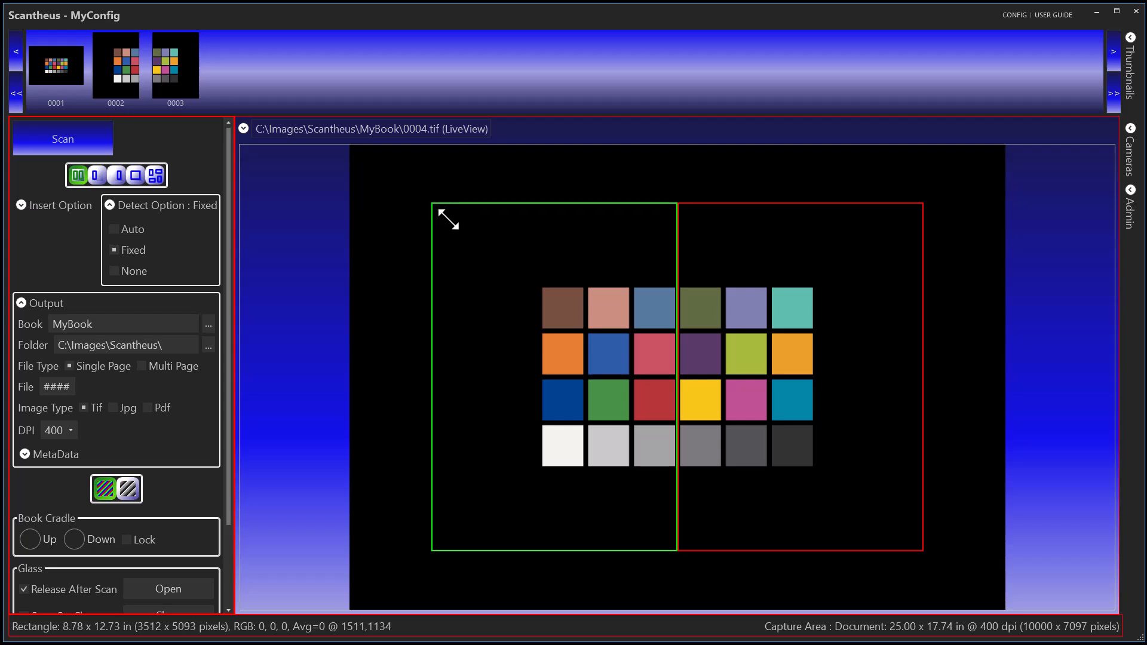
Shrink the left and right page rectangles around their halves of the colour chart, with the right one slightly overlapping the left.
{"action": "left_click_drag", "start_coordinate": [448, 219], "coordinate": [544, 282]}
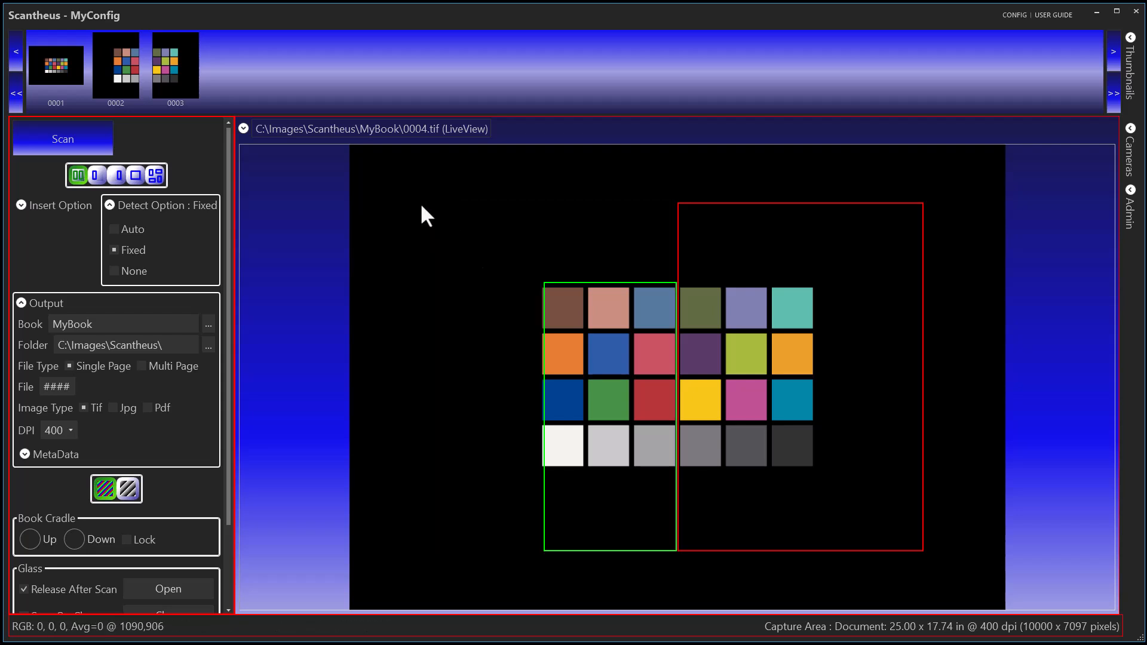
{"action": "left_click_drag", "start_coordinate": [613, 550], "coordinate": [614, 466]}
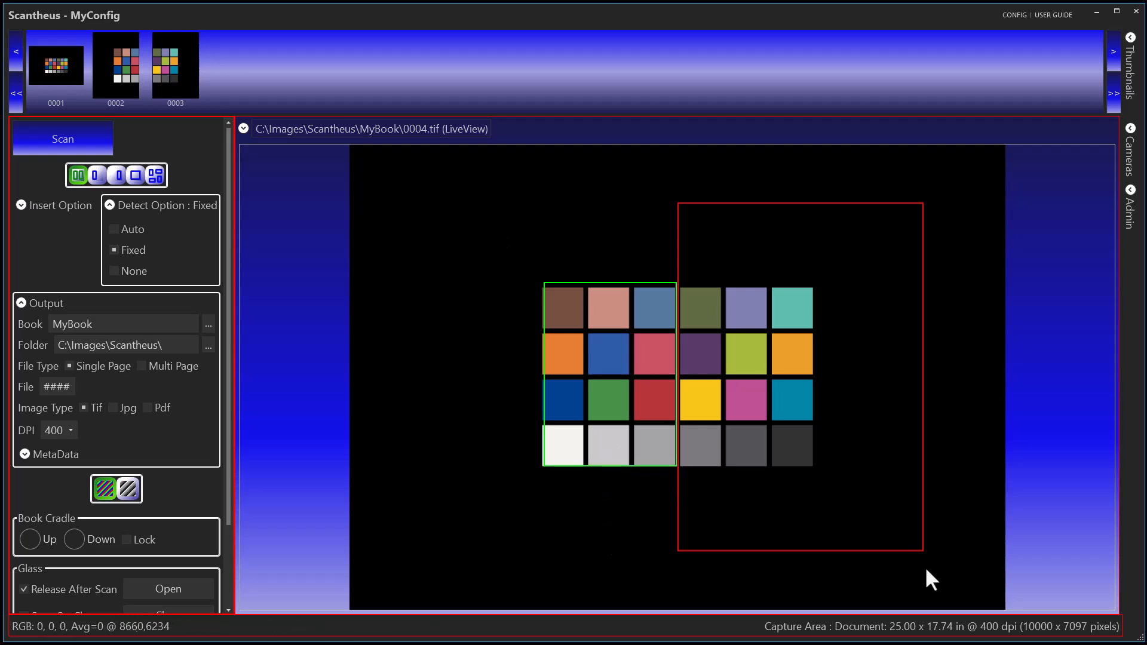
{"action": "left_click_drag", "start_coordinate": [921, 549], "coordinate": [875, 466]}
{"action": "left_click_drag", "start_coordinate": [869, 224], "coordinate": [827, 282]}
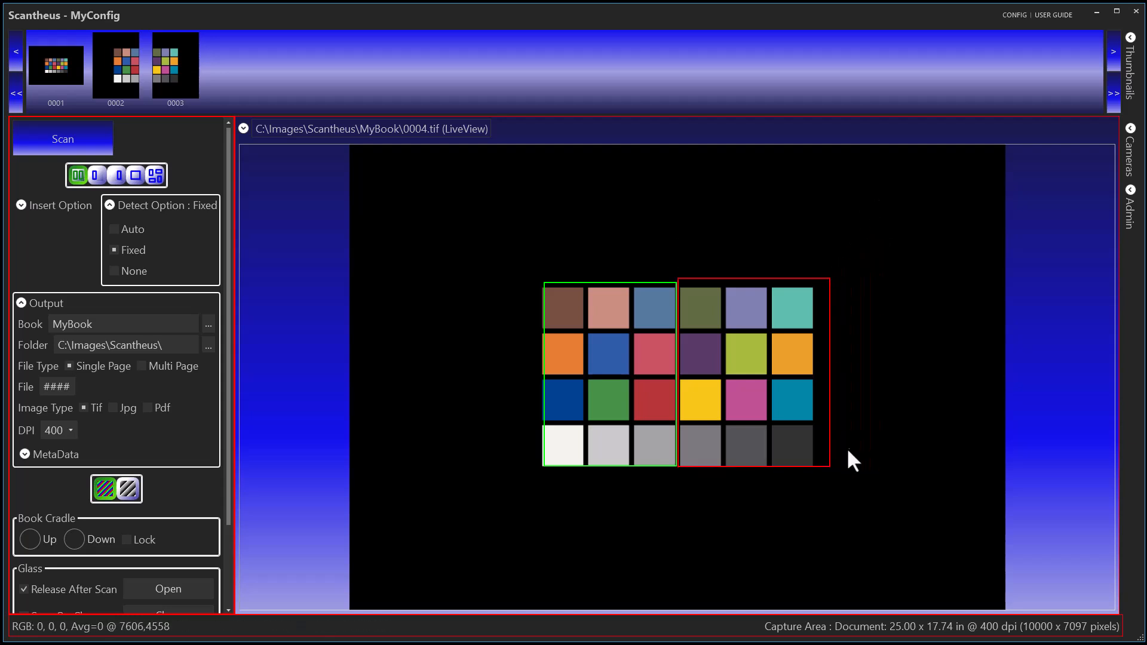
{"action": "left_click_drag", "start_coordinate": [829, 467], "coordinate": [819, 474]}
{"action": "left_click_drag", "start_coordinate": [676, 411], "coordinate": [670, 411]}
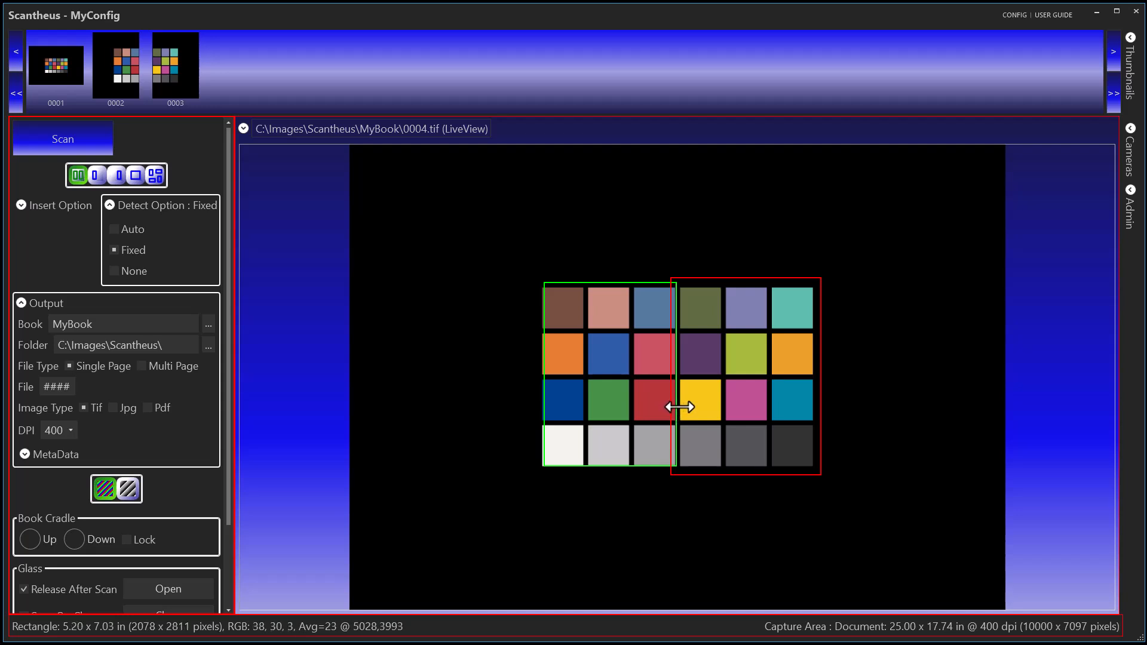
Extend all four edges of the left page rectangle slightly beyond its colour patches, to about 5.7 x 7.5 in.
{"action": "left_click_drag", "start_coordinate": [680, 407], "coordinate": [683, 406]}
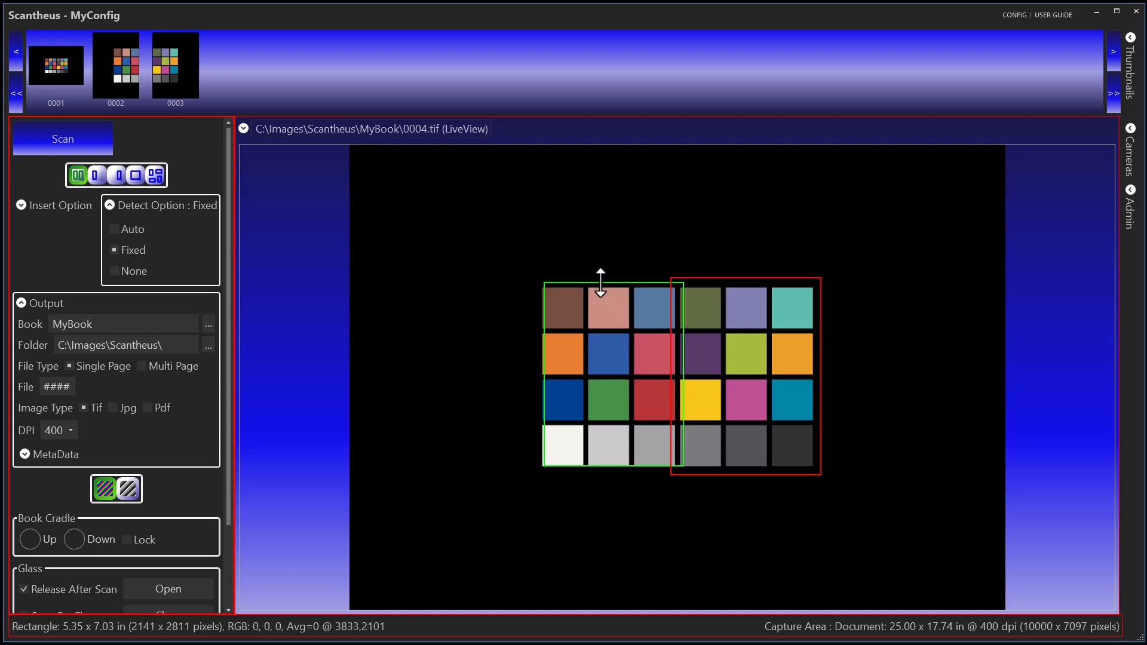
{"action": "left_click_drag", "start_coordinate": [600, 282], "coordinate": [600, 278]}
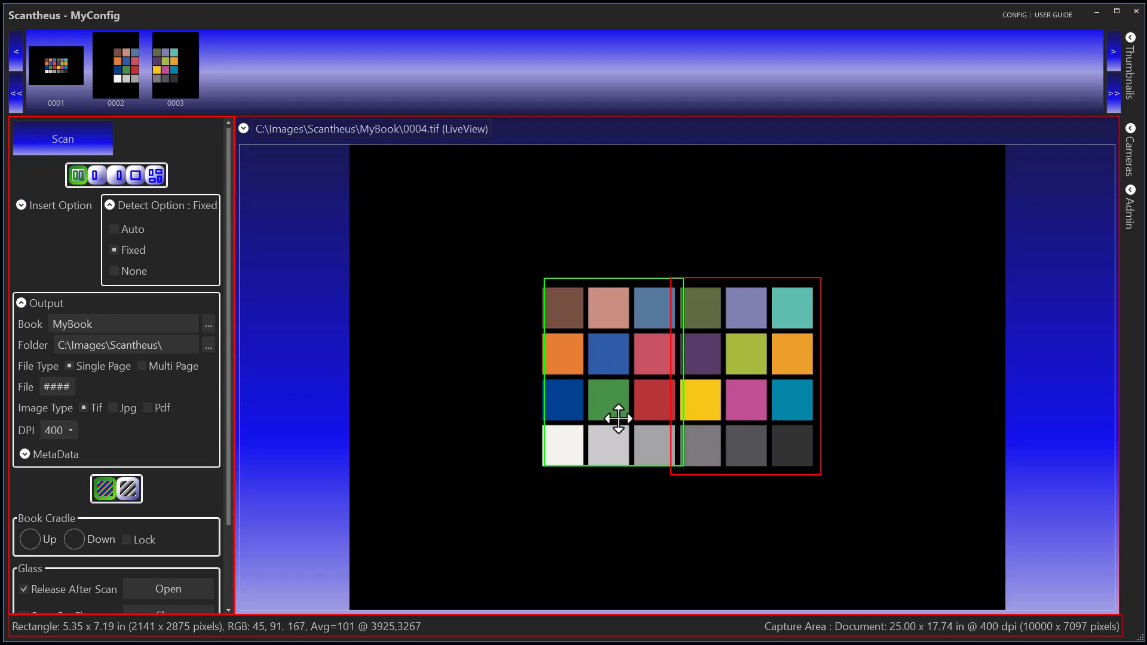
{"action": "mouse_move", "coordinate": [604, 465]}
{"action": "left_mouse_down"}
{"action": "mouse_move", "coordinate": [604, 483]}
{"action": "mouse_move", "coordinate": [604, 473]}
{"action": "left_mouse_up"}
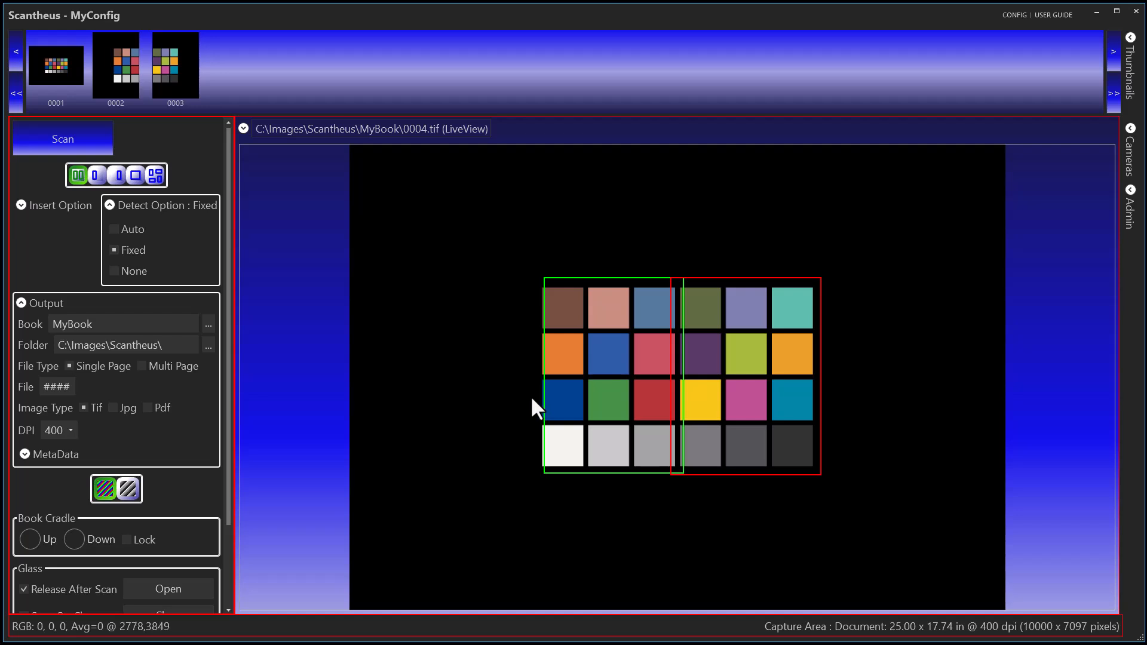
{"action": "left_click_drag", "start_coordinate": [540, 396], "coordinate": [534, 396]}
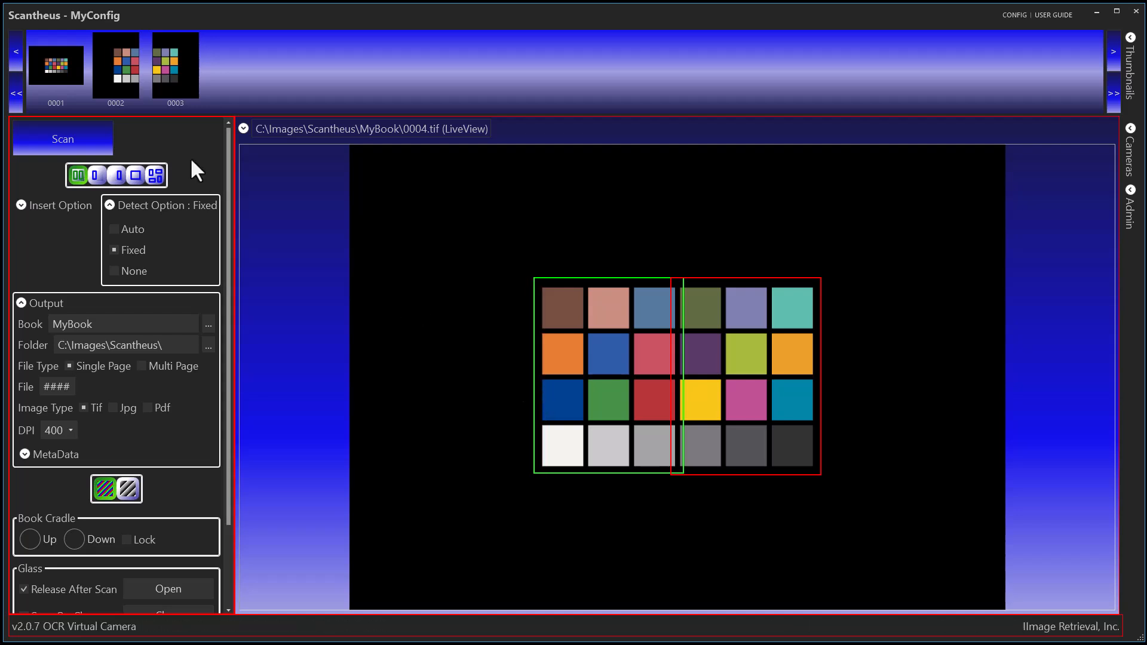
Scan the two-page spread five times with the tightened page rectangles.
{"action": "left_click", "coordinate": [89, 143]}
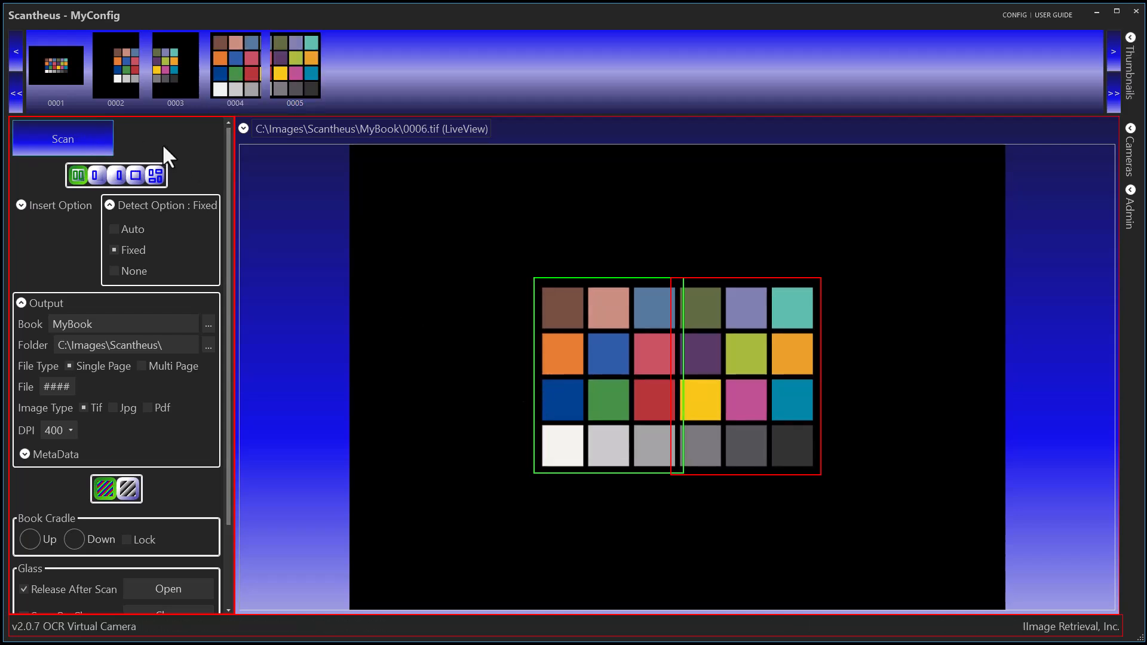
{"action": "left_click", "coordinate": [66, 139]}
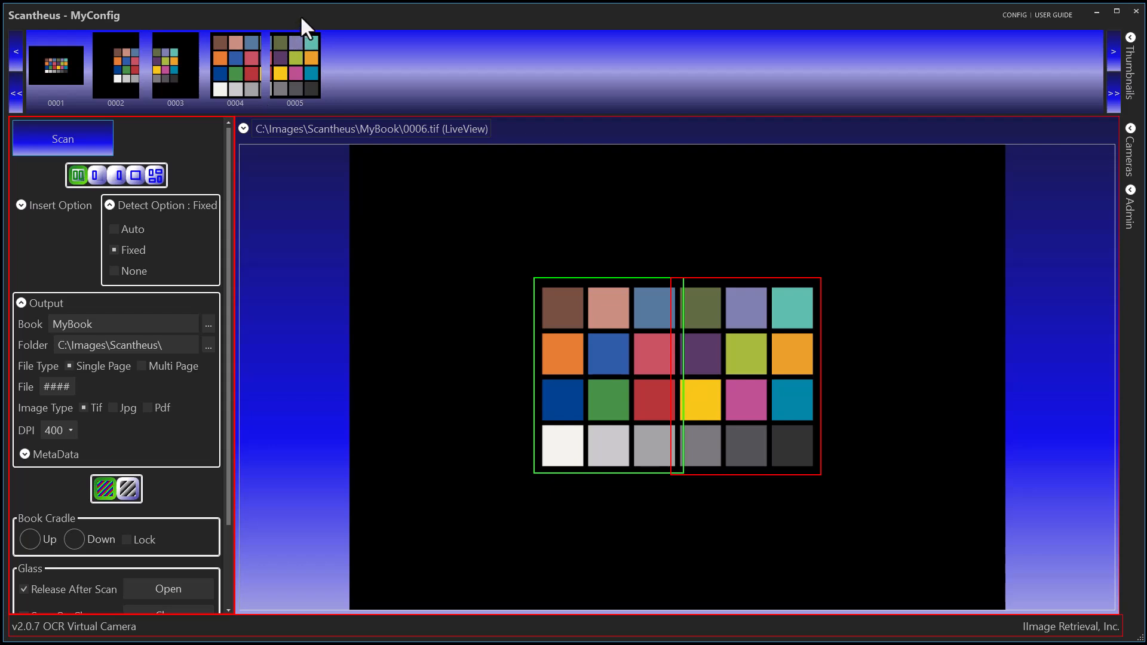
{"action": "key", "text": "space"}
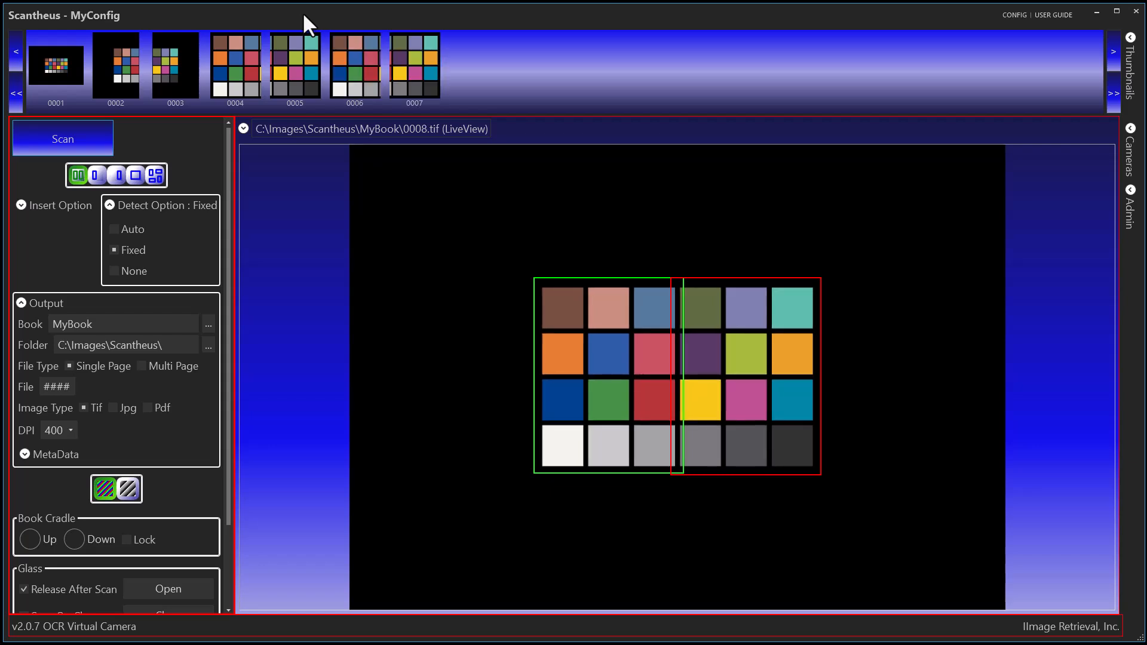
{"action": "key", "text": "space"}
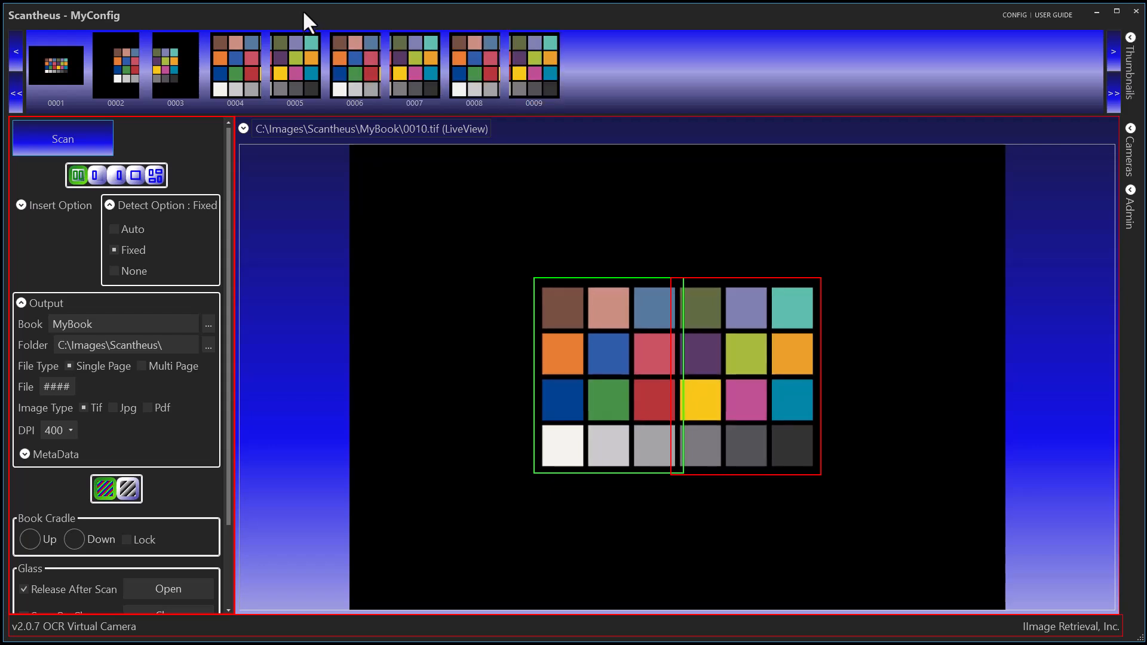
{"action": "key", "text": "space"}
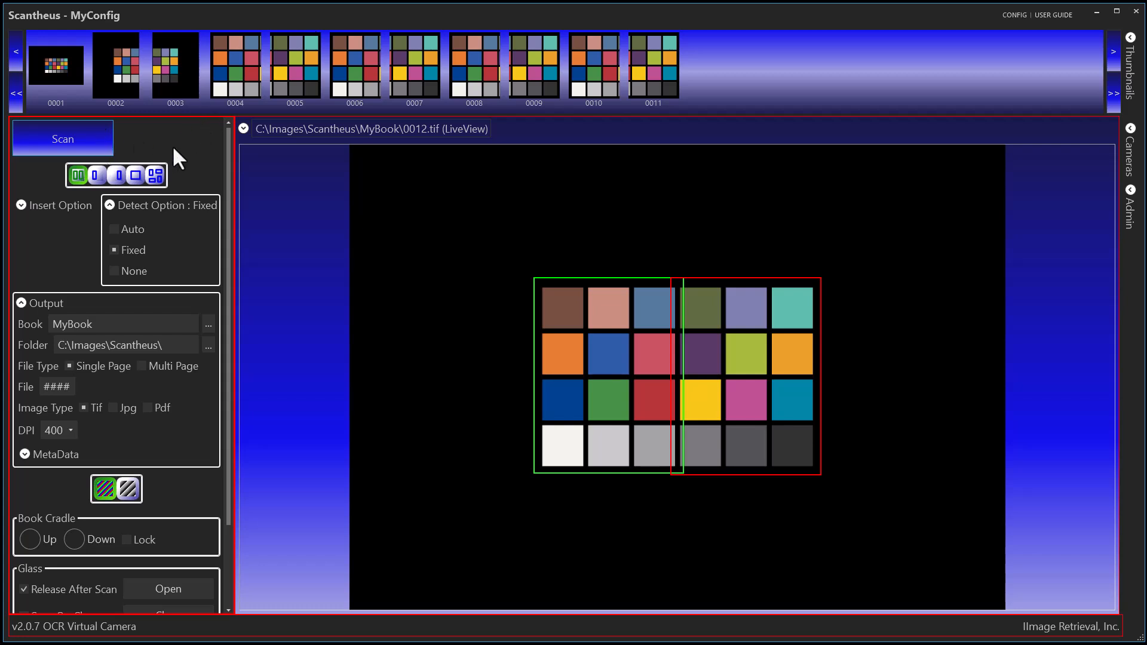
{"action": "key", "text": "space"}
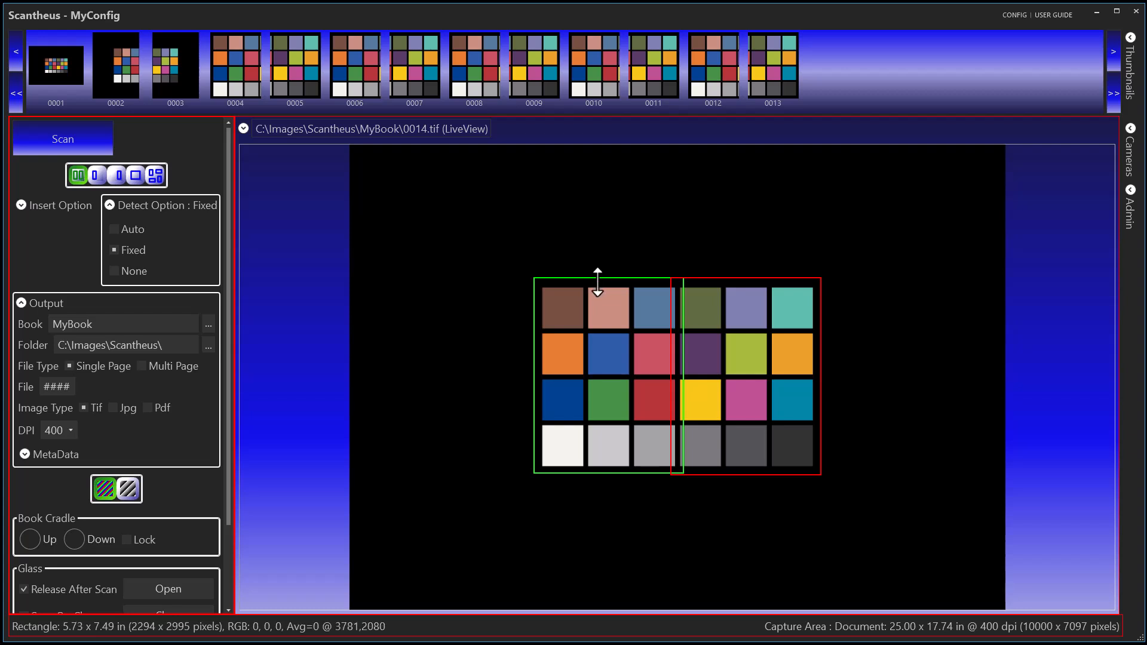
Raise the top edge of the left page rectangle well above the colour chart and scan the spread again.
{"action": "left_click_drag", "start_coordinate": [596, 278], "coordinate": [598, 245]}
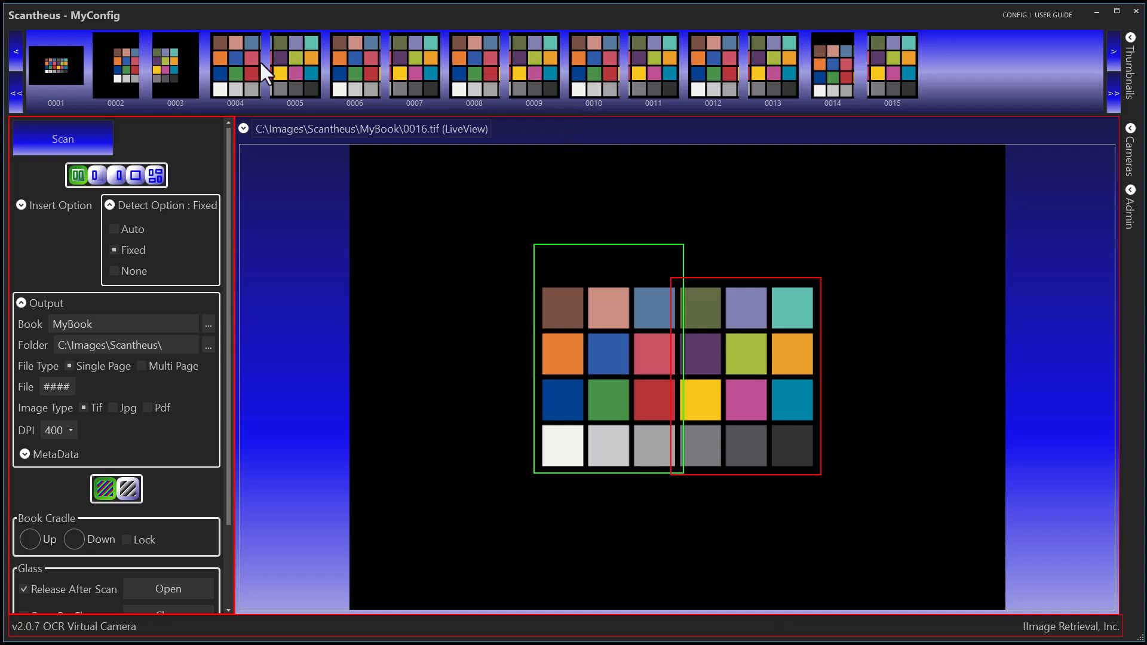
Review saved scans 0003, 0004 and 0010, returning to live view between them and finishing on scan 0004.
{"action": "left_click", "coordinate": [167, 70]}
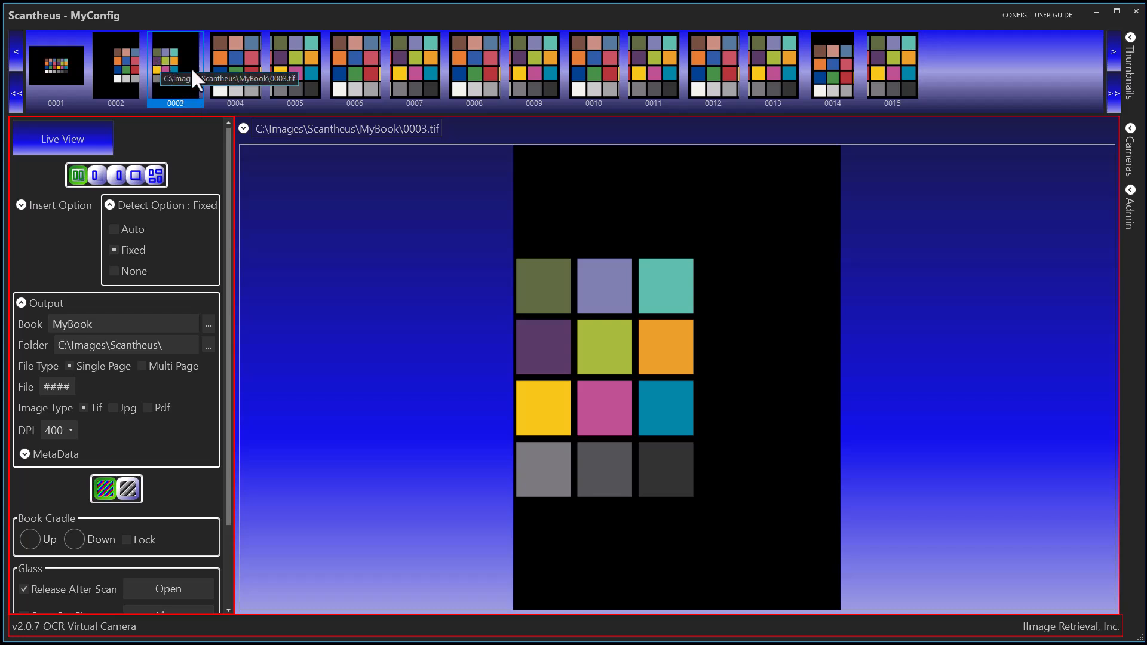
{"action": "left_click", "coordinate": [54, 141]}
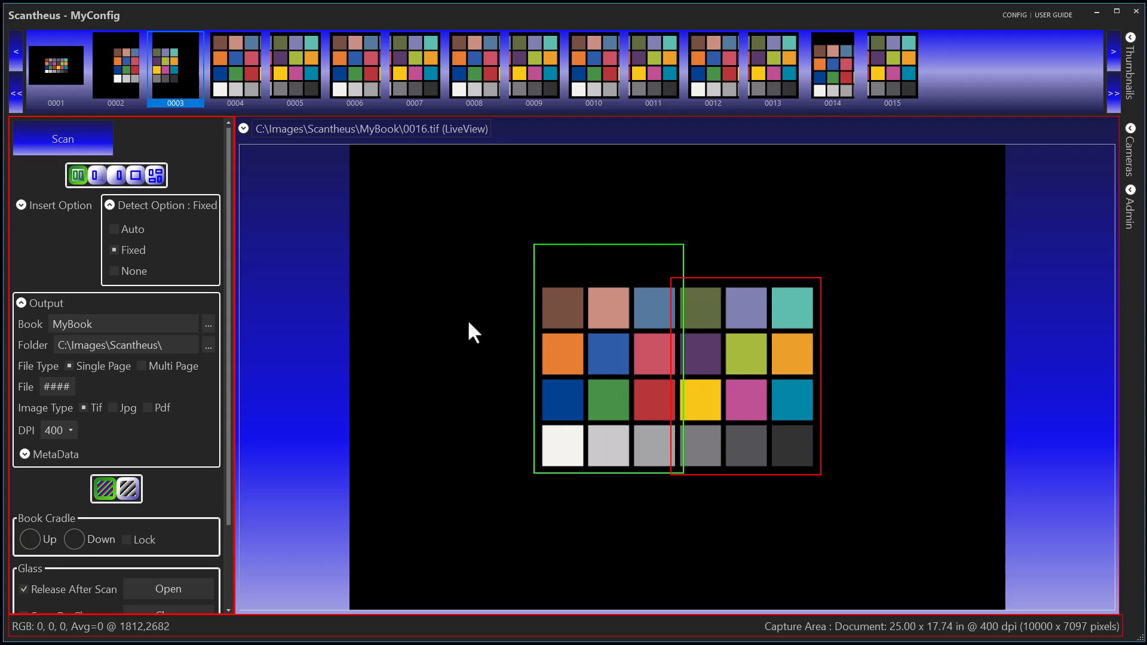
{"action": "left_click", "coordinate": [246, 72]}
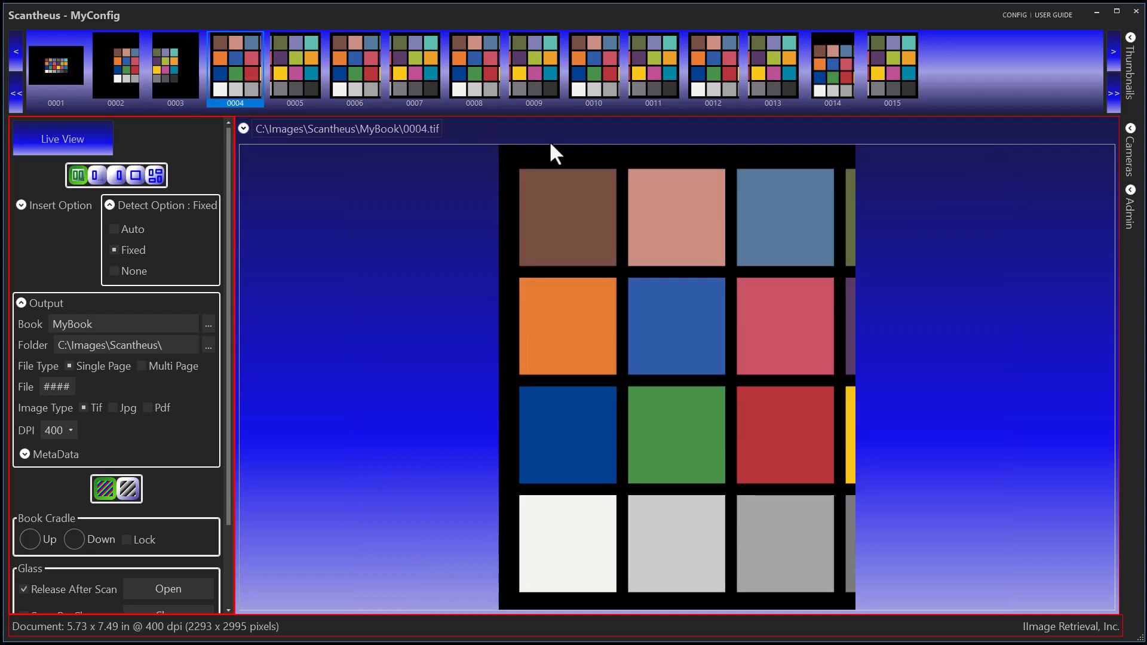
{"action": "left_click", "coordinate": [601, 76]}
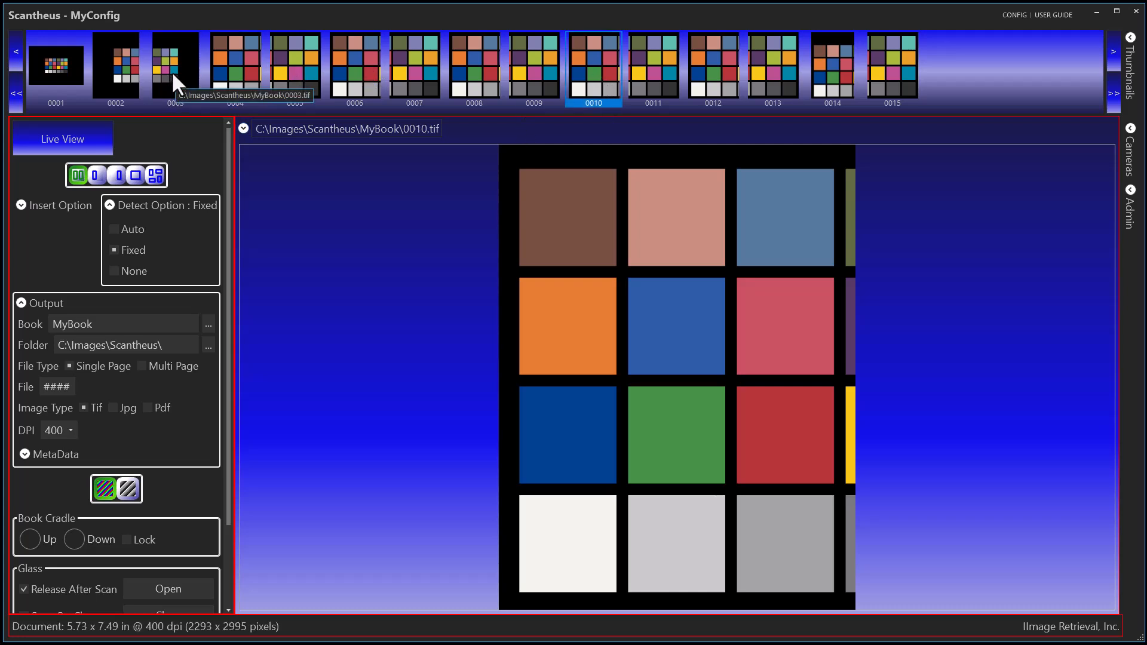
{"action": "left_click", "coordinate": [56, 142]}
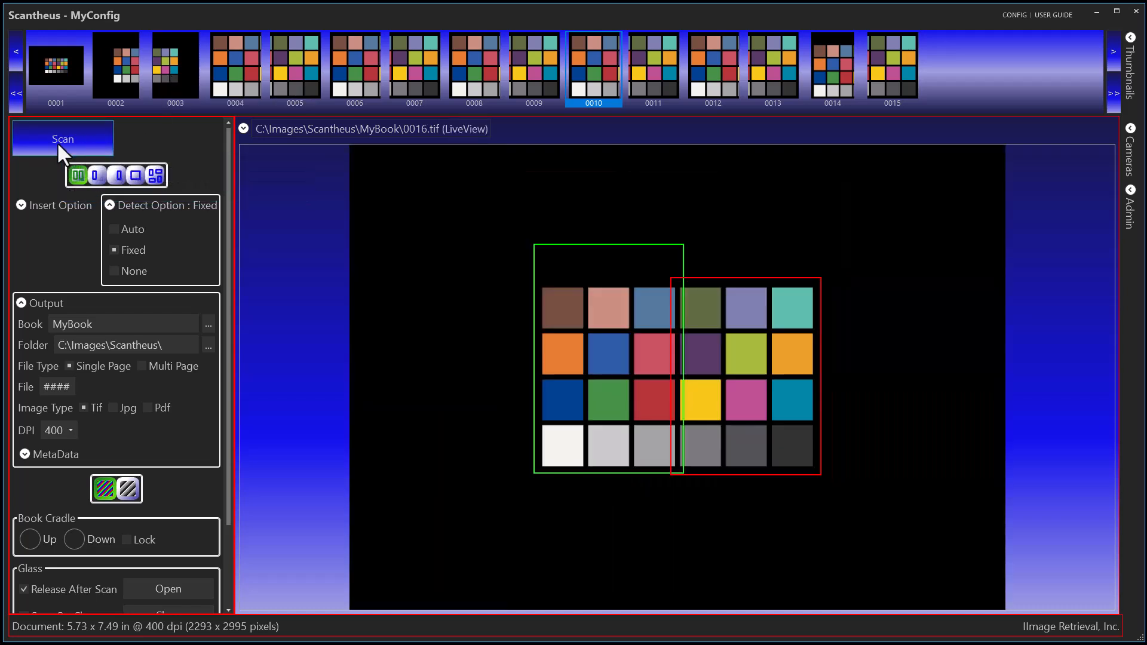
{"action": "left_click", "coordinate": [227, 71]}
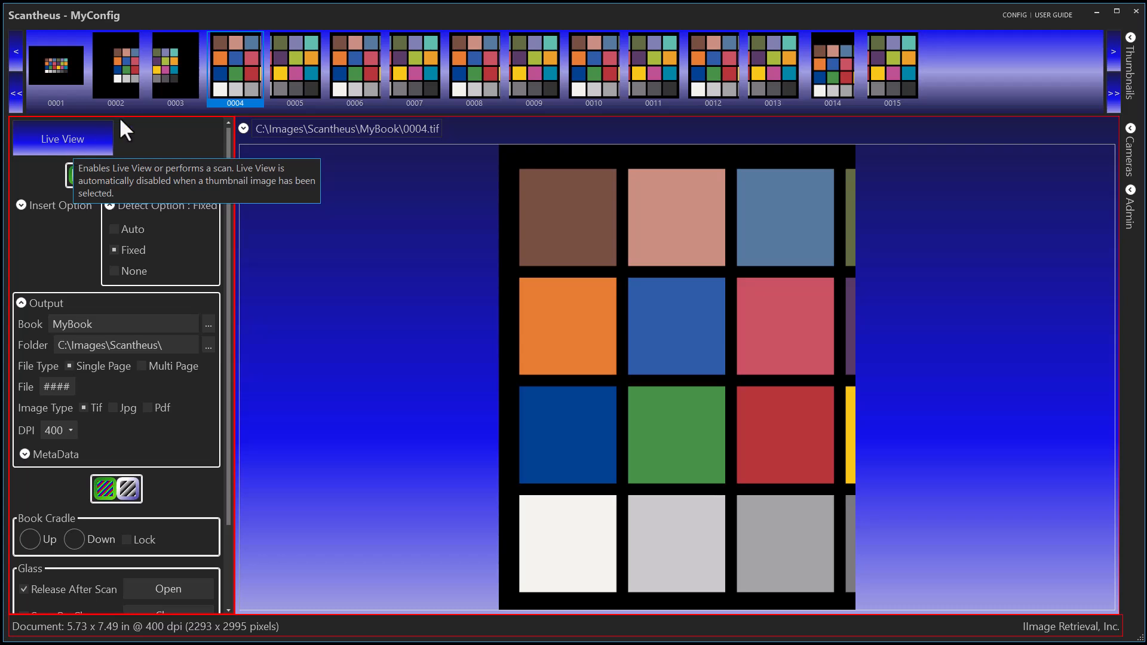
Return to live view, scan the two-page spread once more and reopen scan 0004.
{"action": "left_click", "coordinate": [69, 140]}
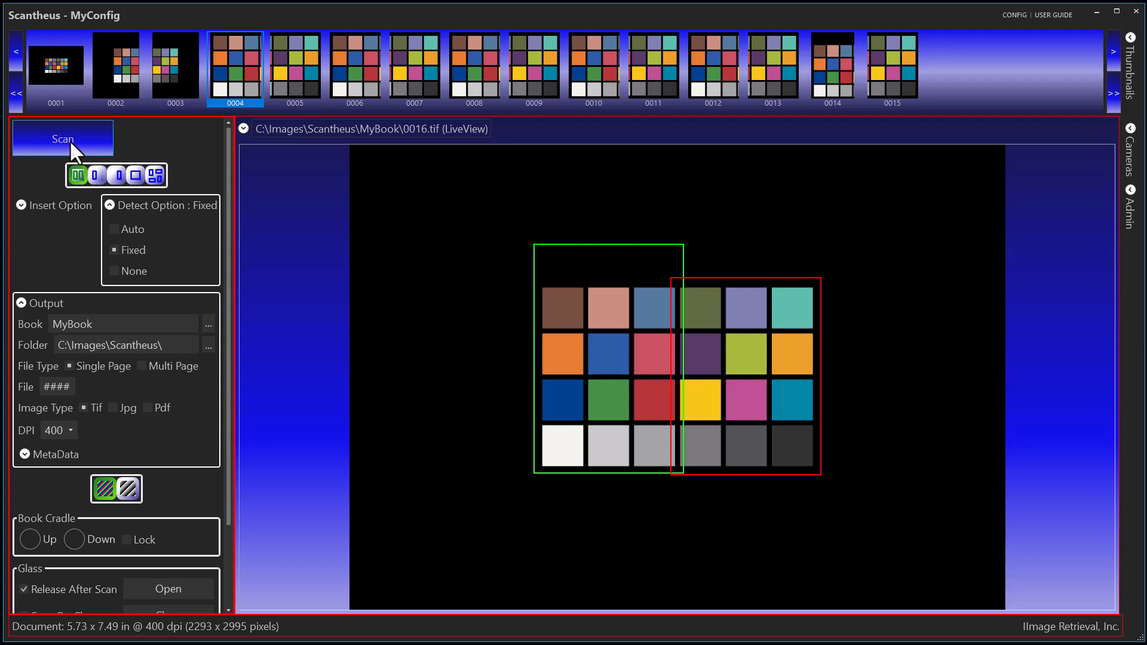
{"action": "left_click", "coordinate": [70, 140]}
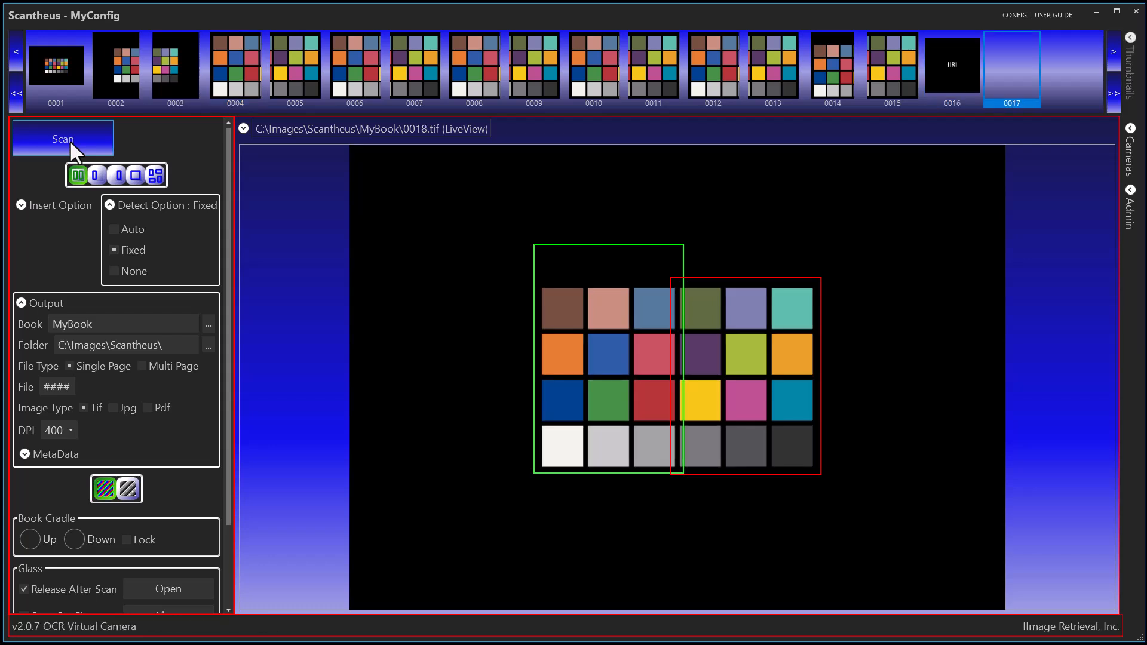
{"action": "left_click", "coordinate": [238, 88]}
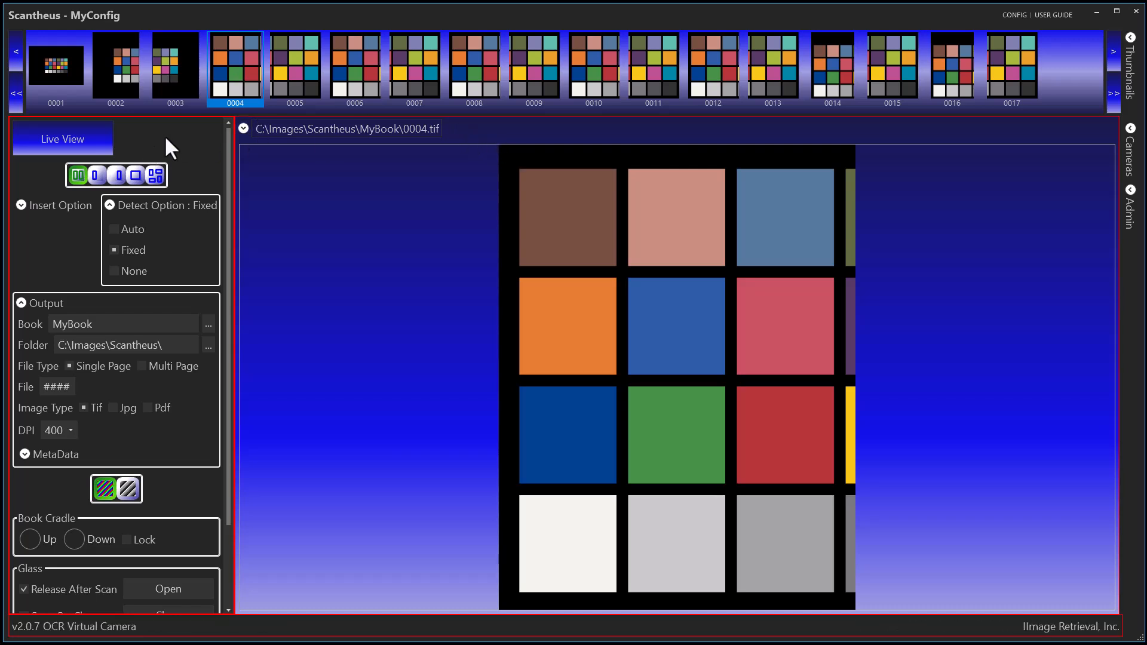
Collapse the detect options and switch the glass option Scan On Close on and back off.
{"action": "left_click", "coordinate": [110, 205]}
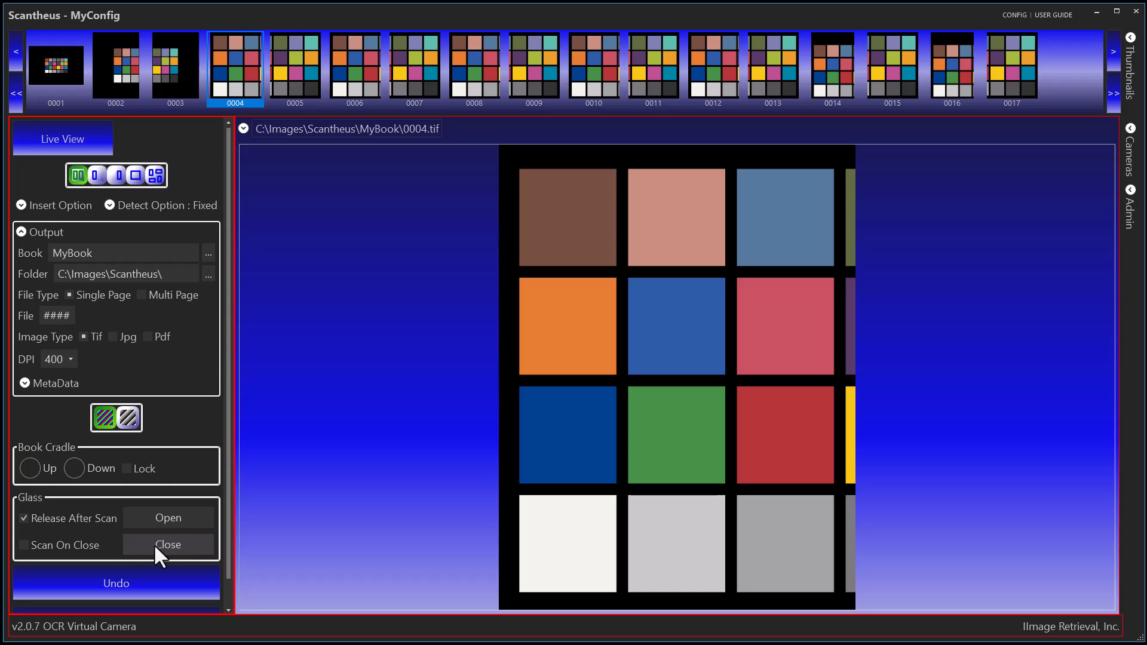
{"action": "left_click", "coordinate": [22, 544]}
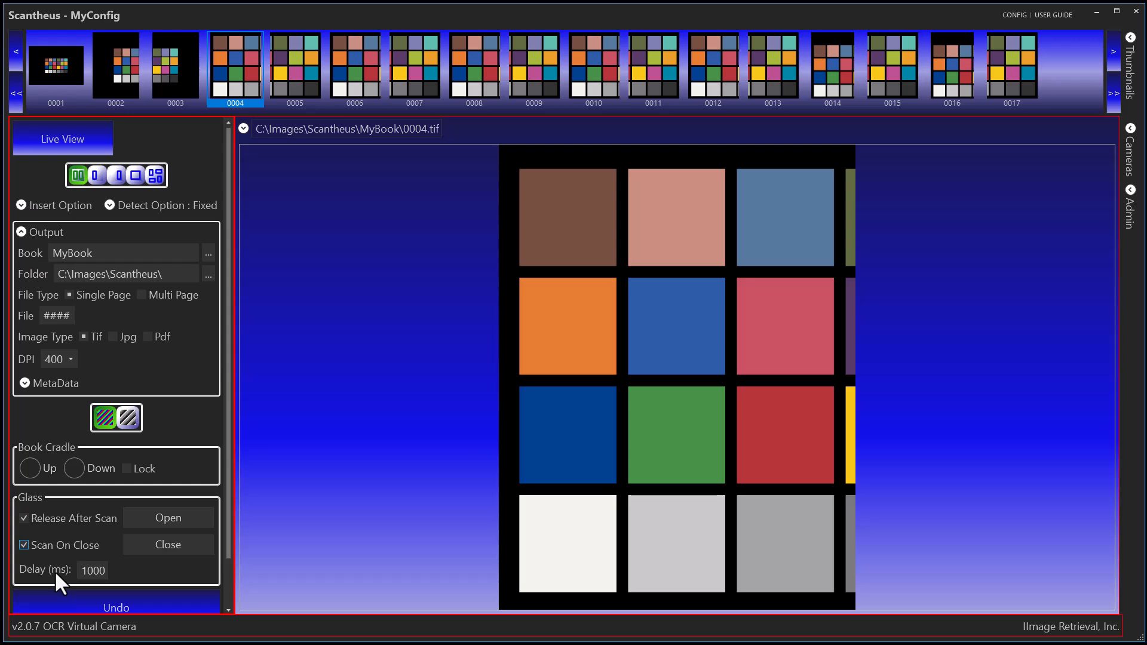
{"action": "left_click", "coordinate": [22, 545]}
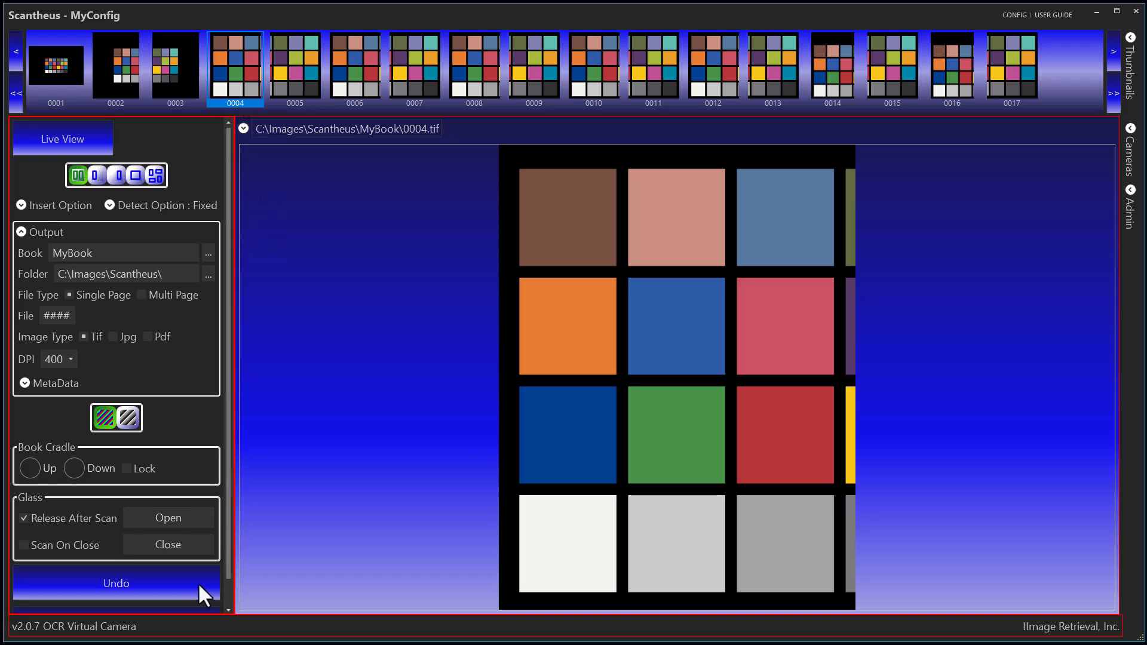
{"action": "left_click_drag", "start_coordinate": [227, 522], "coordinate": [227, 557]}
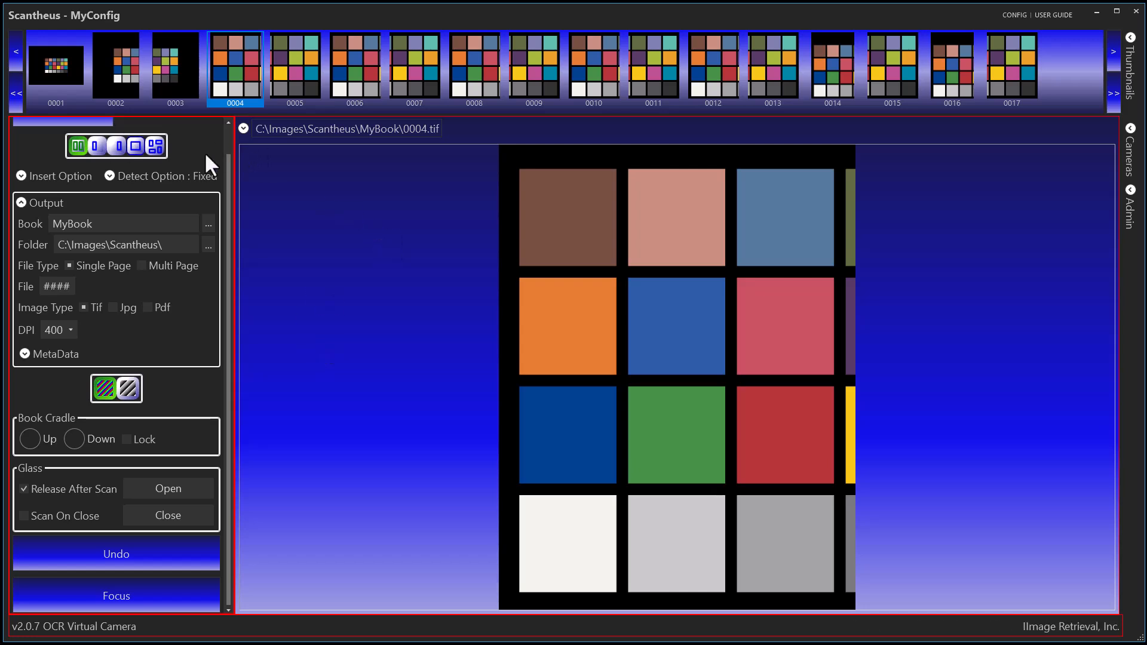
{"action": "left_click_drag", "start_coordinate": [231, 178], "coordinate": [230, 136]}
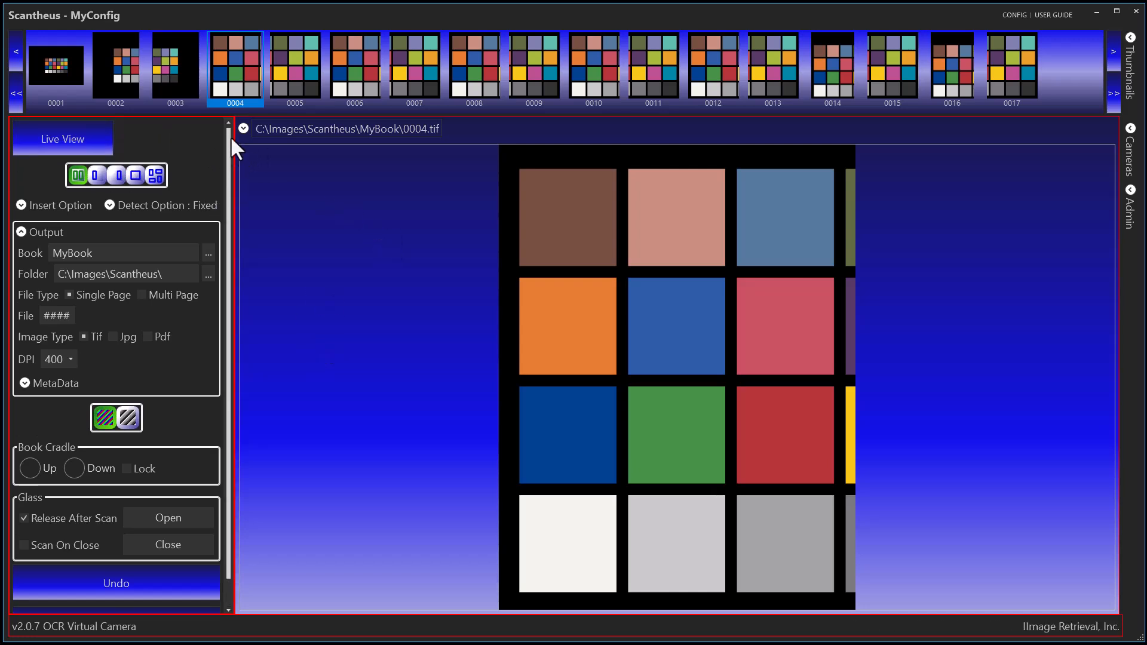
In live view, move the left page rectangle off the colour chart, enlarge it to about 7.1 x 8.8 in and scan the spread.
{"action": "left_click", "coordinate": [76, 139]}
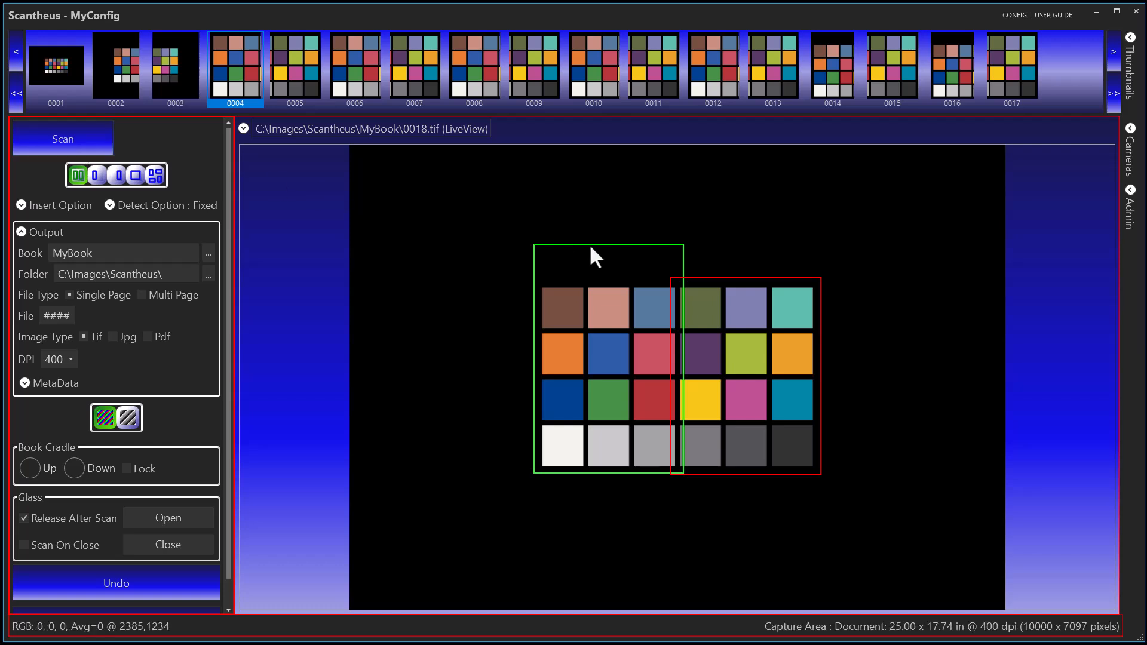
{"action": "left_click_drag", "start_coordinate": [676, 245], "coordinate": [664, 284]}
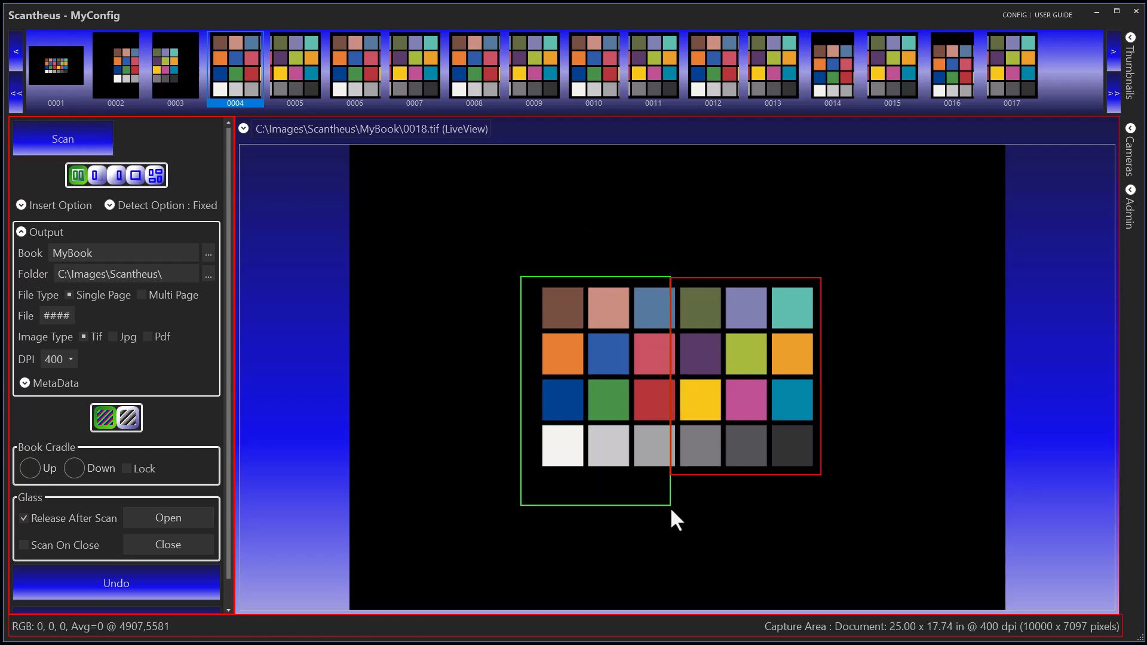
{"action": "left_click_drag", "start_coordinate": [669, 504], "coordinate": [597, 399]}
{"action": "left_click_drag", "start_coordinate": [471, 297], "coordinate": [436, 284]}
{"action": "left_click_drag", "start_coordinate": [551, 271], "coordinate": [466, 225]}
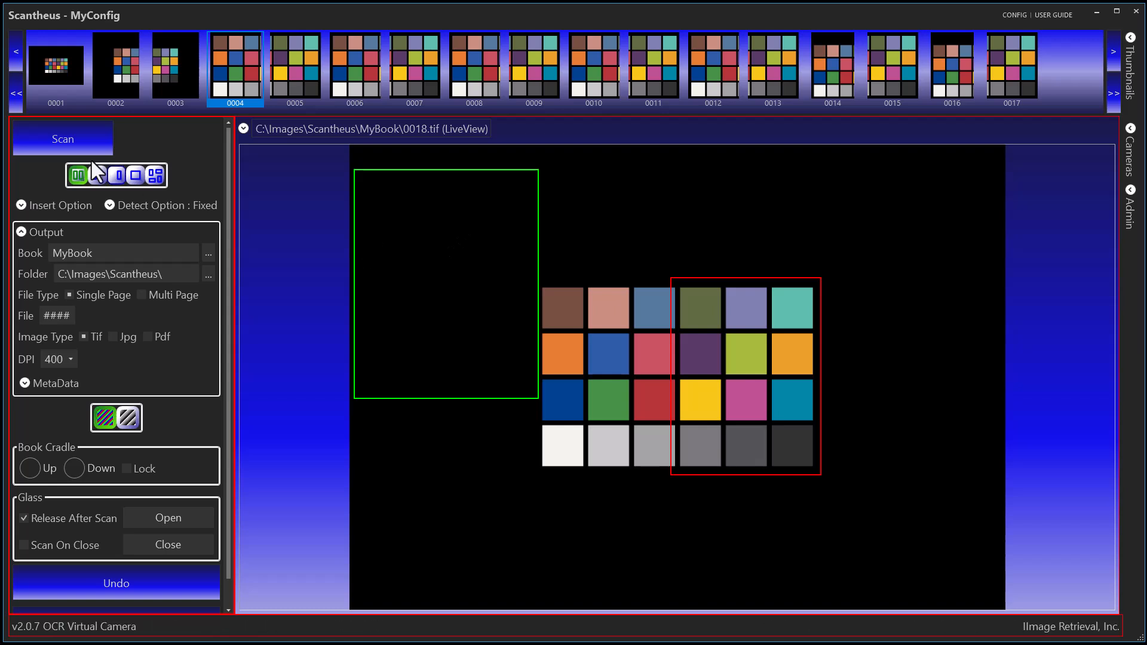
{"action": "left_click", "coordinate": [62, 137]}
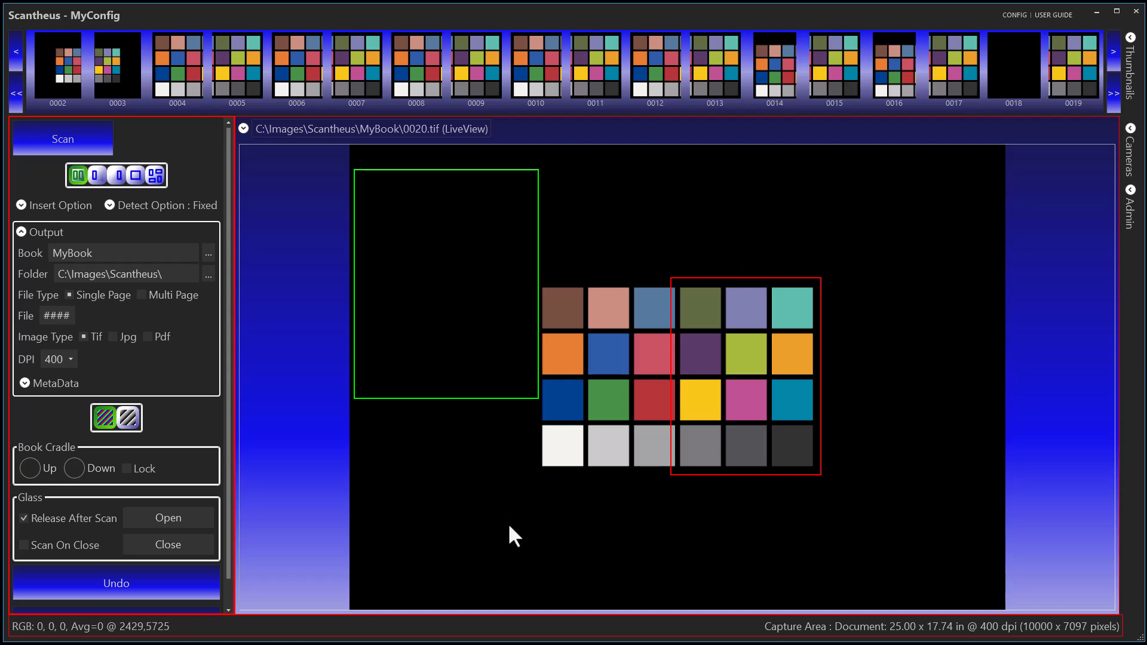
Undo the last two-page scan and refit the left page rectangle closely around the left half of the colour chart.
{"action": "left_click_drag", "start_coordinate": [227, 540], "coordinate": [228, 570]}
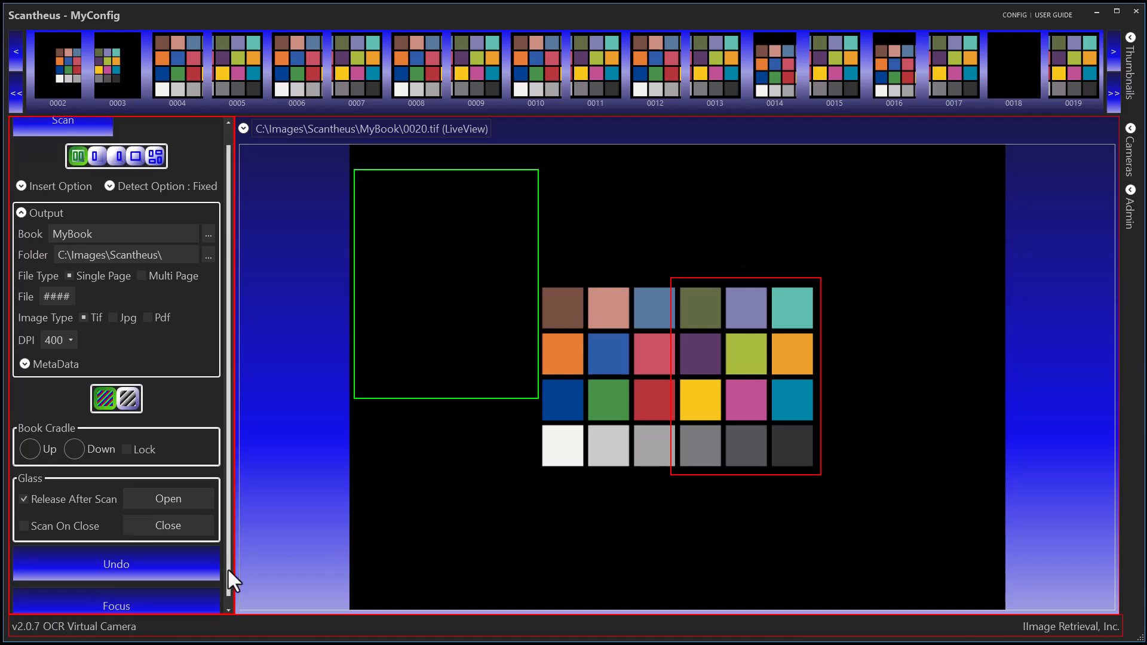
{"action": "left_click", "coordinate": [175, 549]}
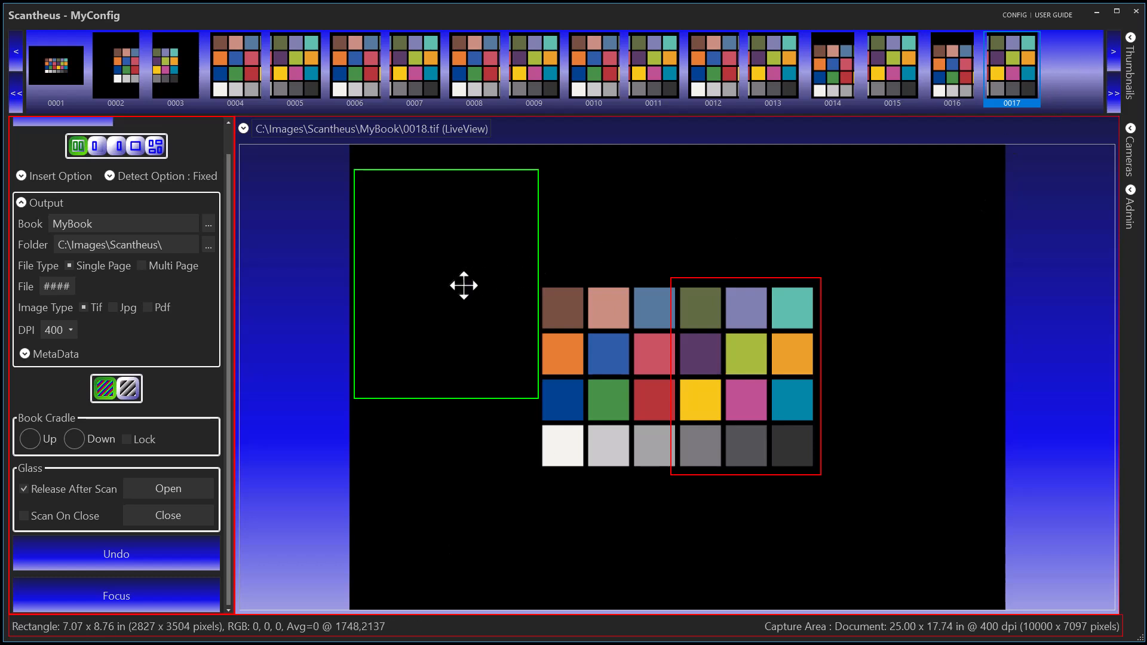
{"action": "left_click_drag", "start_coordinate": [459, 293], "coordinate": [595, 369]}
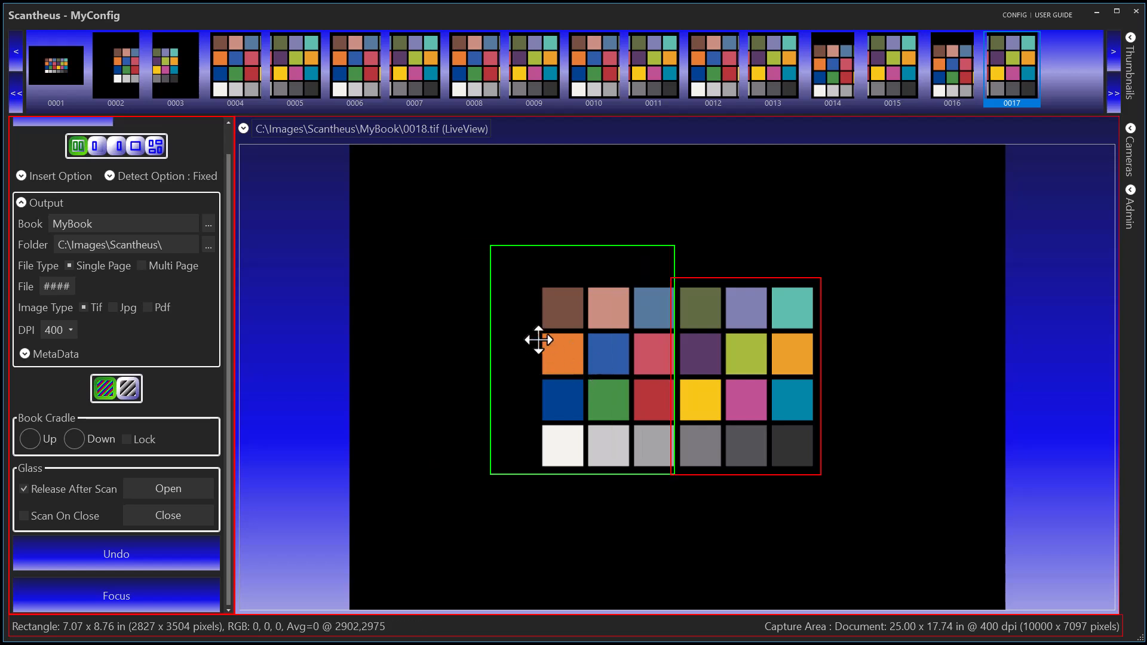
{"action": "left_click_drag", "start_coordinate": [489, 245], "coordinate": [537, 279]}
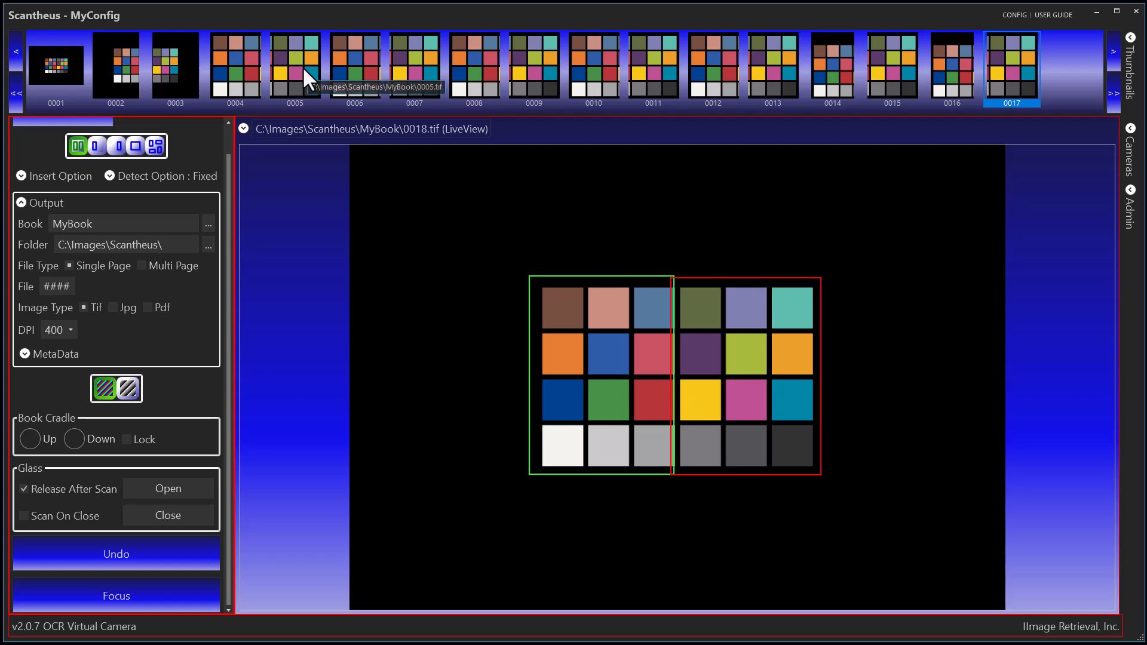
Review scans 0004, 0005 and 0006 and bring up the image editing options for scan 0006.
{"action": "left_click", "coordinate": [222, 60]}
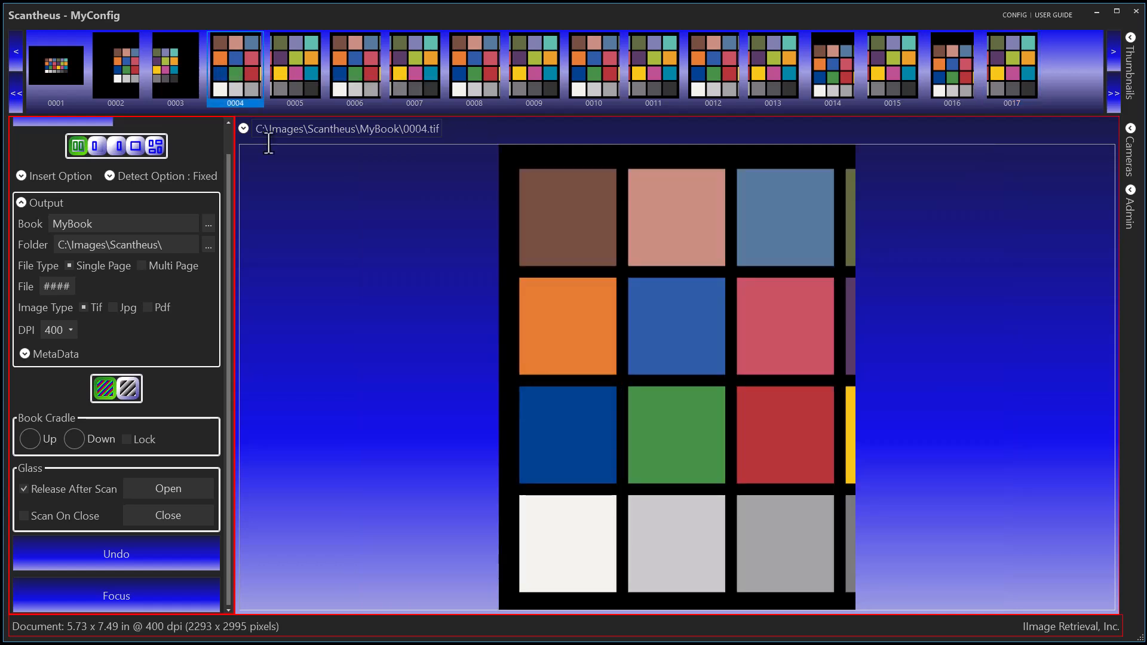
{"action": "left_click", "coordinate": [303, 70]}
{"action": "left_click", "coordinate": [366, 74]}
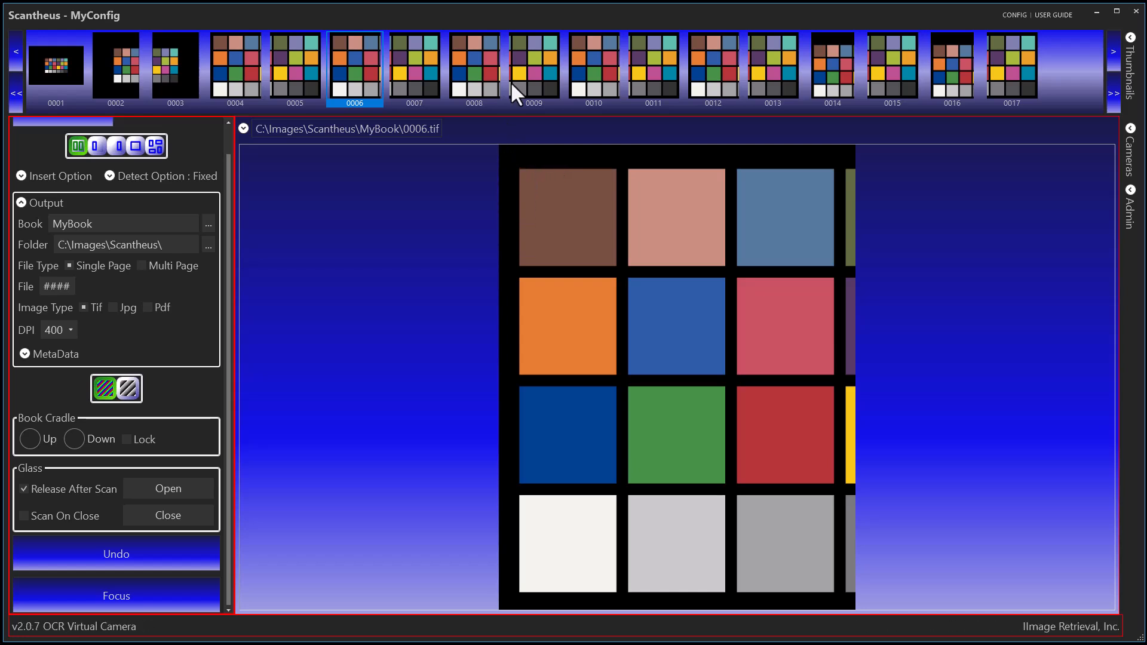
{"action": "right_click", "coordinate": [553, 158]}
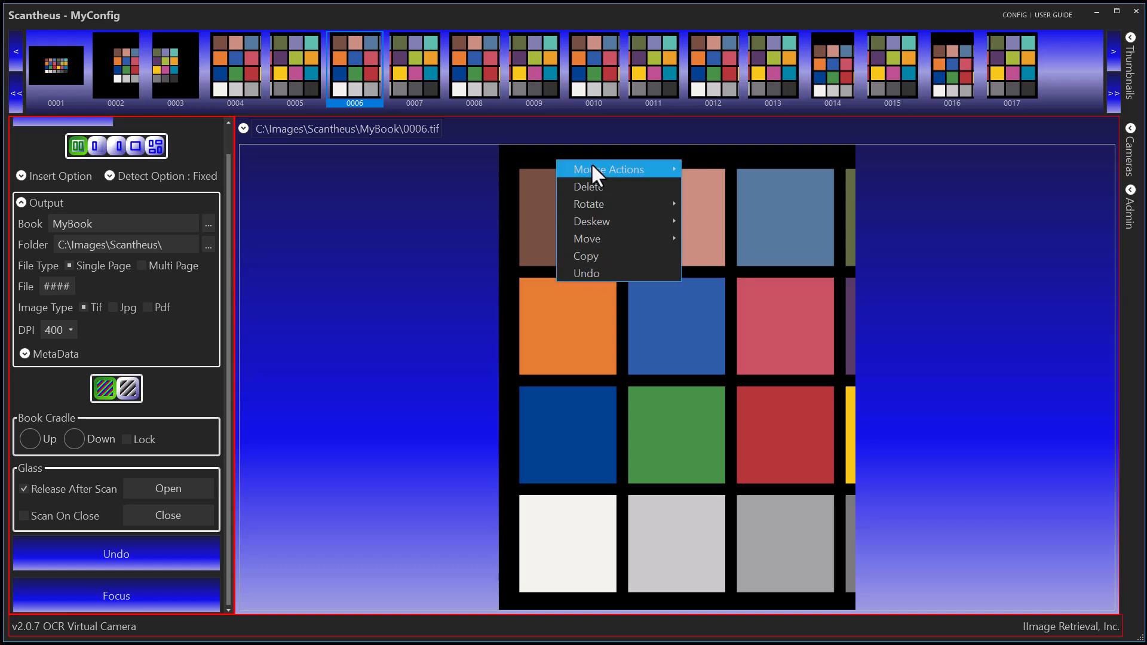
{"action": "mouse_move", "coordinate": [592, 167]}
Return to live view and display the options available for the live view image.
{"action": "left_click_drag", "start_coordinate": [228, 172], "coordinate": [221, 141]}
{"action": "left_click", "coordinate": [66, 134]}
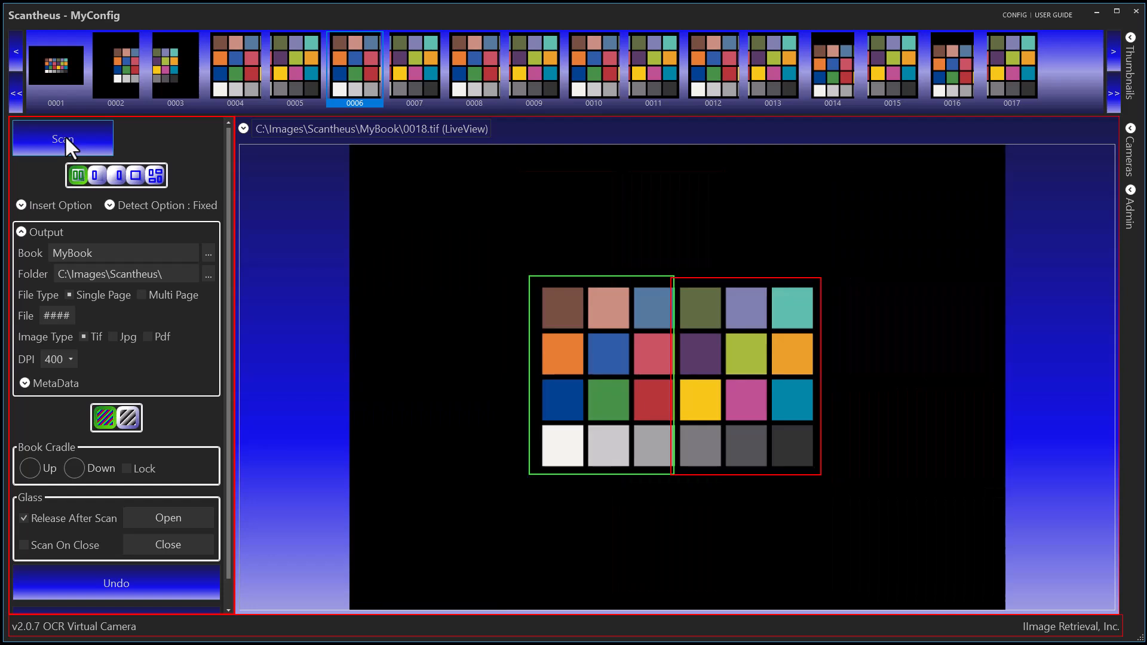
{"action": "right_click", "coordinate": [603, 202]}
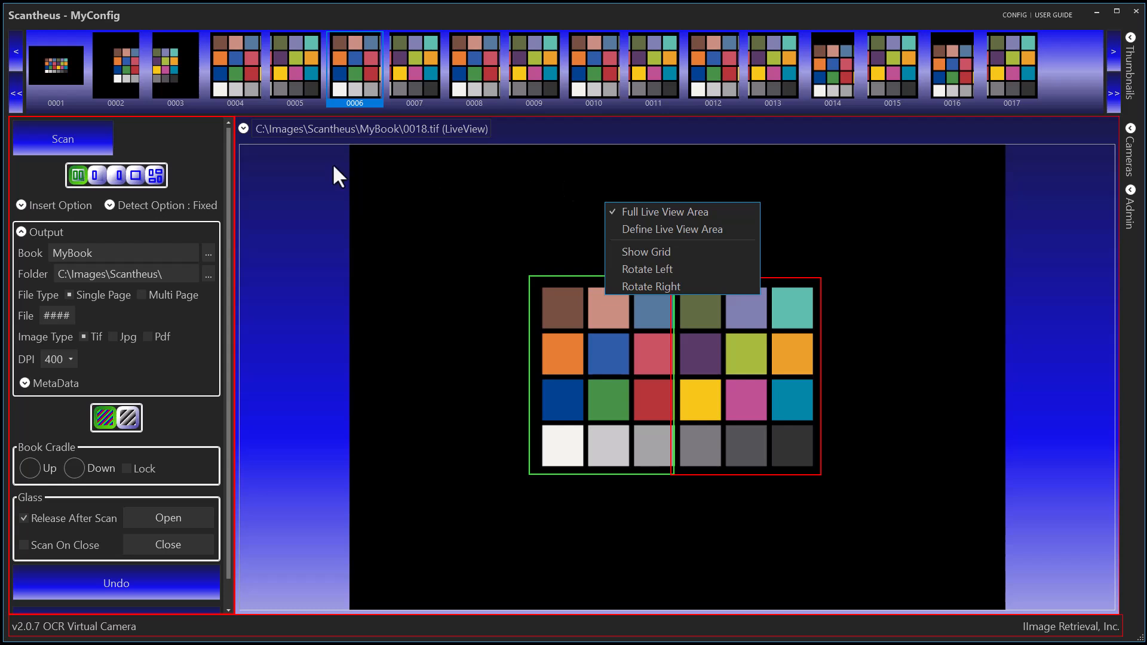
Open scan 0006, check its Draw Crop Area mouse action and crop it to the blue, pink, green and red patches, about 3.5 x 3.5 in.
{"action": "left_click", "coordinate": [352, 68]}
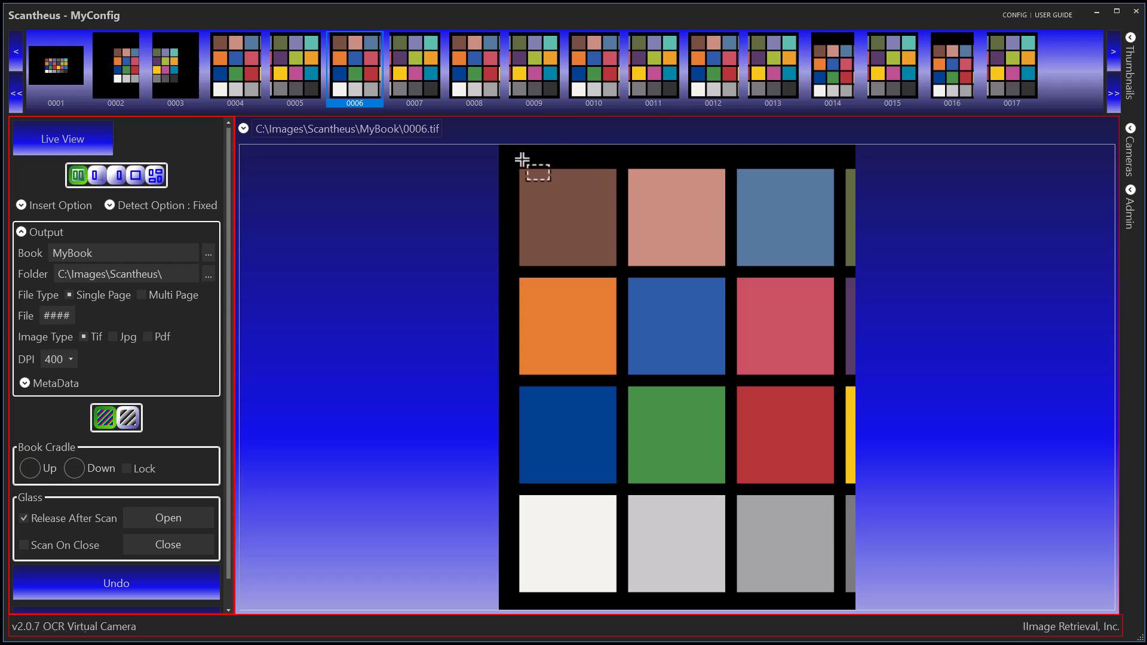
{"action": "right_click", "coordinate": [522, 160]}
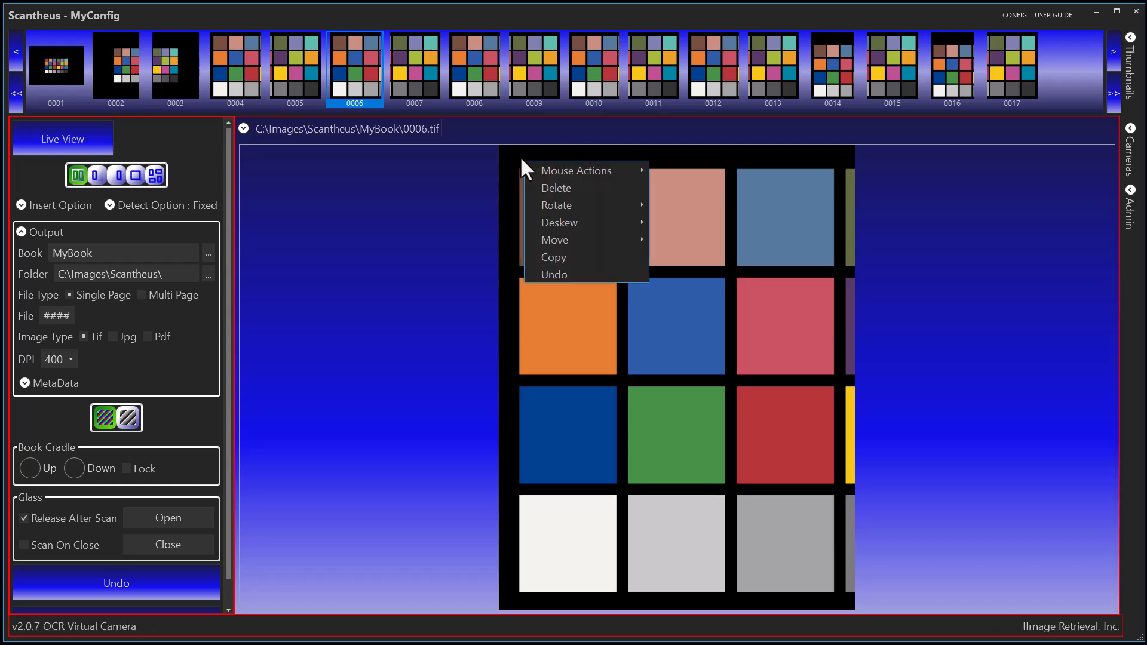
{"action": "mouse_move", "coordinate": [539, 164]}
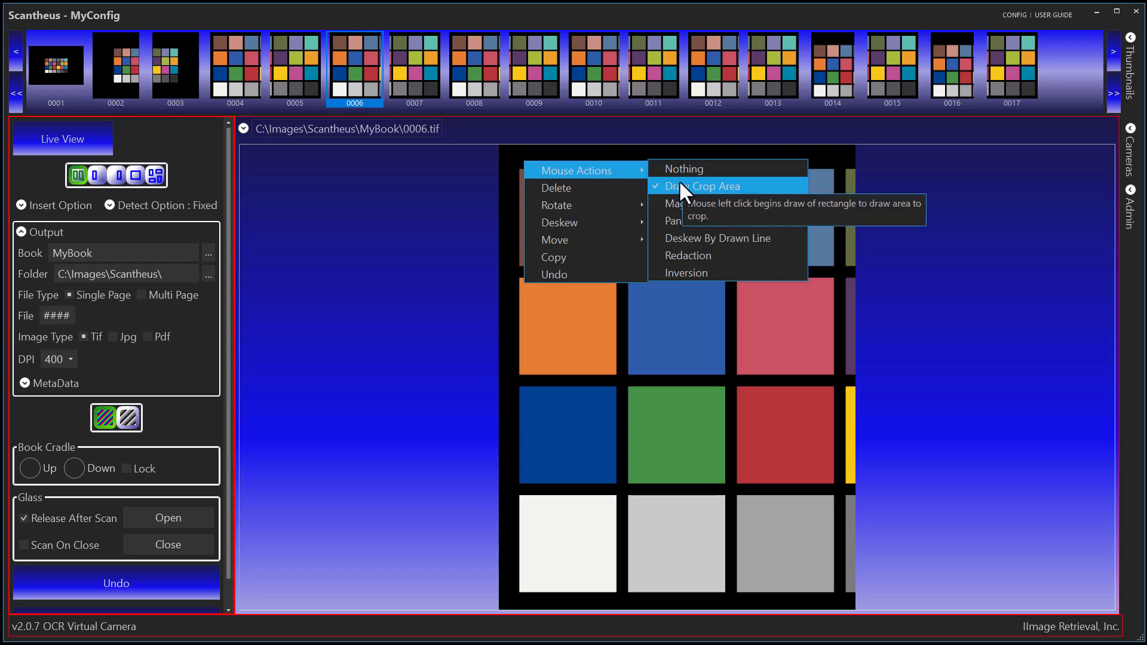
{"action": "left_click", "coordinate": [525, 155]}
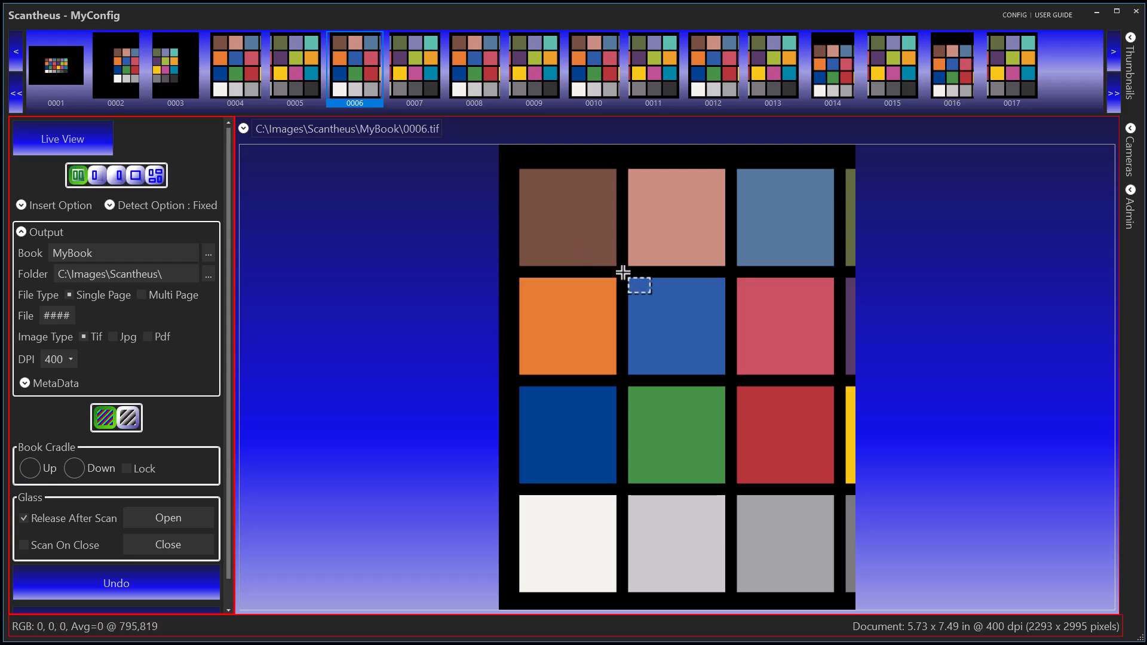
{"action": "left_click", "coordinate": [623, 273]}
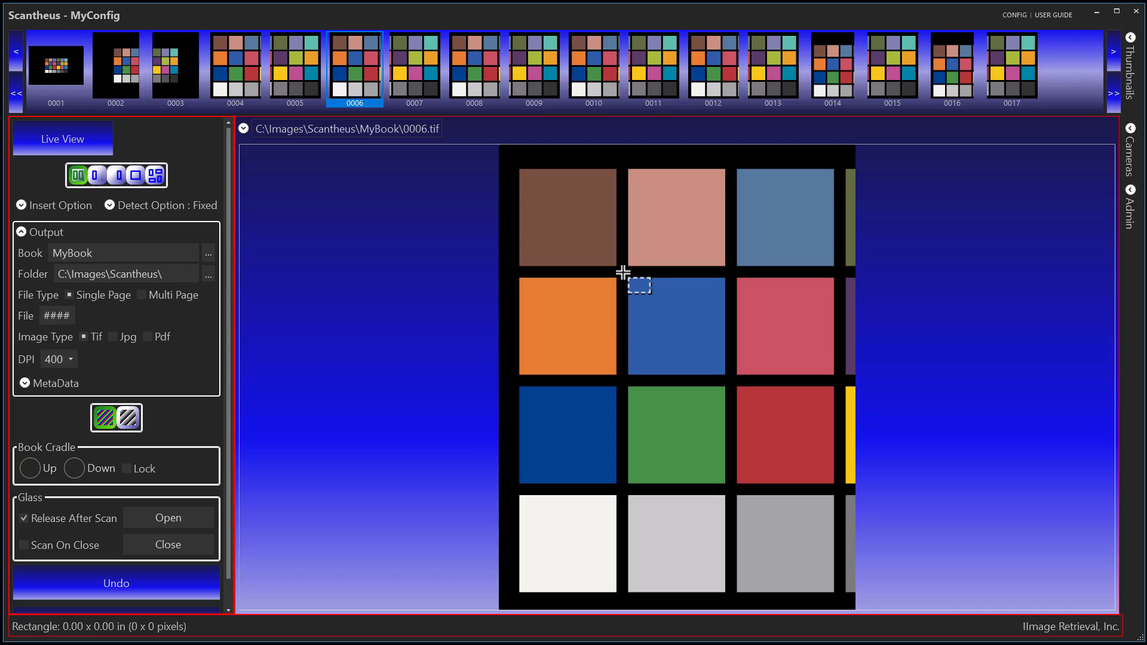
{"action": "left_click_drag", "start_coordinate": [623, 272], "coordinate": [839, 488]}
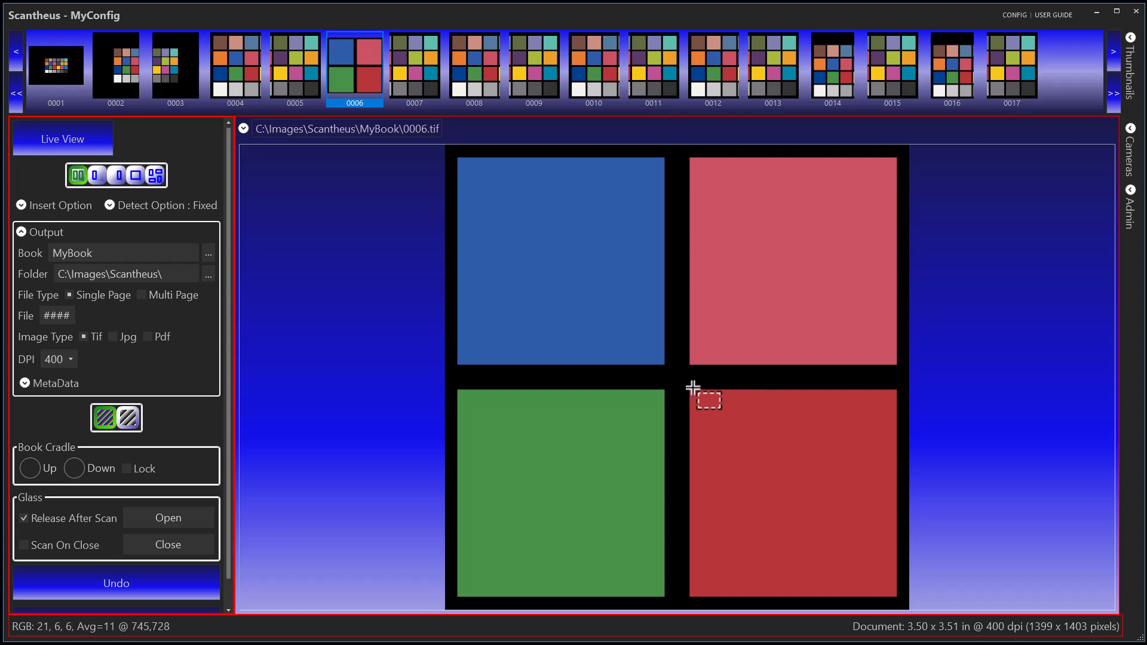
Crop scan 0006 further to the red patch, about 1.7 x 1.7 in, and undo that crop.
{"action": "left_click_drag", "start_coordinate": [680, 377], "coordinate": [905, 607]}
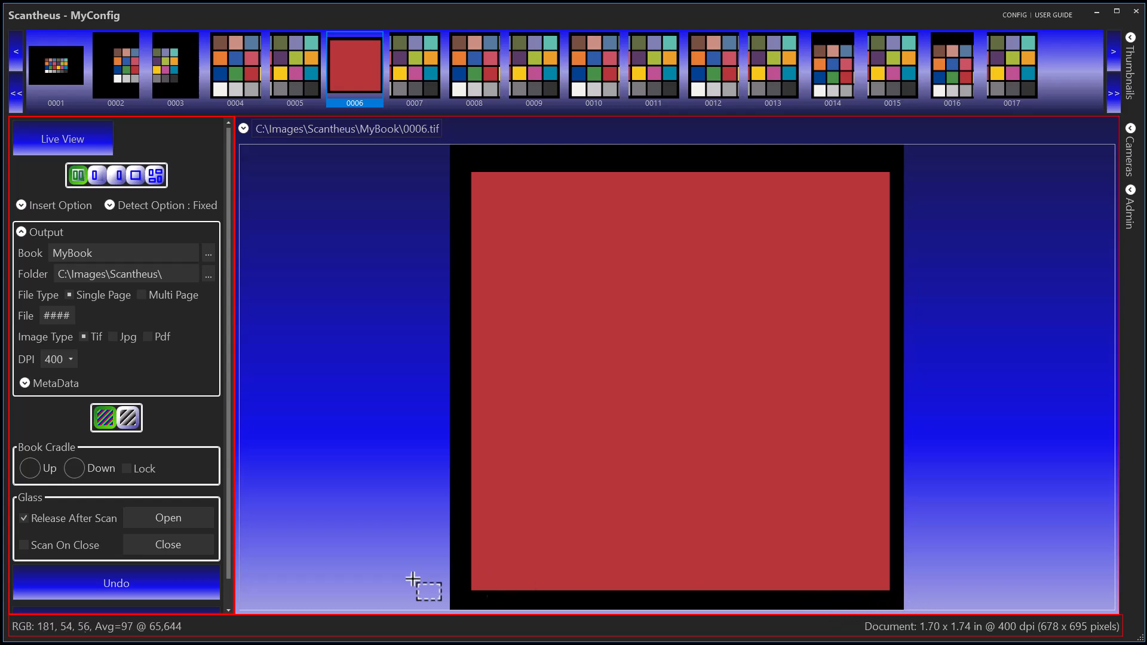
{"action": "left_click", "coordinate": [150, 583]}
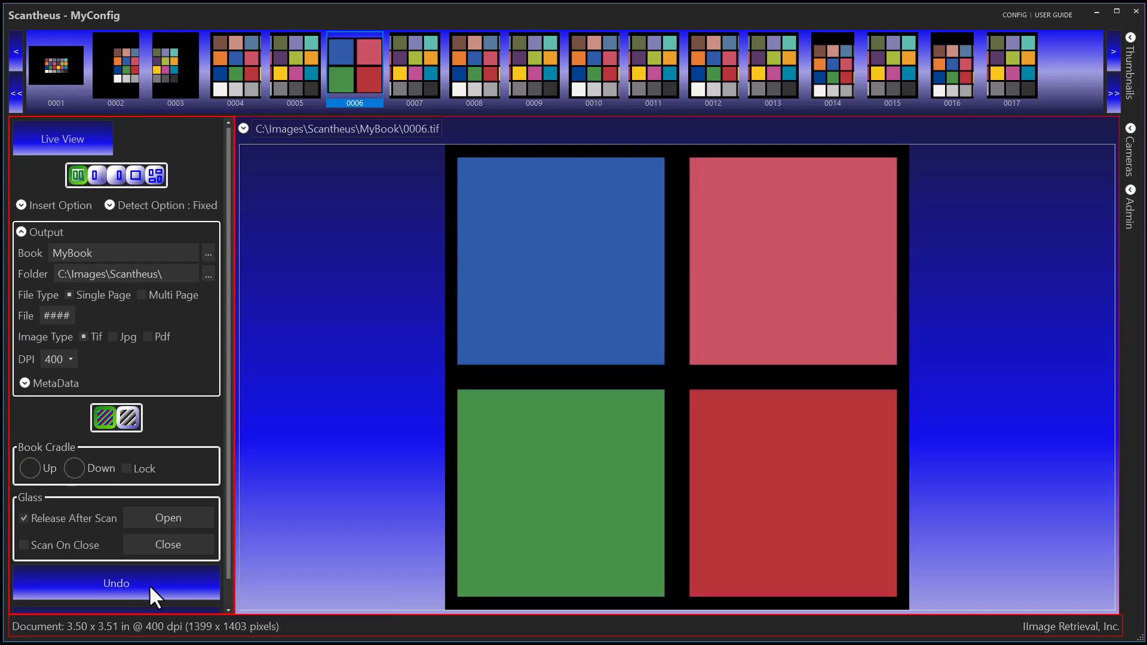
Undo the remaining crop on scan 0006, switch the mouse action to Magnifying Glass and inspect the color patches.
{"action": "left_click", "coordinate": [148, 587]}
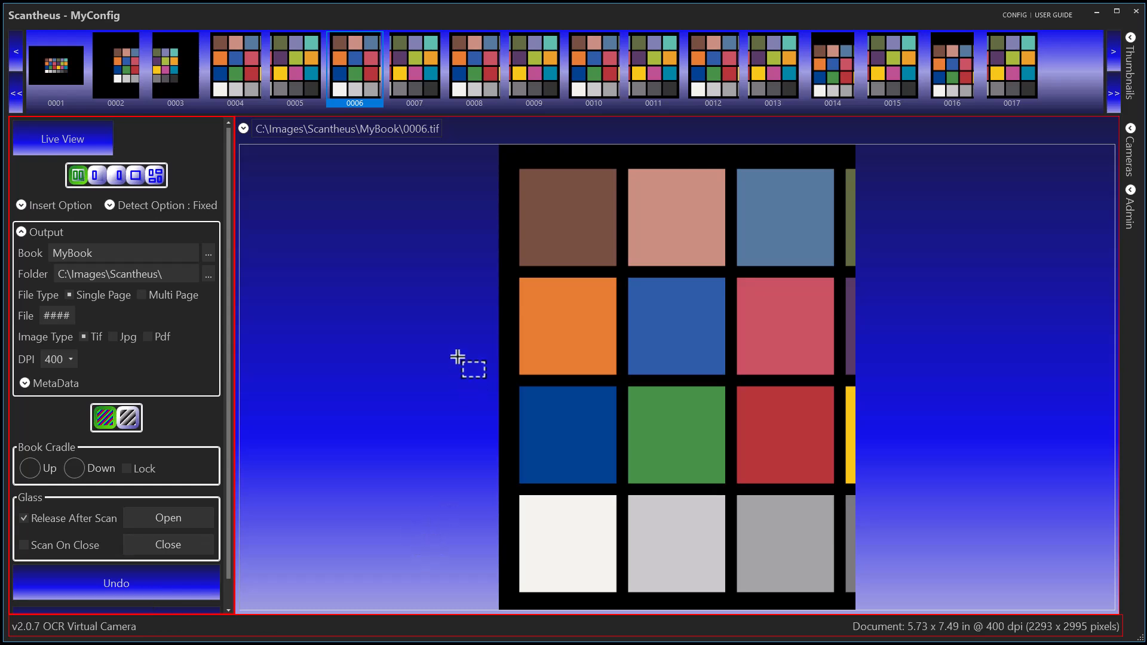
{"action": "right_click", "coordinate": [511, 158]}
{"action": "mouse_move", "coordinate": [511, 162]}
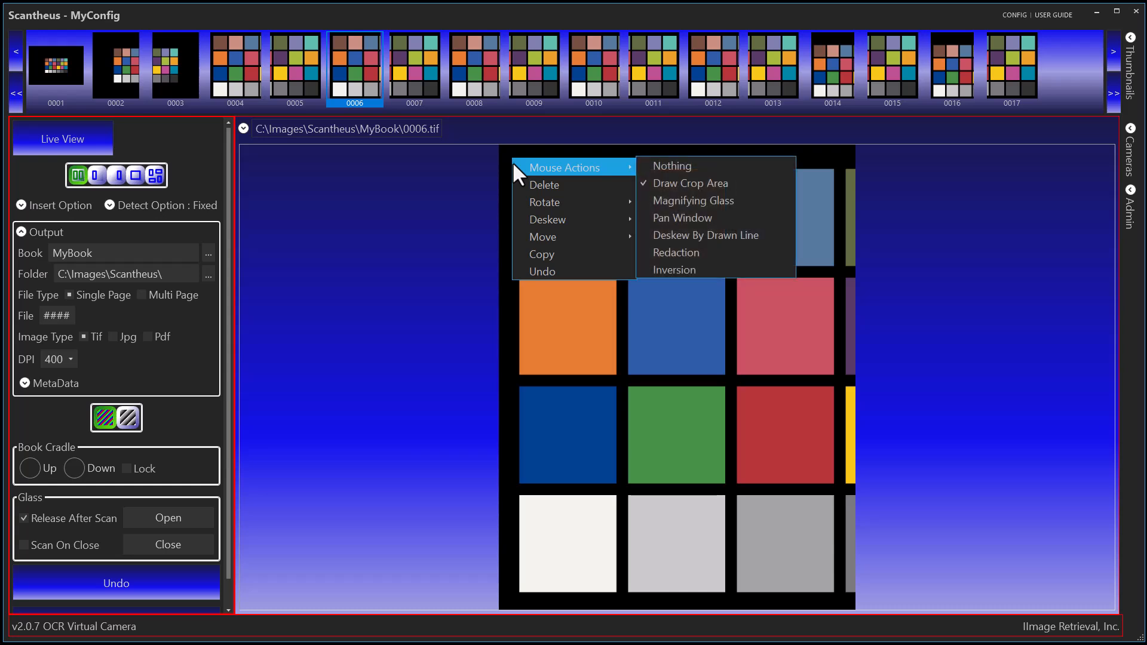
{"action": "left_click", "coordinate": [698, 197]}
{"action": "left_click_drag", "start_coordinate": [617, 212], "coordinate": [706, 431]}
{"action": "left_click_drag", "start_coordinate": [737, 393], "coordinate": [592, 265]}
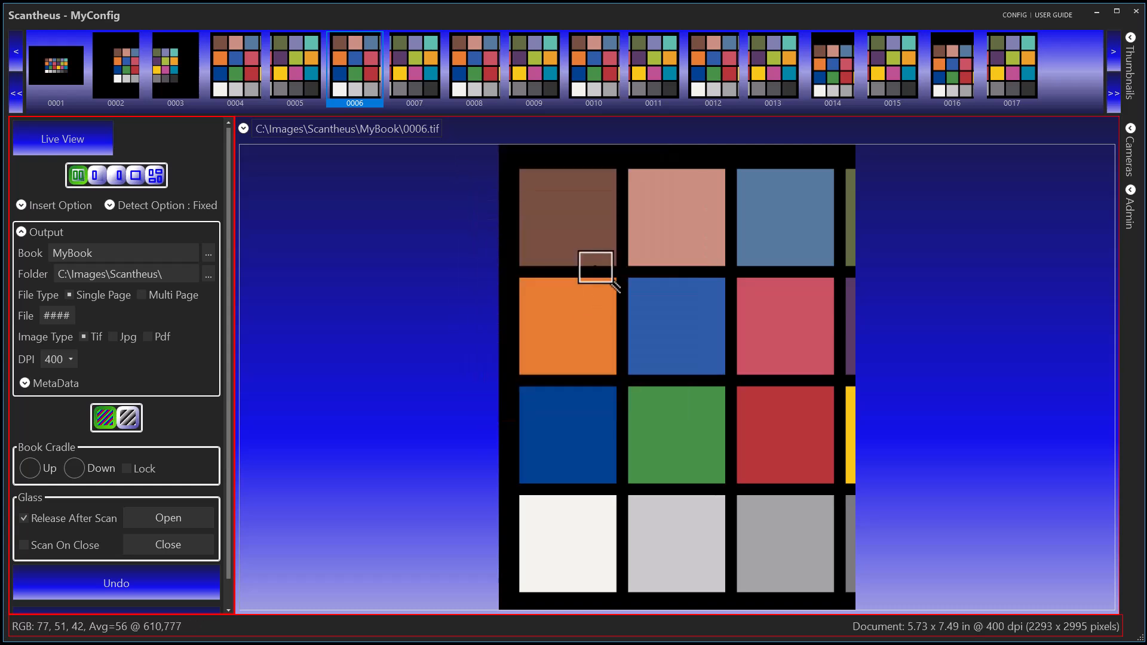
View scan 0006 with the Pan Window mouse action, move the view up to the image's upper edge, and close the pan view.
{"action": "right_click", "coordinate": [592, 265]}
{"action": "mouse_move", "coordinate": [643, 276]}
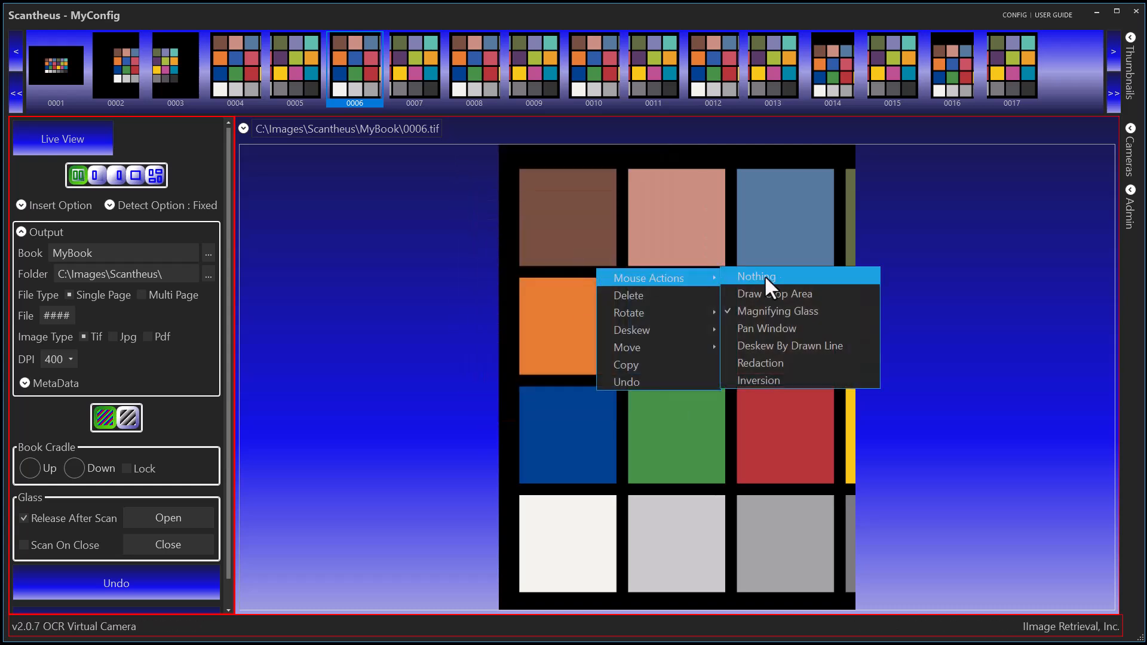
{"action": "left_click", "coordinate": [764, 328]}
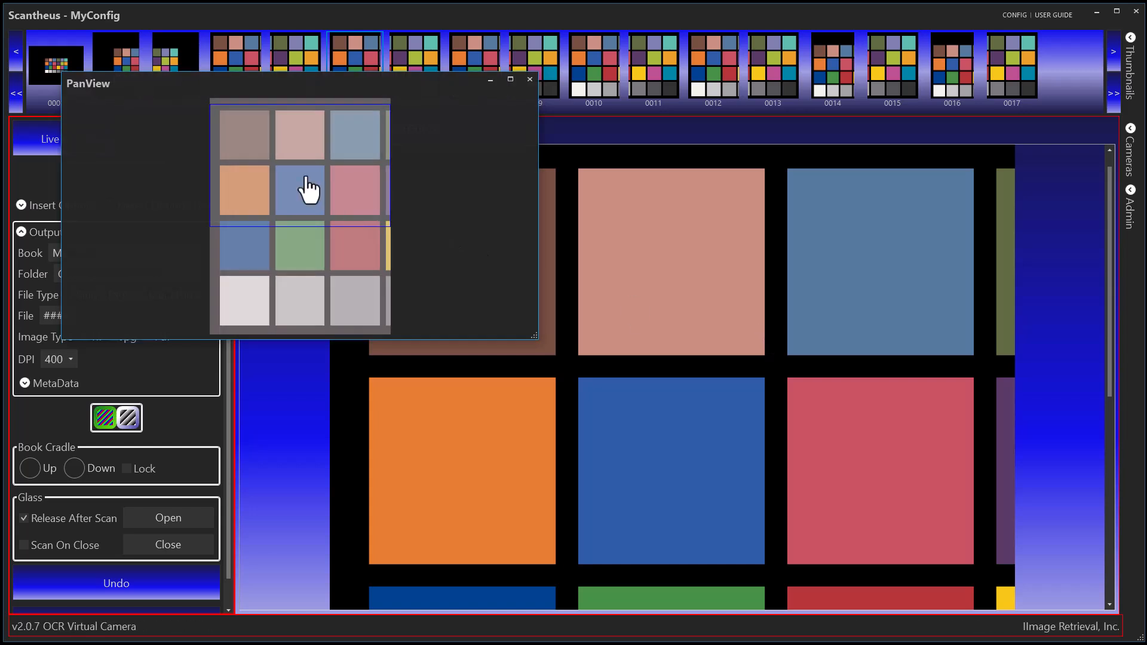
{"action": "mouse_move", "coordinate": [315, 169]}
{"action": "left_mouse_down"}
{"action": "mouse_move", "coordinate": [307, 266]}
{"action": "mouse_move", "coordinate": [313, 158]}
{"action": "left_mouse_up"}
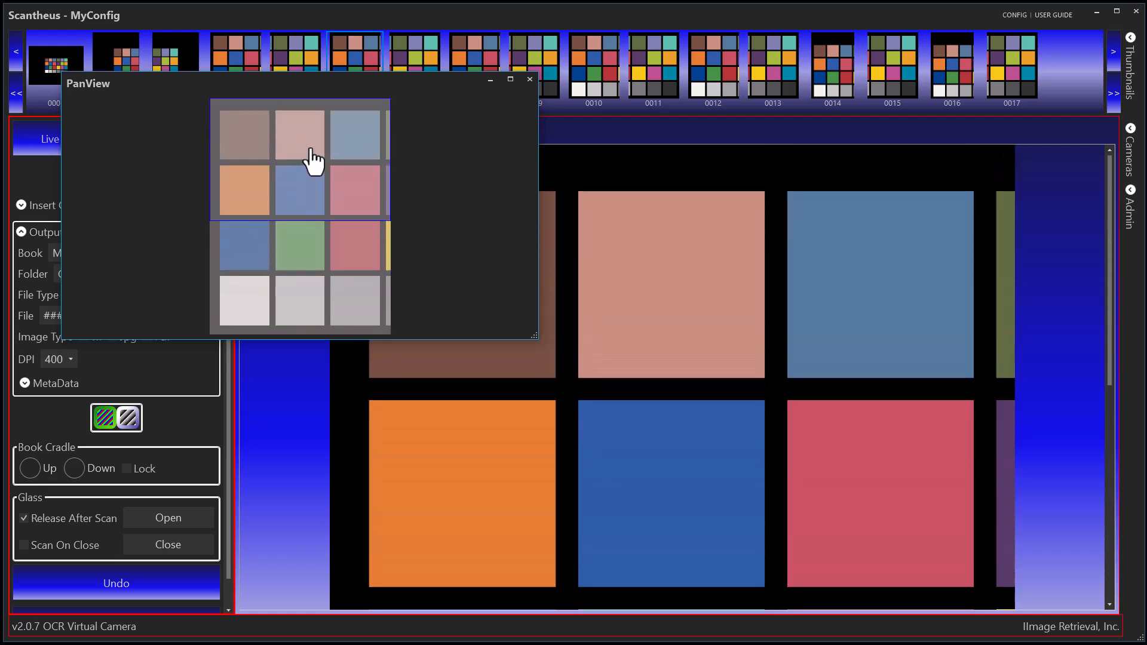
{"action": "left_click", "coordinate": [529, 79]}
Use Deskew By Drawn Line on scan 0006, rotating it with a slanted line and straightening it with a line along a patch row.
{"action": "right_click", "coordinate": [546, 196]}
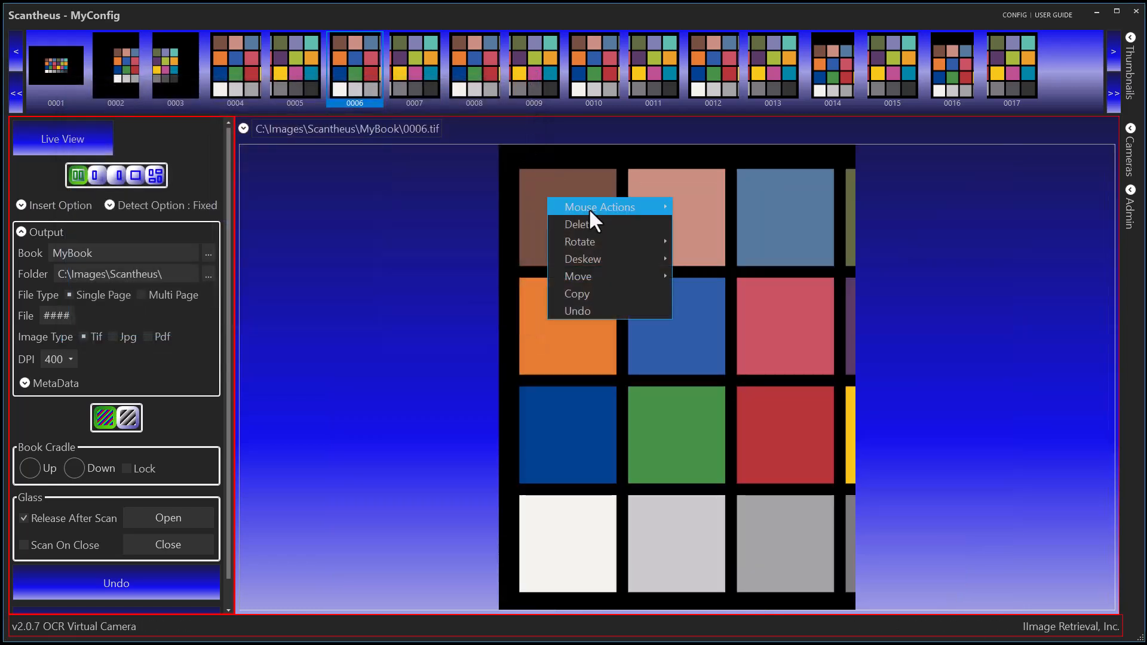
{"action": "mouse_move", "coordinate": [589, 208]}
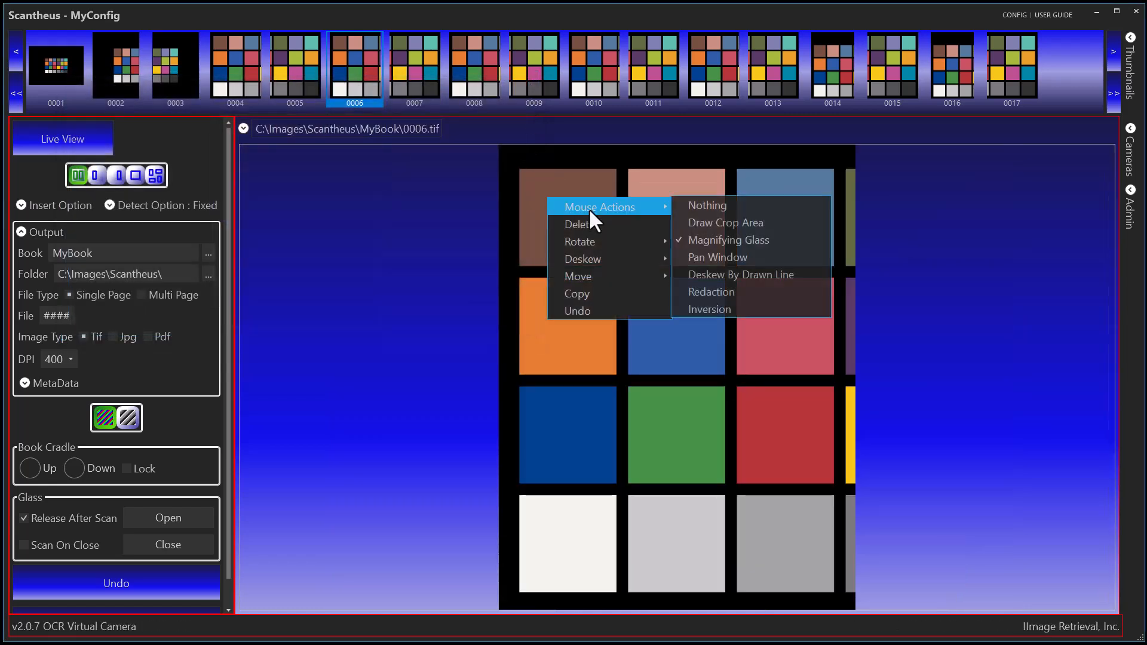
{"action": "left_click", "coordinate": [700, 274]}
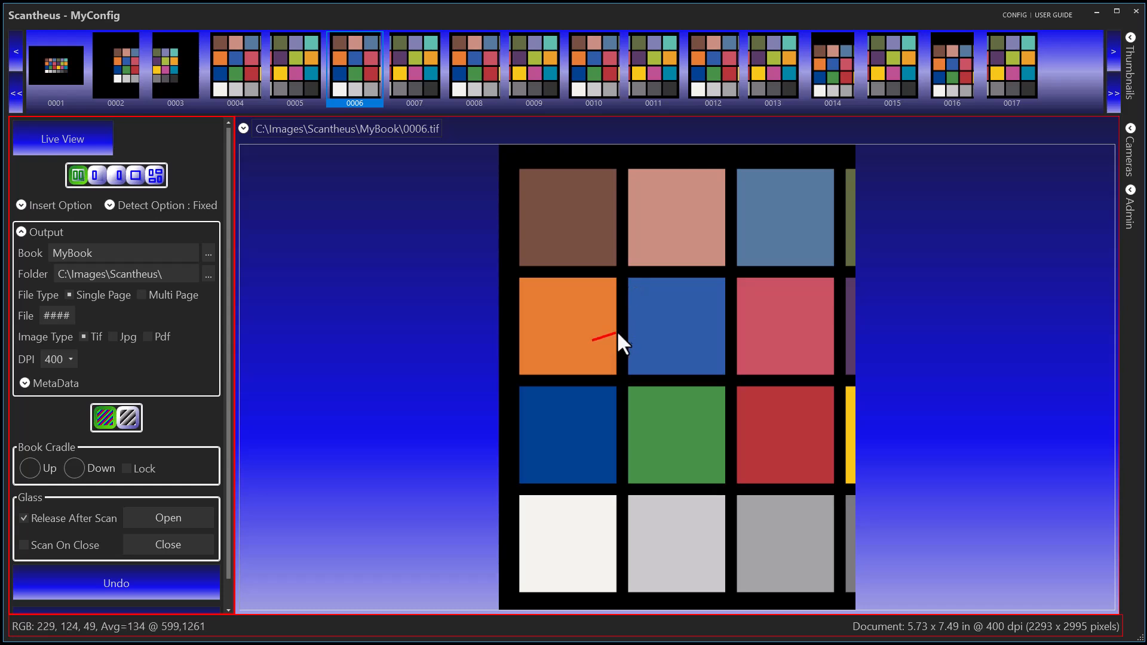
{"action": "mouse_move", "coordinate": [682, 318]}
{"action": "left_mouse_down"}
{"action": "mouse_move", "coordinate": [751, 244]}
{"action": "mouse_move", "coordinate": [787, 227]}
{"action": "left_mouse_up"}
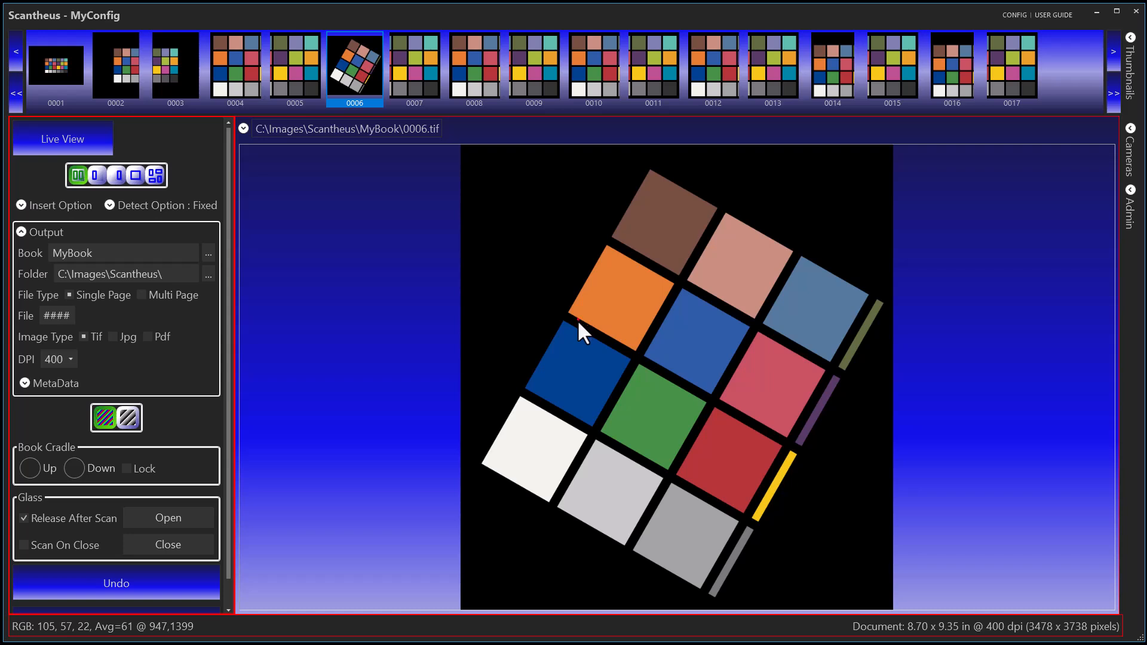
{"action": "left_click_drag", "start_coordinate": [577, 321], "coordinate": [780, 436]}
{"action": "left_click_drag", "start_coordinate": [779, 434], "coordinate": [779, 434]}
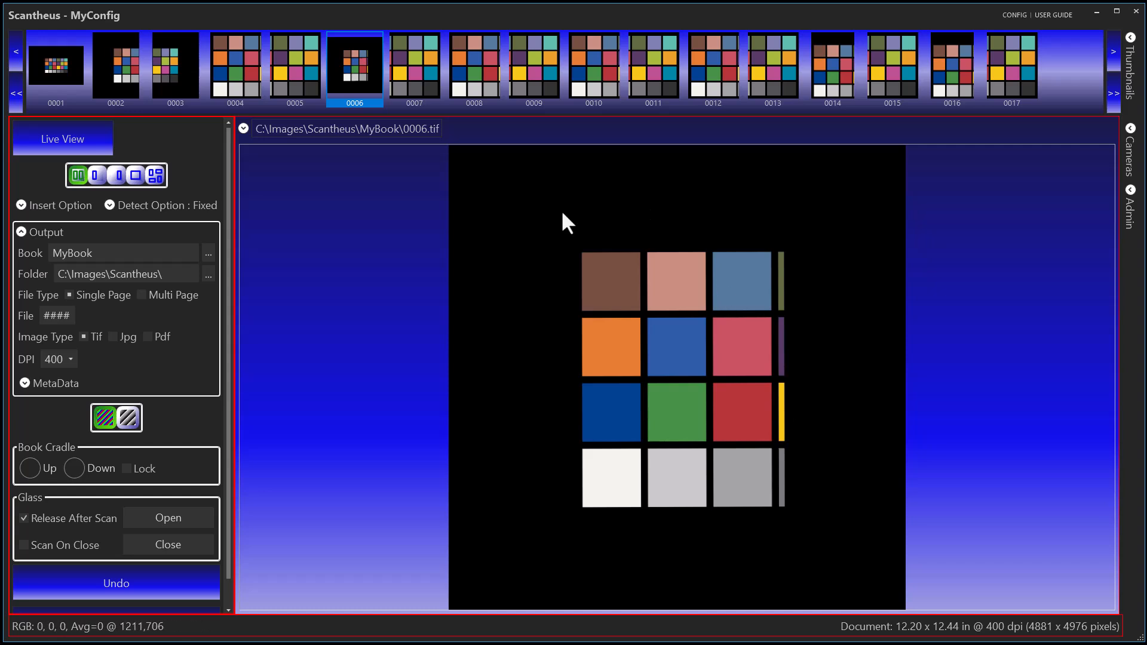
Crop scan 0006 with Draw Crop Area to the block of color patches, about 6.0 x 7.5 in.
{"action": "right_click", "coordinate": [539, 200]}
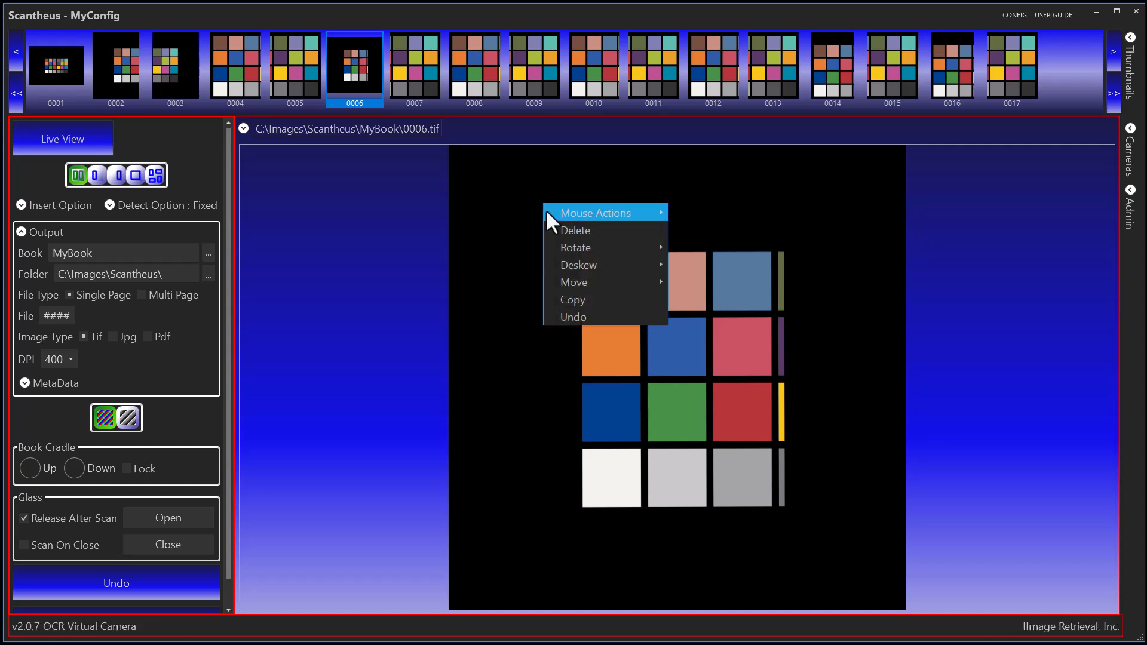
{"action": "left_click", "coordinate": [738, 230]}
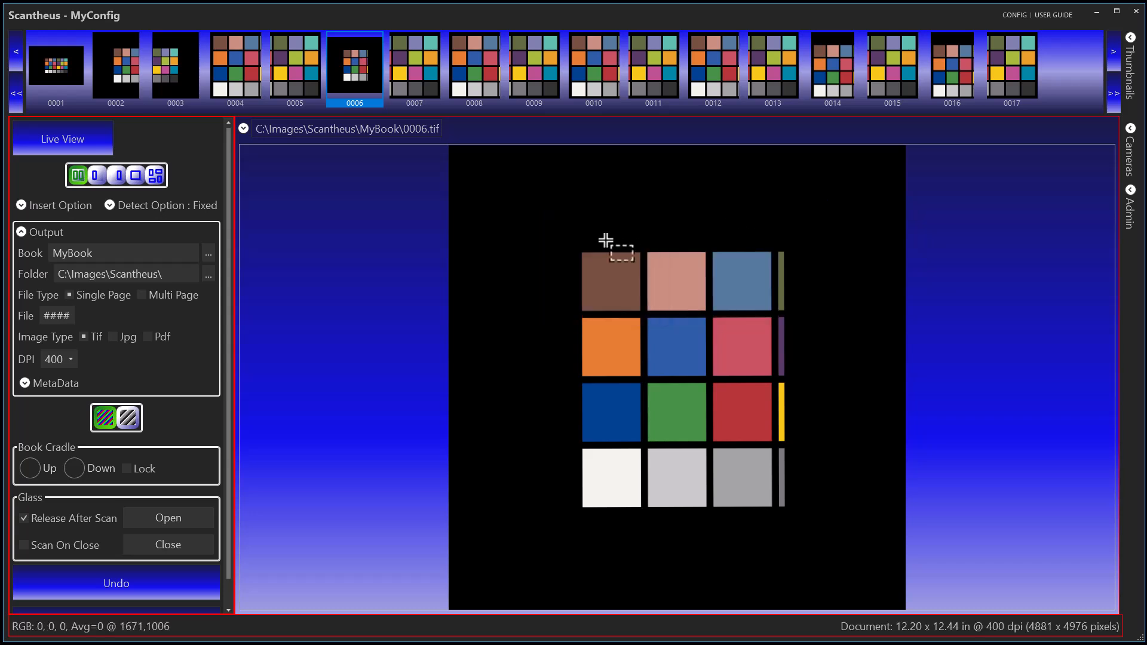
{"action": "mouse_move", "coordinate": [573, 241]}
{"action": "left_mouse_down"}
{"action": "mouse_move", "coordinate": [731, 461]}
{"action": "mouse_move", "coordinate": [798, 523]}
{"action": "left_mouse_up"}
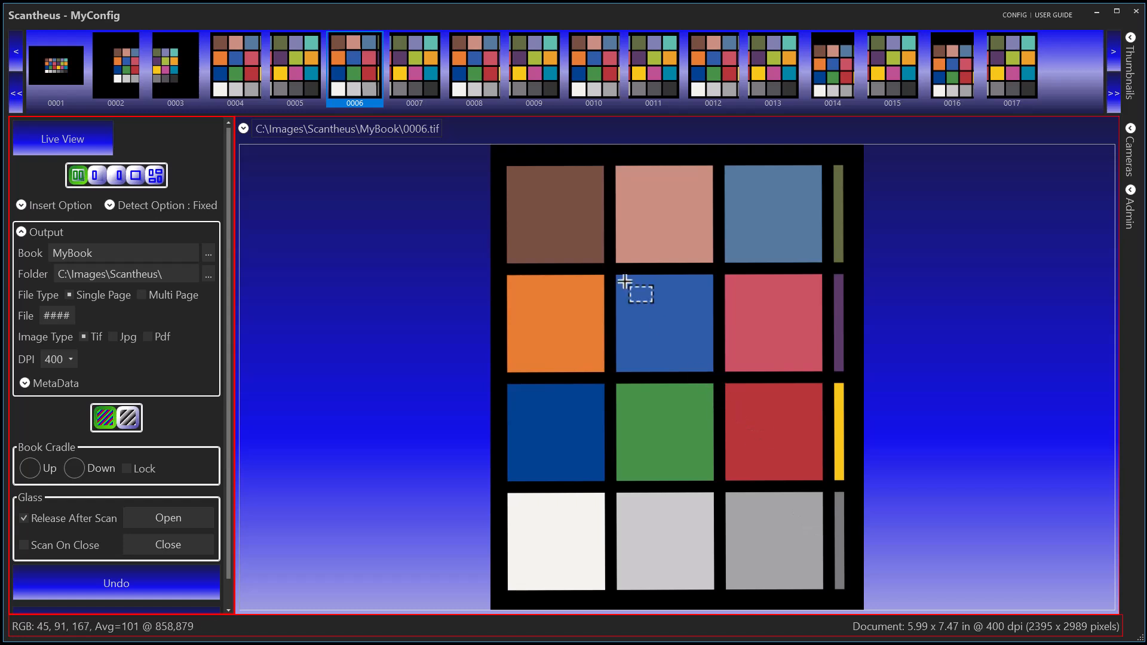
Redact a strip about 1.6 x 0.2 in along the upper edge of scan 0006's medium blue patch in the middle column.
{"action": "right_click", "coordinate": [603, 245]}
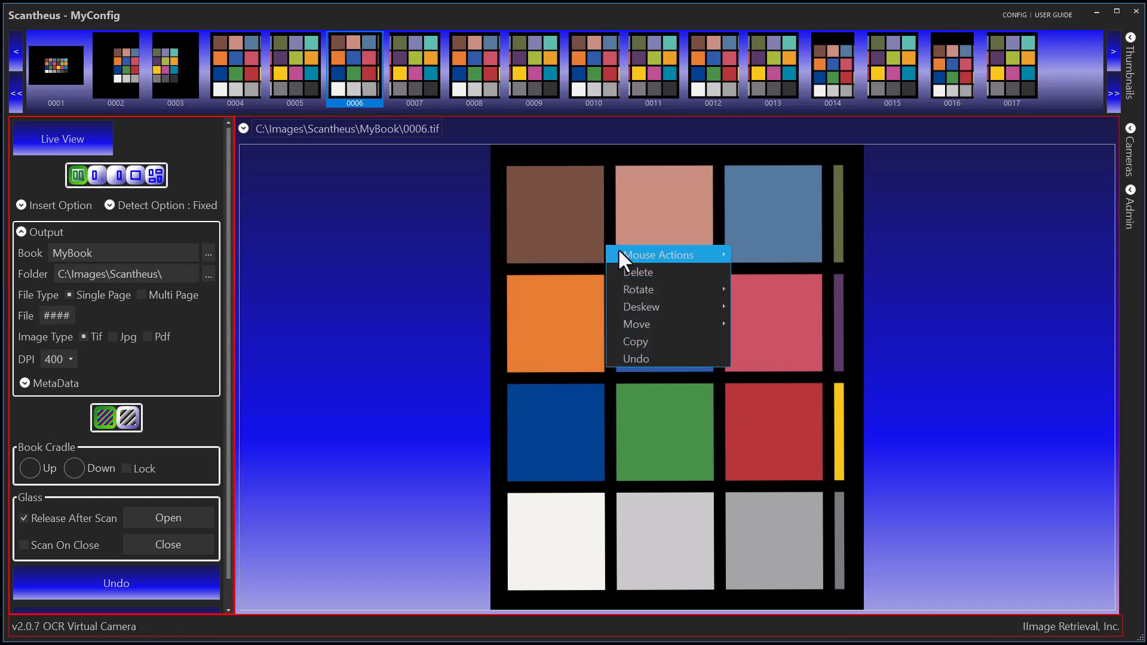
{"action": "mouse_move", "coordinate": [617, 249]}
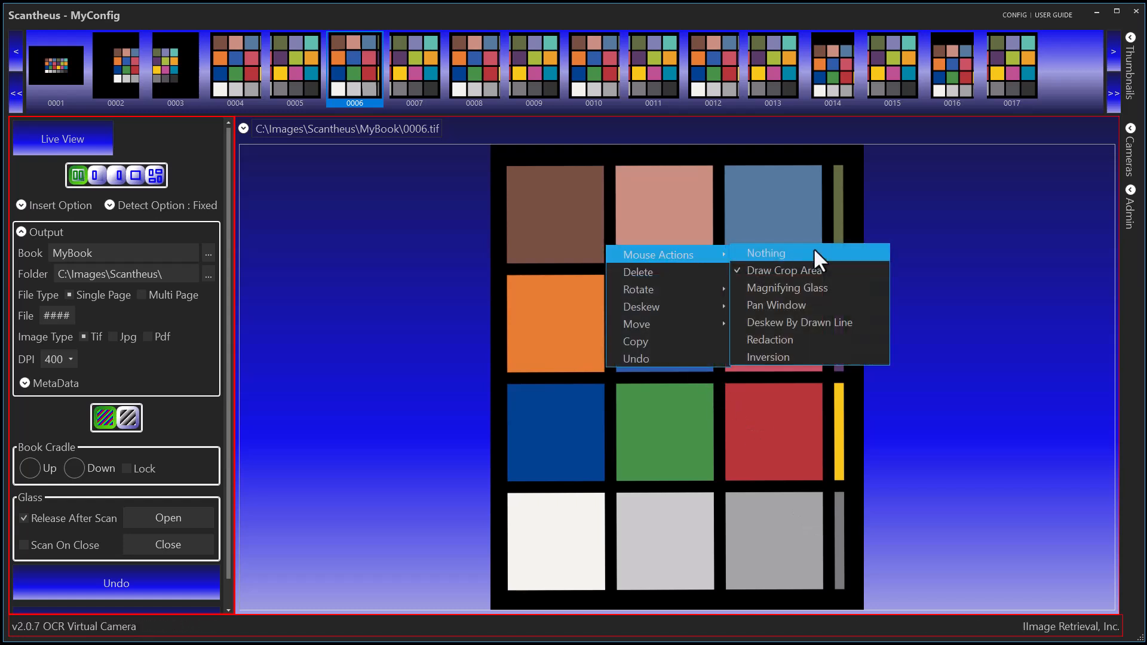
{"action": "left_click", "coordinate": [787, 340]}
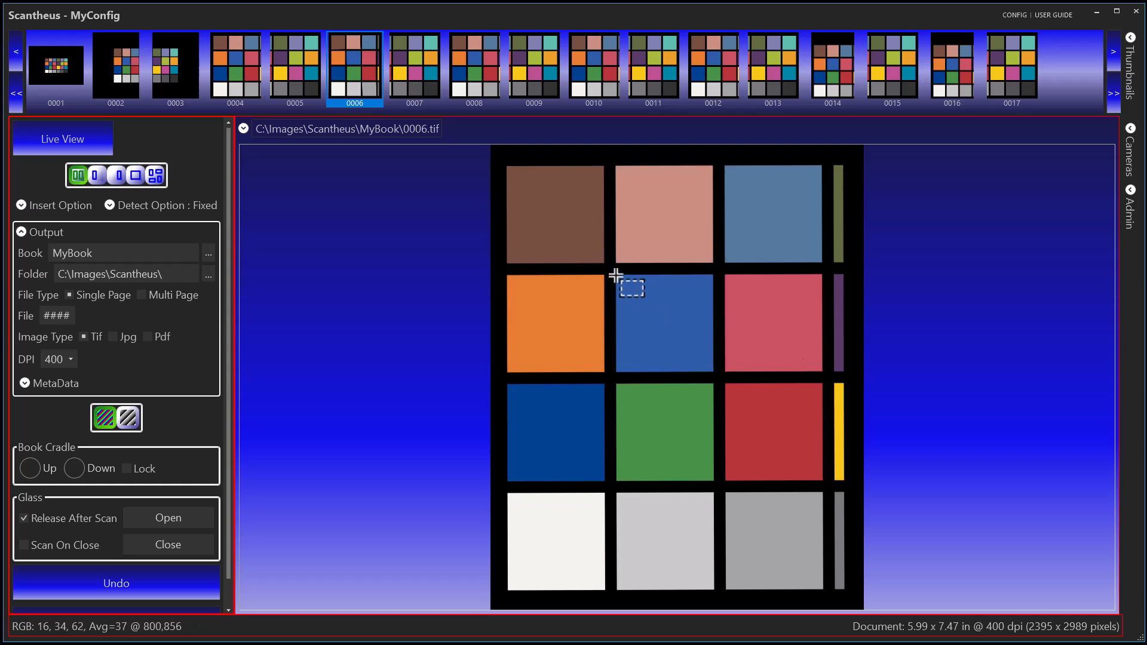
{"action": "left_click_drag", "start_coordinate": [616, 275], "coordinate": [714, 287]}
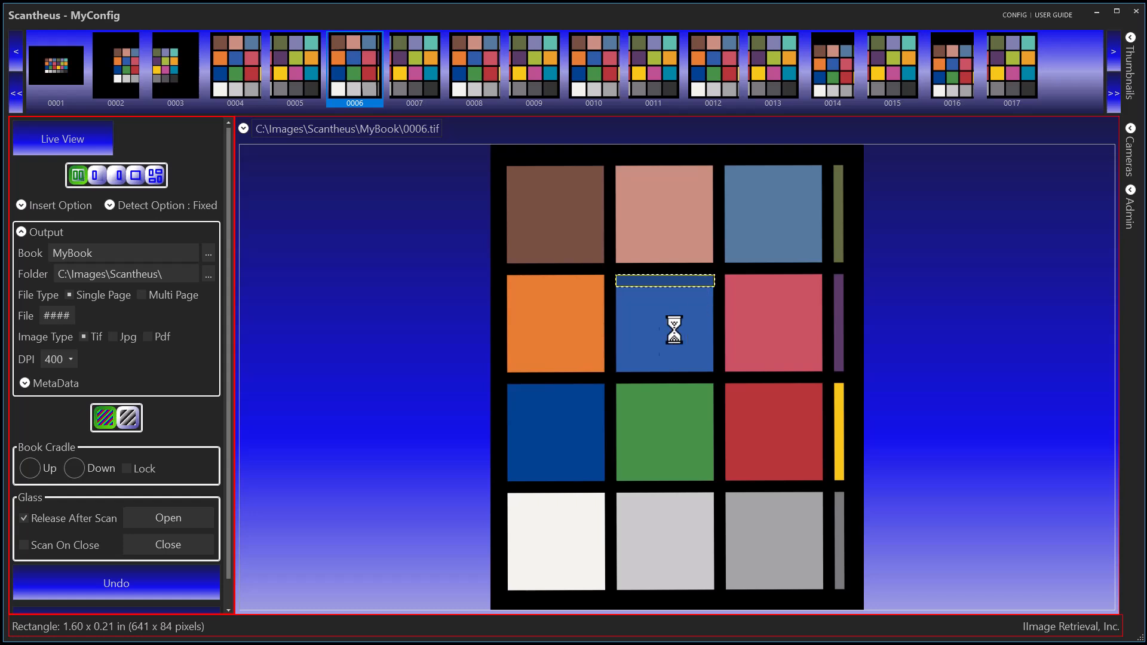
Redact a strip along the green patch's upper edge and nearly all of the white patch, and undo both redactions.
{"action": "left_click_drag", "start_coordinate": [619, 386], "coordinate": [715, 402]}
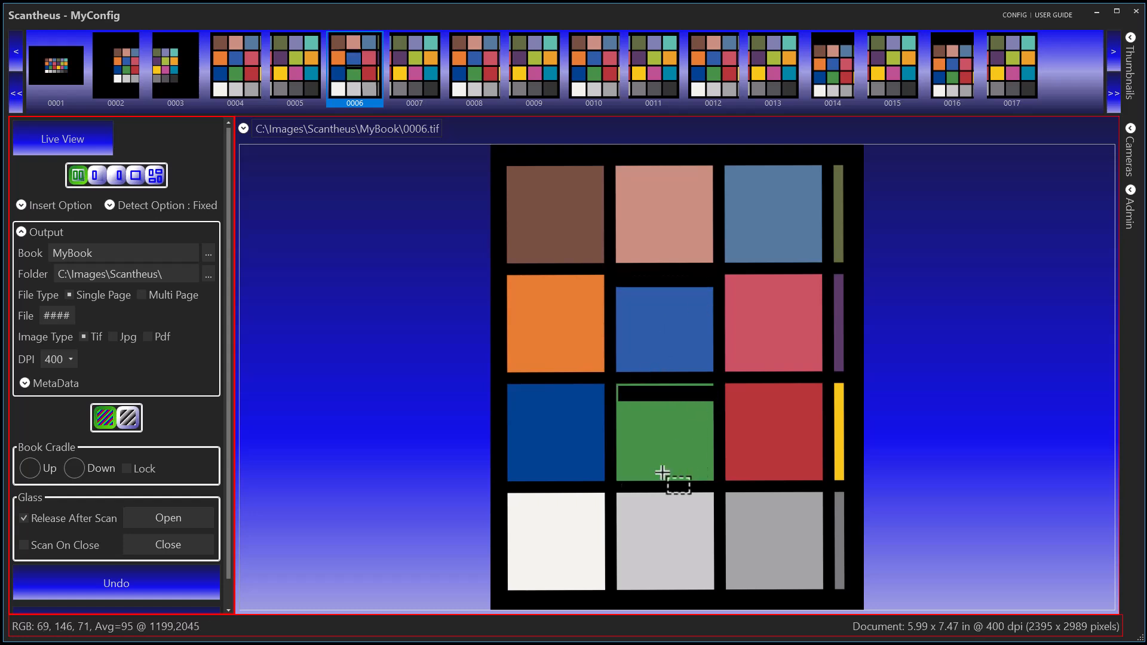
{"action": "left_click_drag", "start_coordinate": [509, 494], "coordinate": [608, 594]}
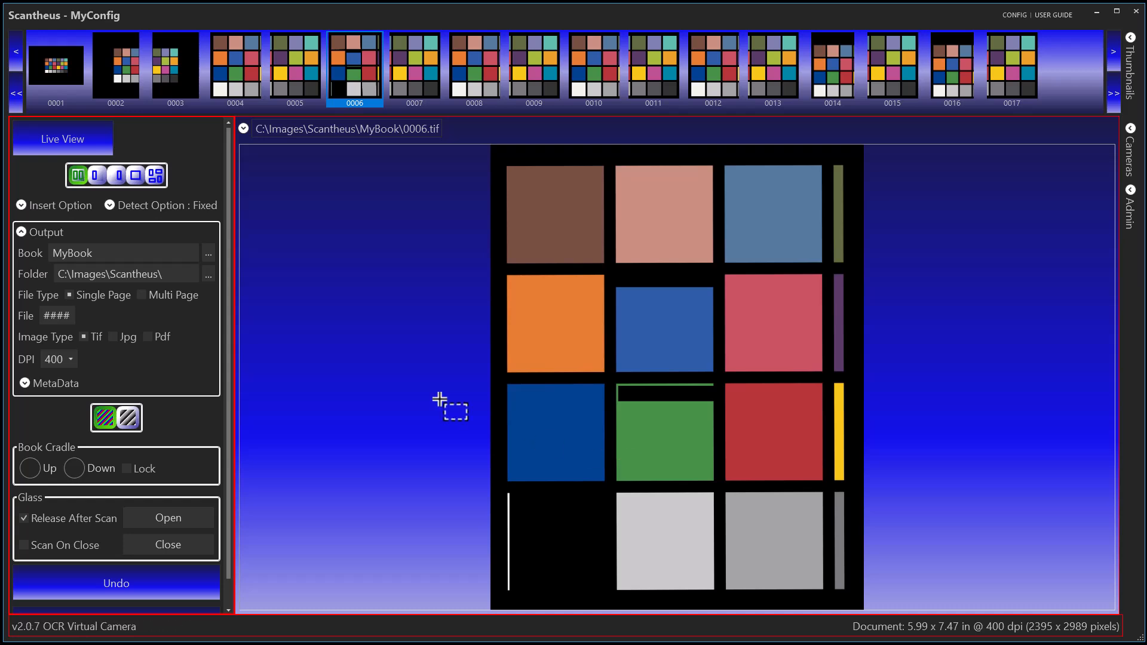
{"action": "left_click", "coordinate": [143, 592]}
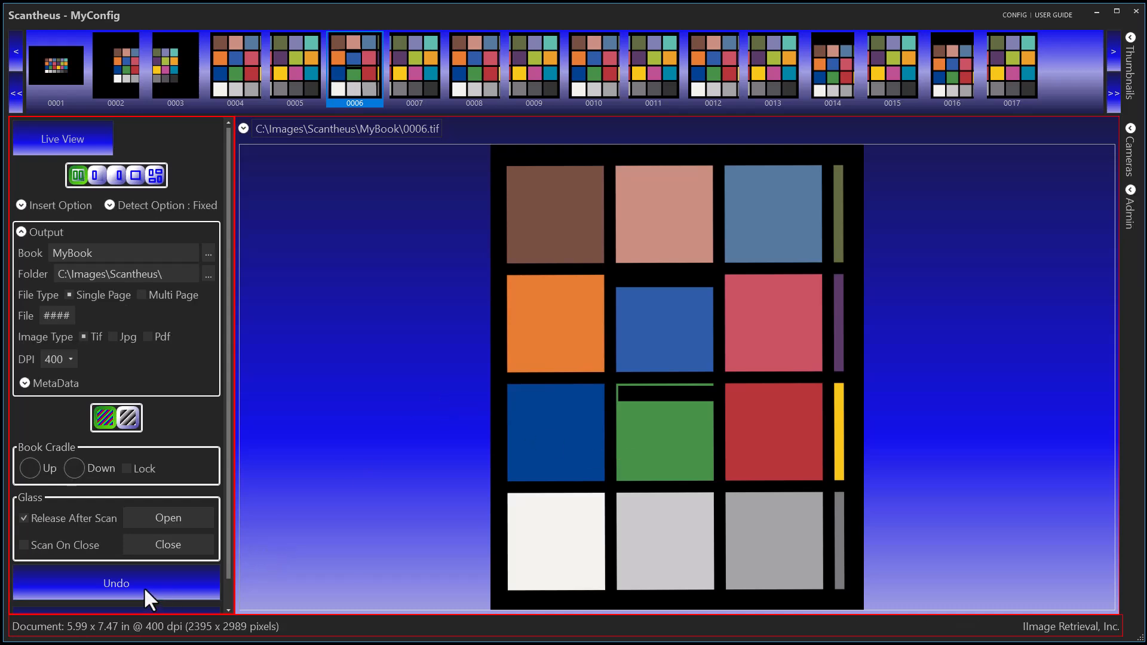
{"action": "left_click", "coordinate": [143, 583]}
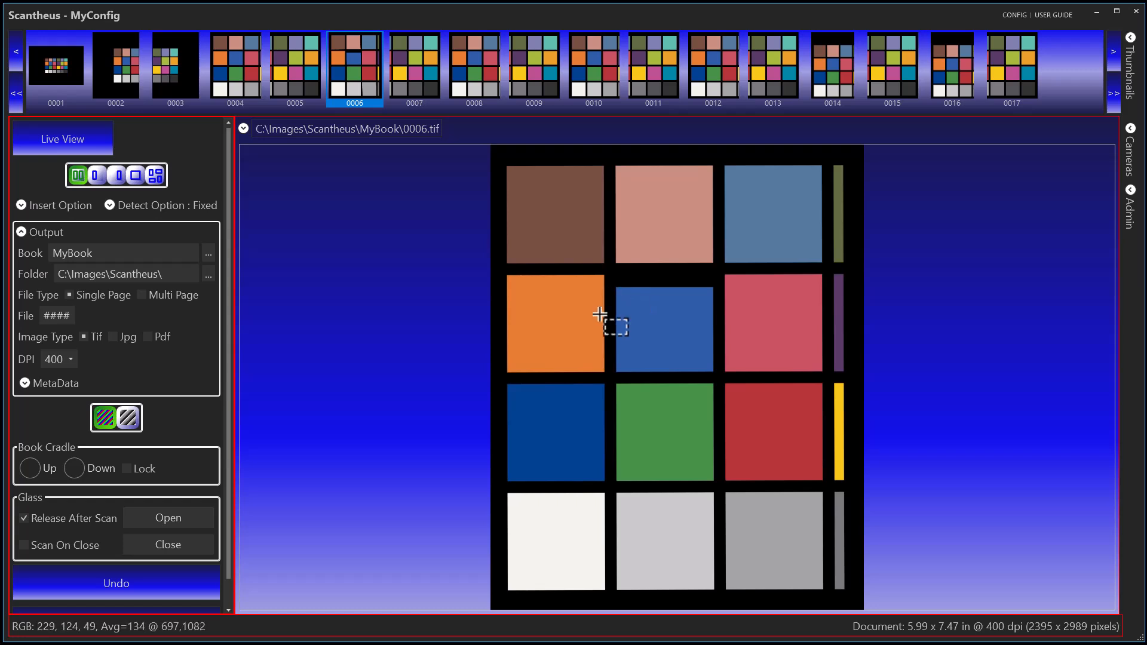
Apply Inversion on scan 0006 to the white patch with its black surround and to small squares inside the pink and light blue patches.
{"action": "right_click", "coordinate": [561, 244]}
{"action": "mouse_move", "coordinate": [575, 250]}
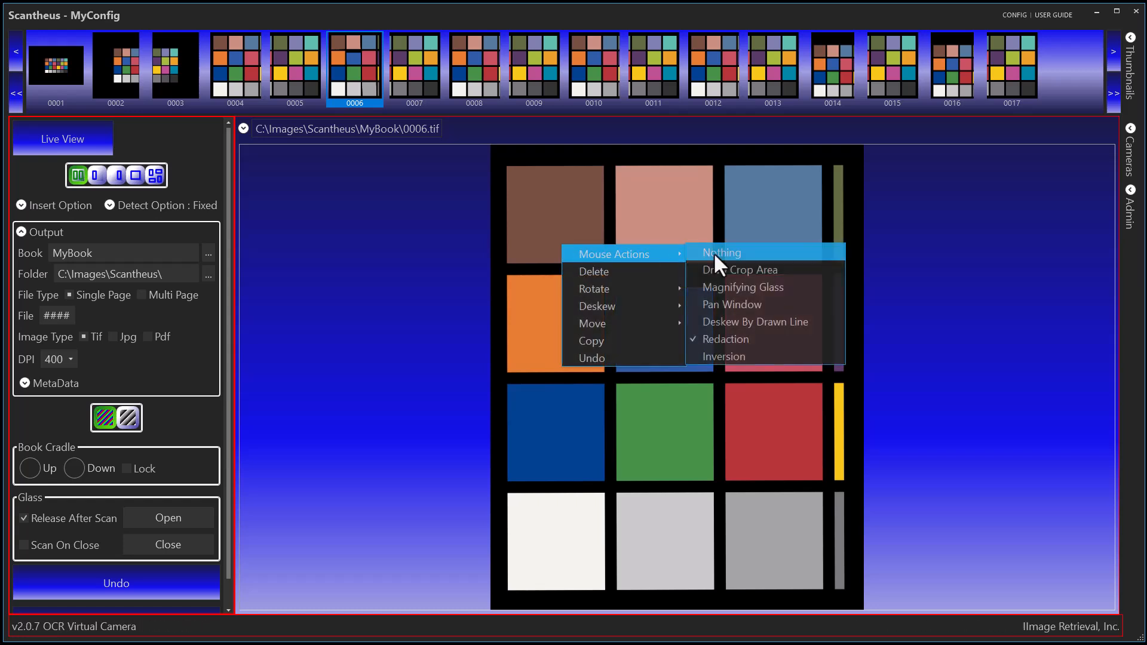
{"action": "left_click", "coordinate": [705, 352]}
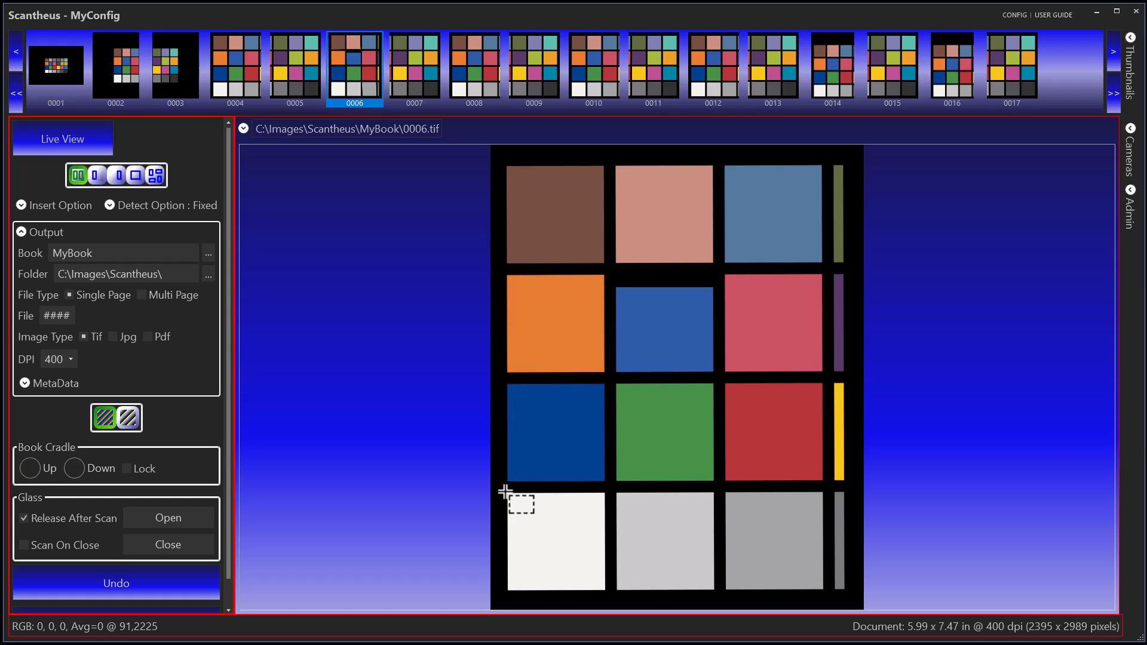
{"action": "left_click_drag", "start_coordinate": [495, 482], "coordinate": [618, 607]}
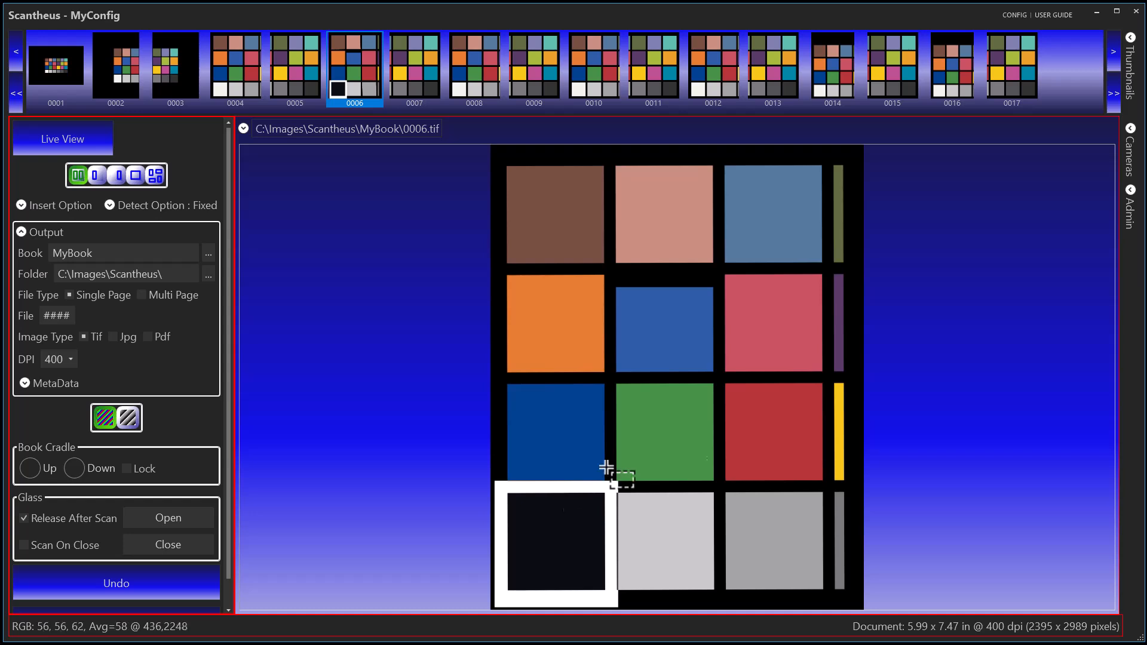
{"action": "left_click_drag", "start_coordinate": [747, 306], "coordinate": [801, 354]}
{"action": "left_click_drag", "start_coordinate": [753, 199], "coordinate": [798, 244]}
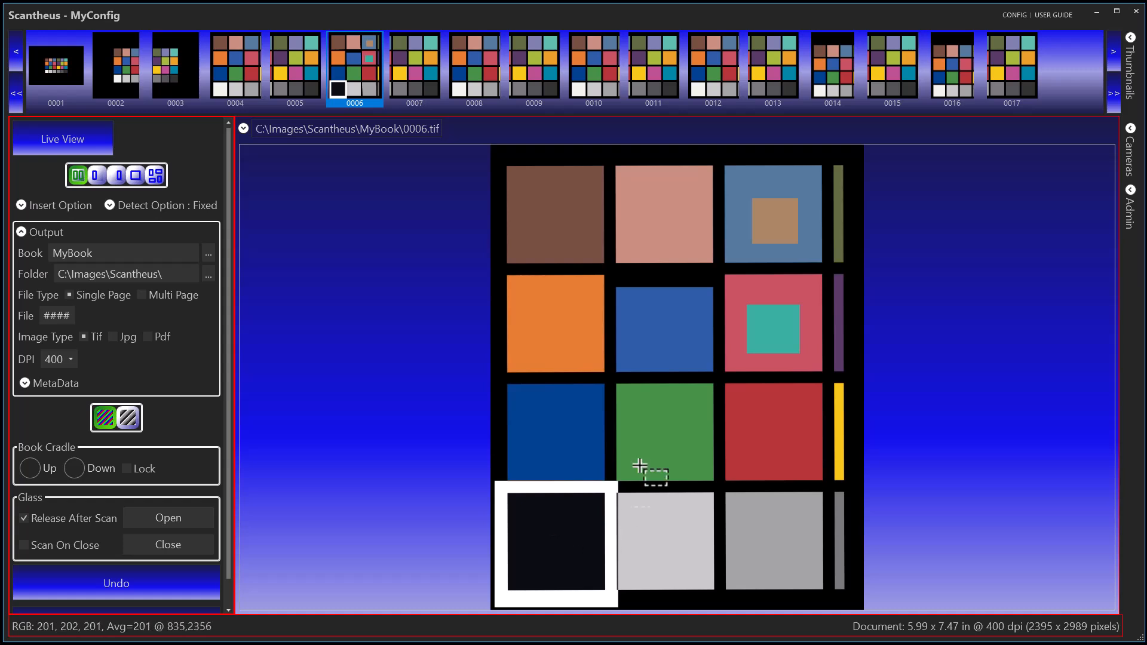
Check the list of mouse actions for scan 0006 and close it without changing the selection.
{"action": "right_click", "coordinate": [566, 315]}
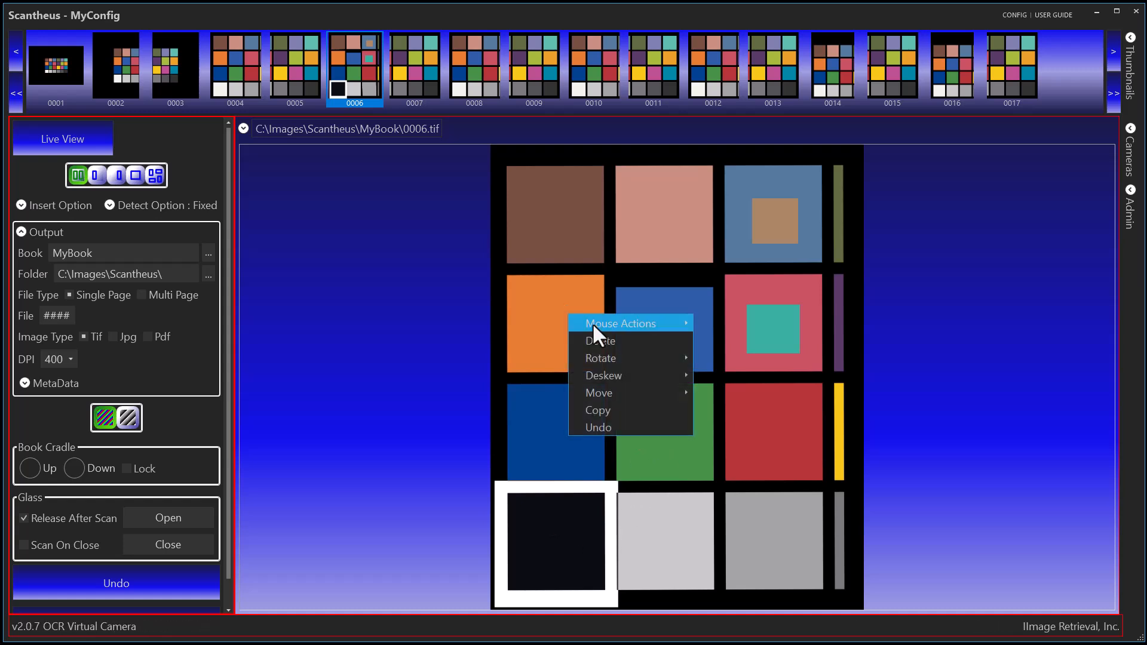
{"action": "mouse_move", "coordinate": [593, 325]}
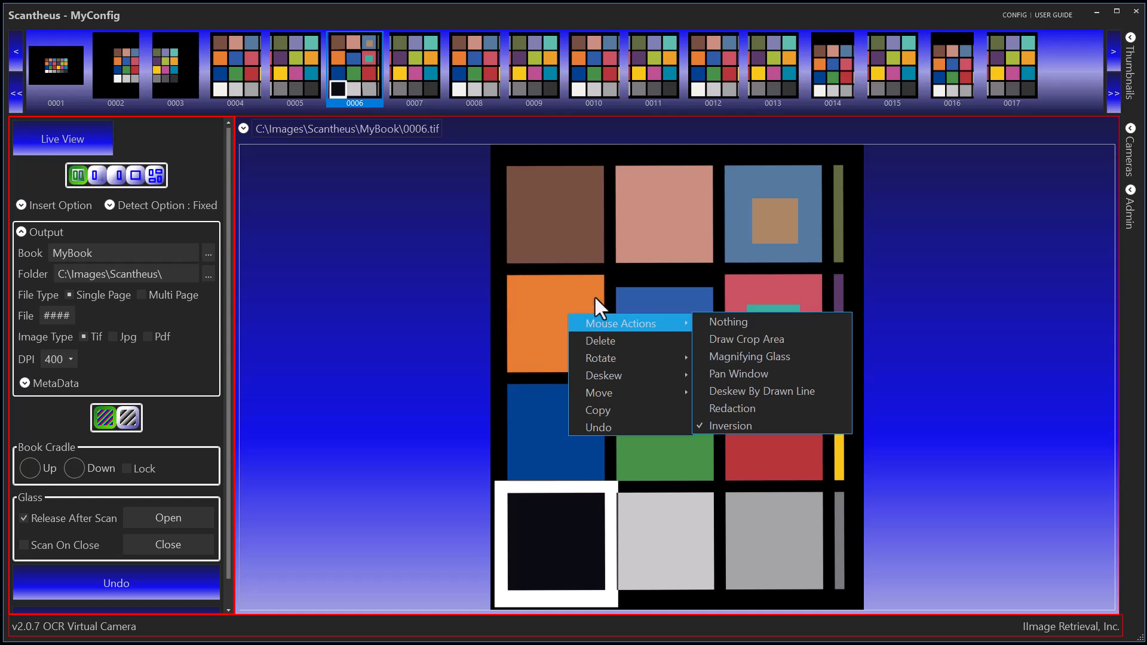
{"action": "left_click", "coordinate": [585, 12]}
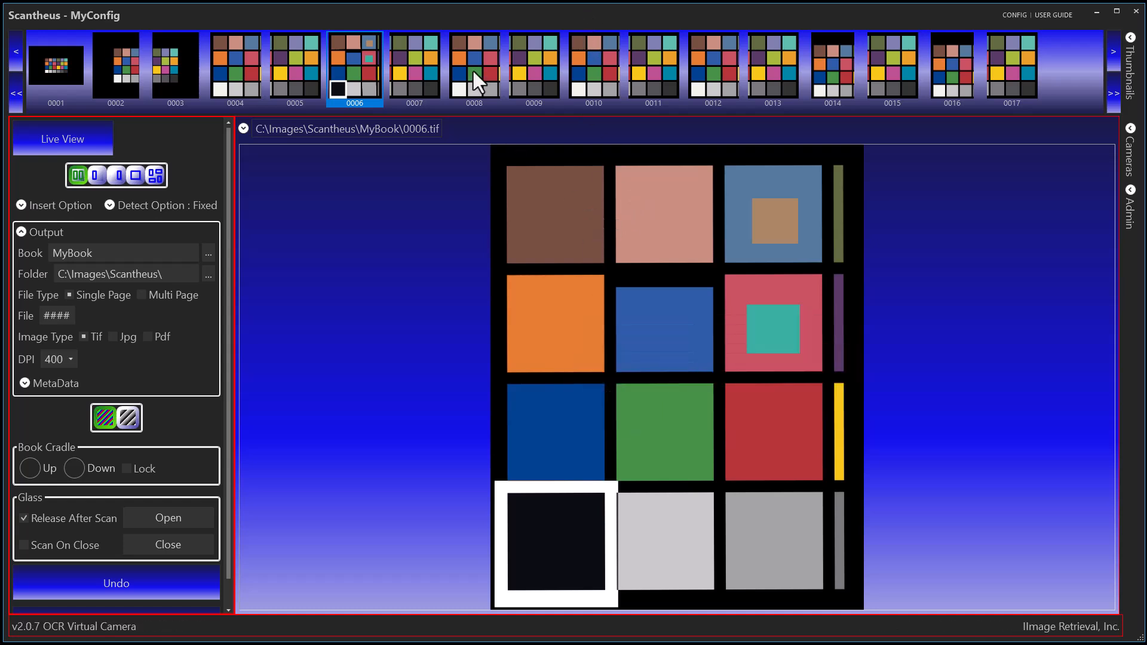
Open scan 0008 and compare the options offered on its thumbnail with those offered on its full image.
{"action": "right_click", "coordinate": [471, 54]}
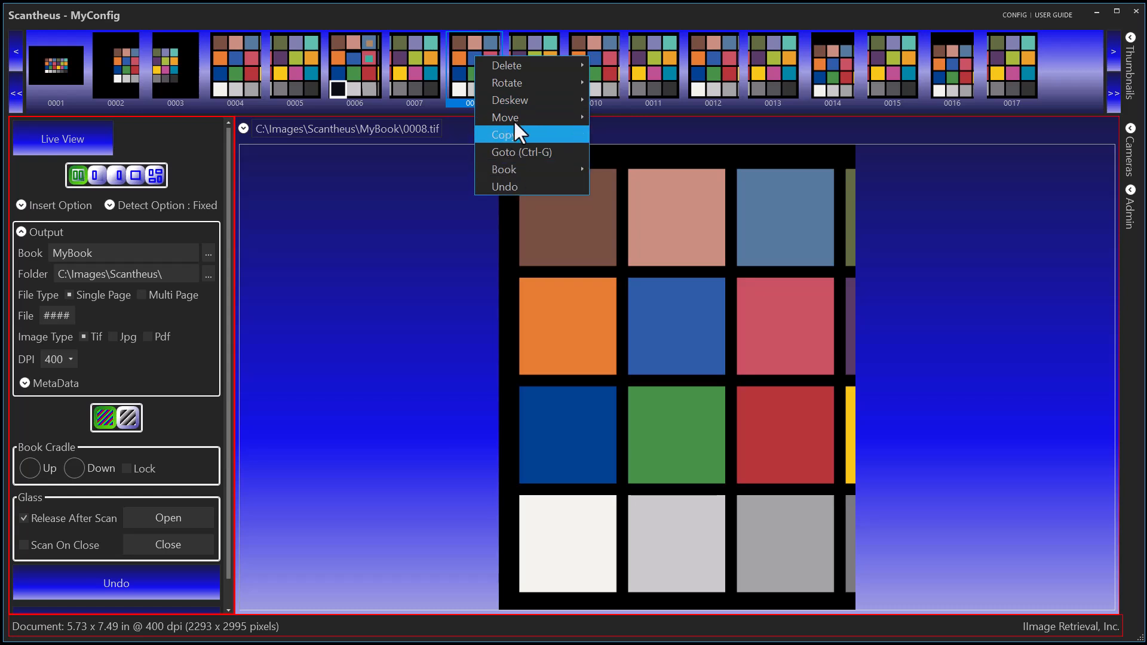
{"action": "mouse_move", "coordinate": [518, 82]}
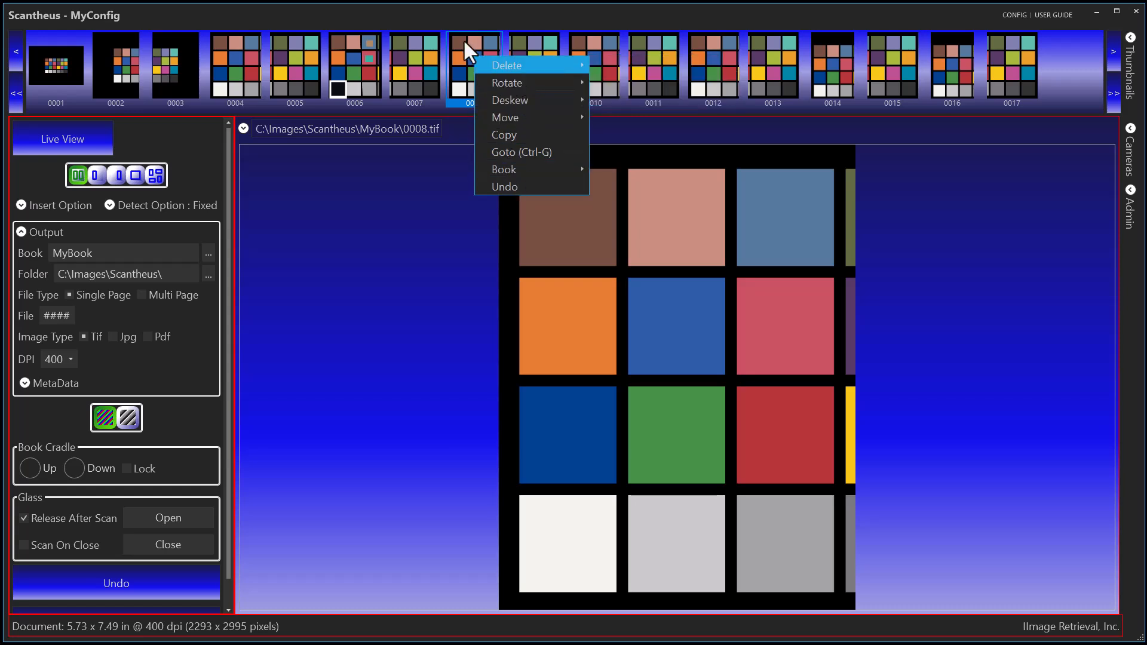
{"action": "left_click", "coordinate": [564, 253]}
{"action": "right_click", "coordinate": [558, 242]}
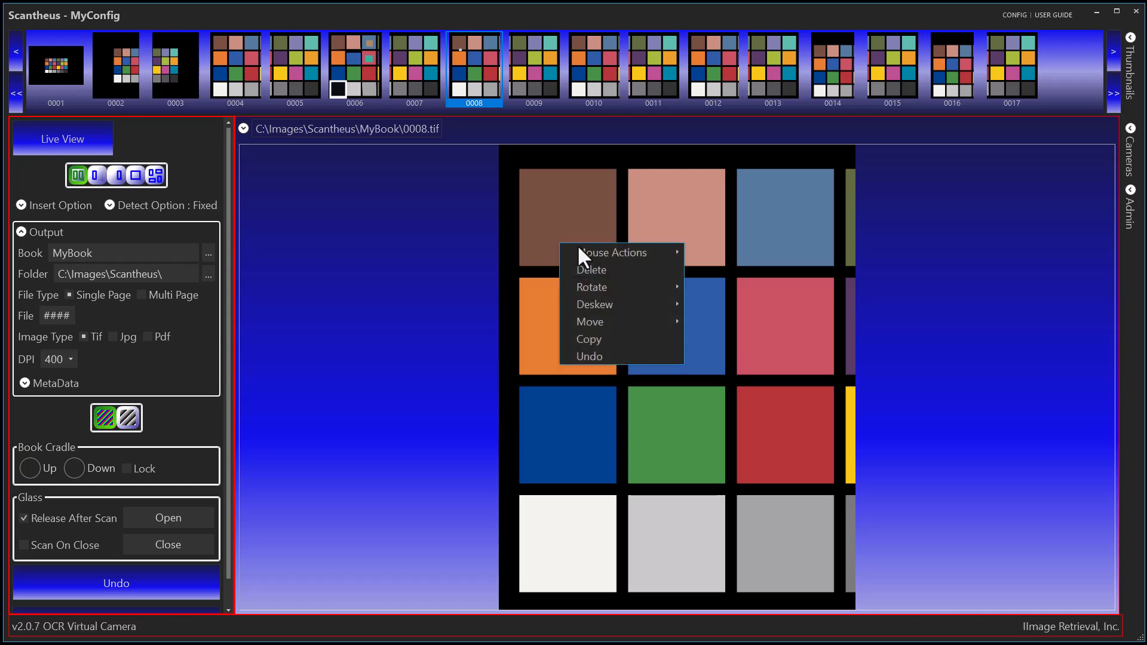
{"action": "mouse_move", "coordinate": [577, 246]}
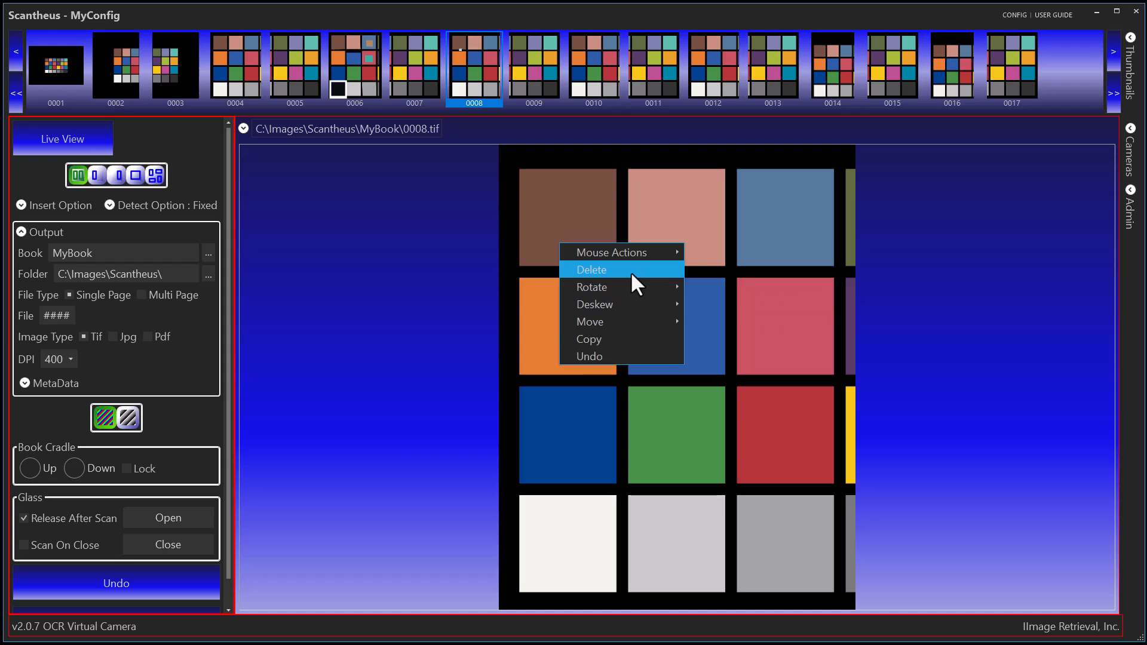
{"action": "left_click", "coordinate": [473, 63]}
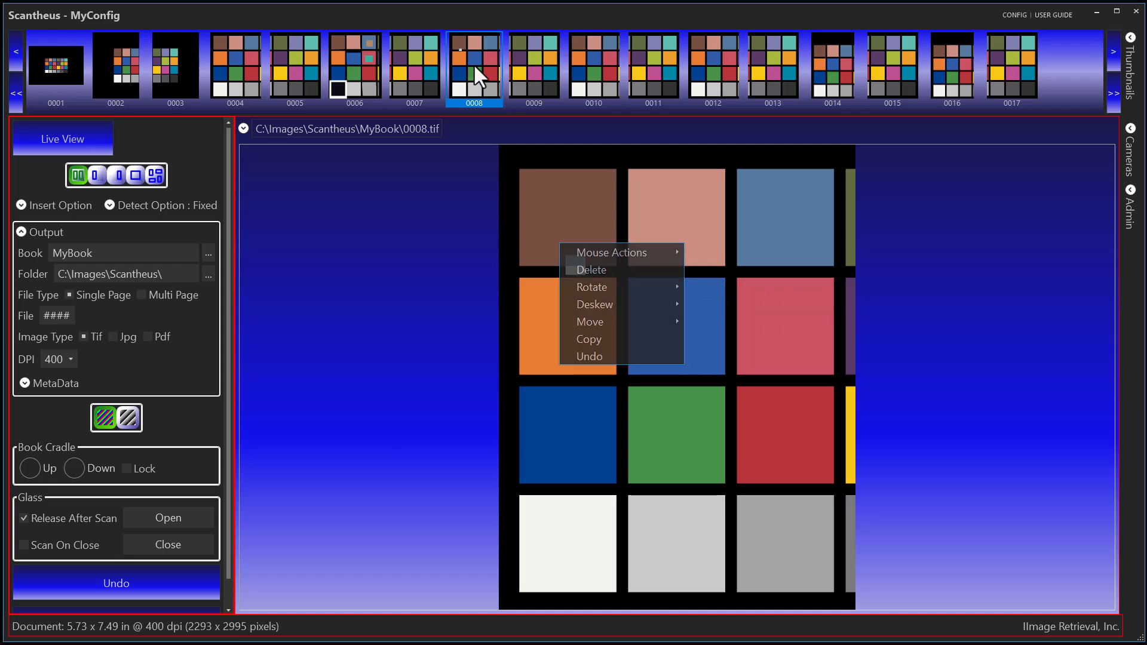
{"action": "right_click", "coordinate": [475, 65]}
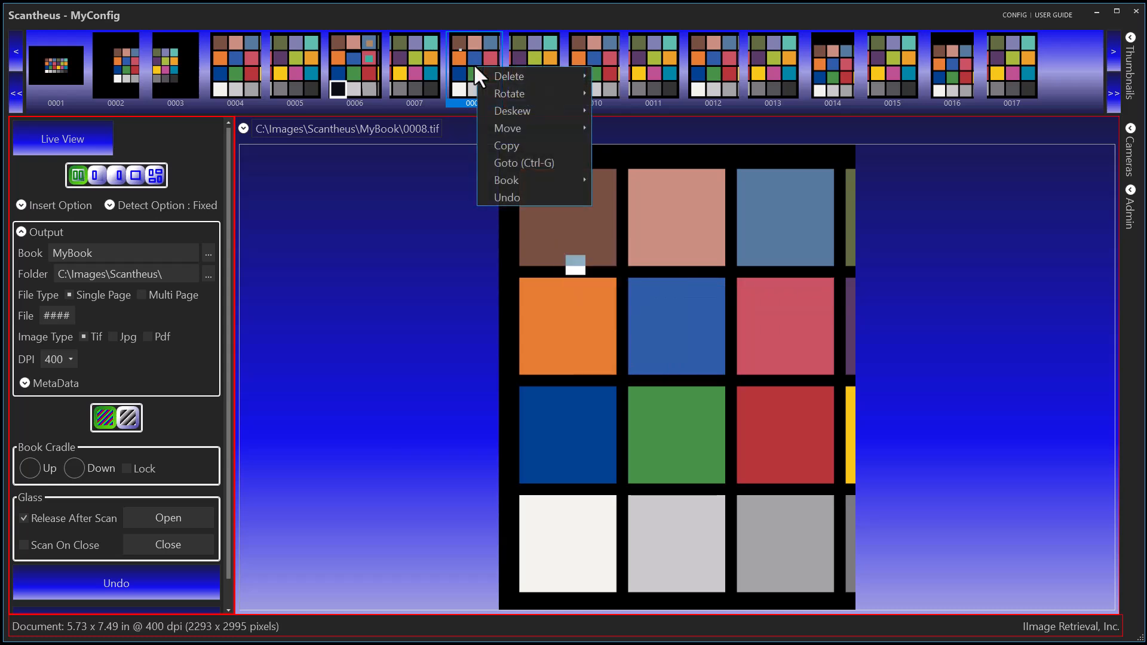
Delete scan 0008 from the book.
{"action": "right_click", "coordinate": [562, 309]}
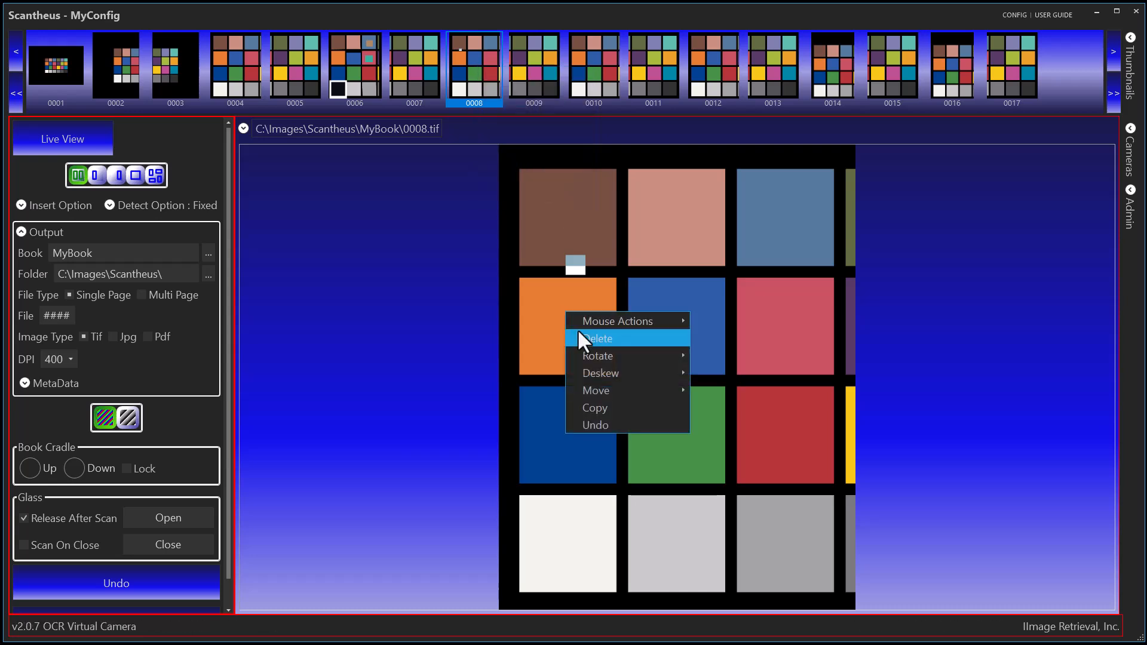
{"action": "left_click", "coordinate": [468, 60]}
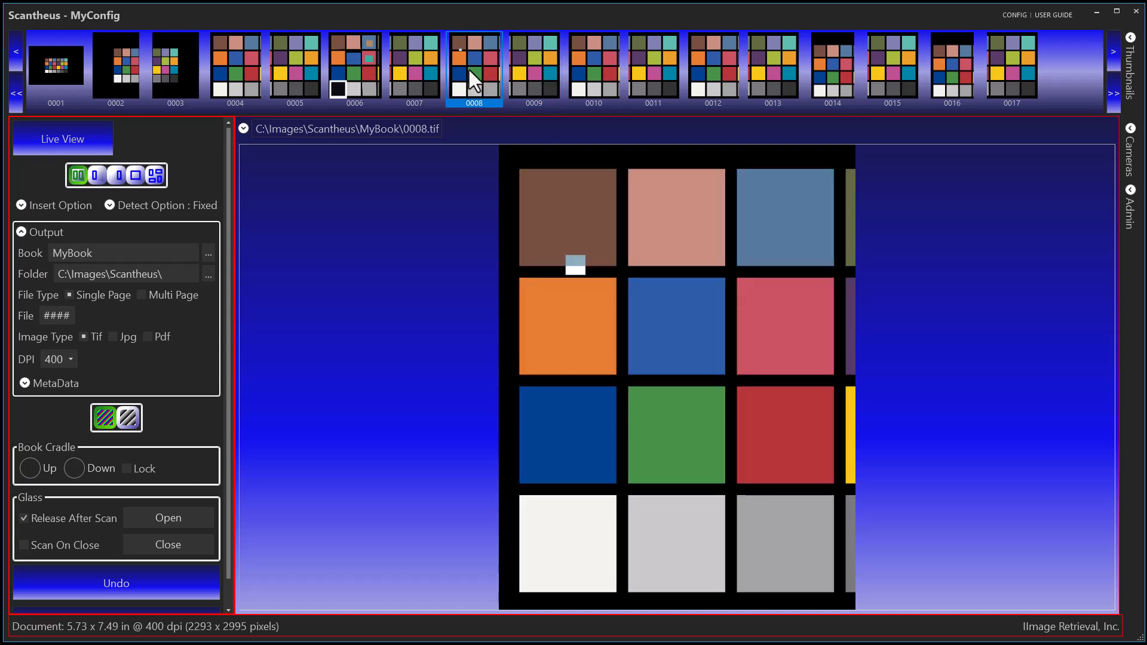
{"action": "key", "text": "Delete"}
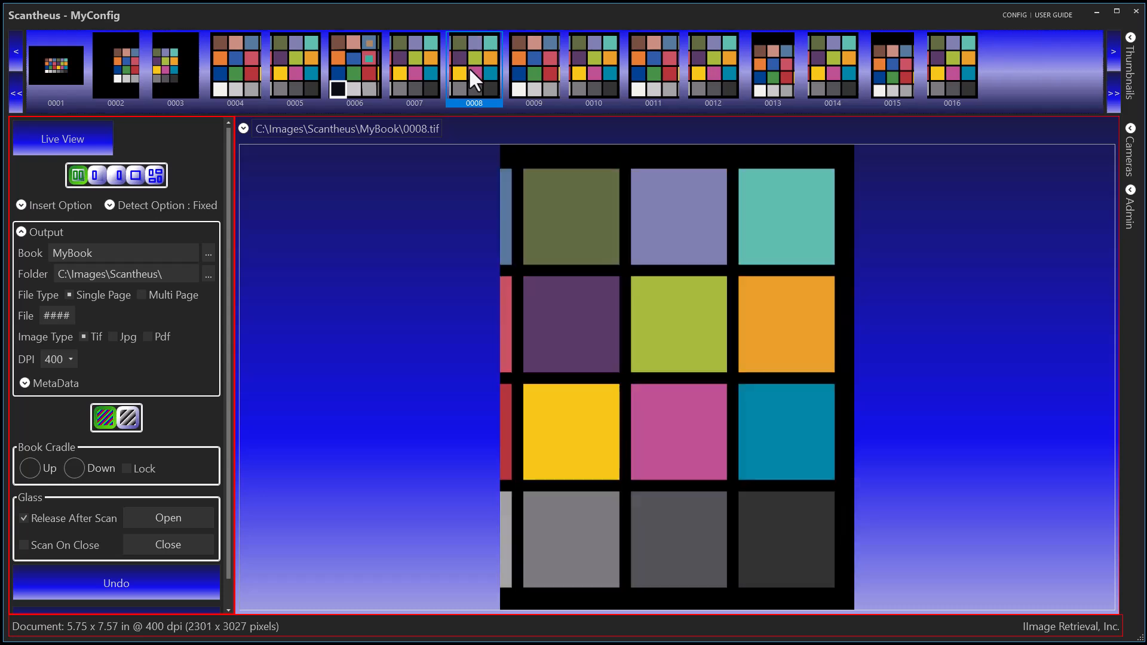
{"action": "left_click_drag", "start_coordinate": [493, 11], "coordinate": [492, 11]}
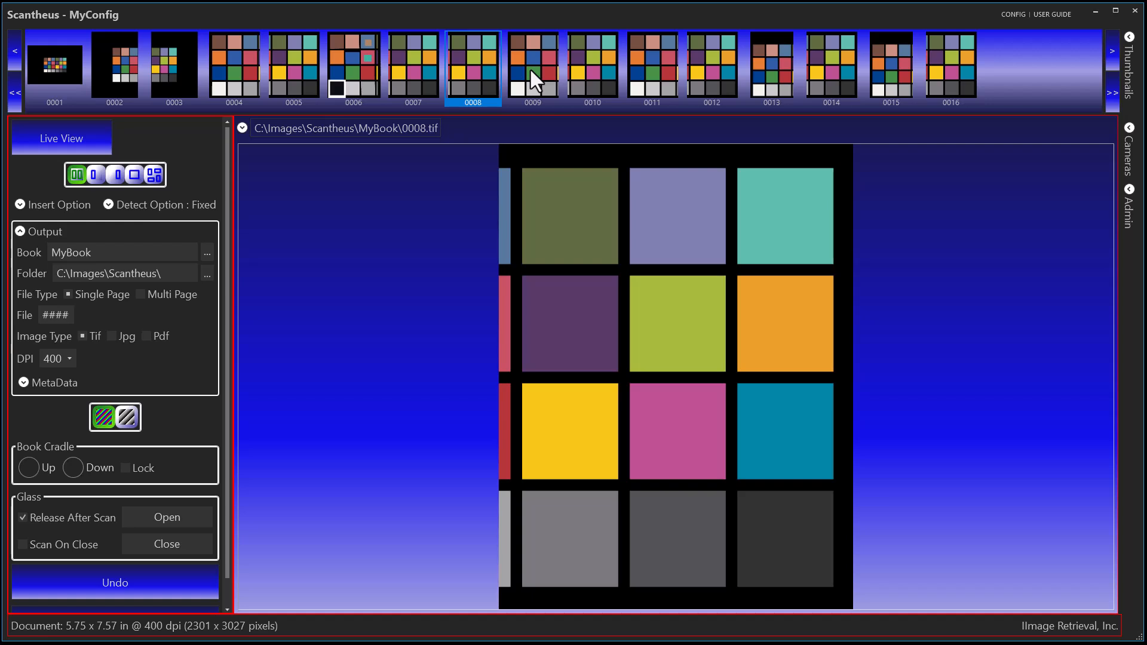
Check the delete options offered on the thumbnail of scan 0008 and dismiss them without choosing one.
{"action": "right_click", "coordinate": [477, 64]}
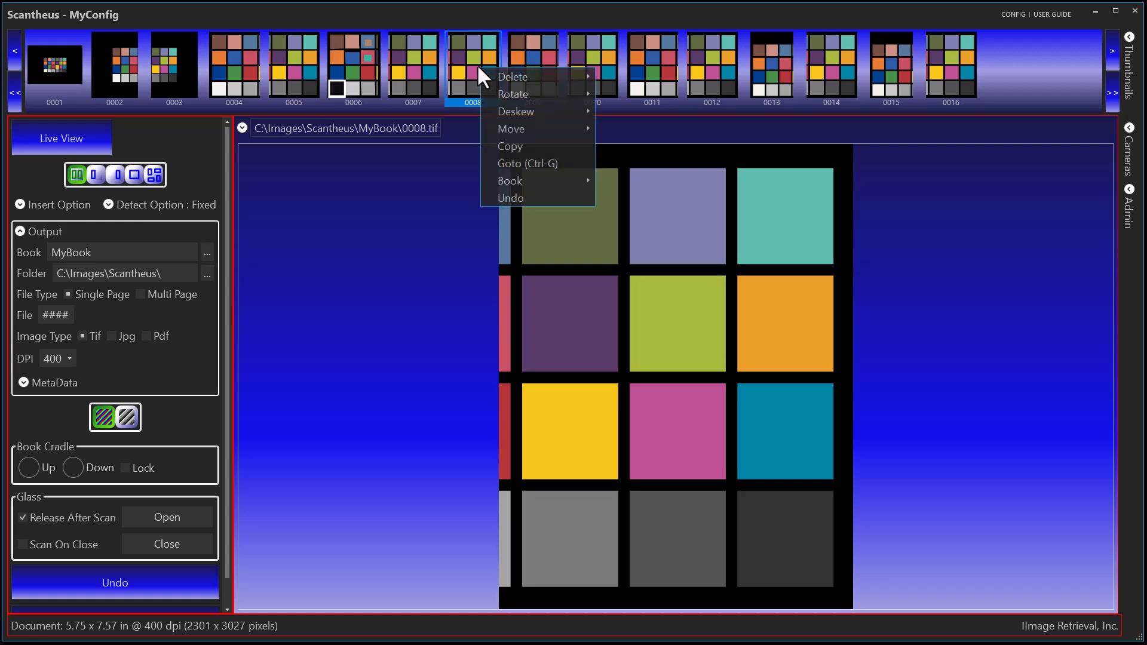
{"action": "mouse_move", "coordinate": [487, 73]}
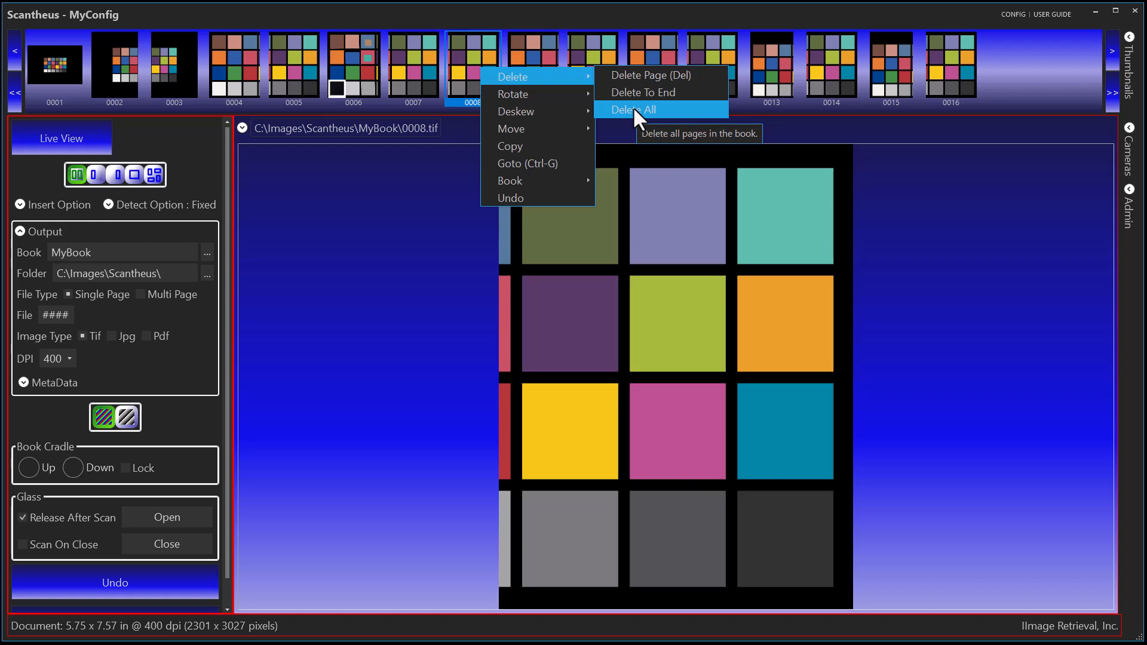
{"action": "left_click", "coordinate": [669, 12]}
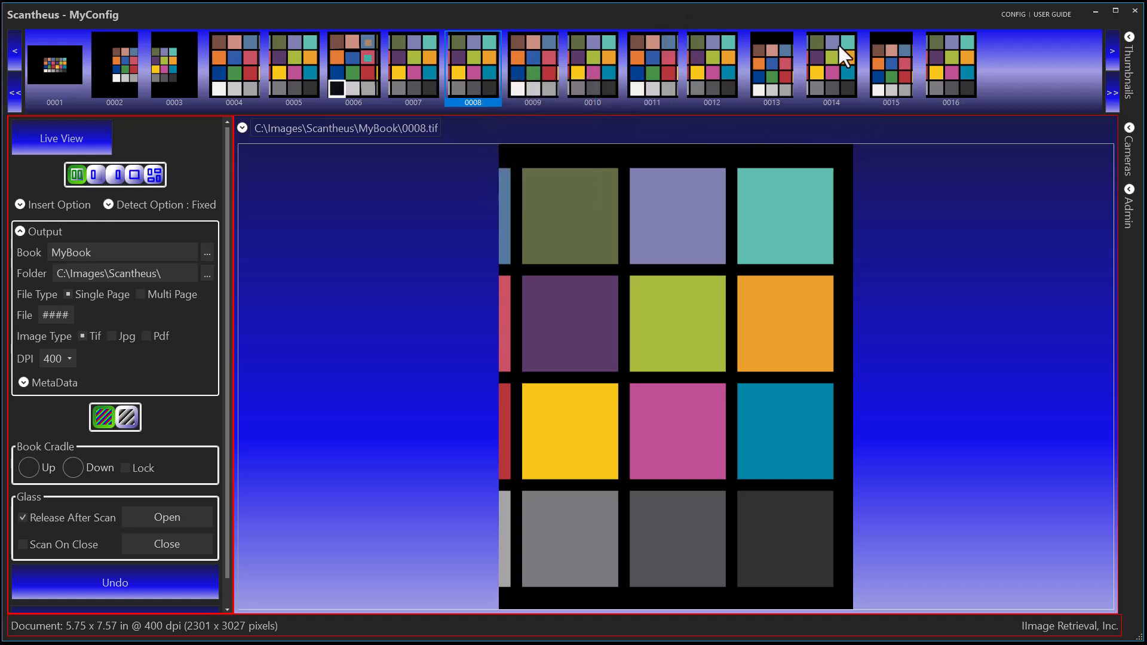
Delete all pages from scan 0015 to the end of the book and accept the deletion.
{"action": "left_click", "coordinate": [882, 59]}
{"action": "right_click", "coordinate": [883, 59]}
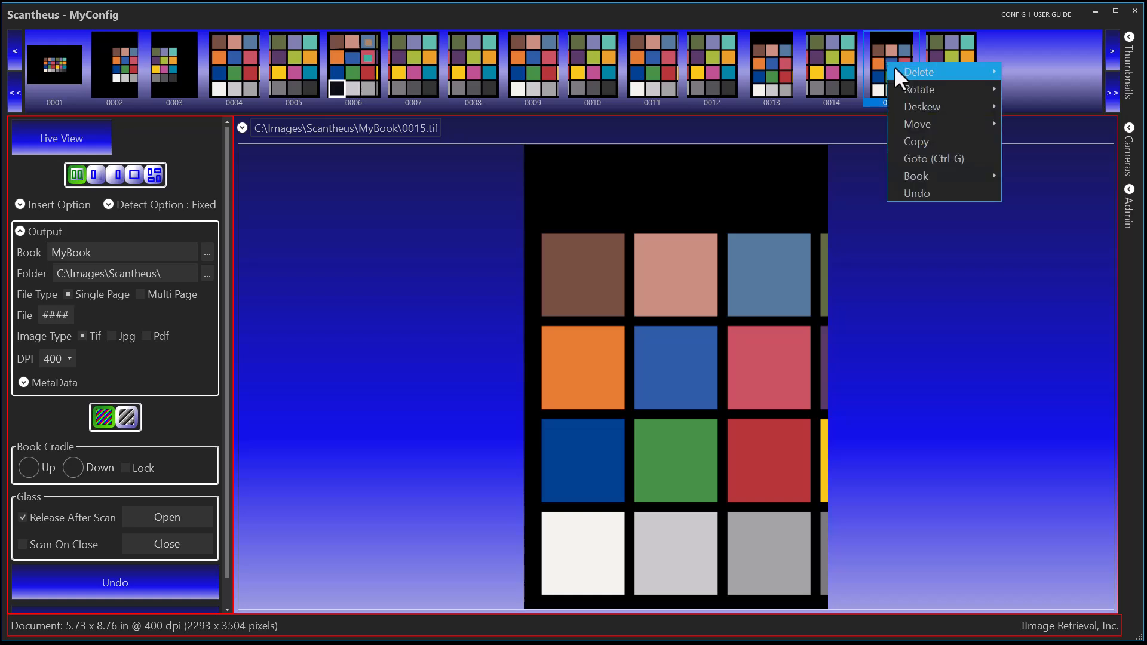
{"action": "mouse_move", "coordinate": [896, 70]}
{"action": "left_click", "coordinate": [1021, 85]}
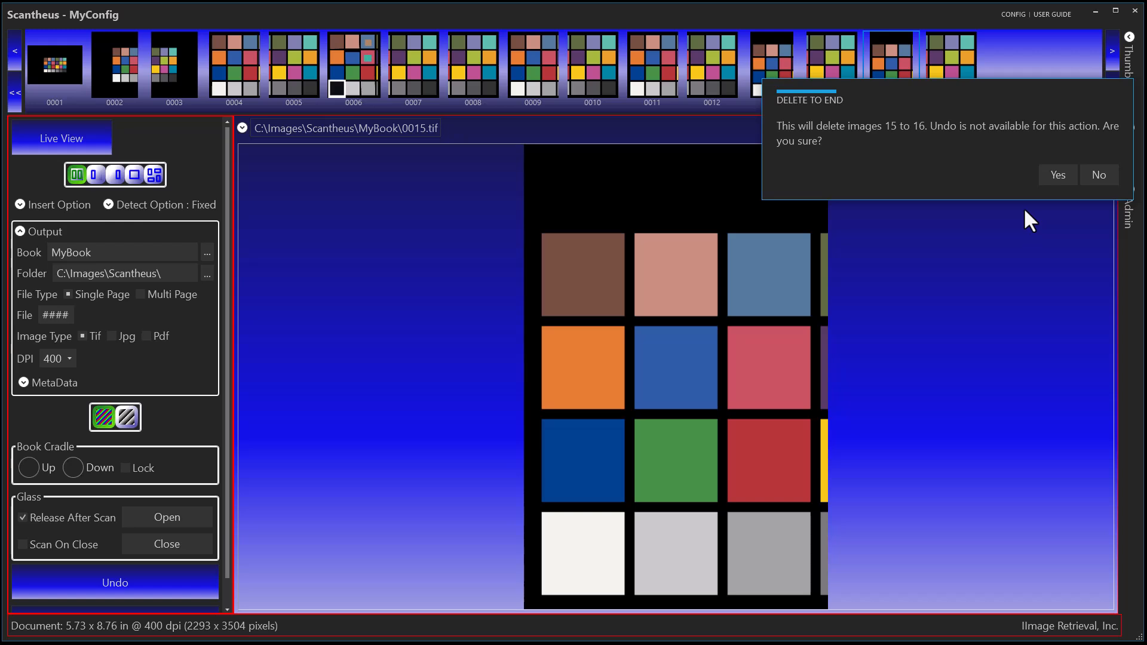
{"action": "left_click", "coordinate": [1057, 175]}
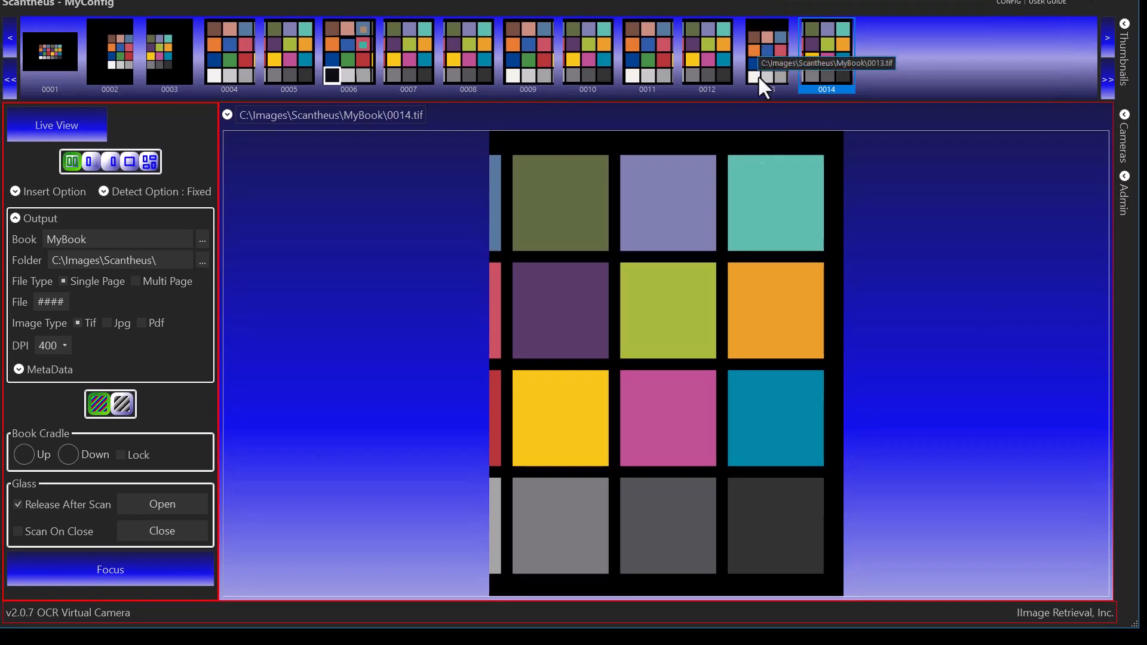
Rotate scan 0012 left from its thumbnail and rotate it back right from its full image.
{"action": "right_click", "coordinate": [702, 49]}
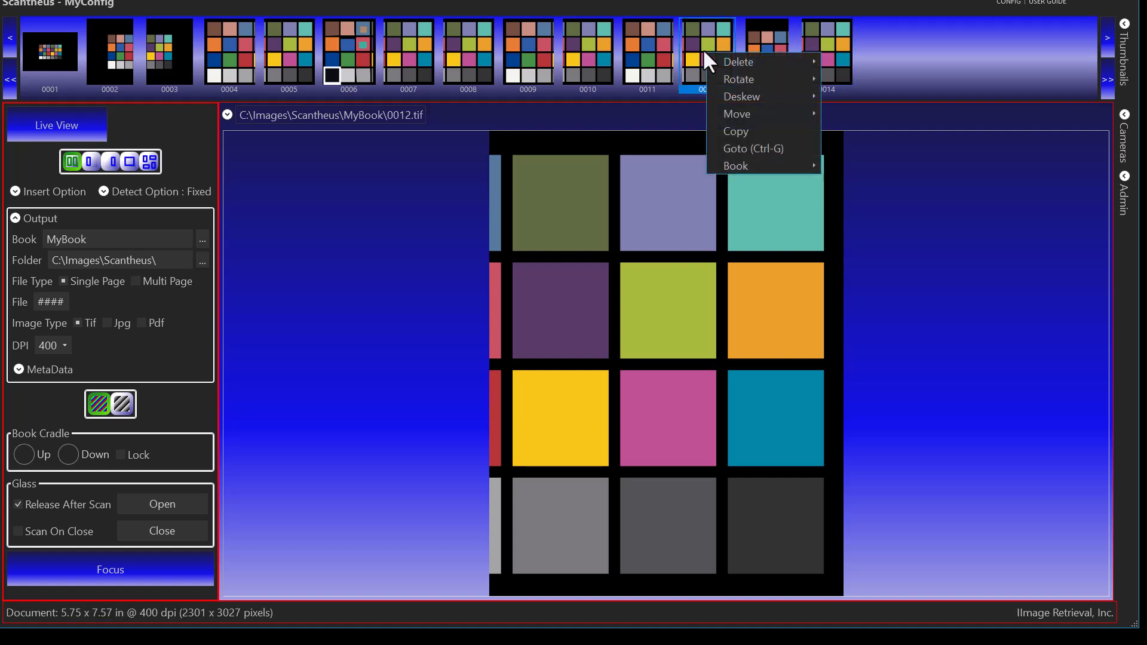
{"action": "mouse_move", "coordinate": [721, 73]}
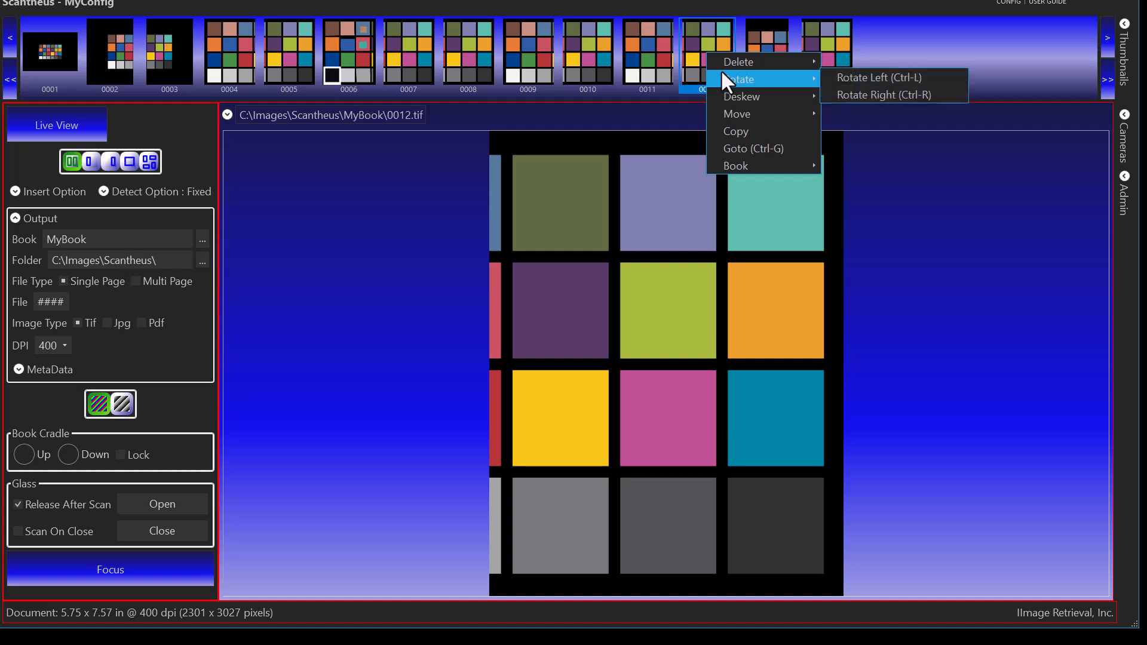
{"action": "left_click", "coordinate": [884, 78]}
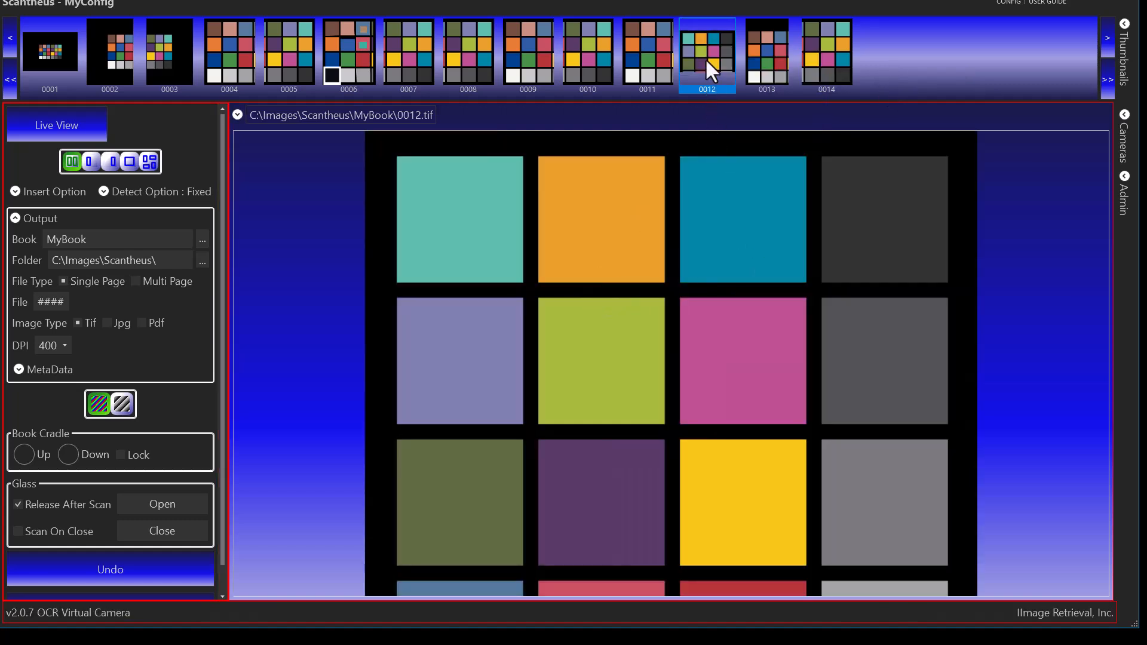
{"action": "right_click", "coordinate": [715, 295]}
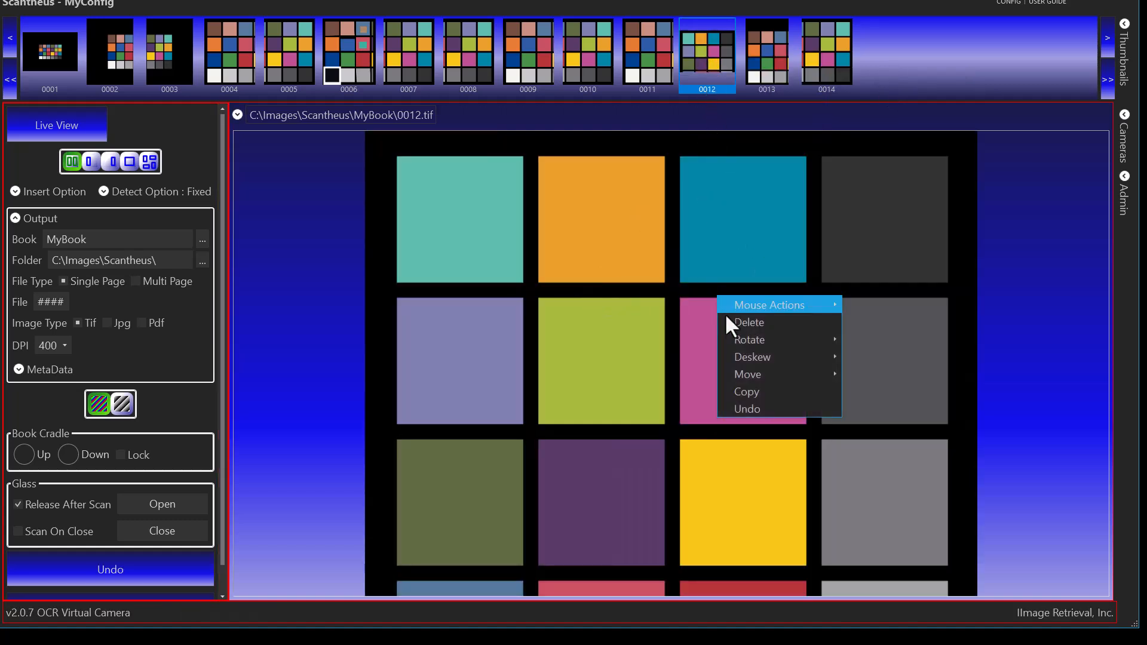
{"action": "mouse_move", "coordinate": [830, 341]}
{"action": "left_click", "coordinate": [867, 354]}
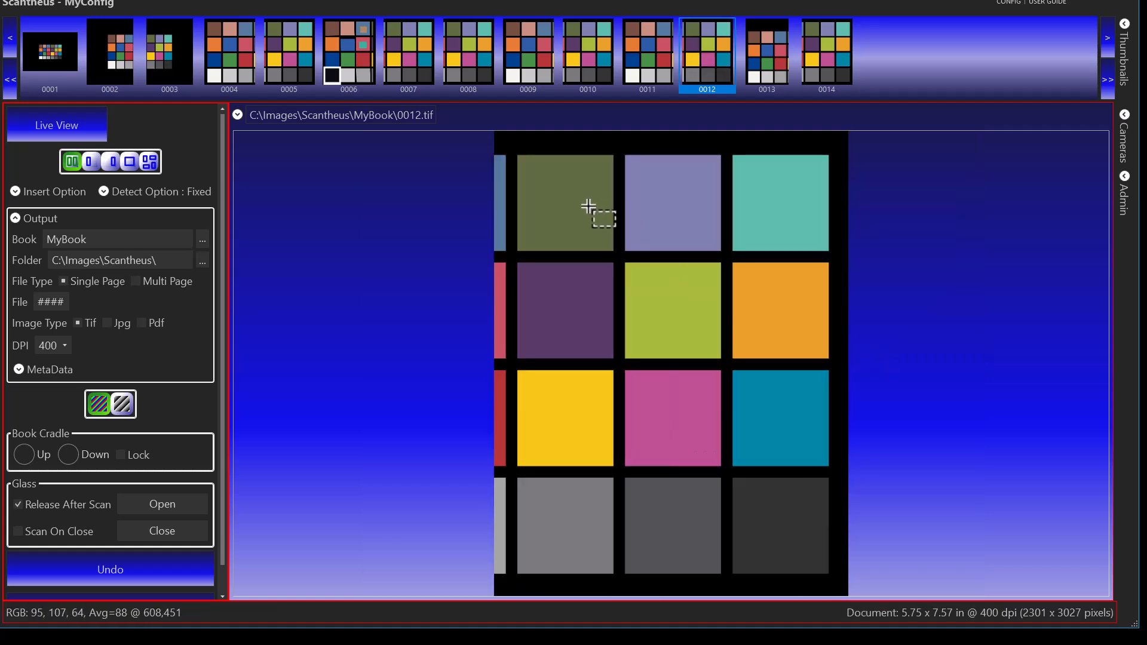
Deskew scan 0011 left by 2 degrees twice, once from its thumbnail and once from its full image.
{"action": "right_click", "coordinate": [660, 66]}
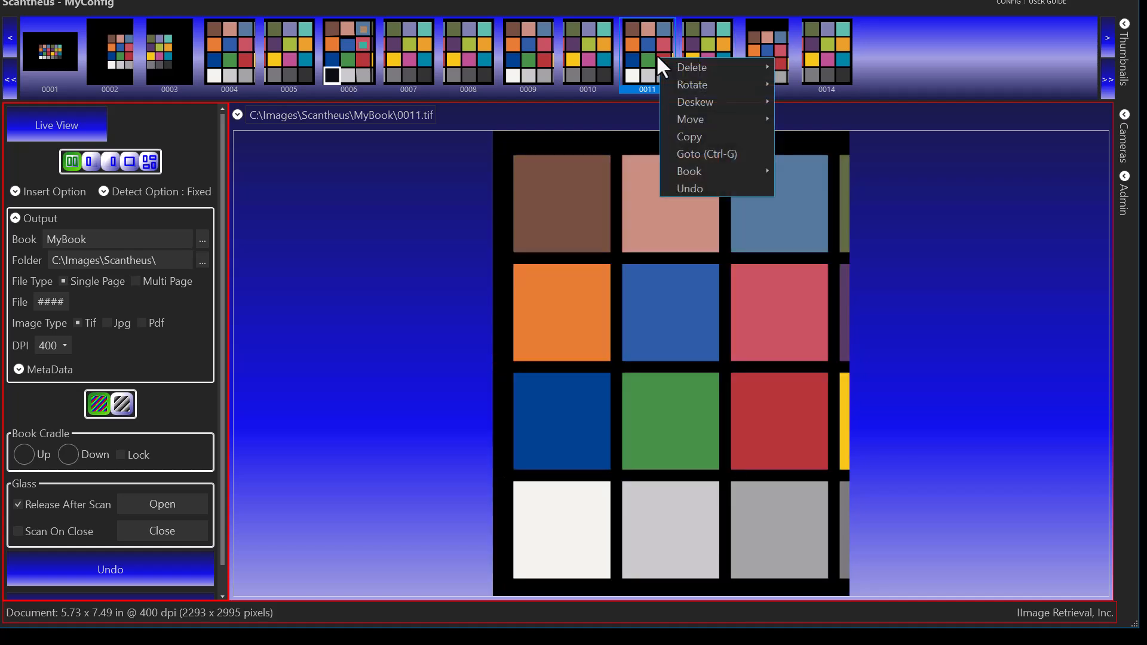
{"action": "mouse_move", "coordinate": [679, 101]}
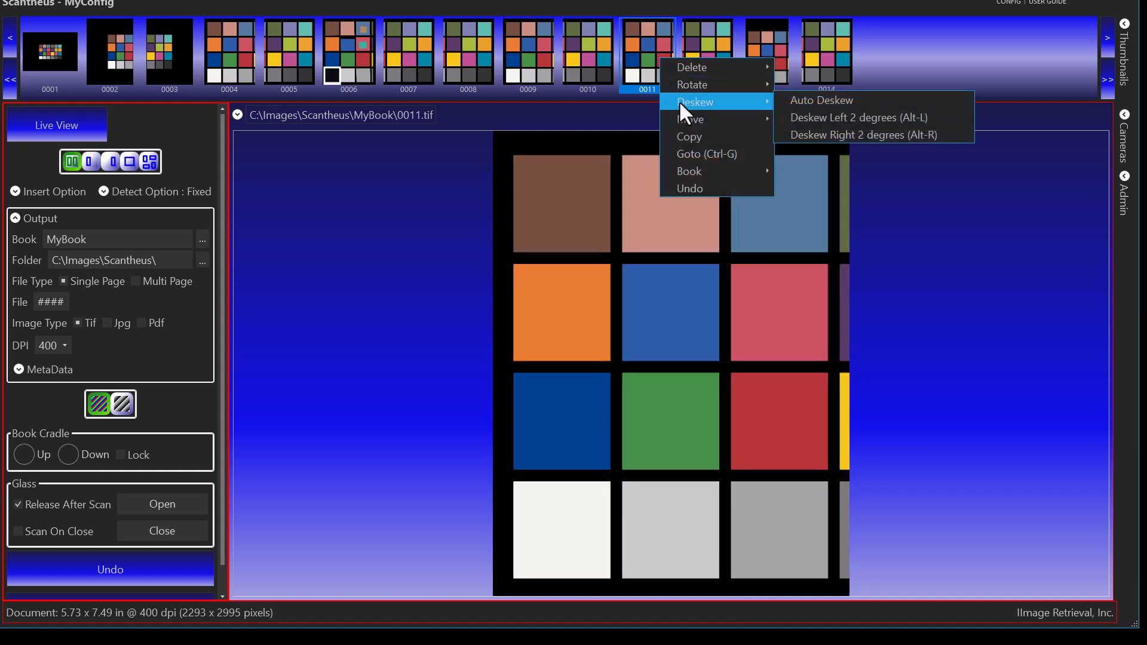
{"action": "left_click", "coordinate": [805, 117]}
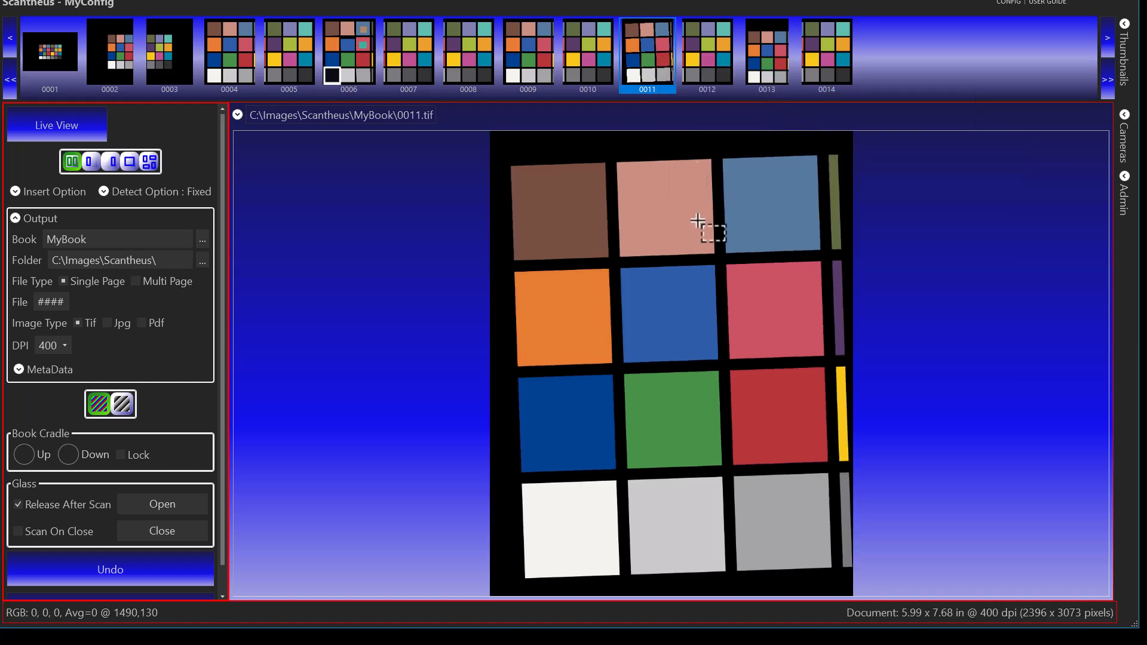
{"action": "right_click", "coordinate": [634, 149]}
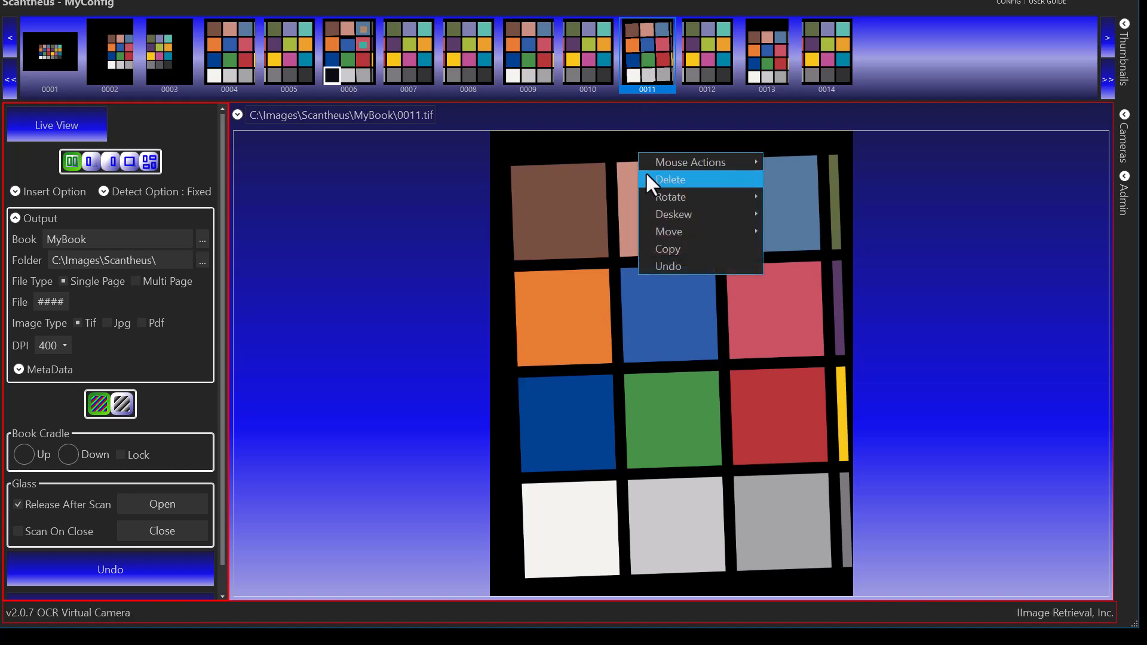
{"action": "mouse_move", "coordinate": [648, 212]}
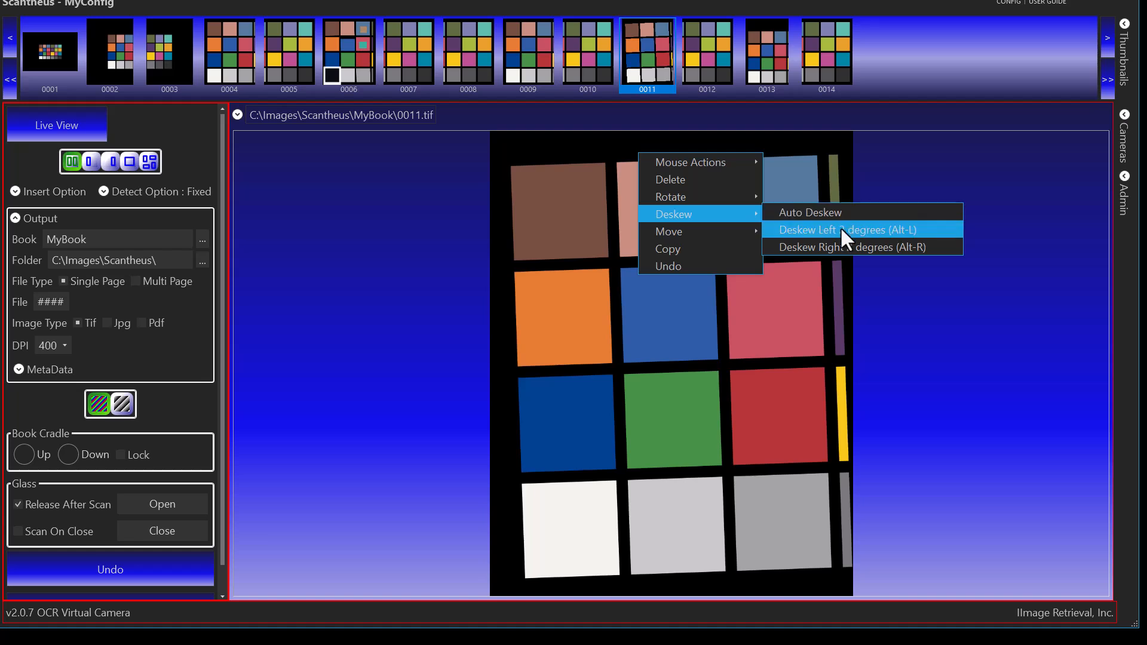
{"action": "left_click", "coordinate": [840, 231]}
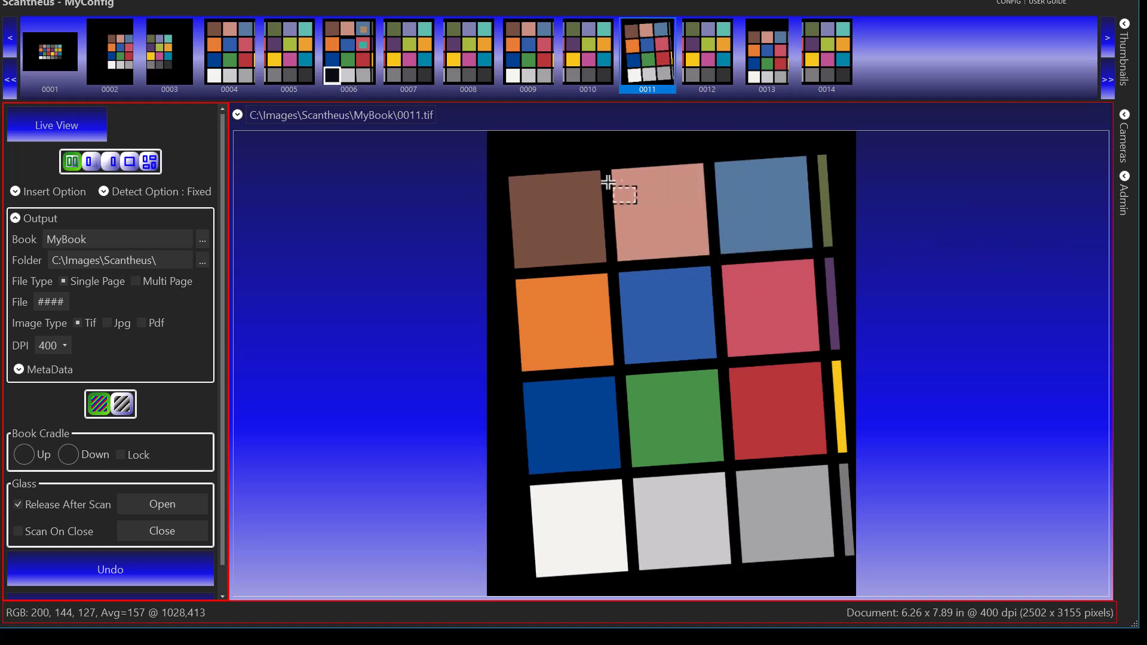
Straighten scan 0011 with Deskew By Drawn Line, drawing along the lower edges of the brown, pink and light blue patches.
{"action": "right_click", "coordinate": [561, 161]}
{"action": "mouse_move", "coordinate": [587, 170]}
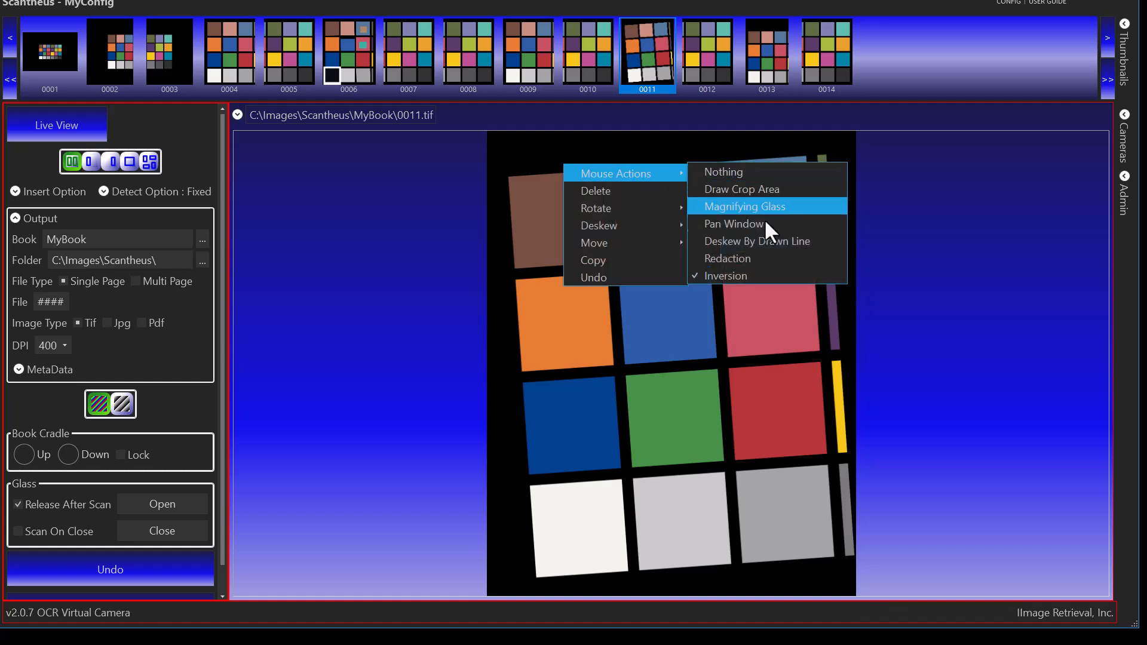
{"action": "left_click", "coordinate": [761, 239]}
{"action": "left_click_drag", "start_coordinate": [514, 267], "coordinate": [811, 247]}
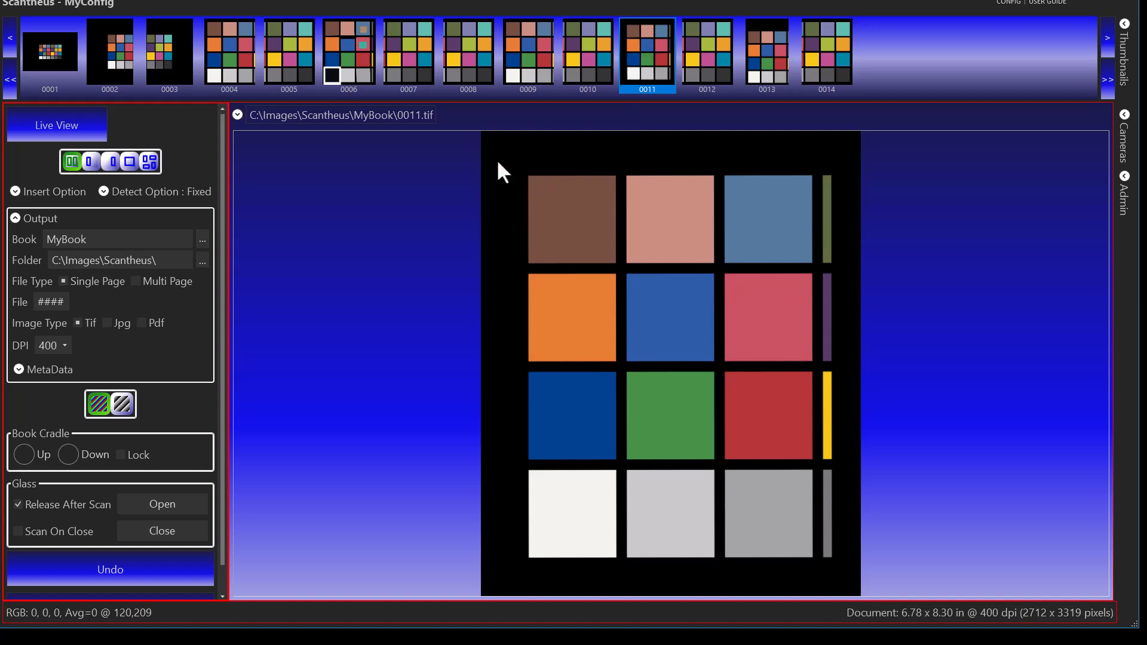
Move scan 0003 two places further in the book with Move Next, to page 0005.
{"action": "right_click", "coordinate": [650, 51]}
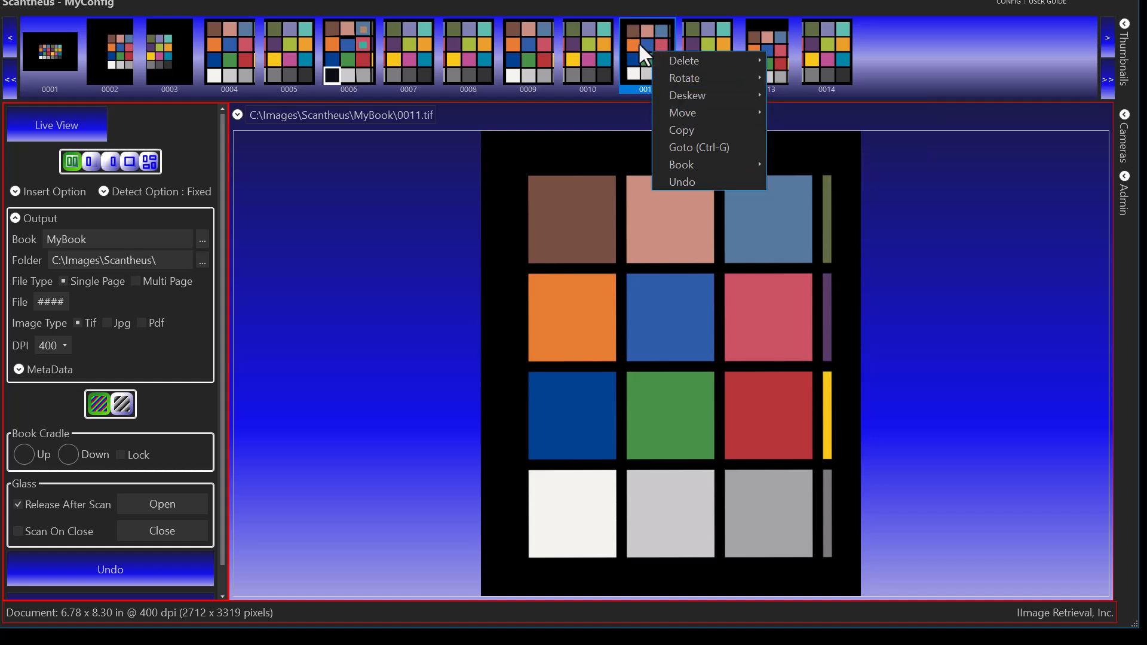
{"action": "left_click", "coordinate": [165, 69]}
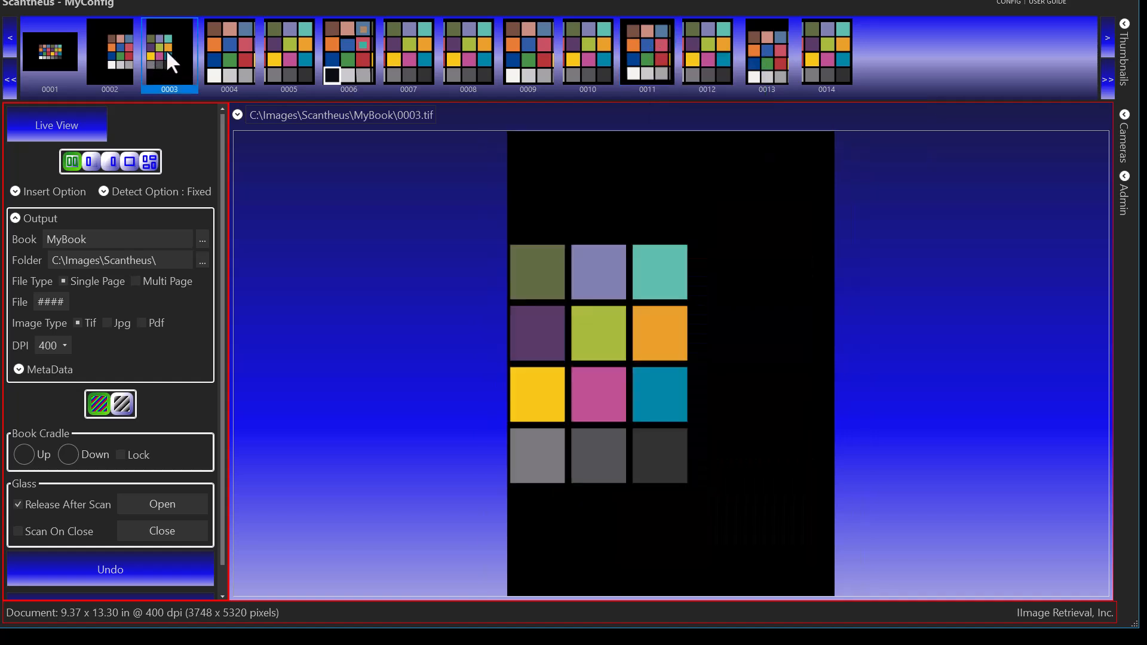
{"action": "right_click", "coordinate": [166, 49]}
{"action": "mouse_move", "coordinate": [186, 111]}
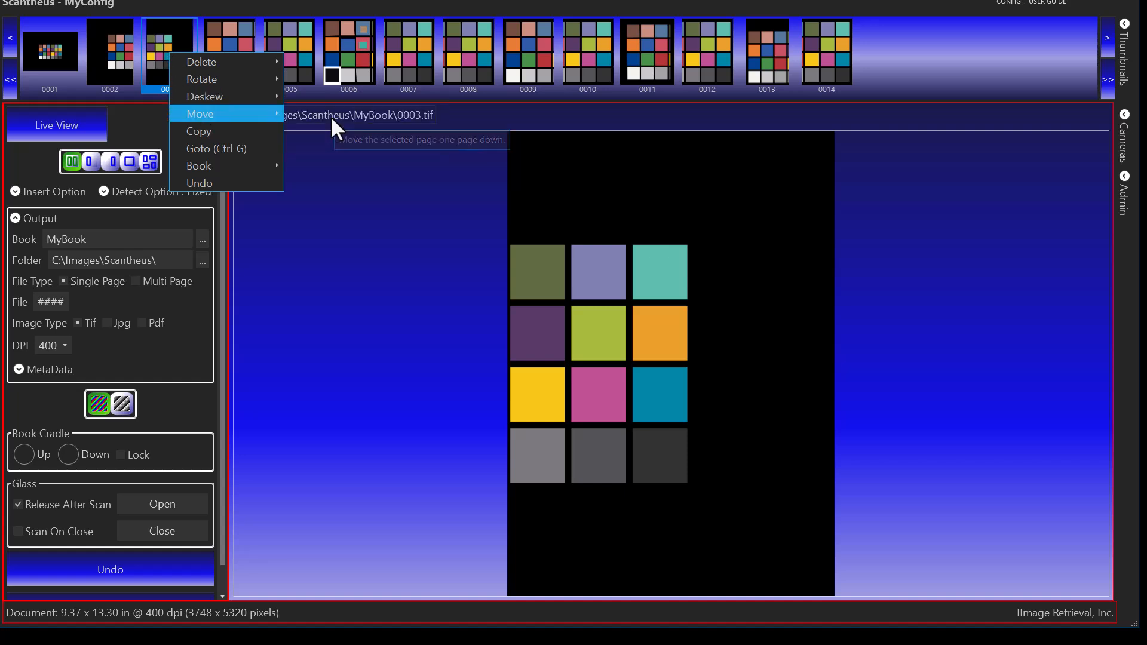
{"action": "left_click", "coordinate": [331, 116]}
{"action": "right_click", "coordinate": [228, 52]}
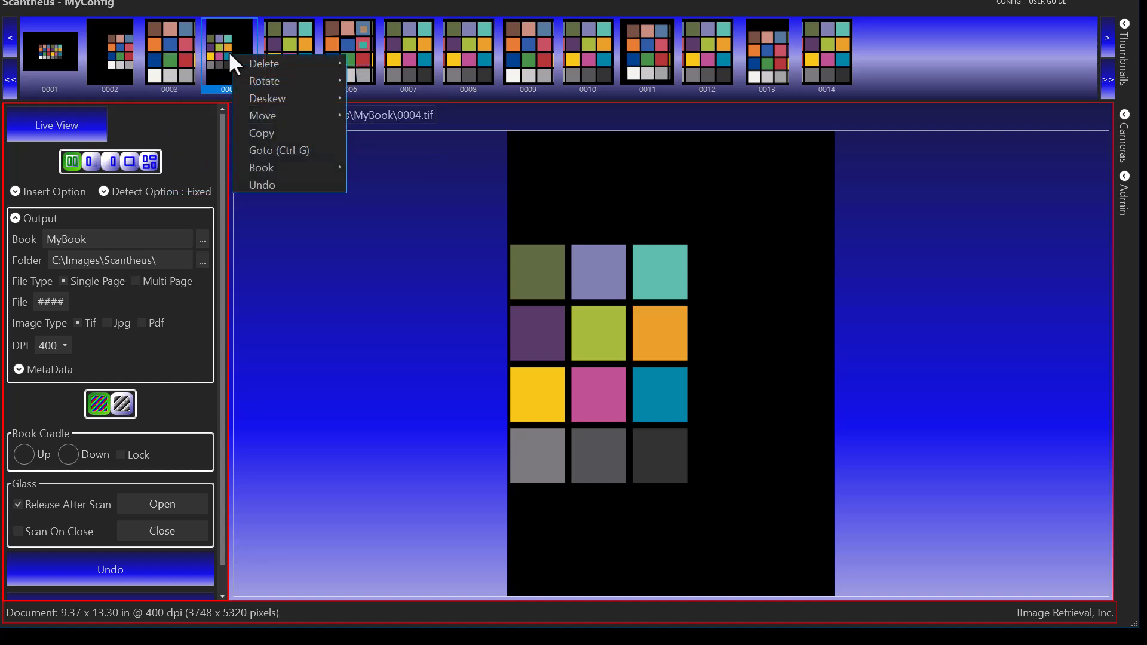
{"action": "mouse_move", "coordinate": [252, 120]}
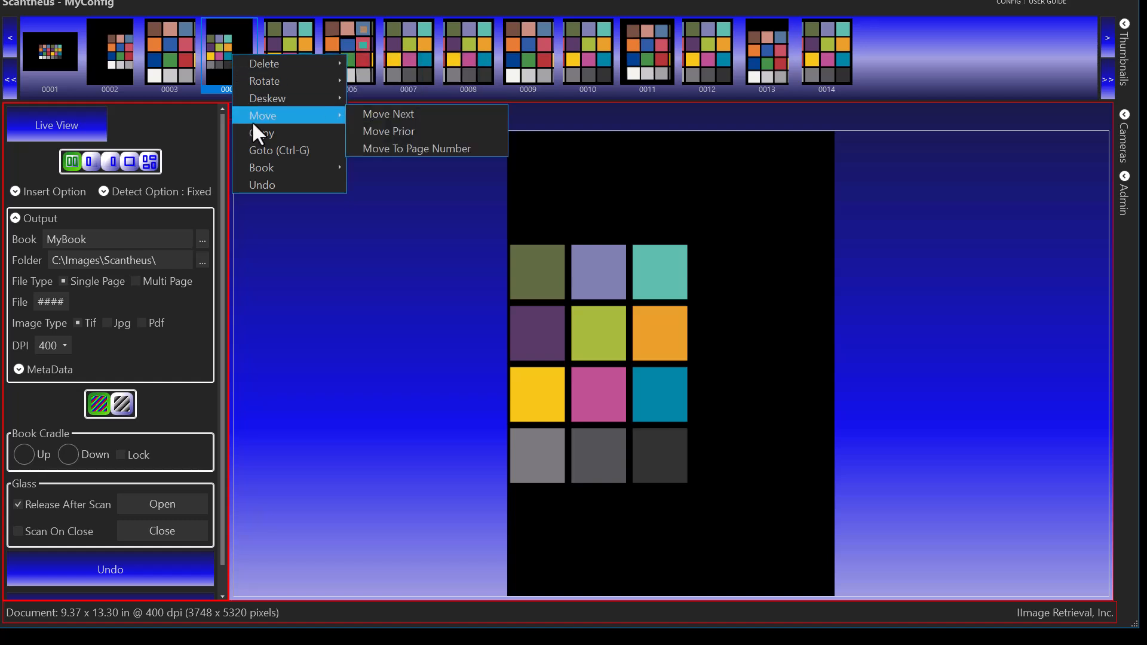
{"action": "left_click", "coordinate": [424, 115]}
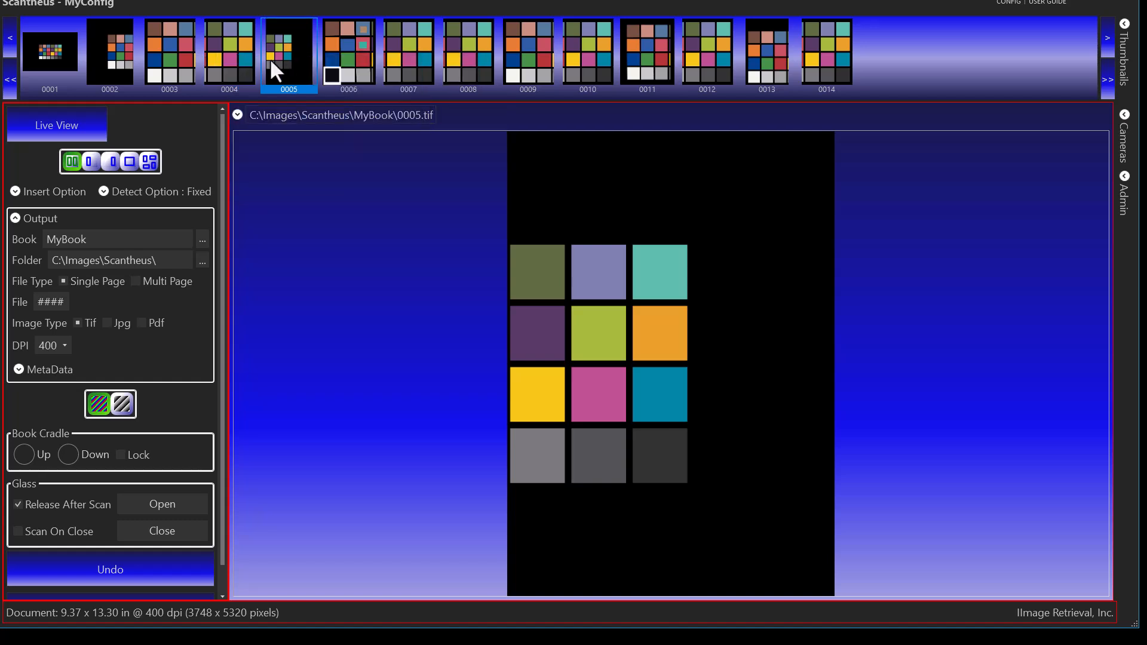
Move the scan on page 0005 to page number 10.
{"action": "right_click", "coordinate": [286, 55]}
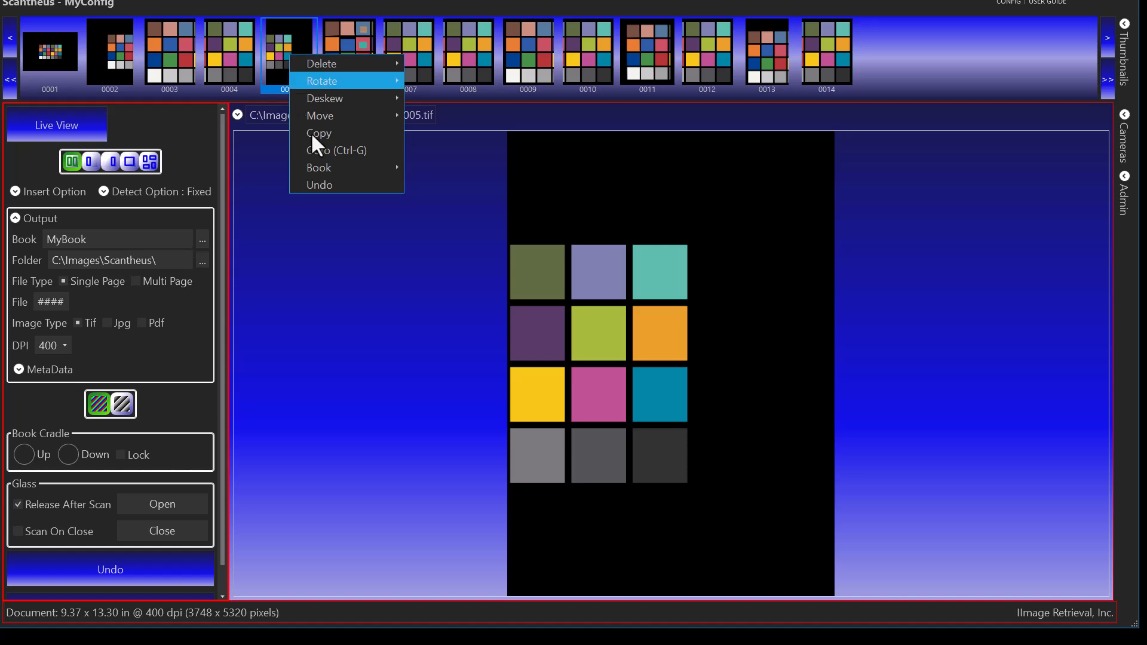
{"action": "mouse_move", "coordinate": [320, 118]}
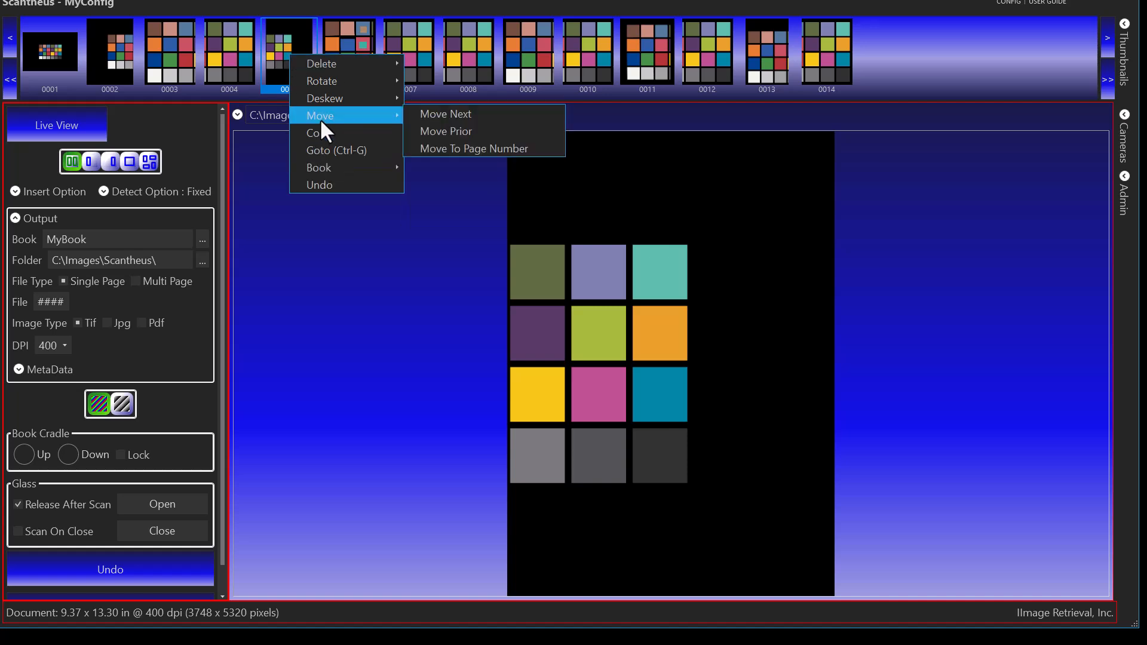
{"action": "left_click", "coordinate": [454, 143]}
{"action": "left_click", "coordinate": [465, 98]}
{"action": "type", "text": "0"}
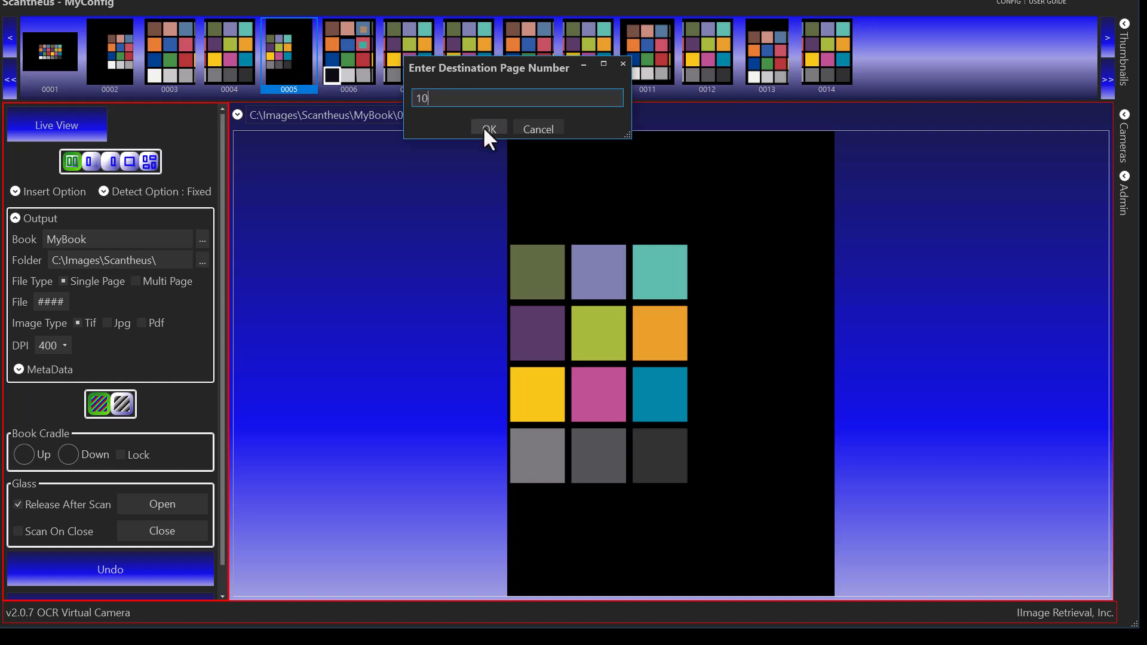
{"action": "left_click", "coordinate": [483, 127]}
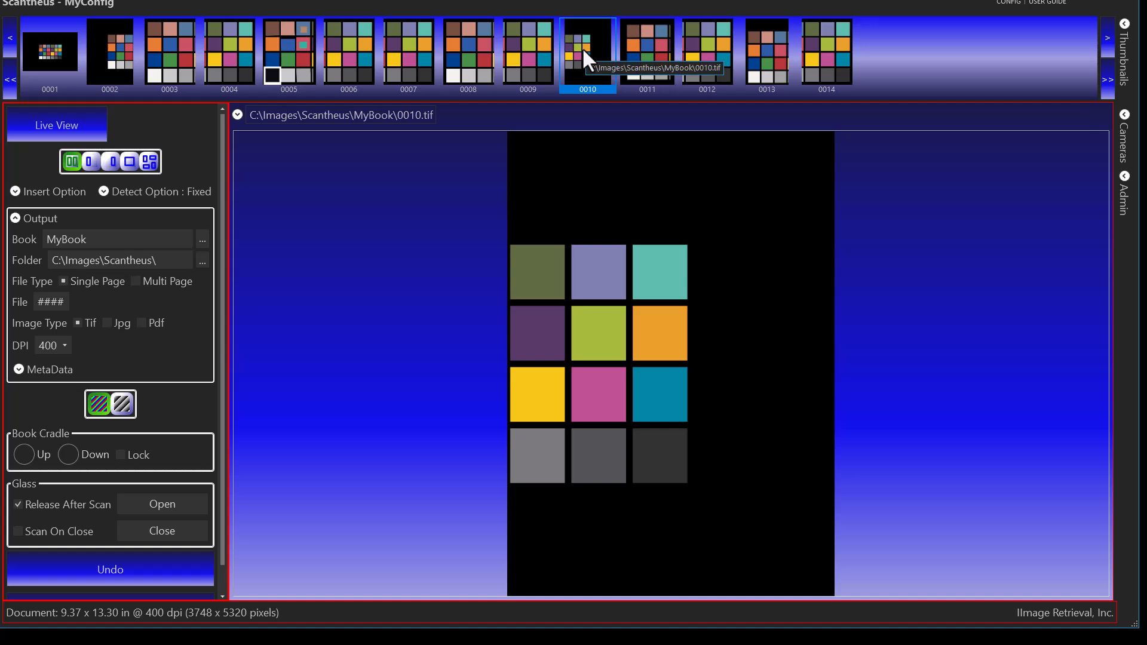
Move scans 0001 and 0002 together to page number 12.
{"action": "left_click", "coordinate": [50, 59]}
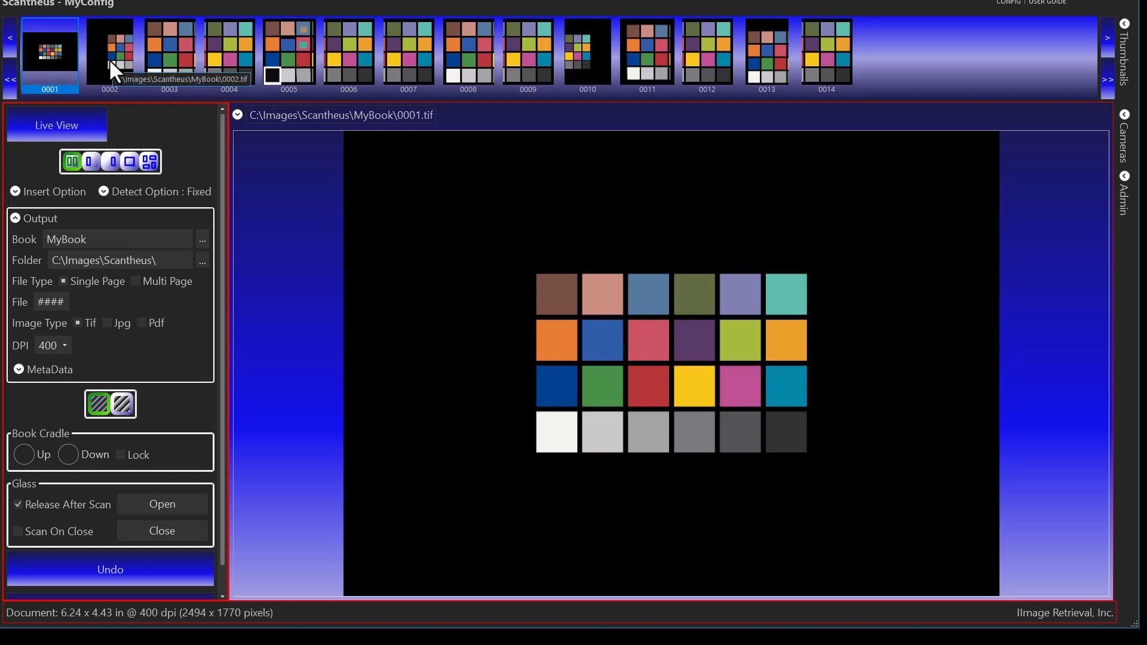
{"action": "left_click", "coordinate": [109, 60]}
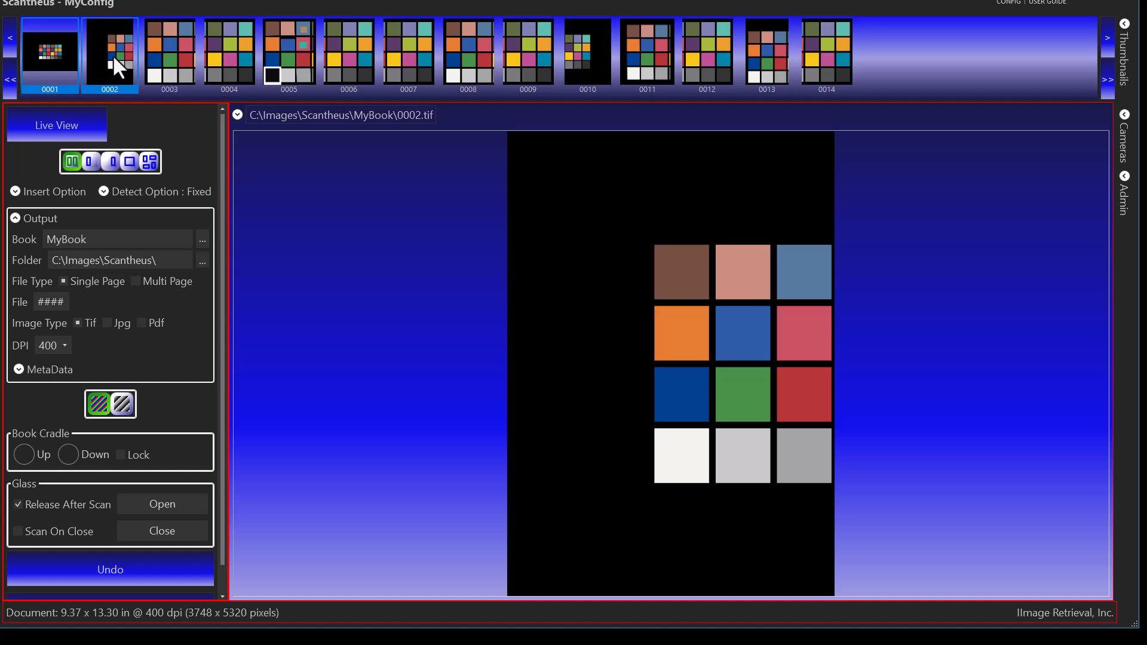
{"action": "right_click", "coordinate": [113, 56]}
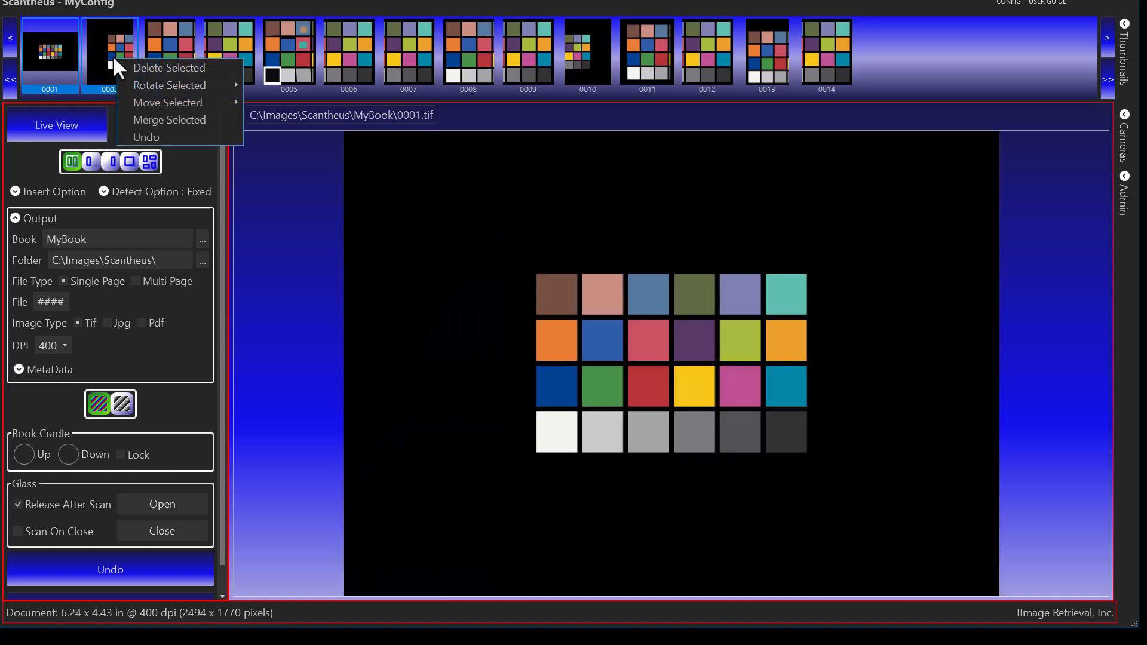
{"action": "mouse_move", "coordinate": [127, 99]}
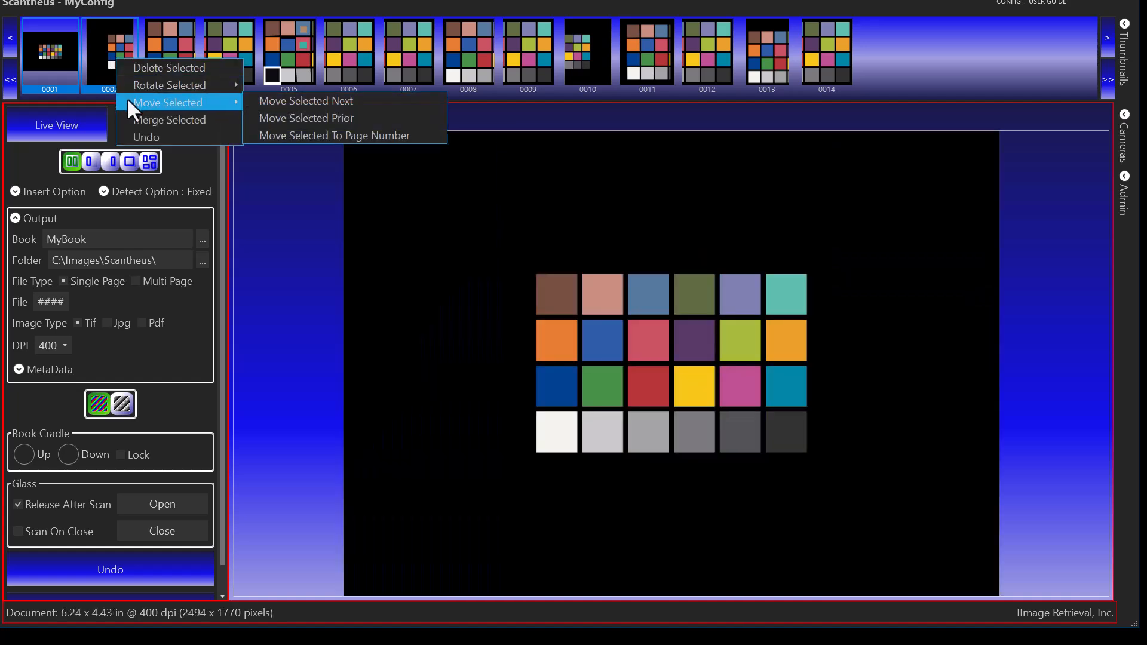
{"action": "left_click", "coordinate": [299, 131]}
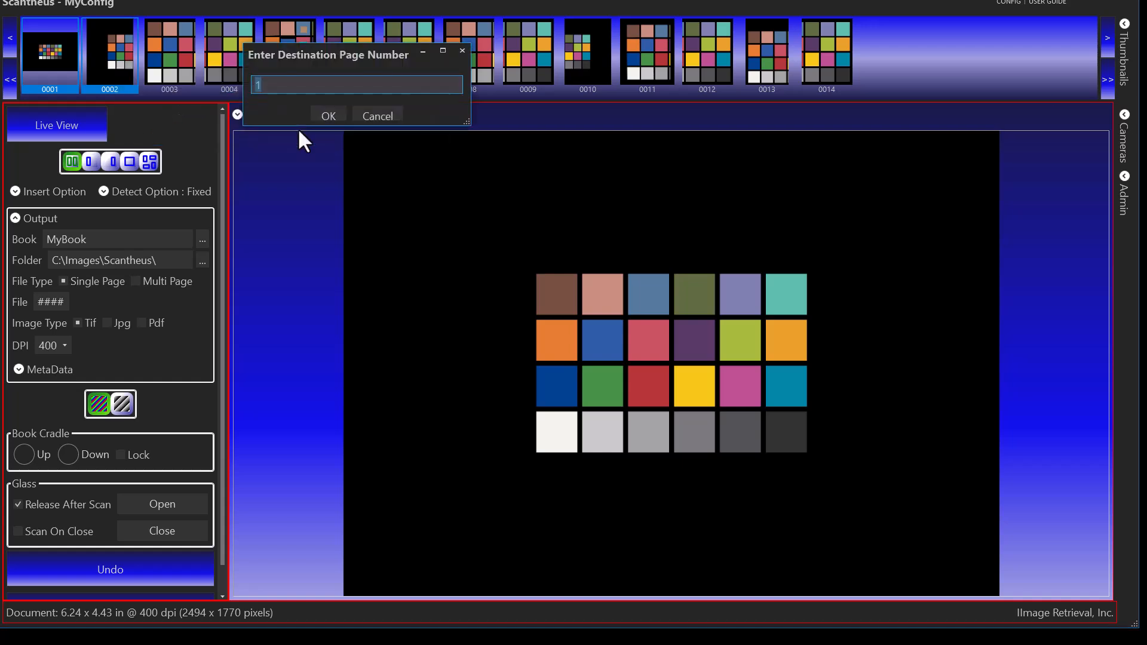
{"action": "type", "text": "12"}
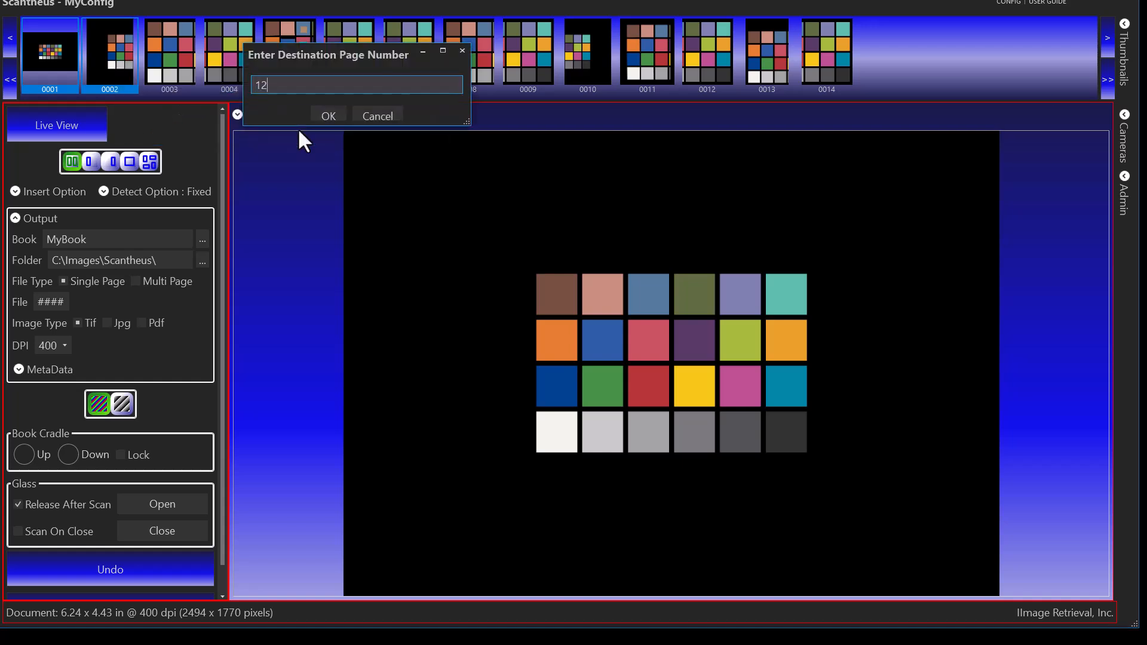
{"action": "left_click", "coordinate": [328, 115]}
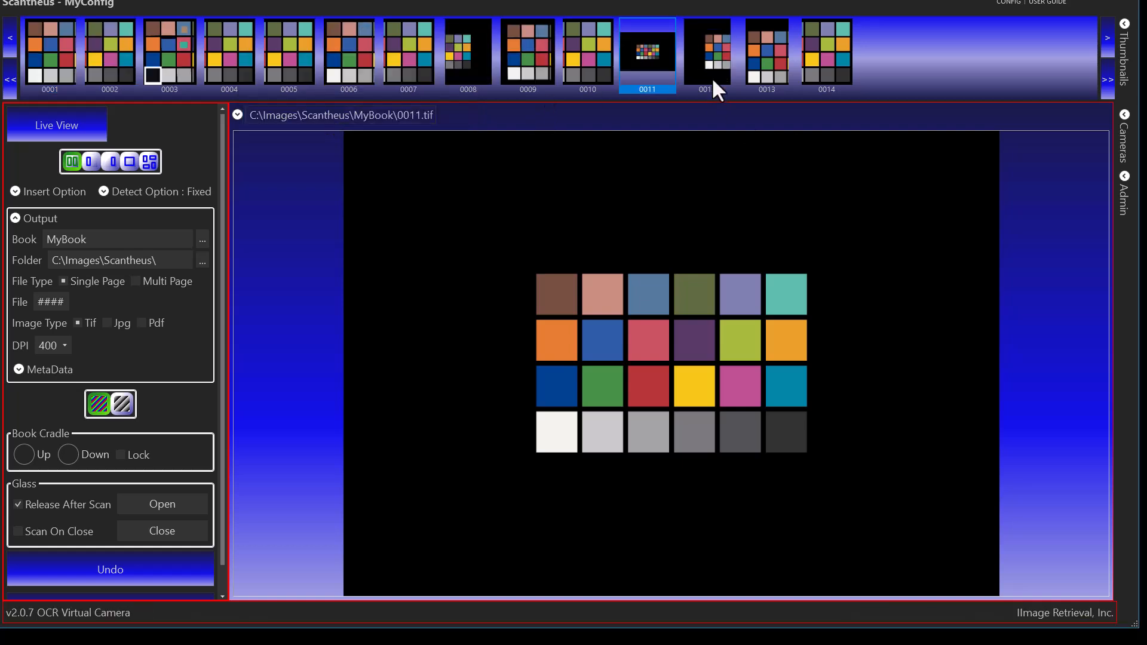
Split scan 0011 into two pages by copying it, cropping the original to the left three patch columns and the copy to the right three.
{"action": "right_click", "coordinate": [643, 52]}
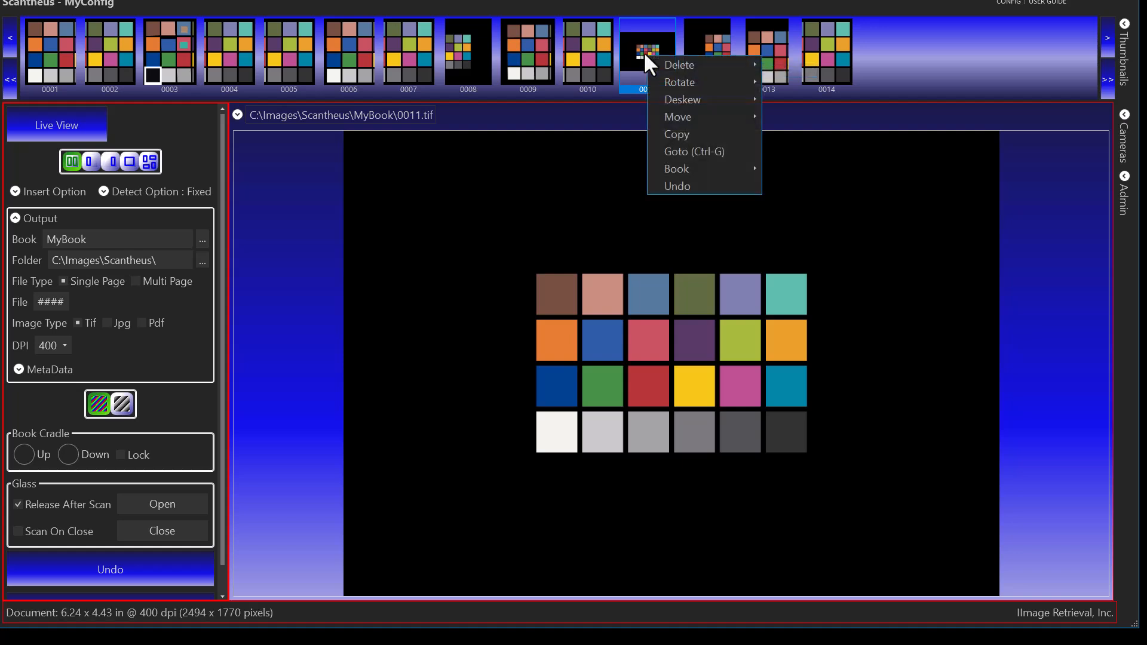
{"action": "left_click", "coordinate": [663, 134]}
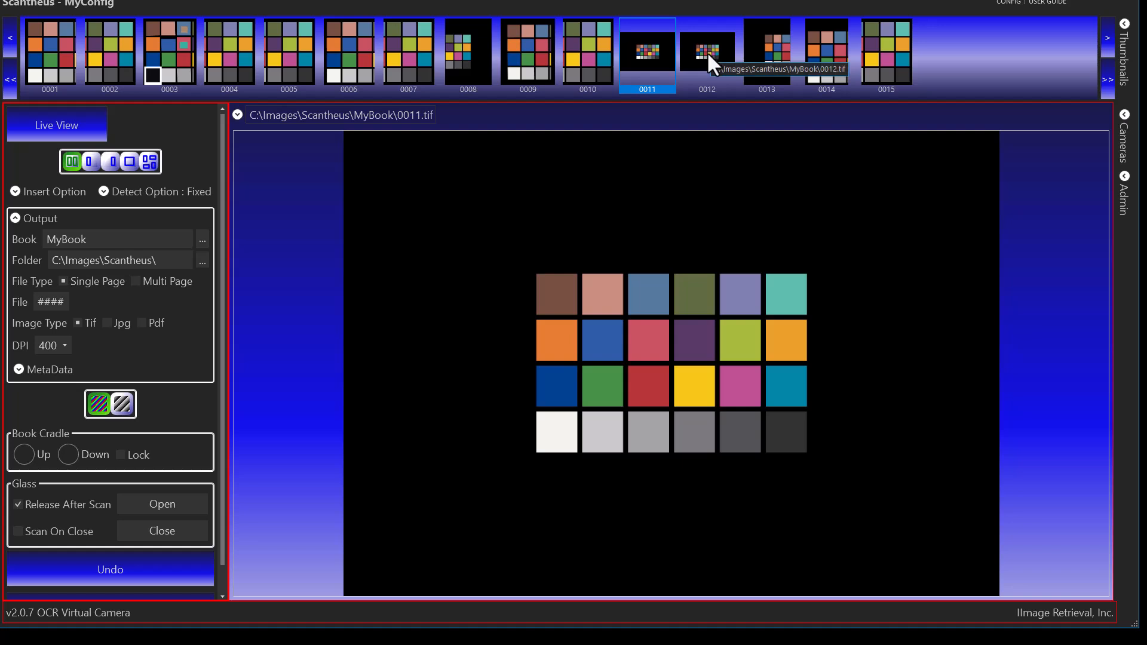
{"action": "right_click", "coordinate": [531, 264]}
{"action": "mouse_move", "coordinate": [564, 274]}
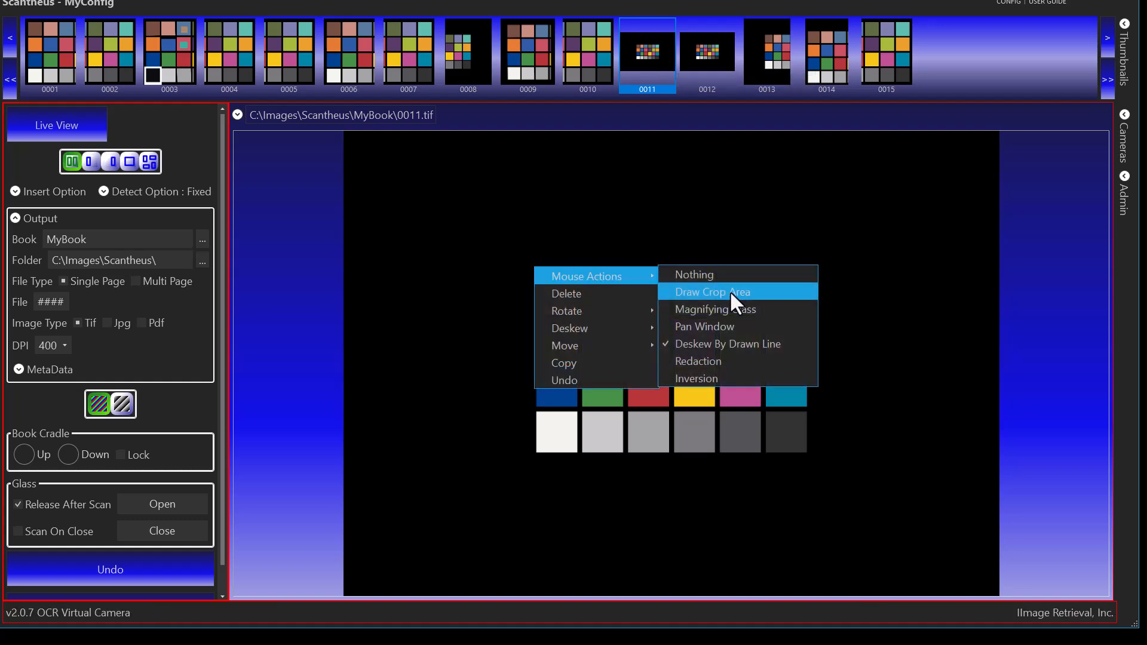
{"action": "left_click", "coordinate": [729, 291]}
{"action": "mouse_move", "coordinate": [531, 266]}
{"action": "left_mouse_down"}
{"action": "mouse_move", "coordinate": [641, 463]}
{"action": "mouse_move", "coordinate": [672, 456]}
{"action": "left_mouse_up"}
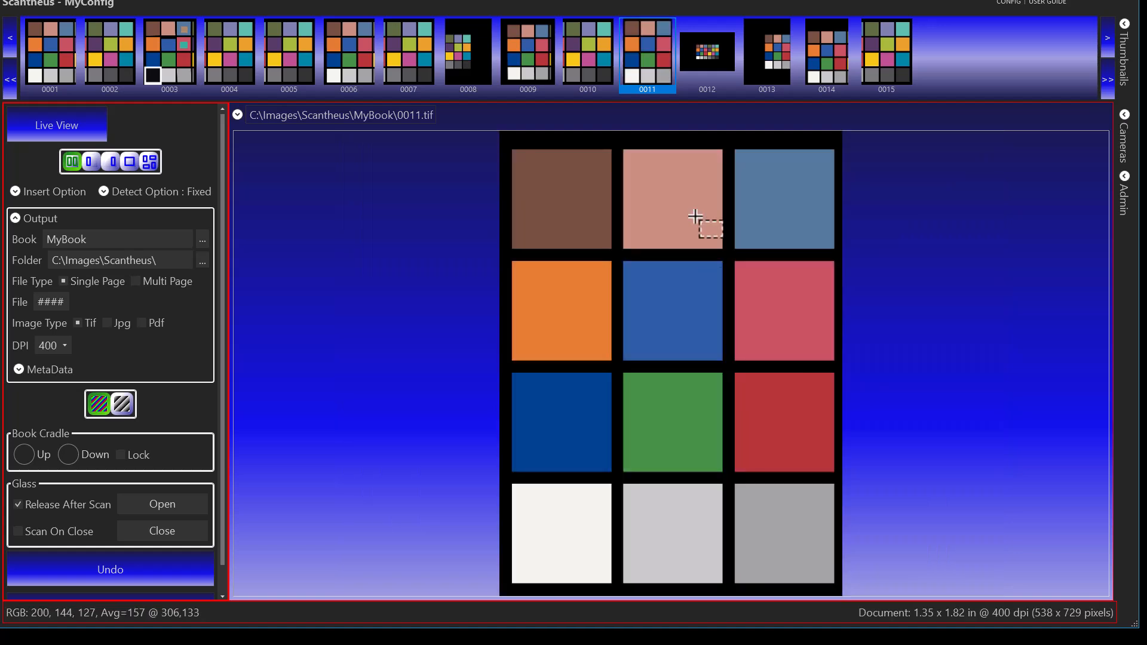
{"action": "left_click", "coordinate": [723, 51]}
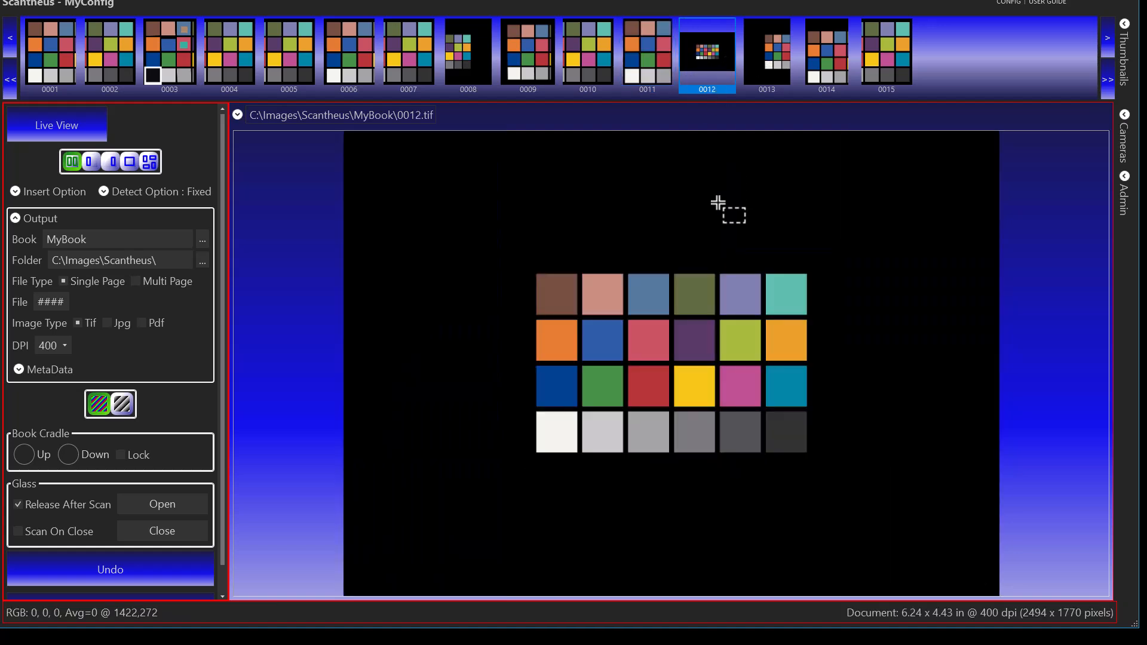
{"action": "left_click_drag", "start_coordinate": [673, 271], "coordinate": [814, 459]}
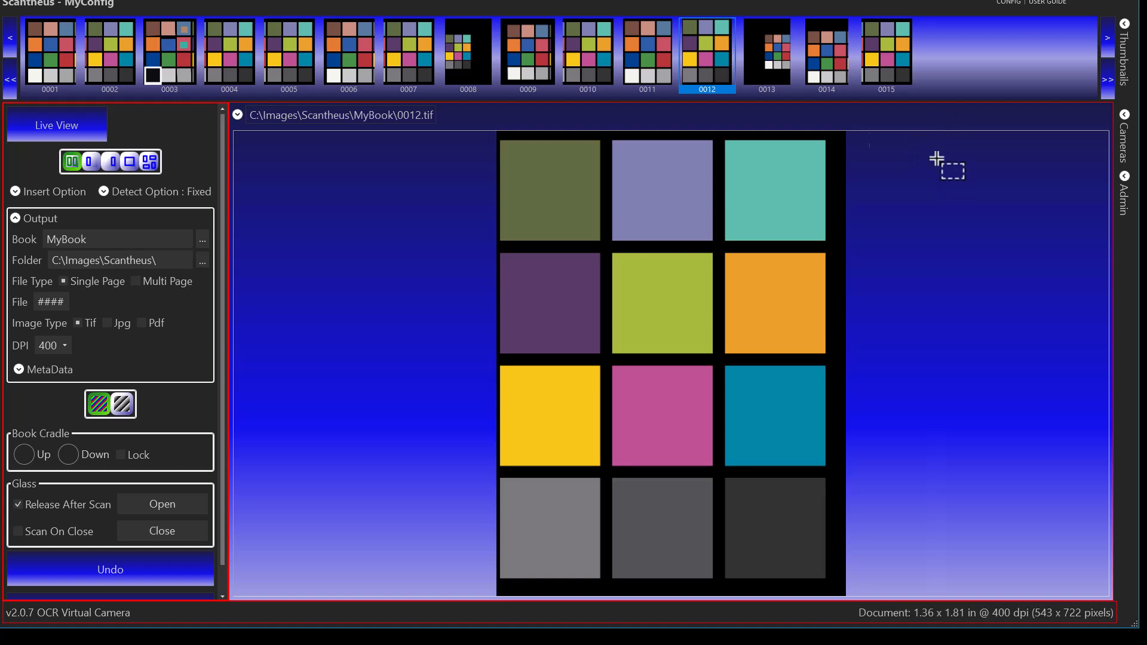
{"action": "right_click", "coordinate": [715, 60]}
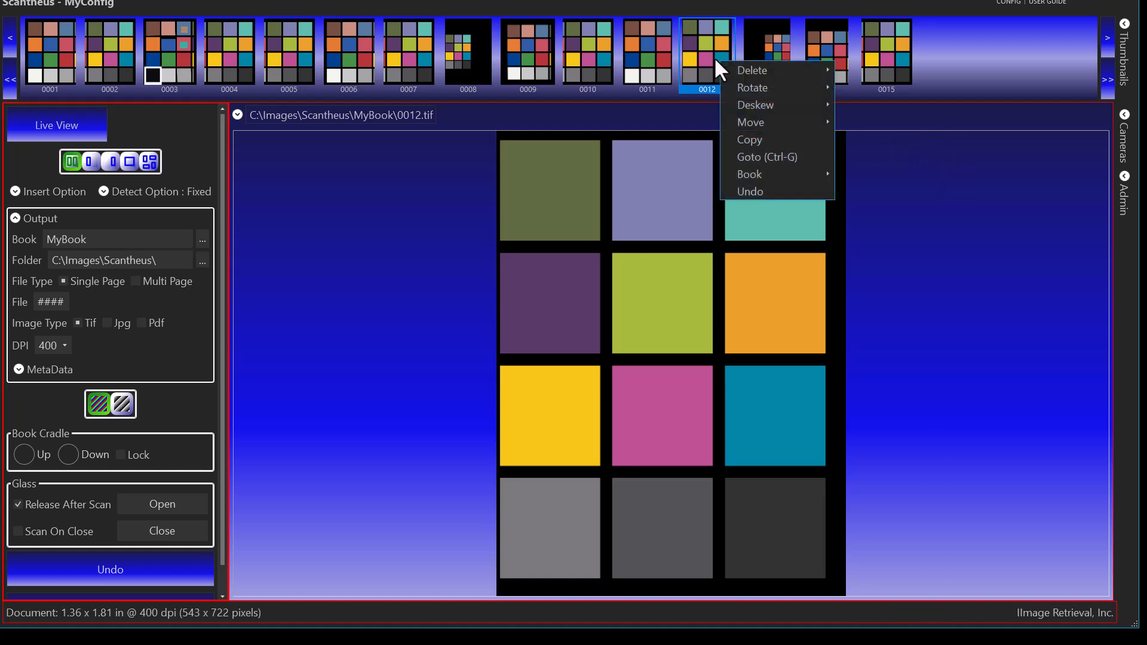
{"action": "mouse_move", "coordinate": [739, 170]}
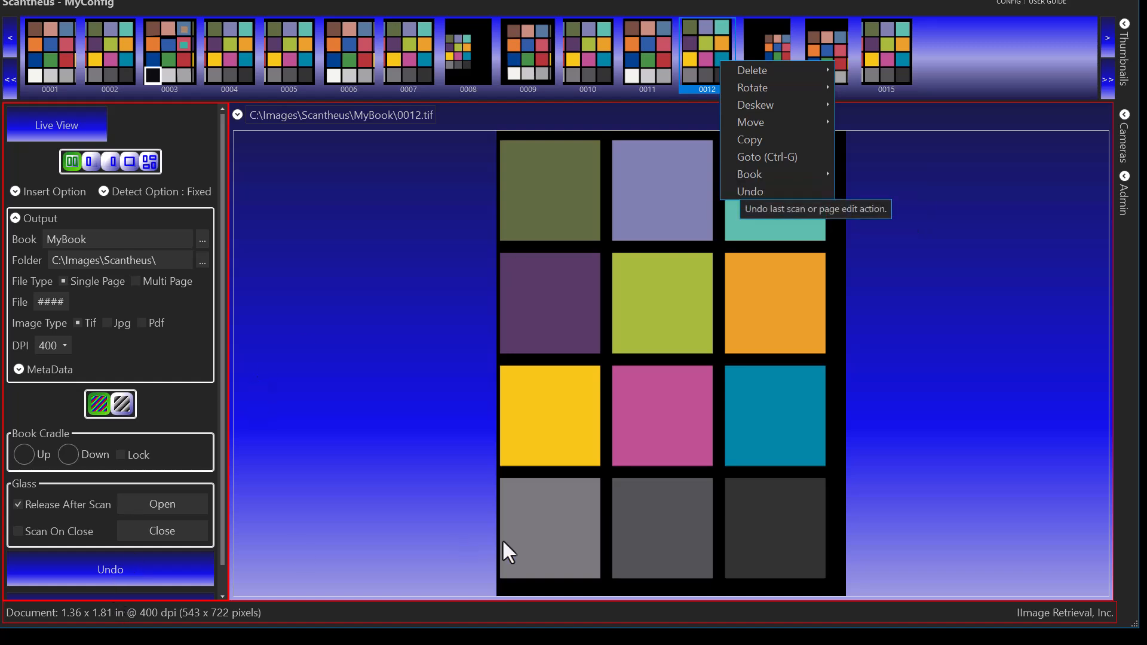
{"action": "right_click", "coordinate": [509, 326]}
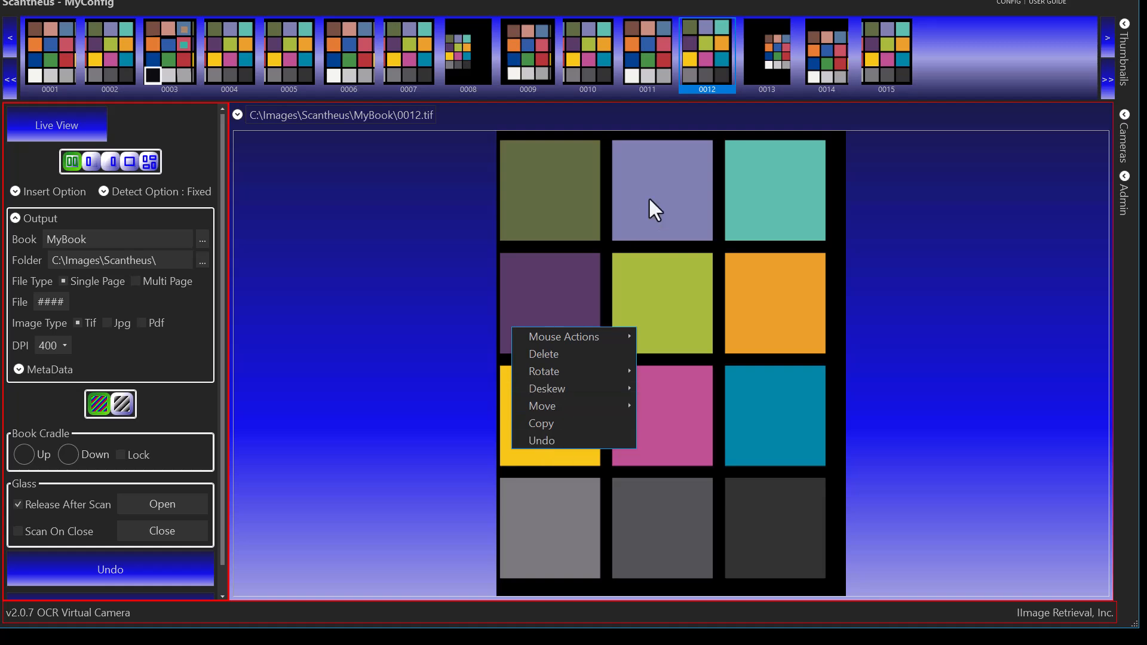
{"action": "mouse_move", "coordinate": [590, 405]}
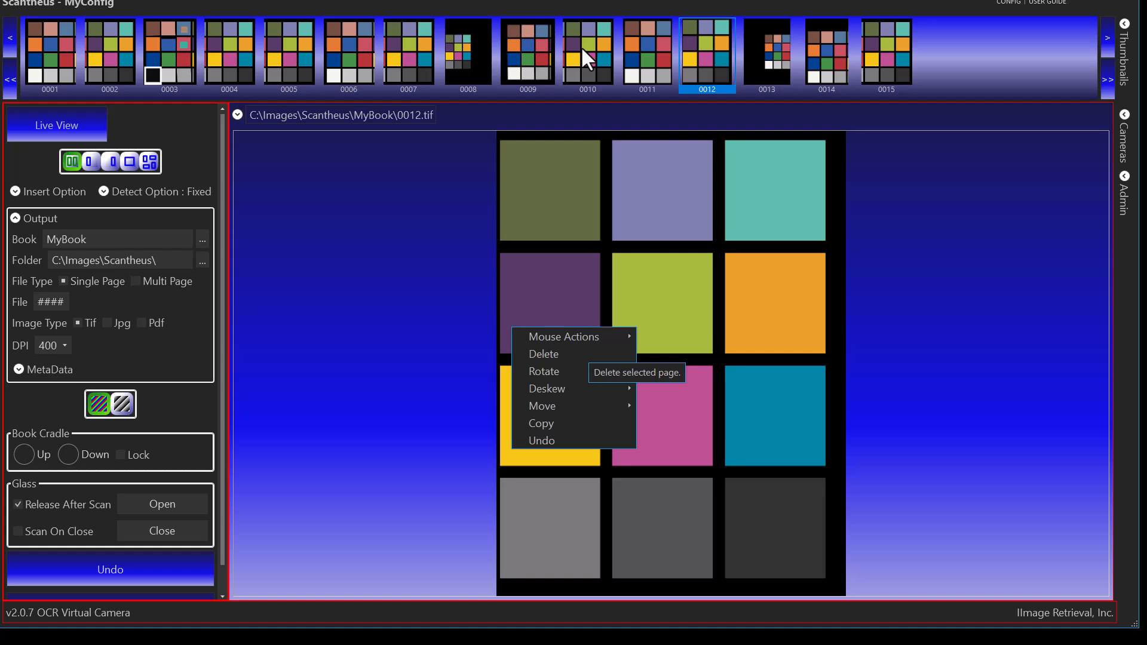
{"action": "left_click", "coordinate": [587, 3]}
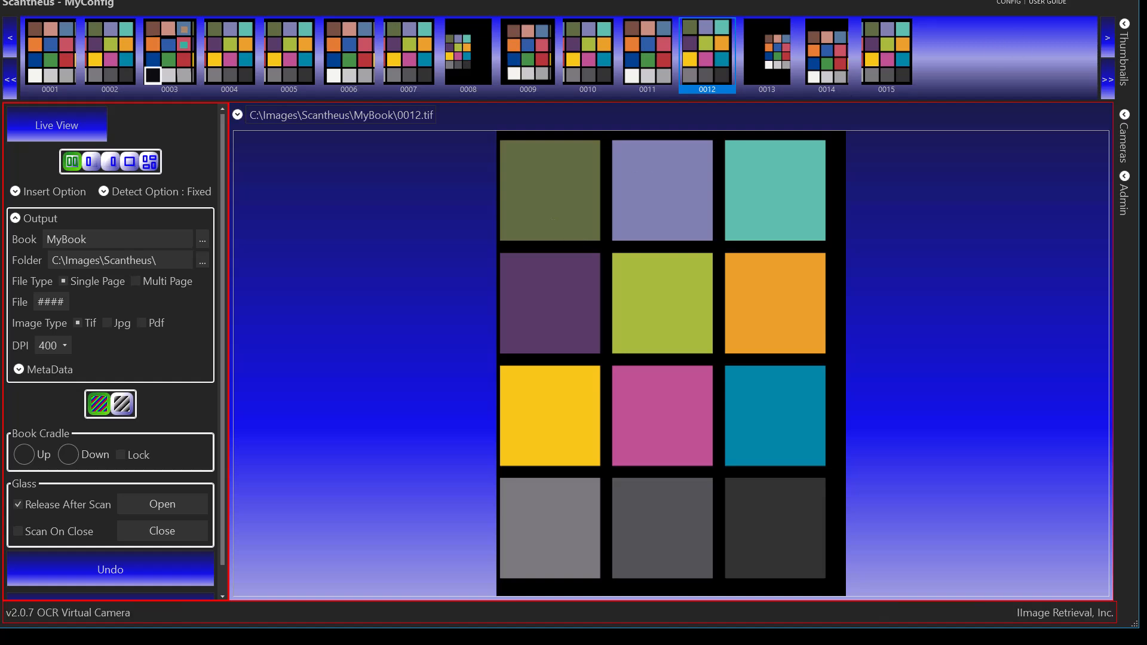
Move scans 0003 and 0004 together onto page 0008, and move the scan on page 0006 to page 0014.
{"action": "left_click", "coordinate": [169, 52]}
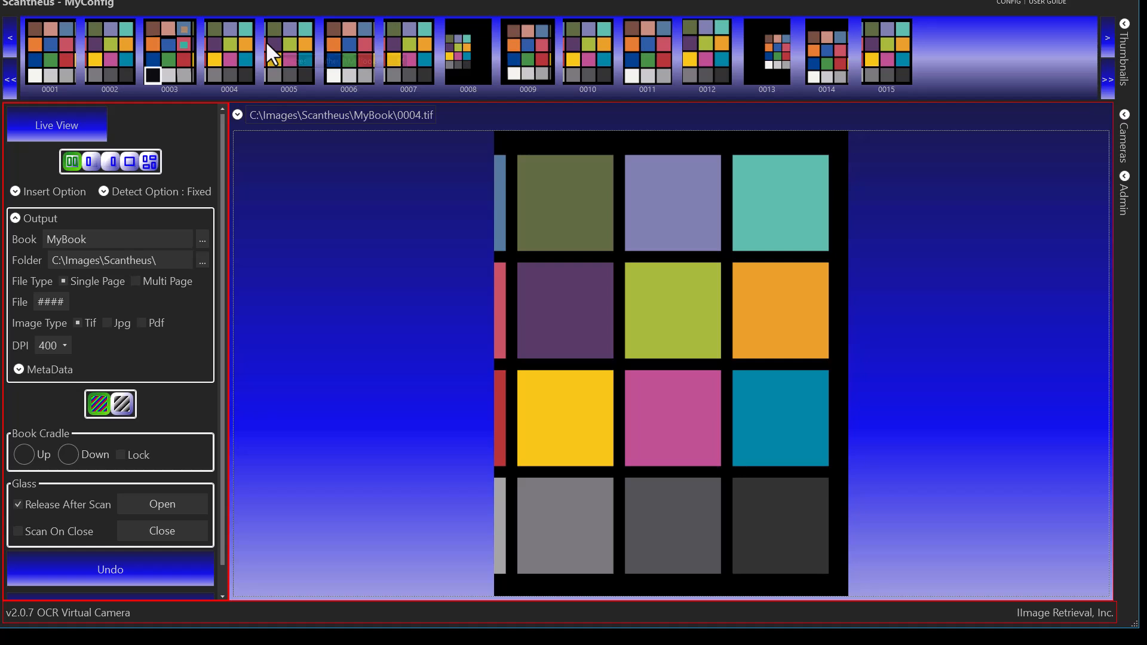
{"action": "left_click", "coordinate": [170, 55]}
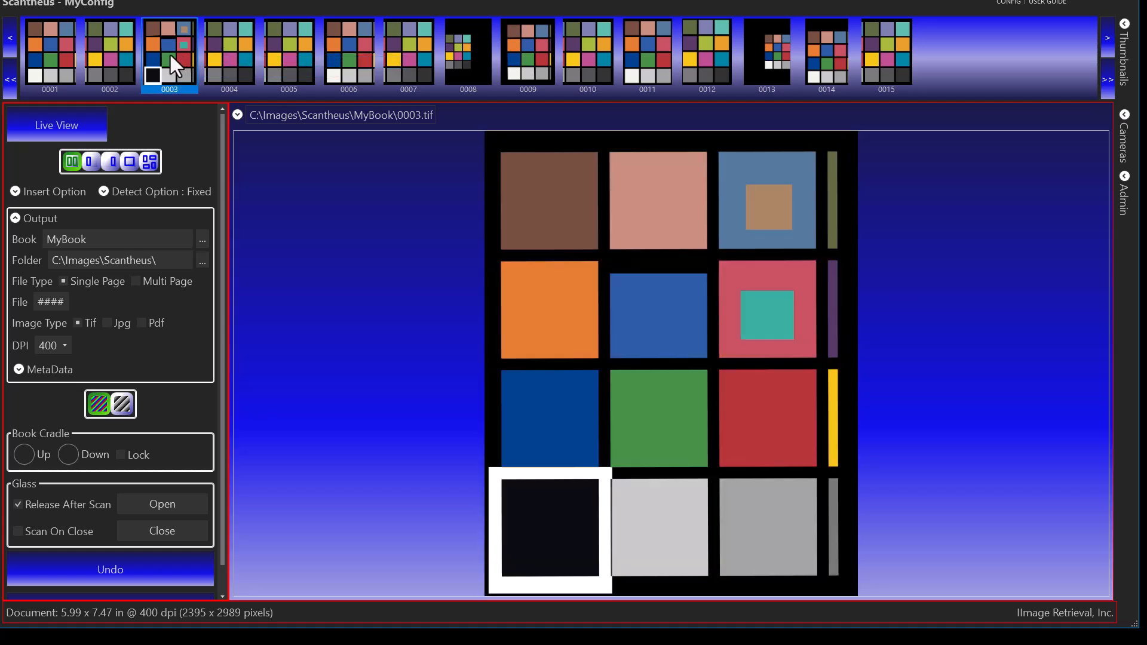
{"action": "left_click", "coordinate": [227, 64]}
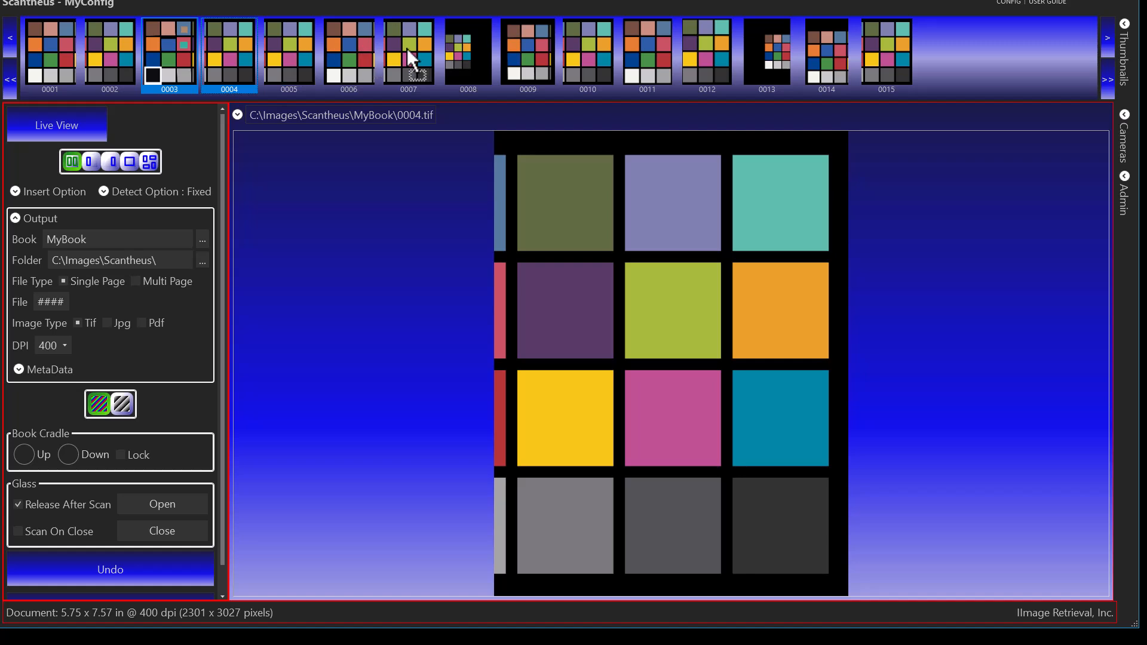
{"action": "left_click_drag", "start_coordinate": [466, 49], "coordinate": [466, 49]}
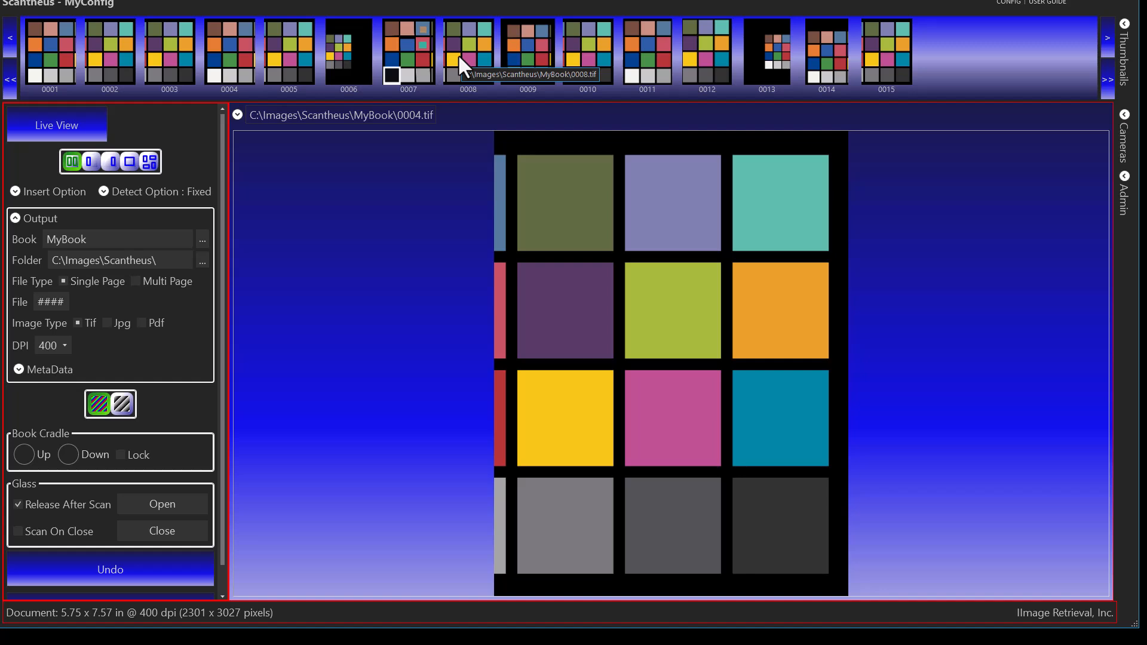
{"action": "left_click", "coordinate": [347, 56]}
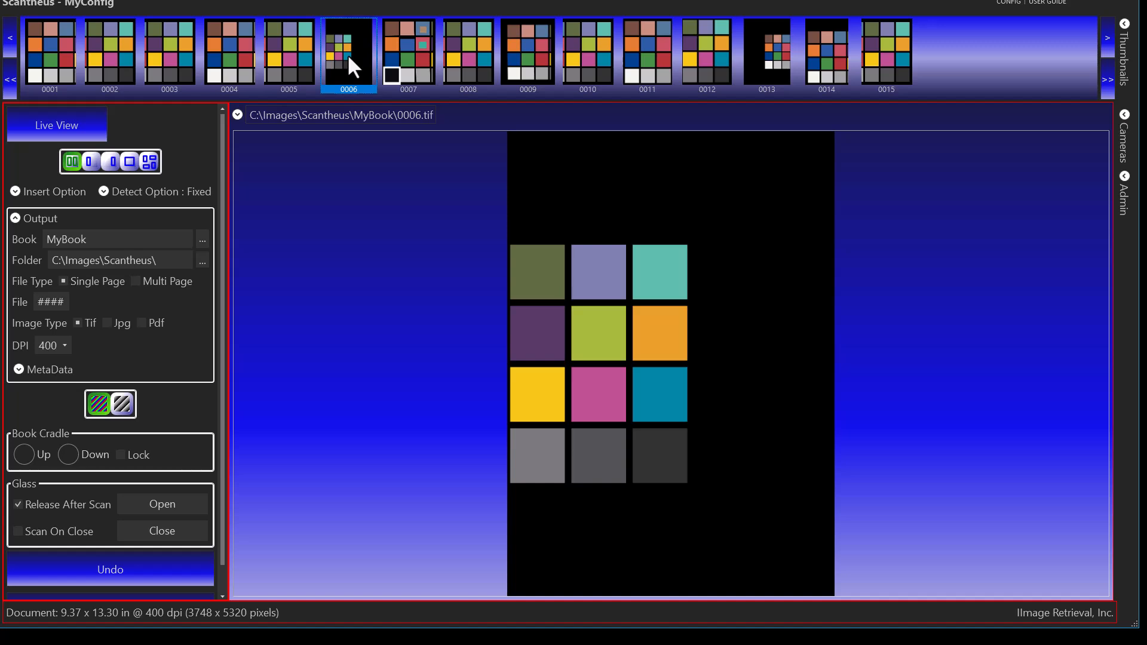
{"action": "left_click_drag", "start_coordinate": [363, 56], "coordinate": [825, 51]}
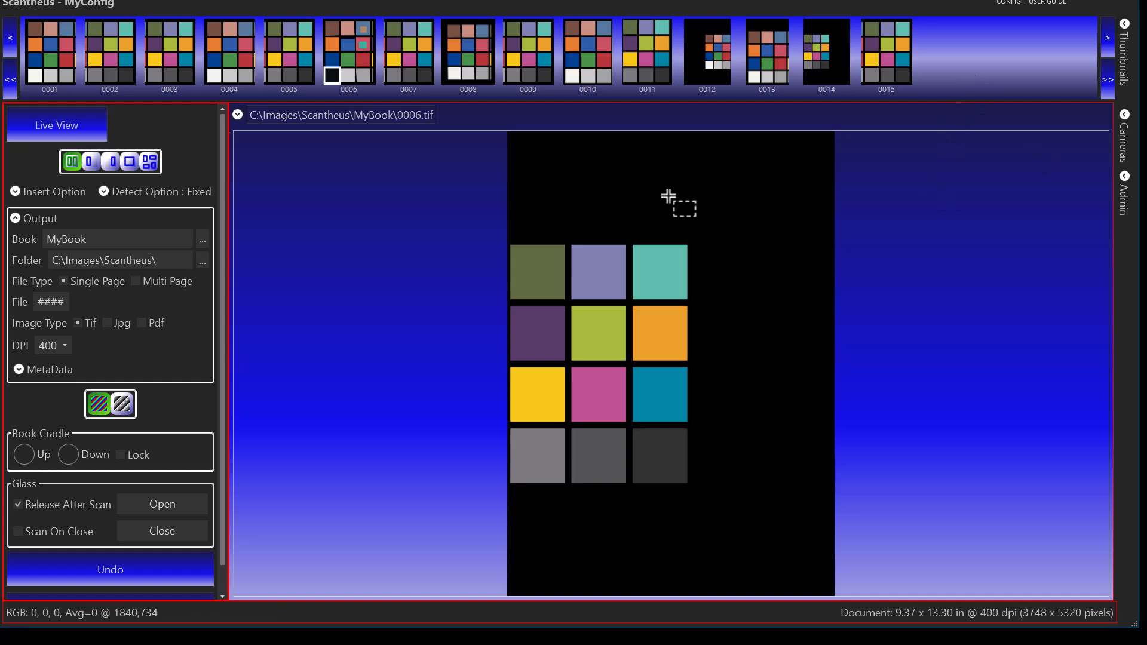
Return to Live View and scan the left and right page areas of the colour chart.
{"action": "left_click", "coordinate": [73, 125]}
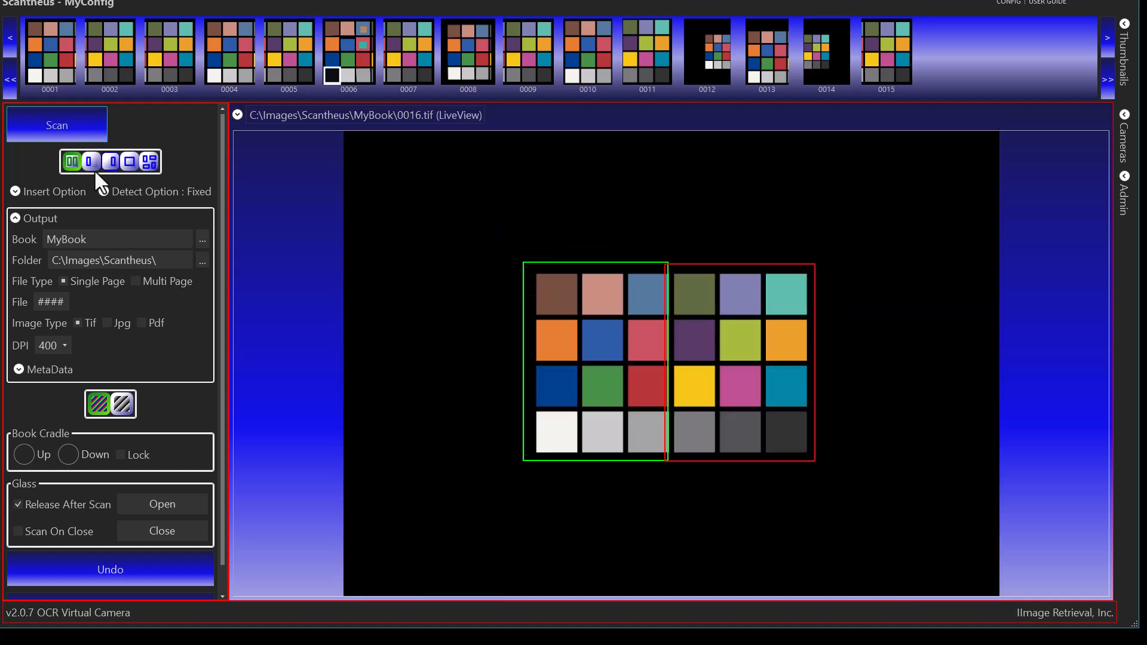
{"action": "left_click", "coordinate": [74, 132]}
Switch to a single capture area, fit it closely around the whole colour chart and scan it.
{"action": "left_click", "coordinate": [125, 162]}
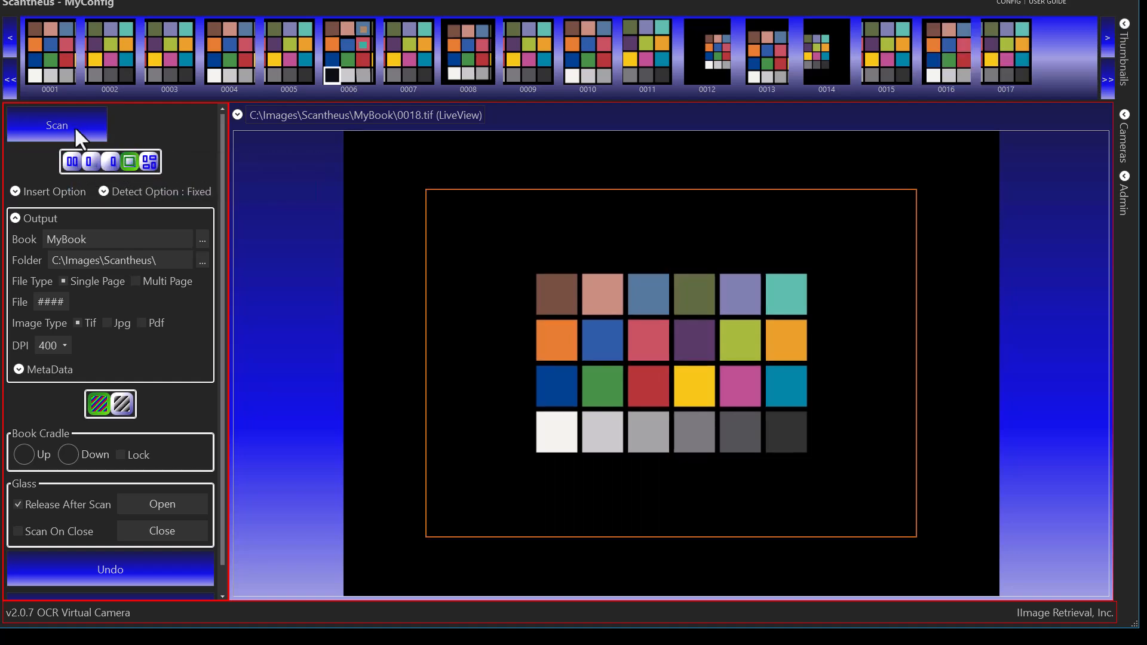
{"action": "left_click_drag", "start_coordinate": [424, 190], "coordinate": [530, 261]}
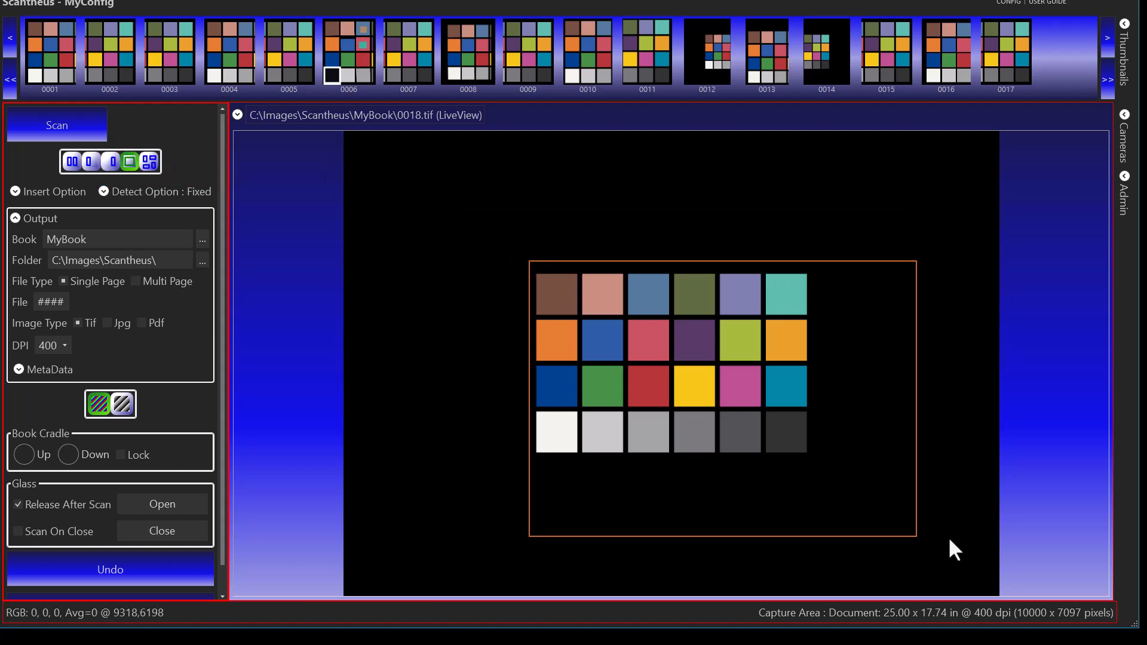
{"action": "left_click_drag", "start_coordinate": [828, 462], "coordinate": [812, 457]}
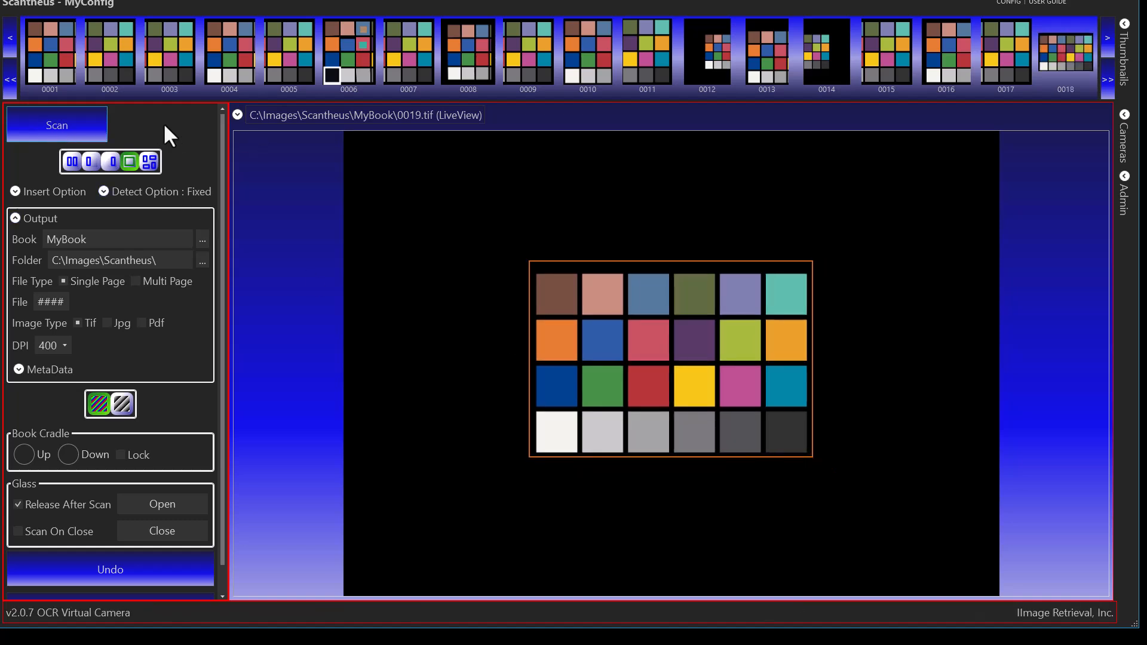
In multiple-area mode, frame the upper-left, upper-right and lower-middle four-patch blocks of the chart and scan them.
{"action": "left_click", "coordinate": [149, 163]}
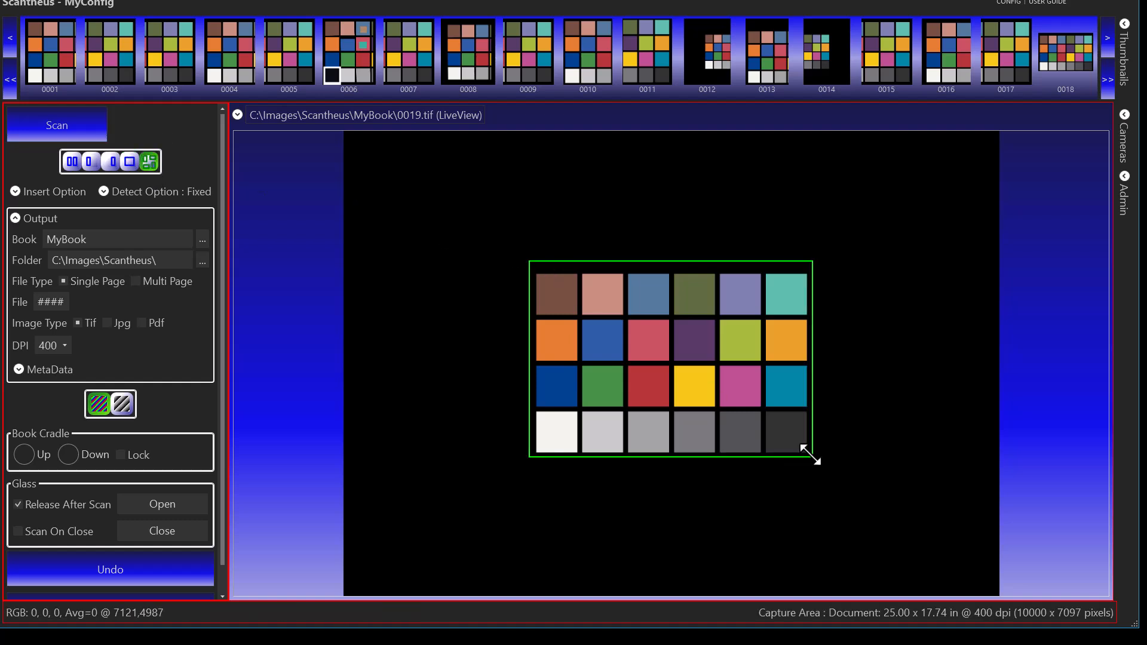
{"action": "left_click_drag", "start_coordinate": [811, 456], "coordinate": [629, 369]}
{"action": "left_click_drag", "start_coordinate": [717, 261], "coordinate": [812, 365]}
{"action": "left_click_drag", "start_coordinate": [626, 461], "coordinate": [717, 360]}
{"action": "left_click", "coordinate": [69, 123]}
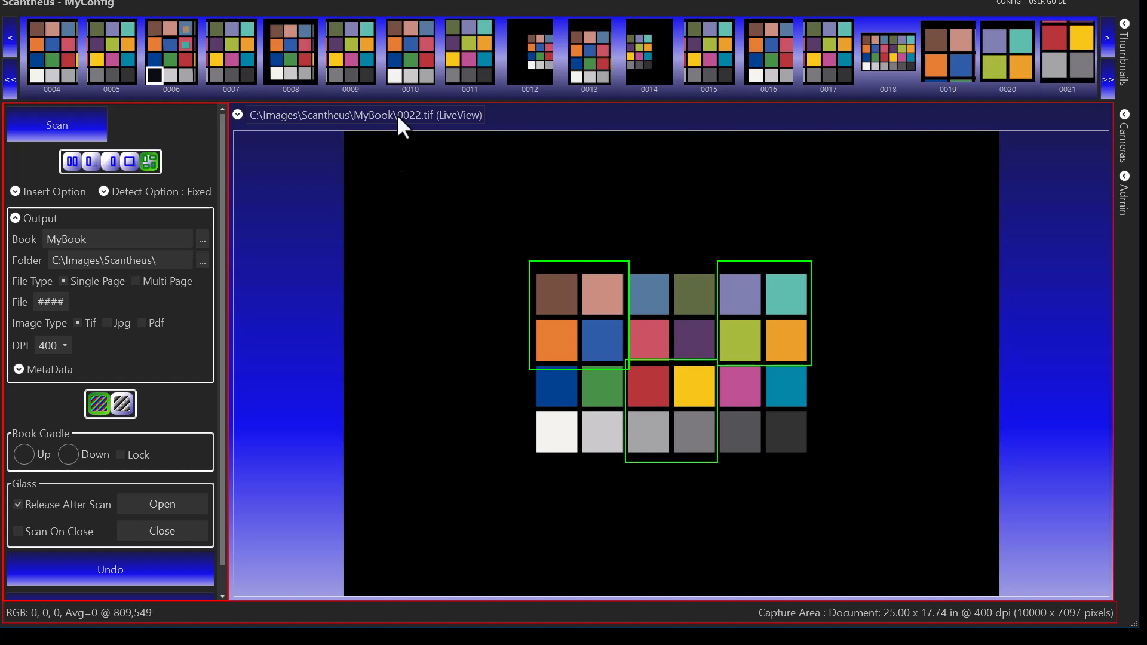
{"action": "left_click", "coordinate": [408, 59]}
{"action": "right_click", "coordinate": [603, 204]}
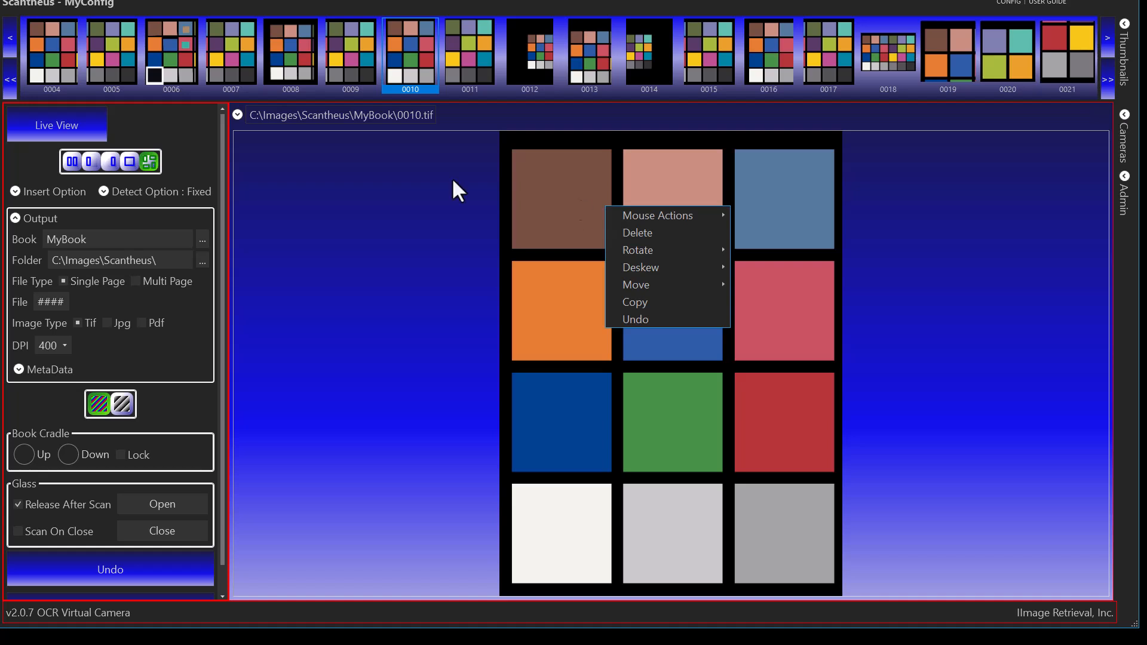
{"action": "left_click", "coordinate": [87, 135]}
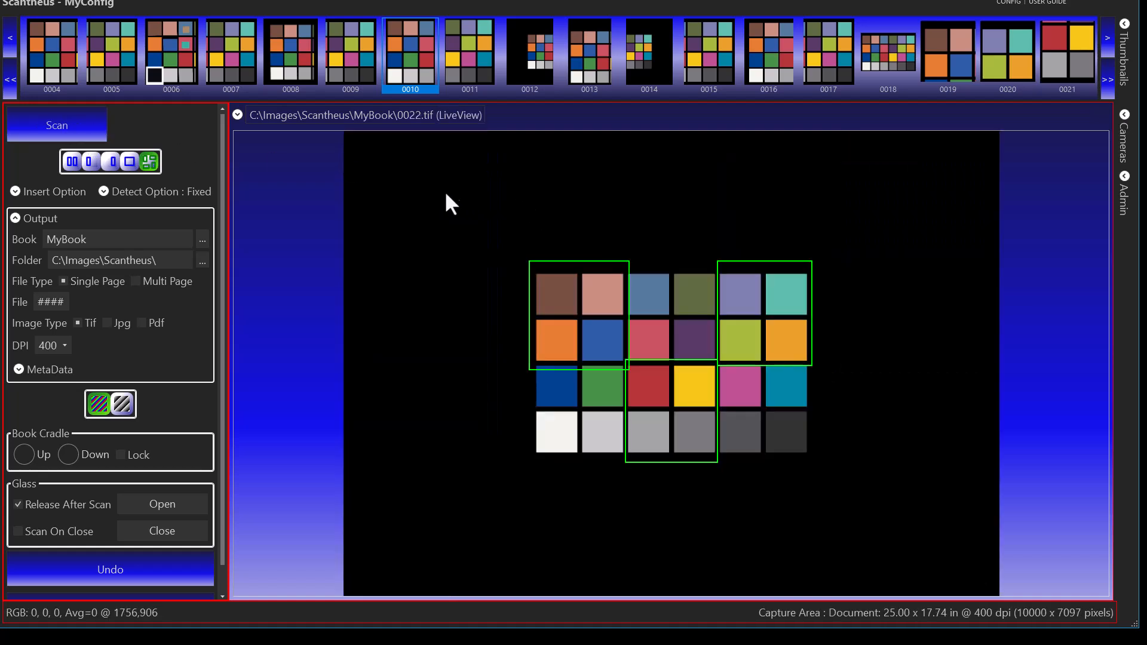
Define a Live View area of about 11.5 x 8 in enclosing the whole colour chart.
{"action": "right_click", "coordinate": [445, 191]}
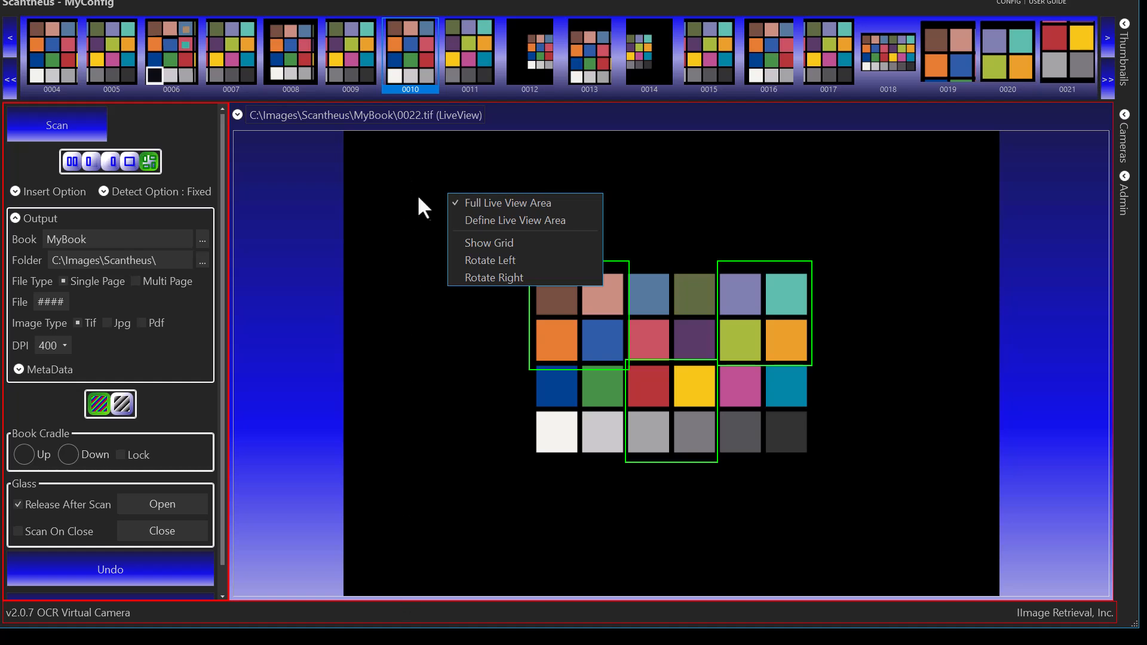
{"action": "left_click", "coordinate": [497, 220]}
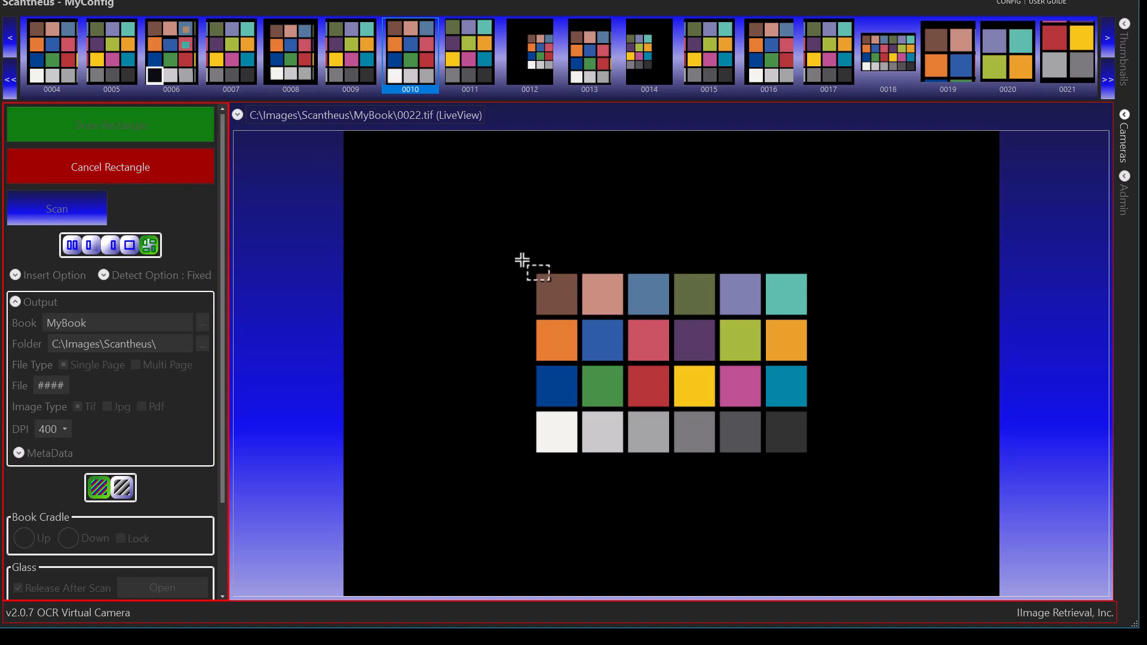
{"action": "mouse_move", "coordinate": [522, 260]}
{"action": "left_mouse_down"}
{"action": "mouse_move", "coordinate": [645, 409]}
{"action": "mouse_move", "coordinate": [820, 464]}
{"action": "left_mouse_up"}
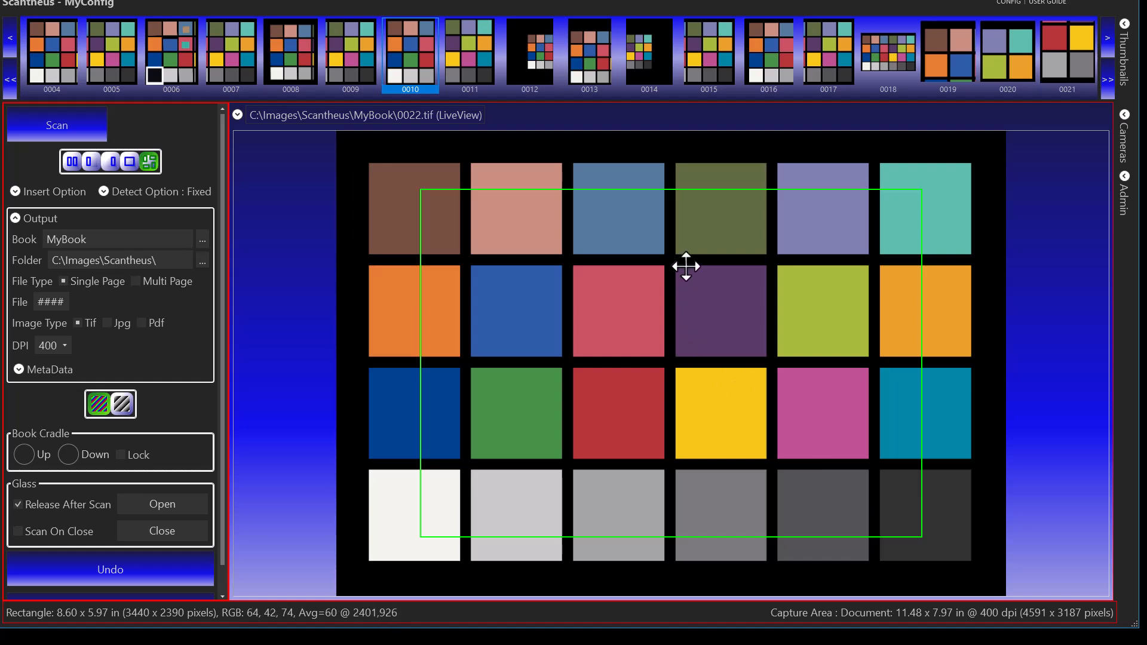
Restore the full Live View area and redefine it closely around the whole colour chart.
{"action": "right_click", "coordinate": [353, 148]}
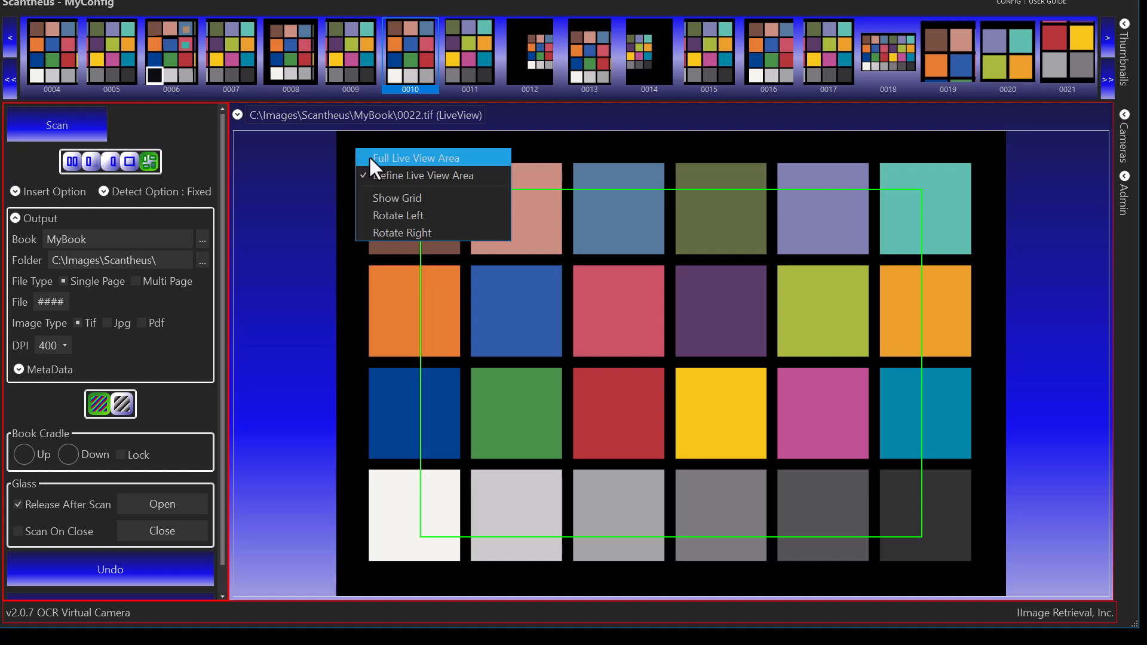
{"action": "left_click", "coordinate": [375, 156]}
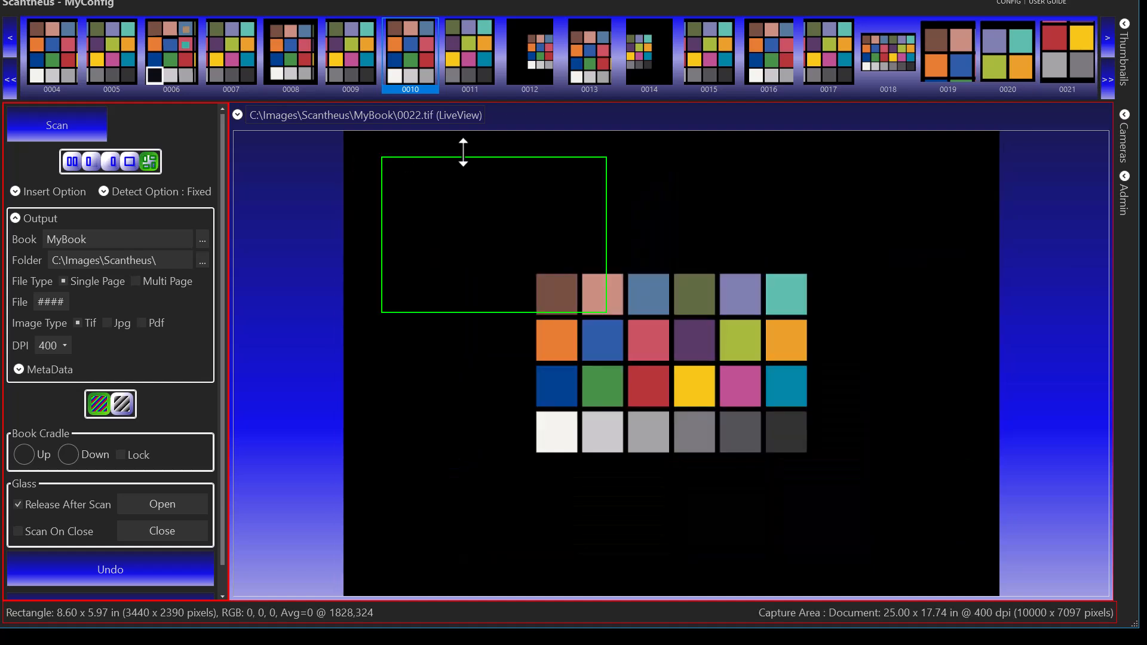
{"action": "right_click", "coordinate": [365, 146]}
{"action": "left_click", "coordinate": [385, 173]}
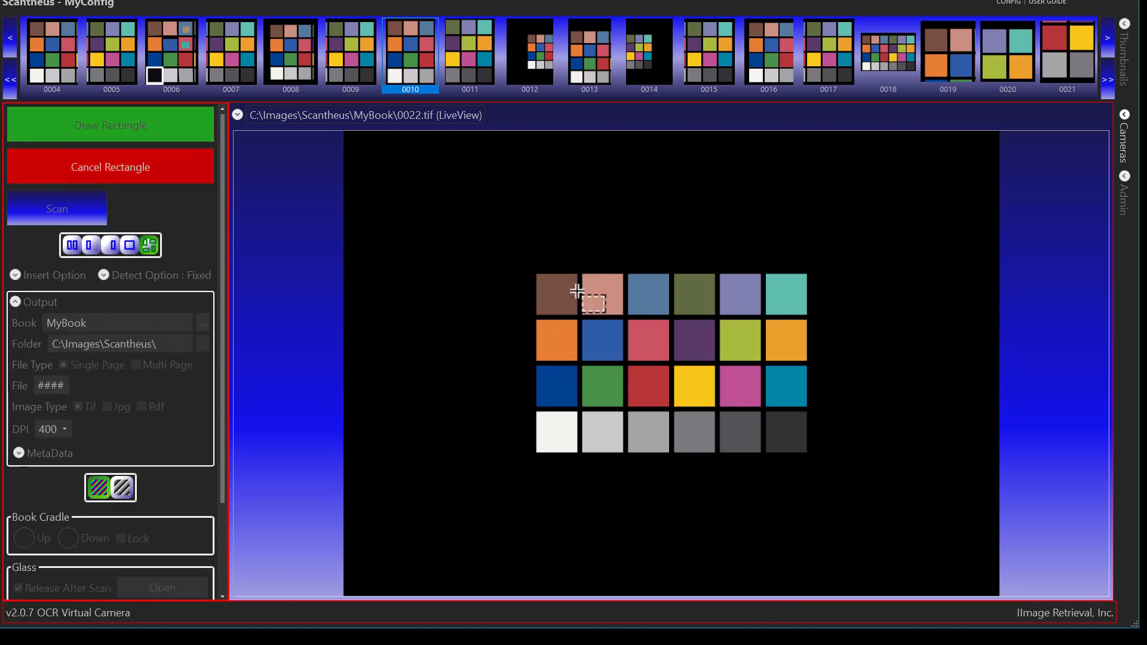
{"action": "left_click_drag", "start_coordinate": [530, 265], "coordinate": [809, 460]}
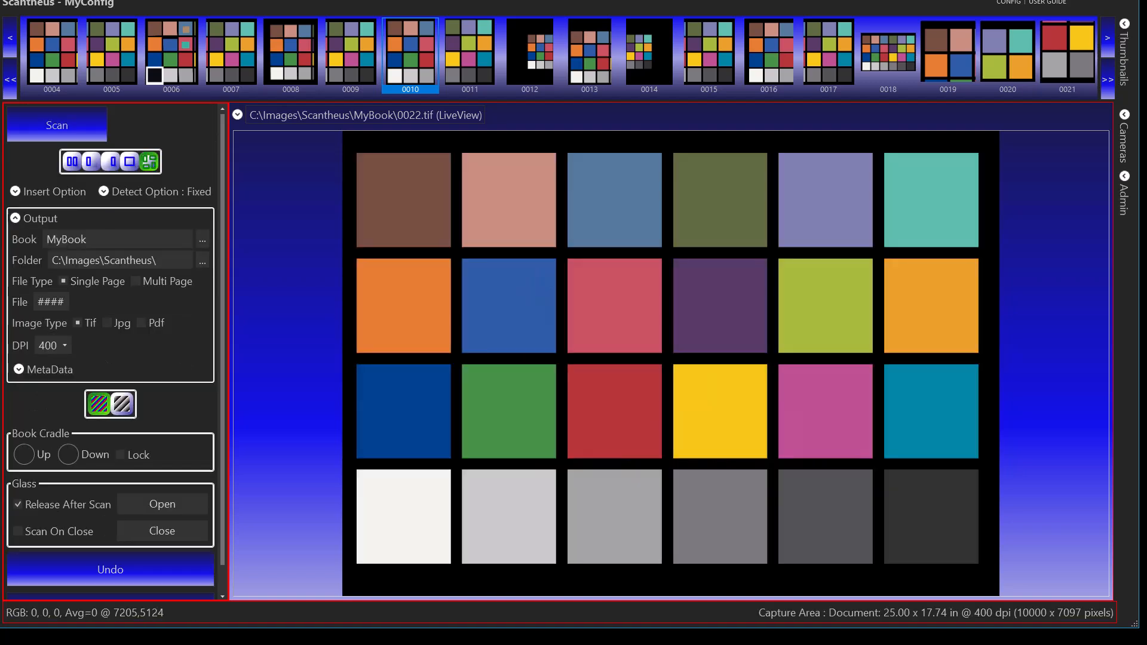
From the full Live View, define an area about 9.95 x 6.21 in reaching the chart's upper-left patches and scan it.
{"action": "right_click", "coordinate": [373, 138]}
{"action": "left_click", "coordinate": [393, 150]}
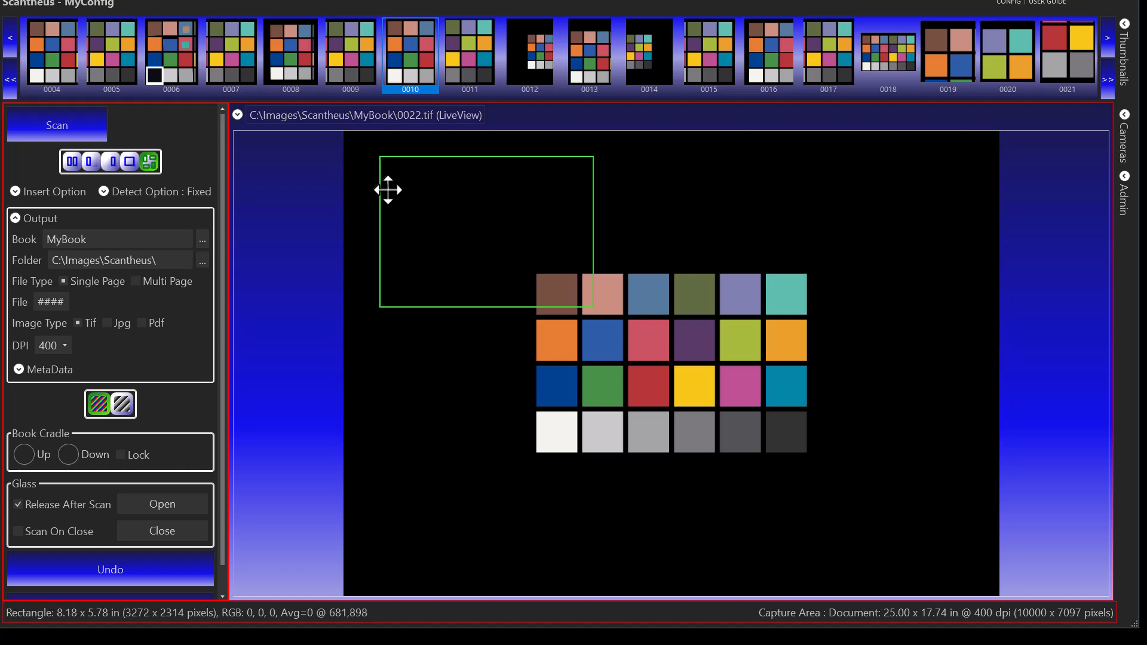
{"action": "right_click", "coordinate": [350, 157]}
{"action": "left_click", "coordinate": [377, 184]}
{"action": "left_click_drag", "start_coordinate": [354, 145], "coordinate": [614, 306]}
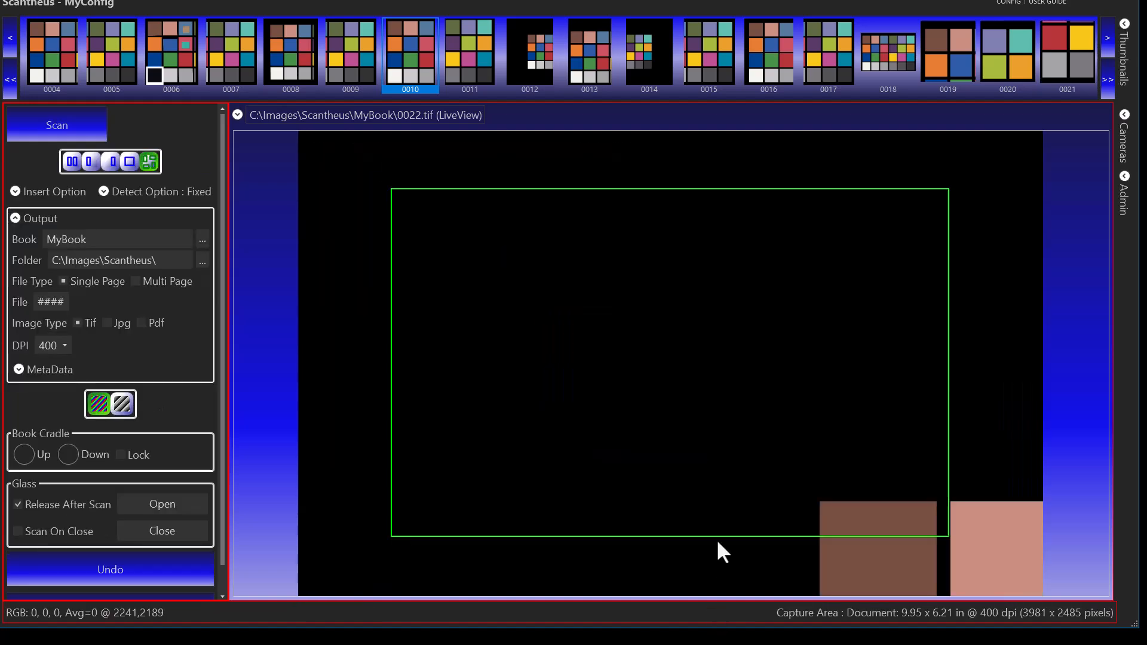
{"action": "left_click", "coordinate": [70, 126]}
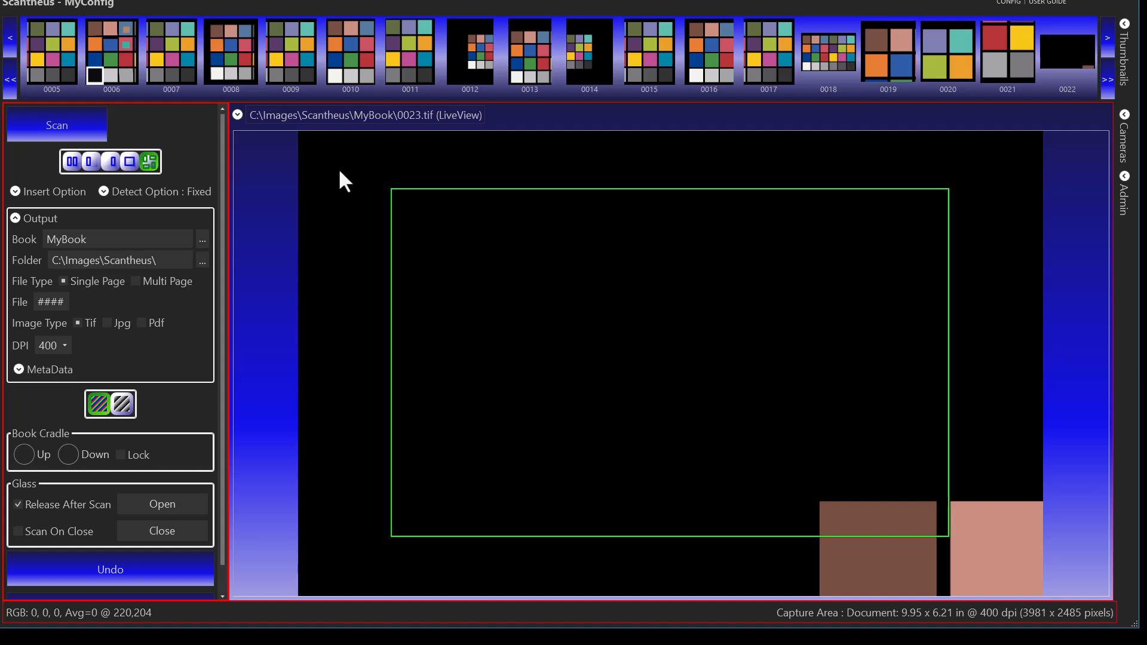
Define a Live View area about 11.85 x 8.25 in around the colour chart and enlarge the capture rectangle to about 11.06 x 7.48 in.
{"action": "right_click", "coordinate": [344, 207]}
{"action": "left_click", "coordinate": [353, 233]}
{"action": "mouse_move", "coordinate": [515, 256]}
{"action": "left_mouse_down"}
{"action": "mouse_move", "coordinate": [732, 456]}
{"action": "mouse_move", "coordinate": [821, 475]}
{"action": "left_mouse_up"}
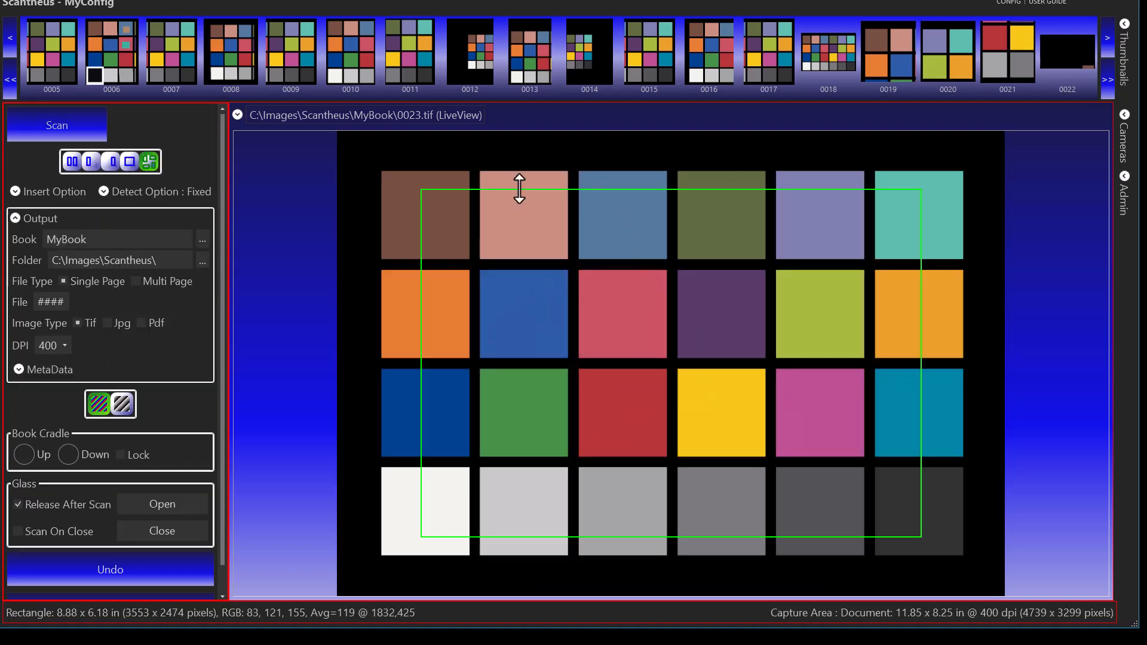
{"action": "left_click_drag", "start_coordinate": [419, 186], "coordinate": [358, 151]}
{"action": "left_click_drag", "start_coordinate": [919, 537], "coordinate": [981, 570]}
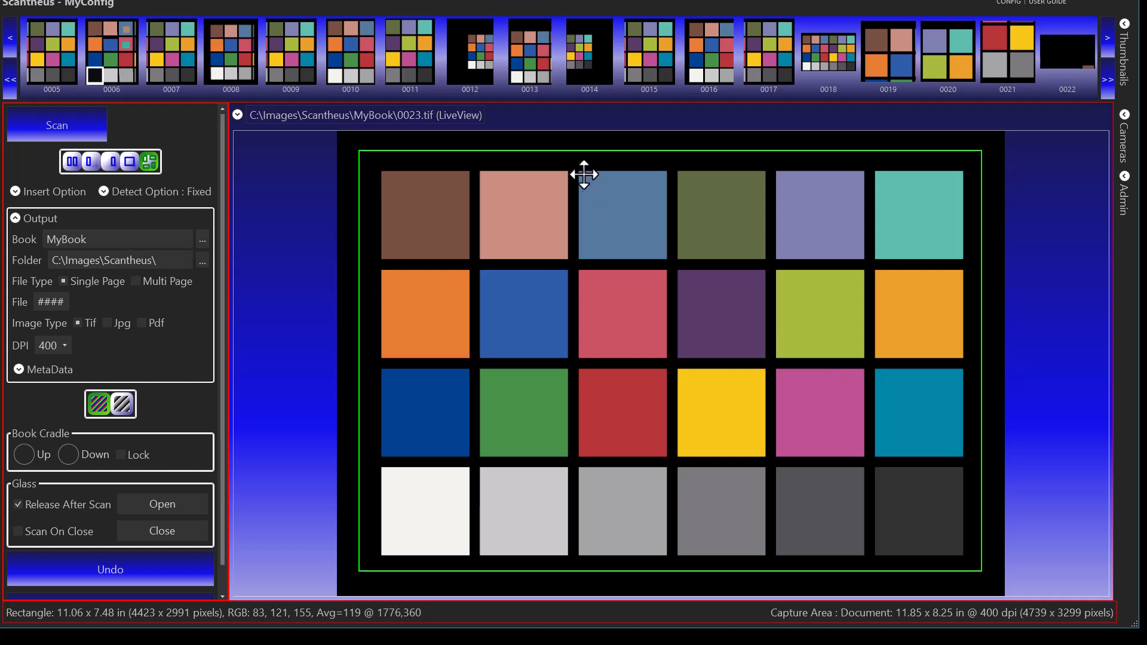
Show the grid in Live View and shrink the capture rectangle to about 10.27 x 7.12 in.
{"action": "right_click", "coordinate": [562, 144]}
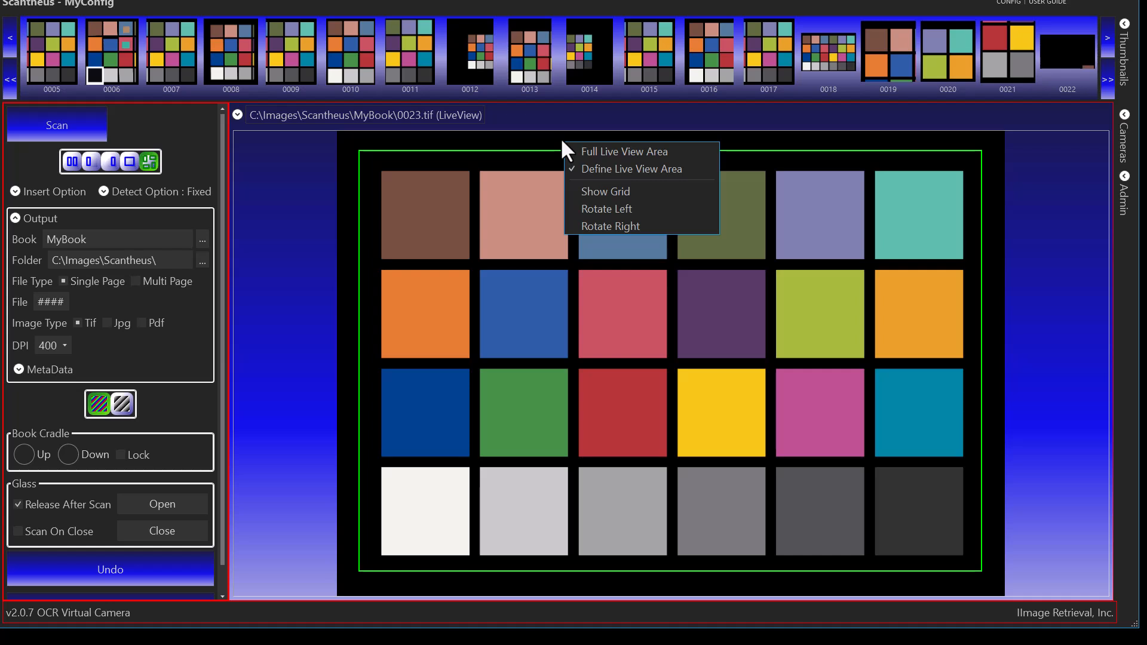
{"action": "left_click", "coordinate": [586, 192]}
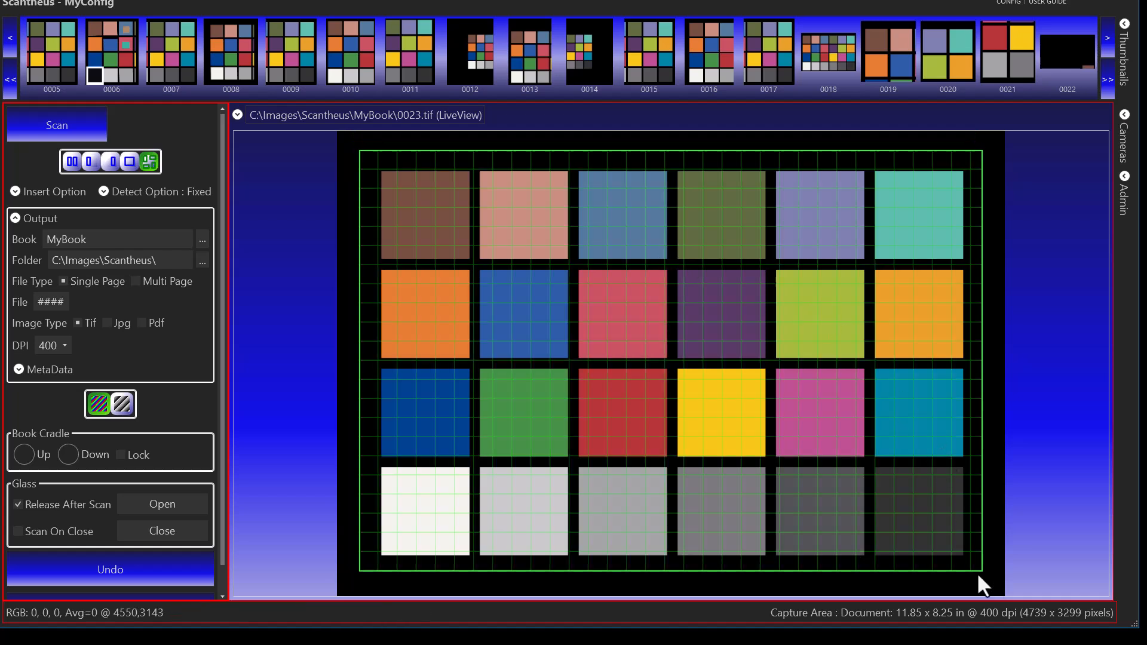
{"action": "left_click_drag", "start_coordinate": [976, 565], "coordinate": [933, 548]}
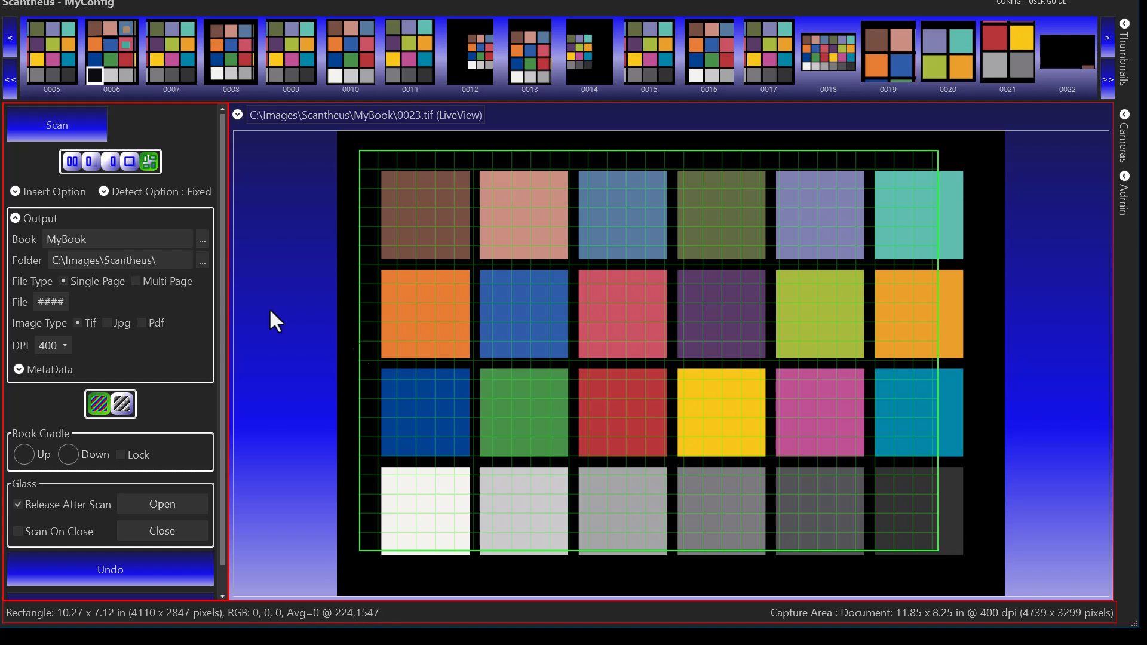
Switch to two-page capture and fit the left page area, about 5.56 x 7.31 in, around the chart's left three columns.
{"action": "left_click", "coordinate": [71, 161]}
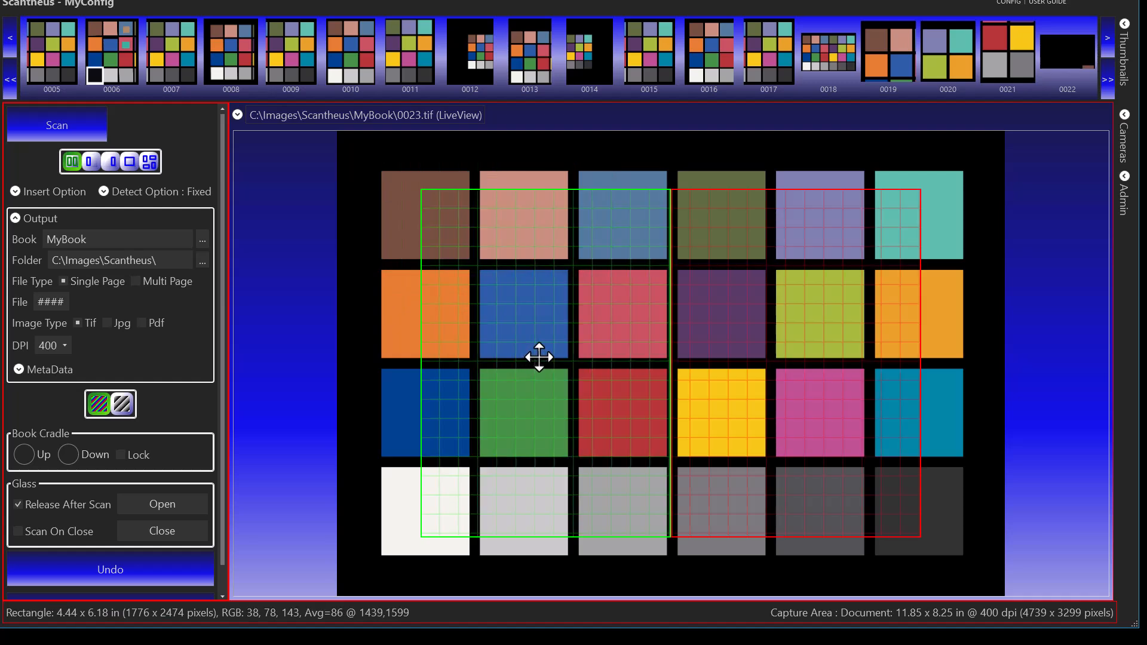
{"action": "scroll", "coordinate": [539, 357], "scroll_direction": "up", "scroll_amount": 4}
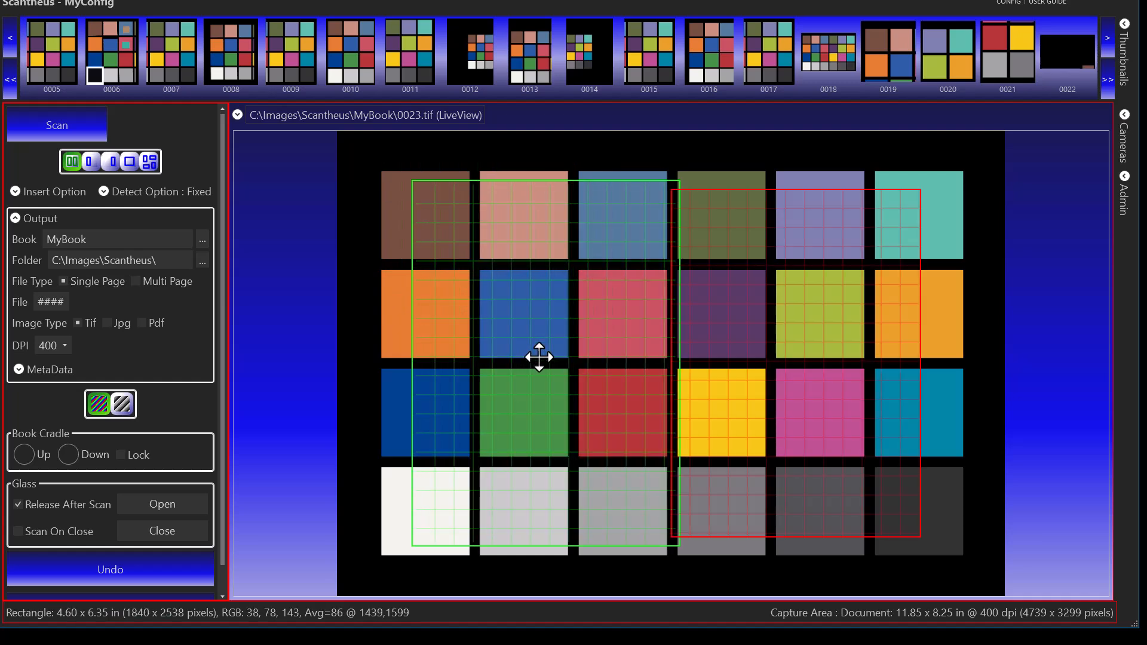
{"action": "scroll", "coordinate": [539, 357], "scroll_direction": "up", "scroll_amount": 5}
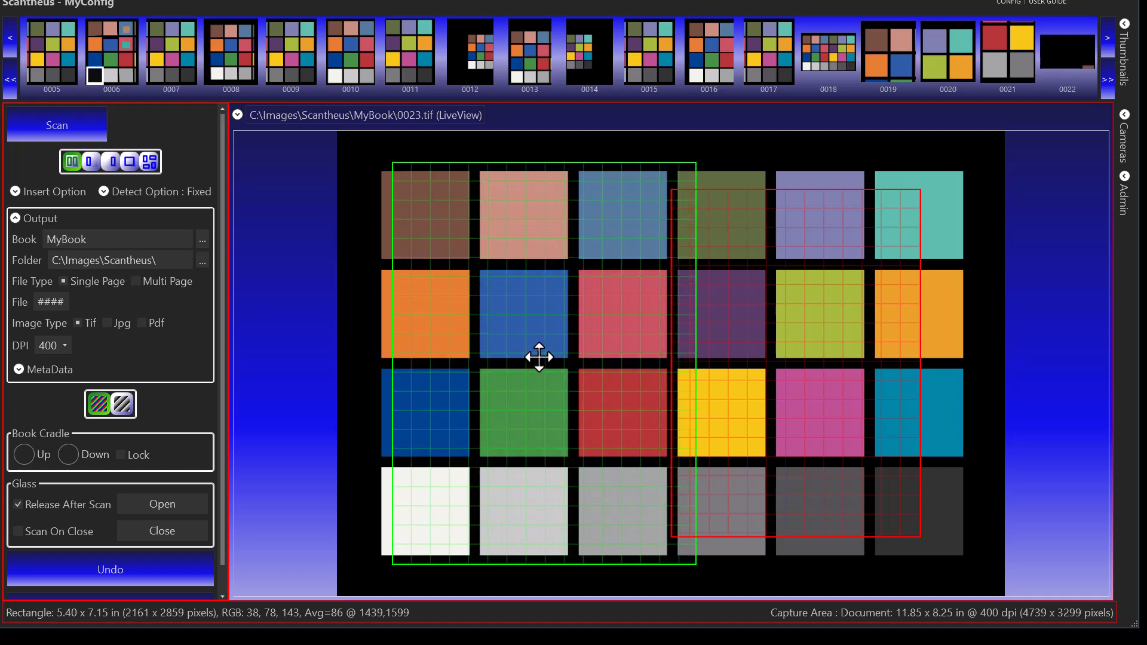
{"action": "left_click_drag", "start_coordinate": [538, 350], "coordinate": [517, 352]}
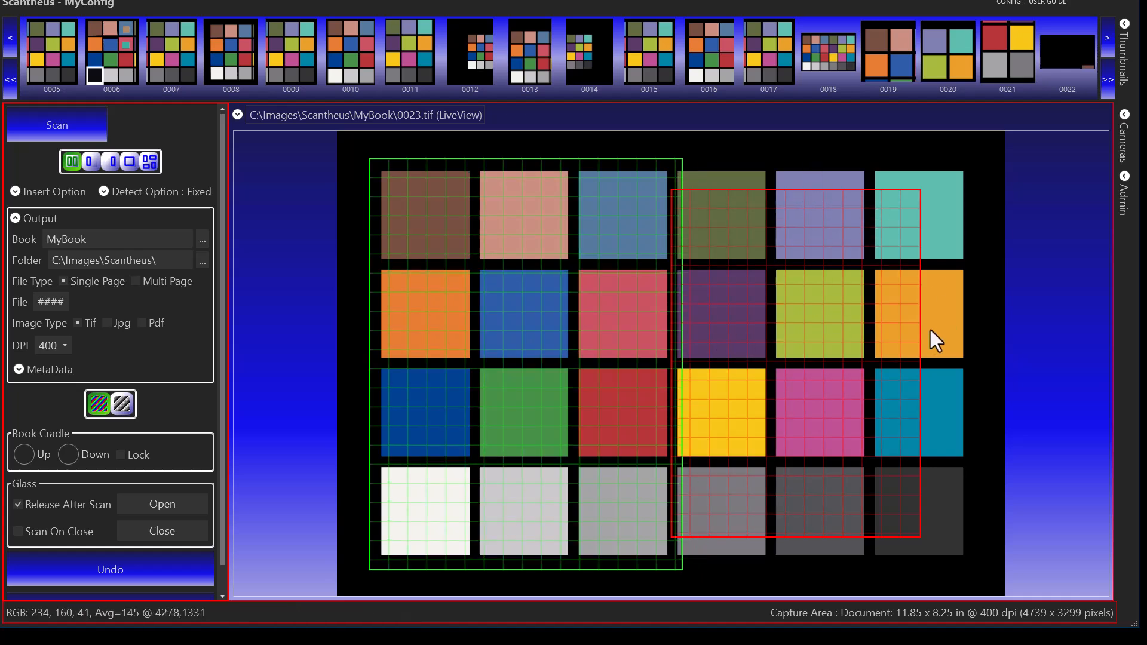
Enlarge and move the right page area to enclose the chart's right three columns.
{"action": "left_click_drag", "start_coordinate": [917, 328], "coordinate": [949, 333]}
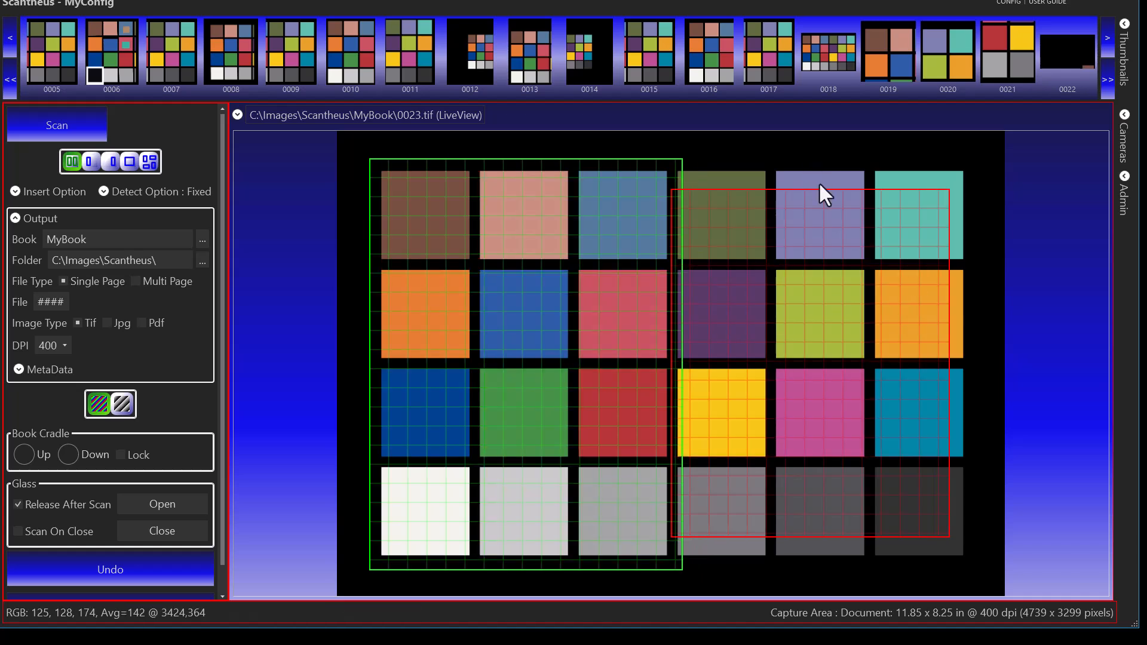
{"action": "scroll", "coordinate": [838, 353], "scroll_direction": "up", "scroll_amount": 1}
{"action": "scroll", "coordinate": [838, 353], "scroll_direction": "up", "scroll_amount": 5}
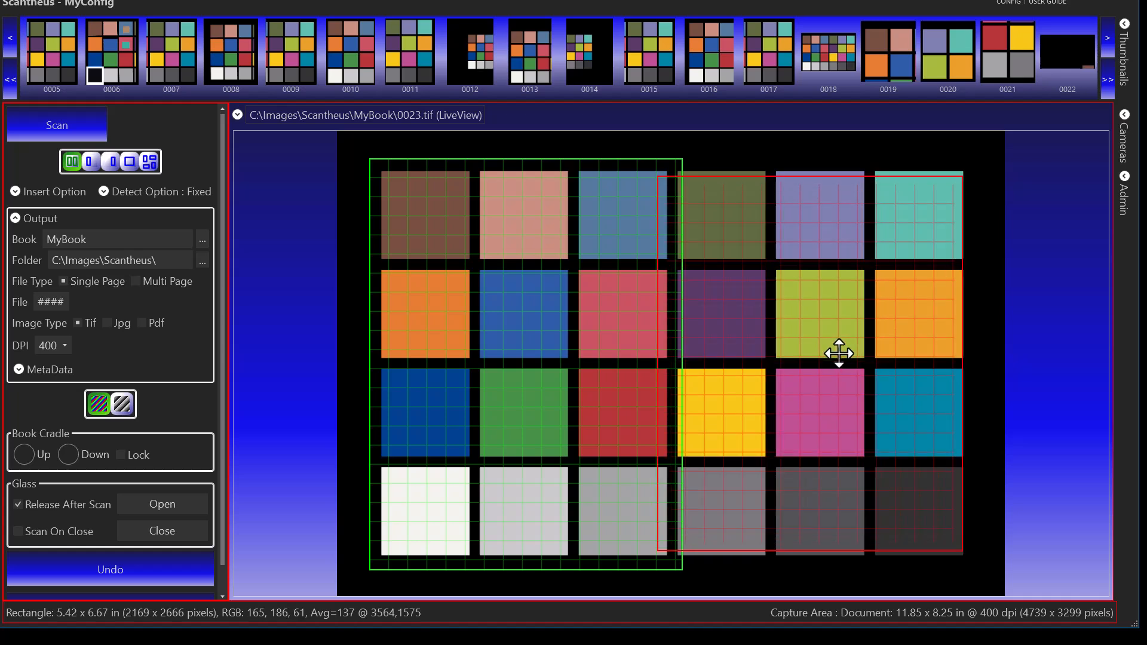
{"action": "left_click_drag", "start_coordinate": [846, 352], "coordinate": [866, 352]}
{"action": "left_click_drag", "start_coordinate": [998, 367], "coordinate": [969, 367]}
{"action": "scroll", "coordinate": [840, 361], "scroll_direction": "up", "scroll_amount": 2}
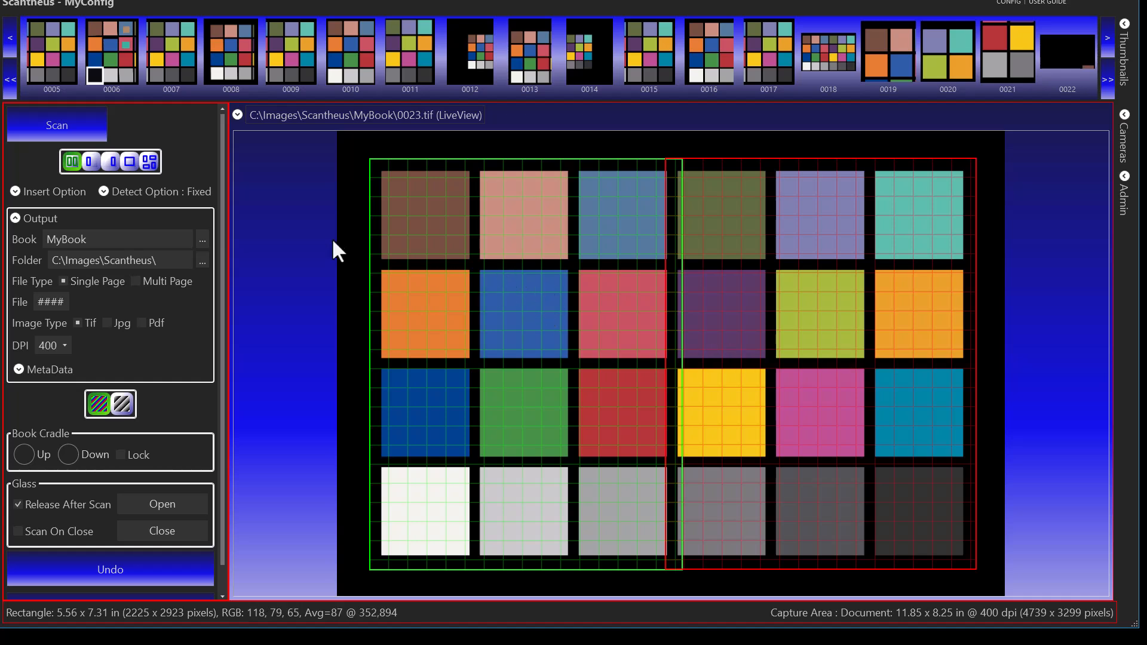
Restore the full Live View area and refit the left and right page areas around the two halves of the chart.
{"action": "right_click", "coordinate": [352, 249]}
{"action": "left_click", "coordinate": [377, 260]}
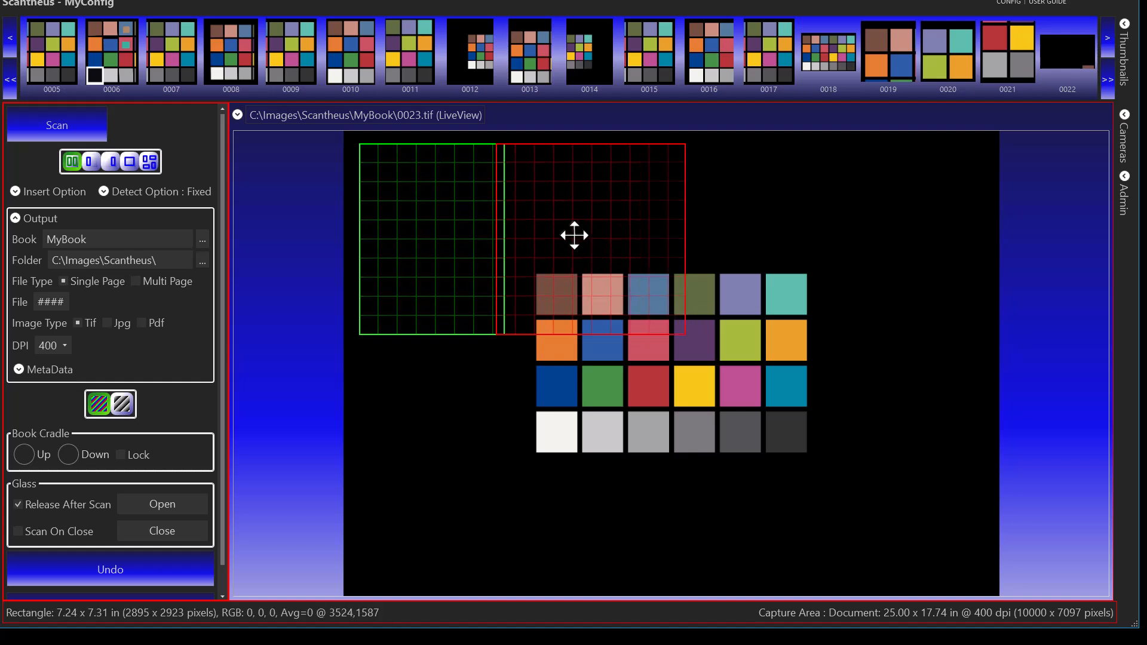
{"action": "left_click_drag", "start_coordinate": [571, 235], "coordinate": [748, 362]}
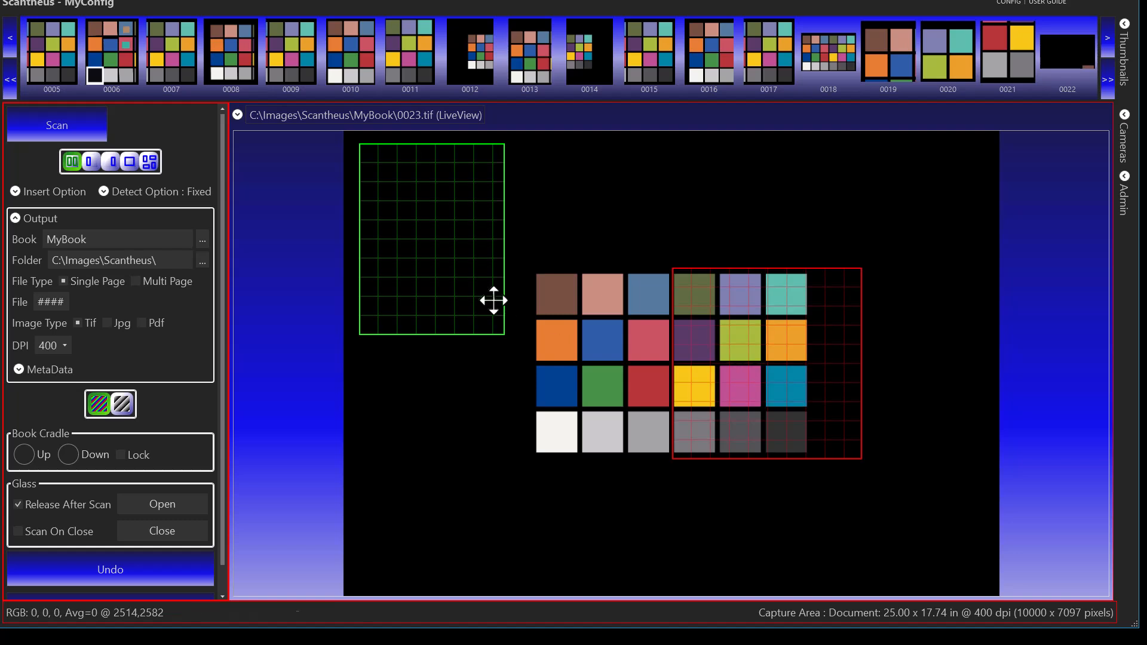
{"action": "left_click_drag", "start_coordinate": [472, 307], "coordinate": [609, 397]}
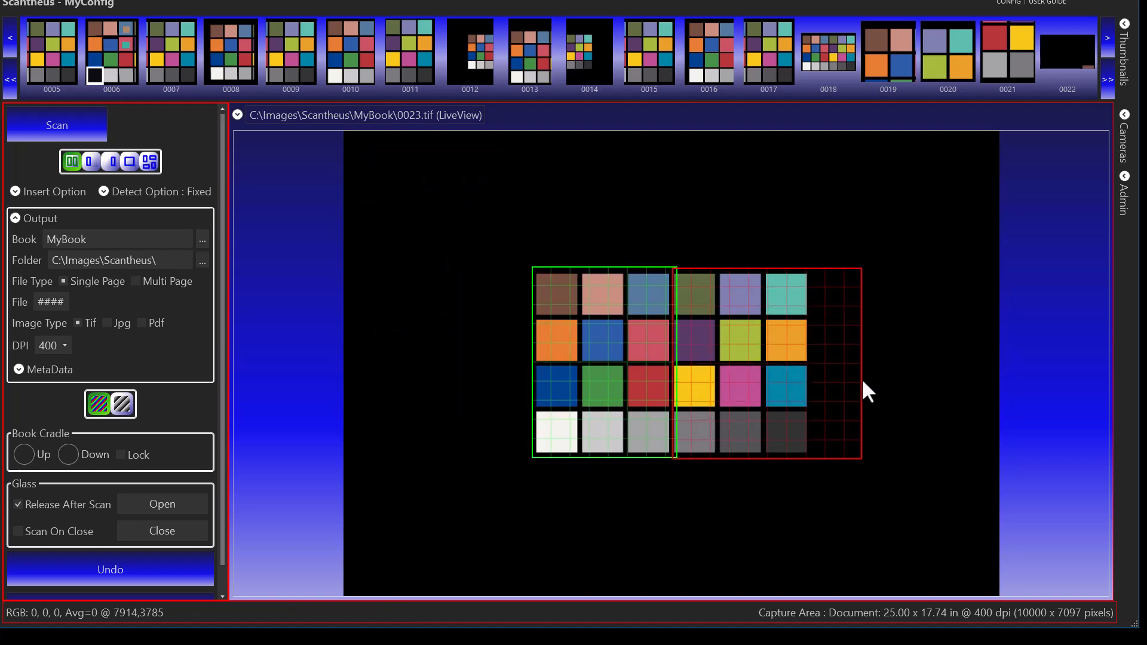
{"action": "left_click_drag", "start_coordinate": [858, 374], "coordinate": [814, 377]}
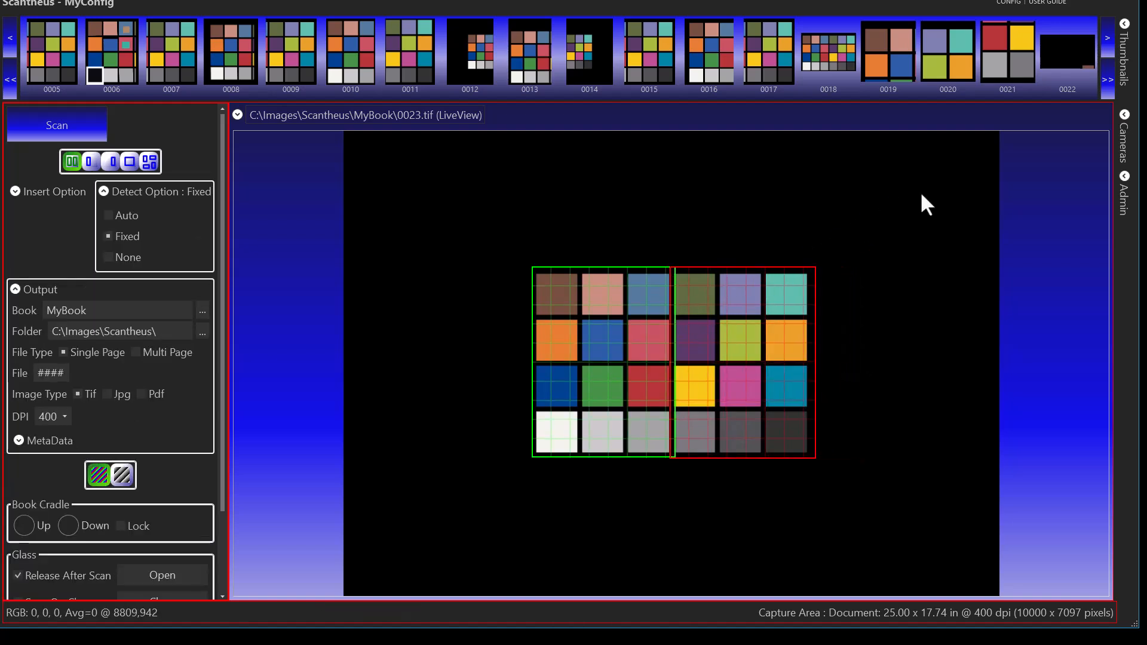
Try moving the page areas together with Move Rects in Tandem, turn the option off and move the left area alone.
{"action": "right_click", "coordinate": [591, 343]}
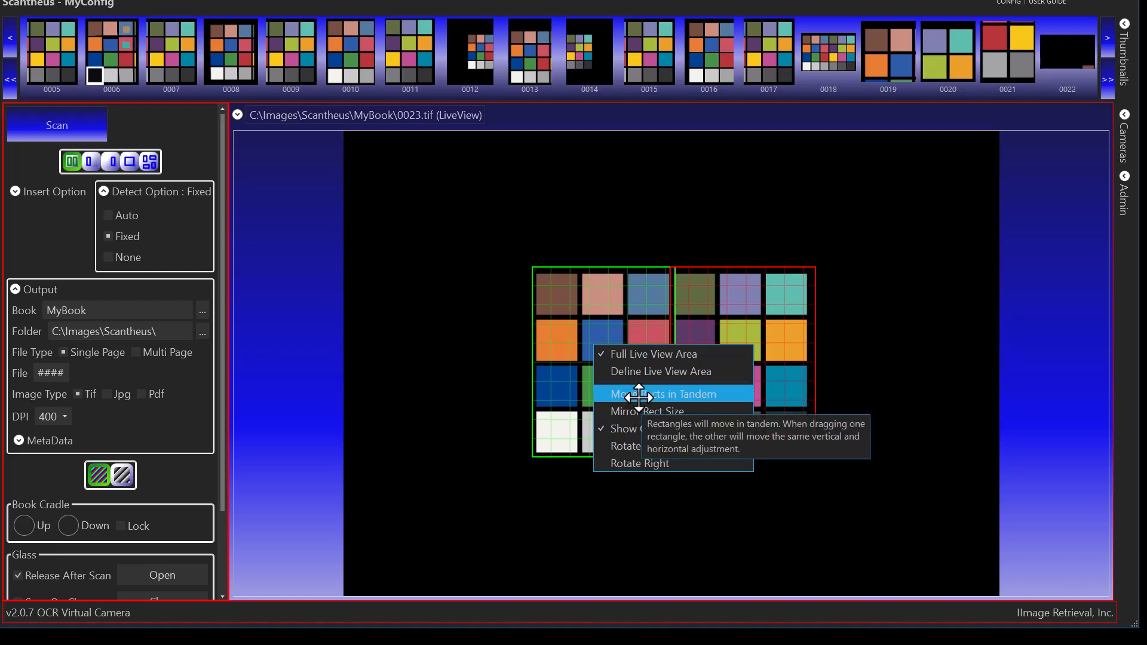
{"action": "left_click", "coordinate": [636, 393]}
{"action": "mouse_move", "coordinate": [598, 362]}
{"action": "left_mouse_down"}
{"action": "mouse_move", "coordinate": [593, 341]}
{"action": "mouse_move", "coordinate": [443, 251]}
{"action": "mouse_move", "coordinate": [574, 261]}
{"action": "mouse_move", "coordinate": [598, 362]}
{"action": "left_mouse_up"}
{"action": "right_click", "coordinate": [599, 361]}
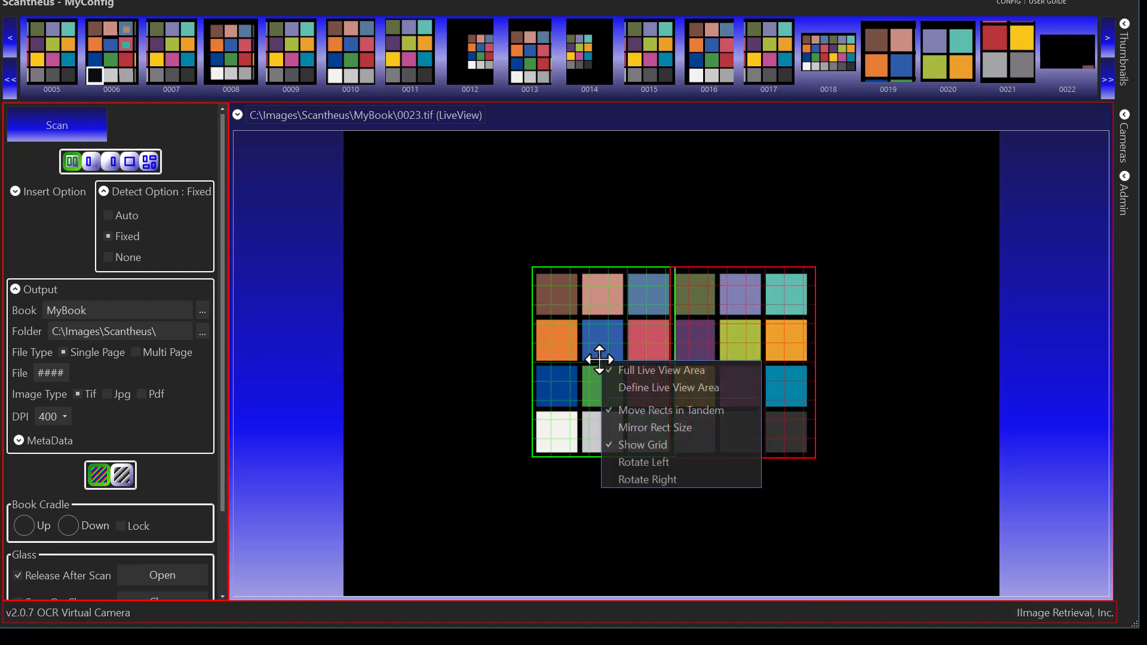
{"action": "left_click", "coordinate": [622, 409]}
{"action": "mouse_move", "coordinate": [615, 396]}
{"action": "left_mouse_down"}
{"action": "mouse_move", "coordinate": [607, 384]}
{"action": "mouse_move", "coordinate": [614, 399]}
{"action": "left_mouse_up"}
Turn on Mirror Rect Size and resize the left and right page areas together around the chart halves.
{"action": "right_click", "coordinate": [612, 401]}
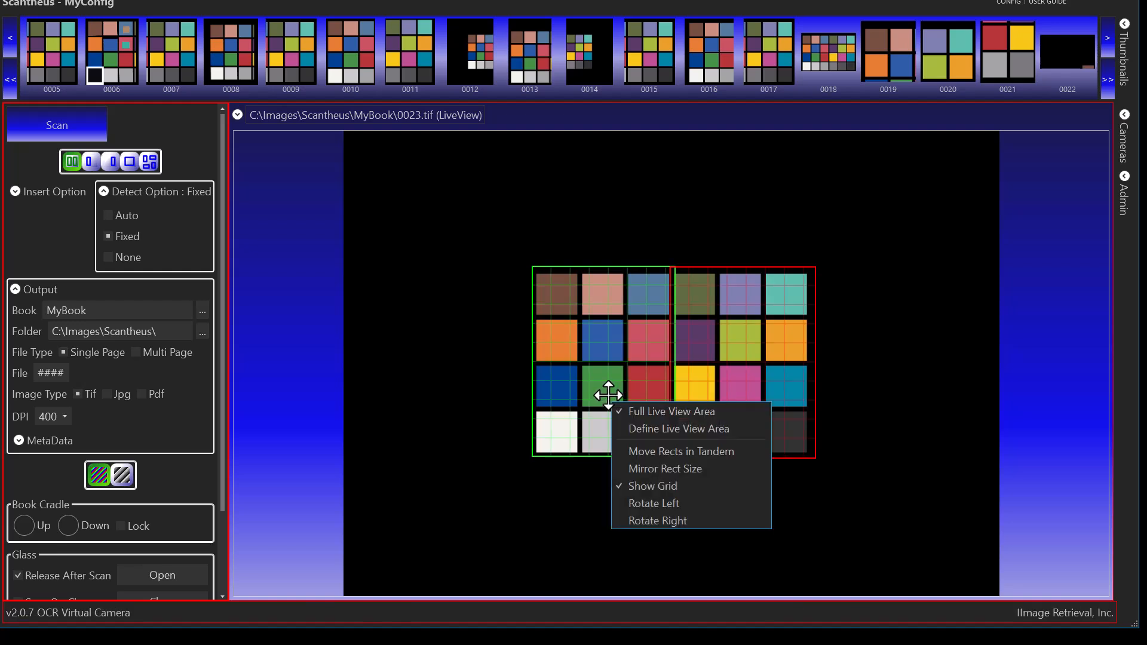
{"action": "left_click", "coordinate": [633, 469]}
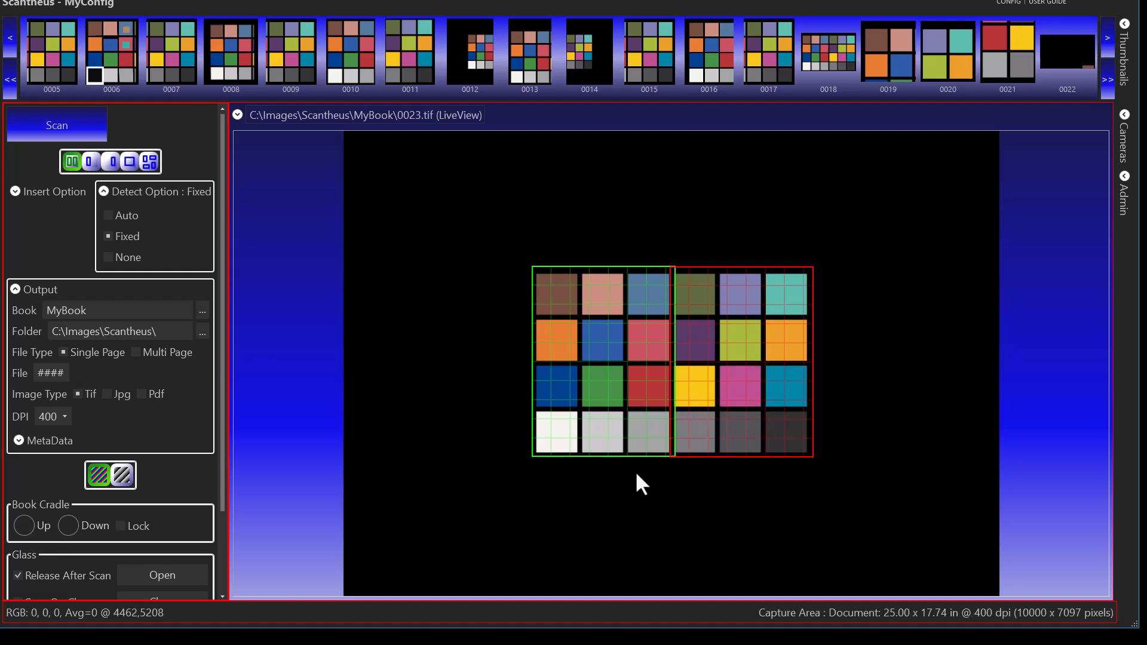
{"action": "mouse_move", "coordinate": [635, 456]}
{"action": "left_mouse_down"}
{"action": "mouse_move", "coordinate": [636, 514]}
{"action": "mouse_move", "coordinate": [637, 456]}
{"action": "left_mouse_up"}
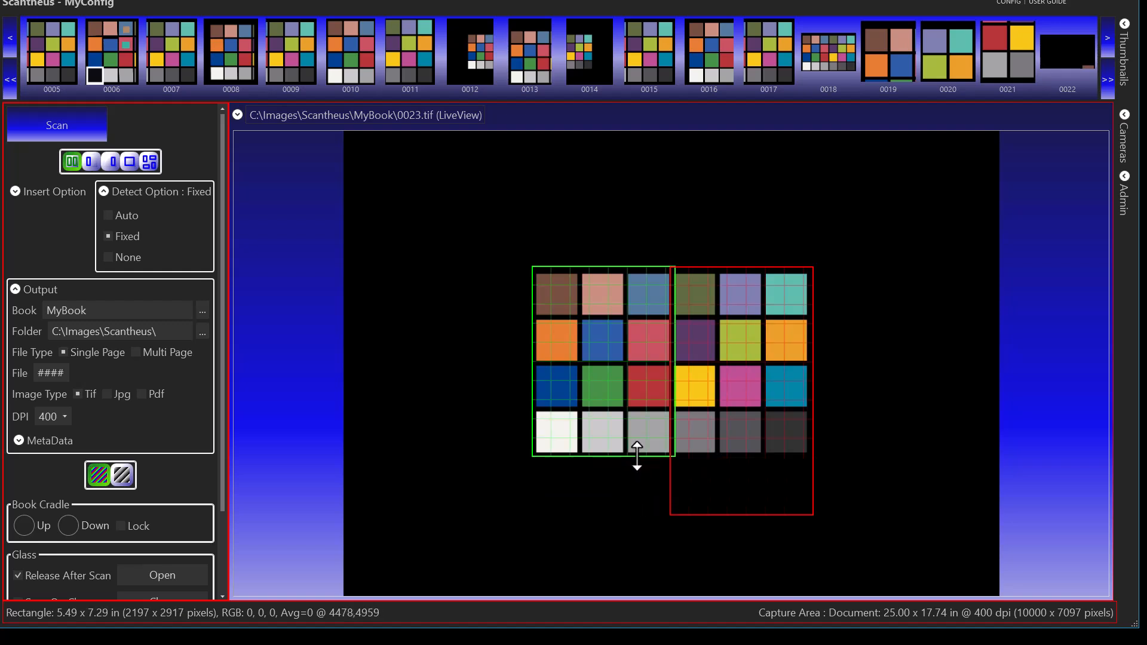
{"action": "scroll", "coordinate": [604, 363], "scroll_direction": "up", "scroll_amount": 1}
{"action": "scroll", "coordinate": [605, 363], "scroll_direction": "up", "scroll_amount": 4}
{"action": "scroll", "coordinate": [605, 364], "scroll_direction": "down", "scroll_amount": 4}
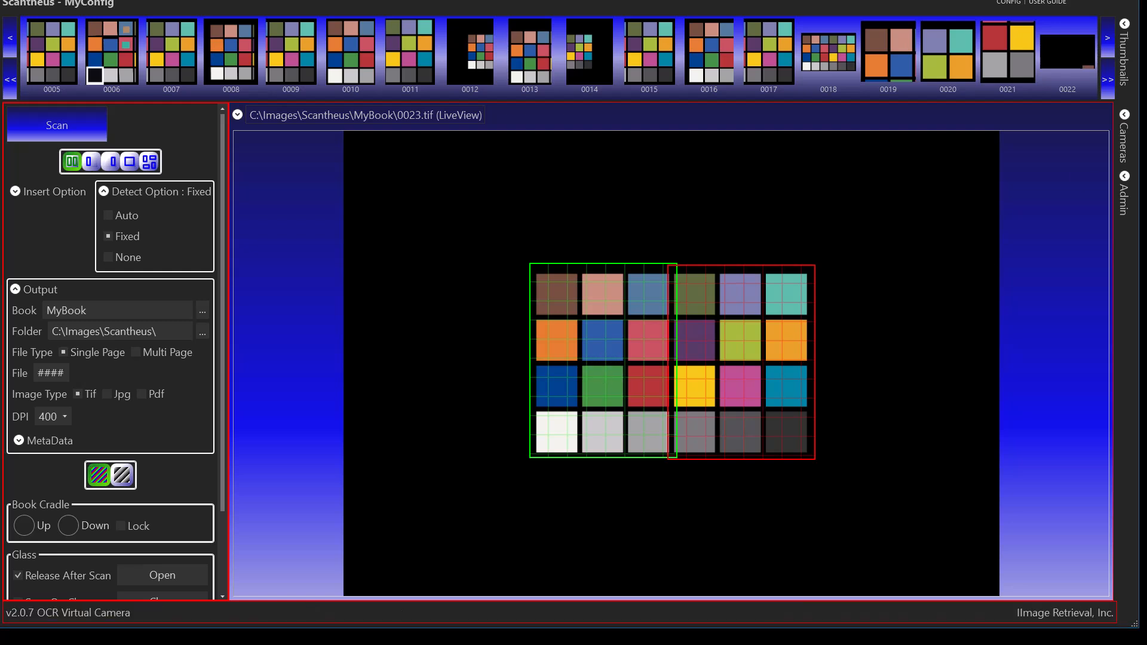
Define a Live View area about 13.12 x 9.95 in around the chart and refit the mirrored page areas to its halves.
{"action": "right_click", "coordinate": [453, 205]}
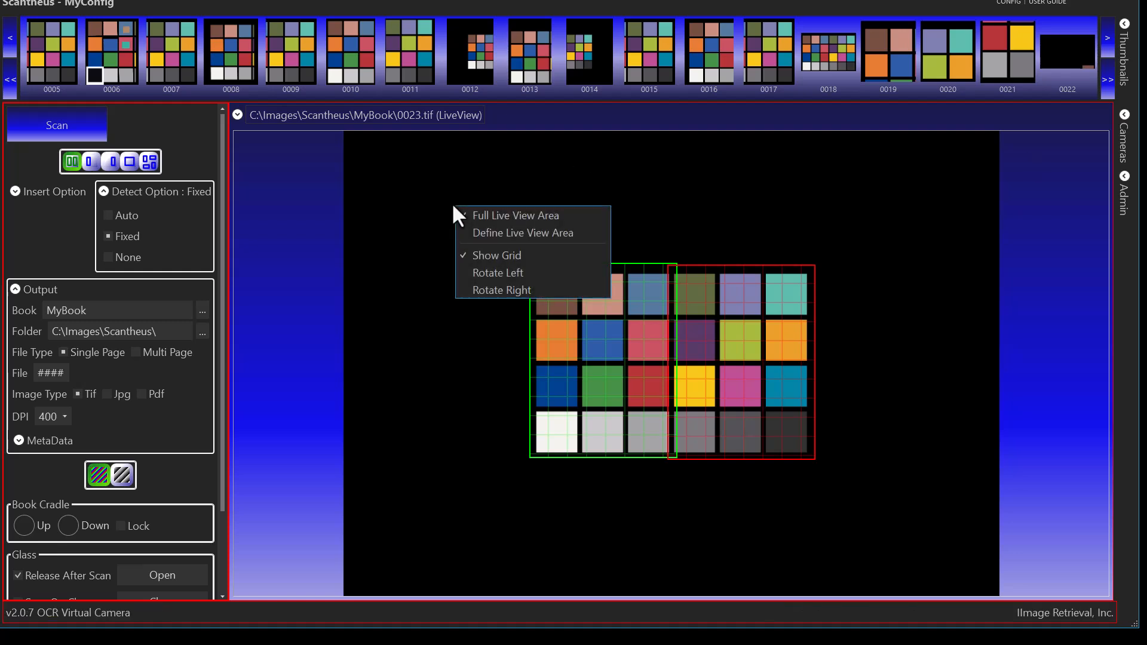
{"action": "left_click", "coordinate": [471, 232]}
{"action": "mouse_move", "coordinate": [497, 237]}
{"action": "left_mouse_down"}
{"action": "mouse_move", "coordinate": [728, 479]}
{"action": "mouse_move", "coordinate": [836, 484]}
{"action": "left_mouse_up"}
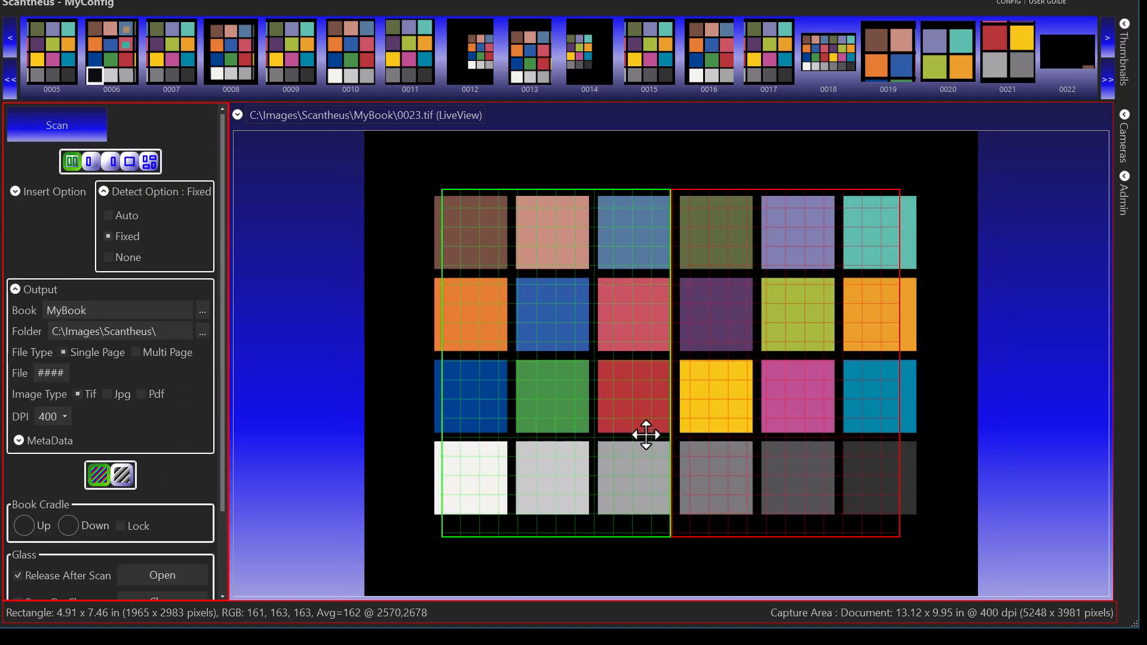
{"action": "left_click_drag", "start_coordinate": [573, 409], "coordinate": [557, 409]}
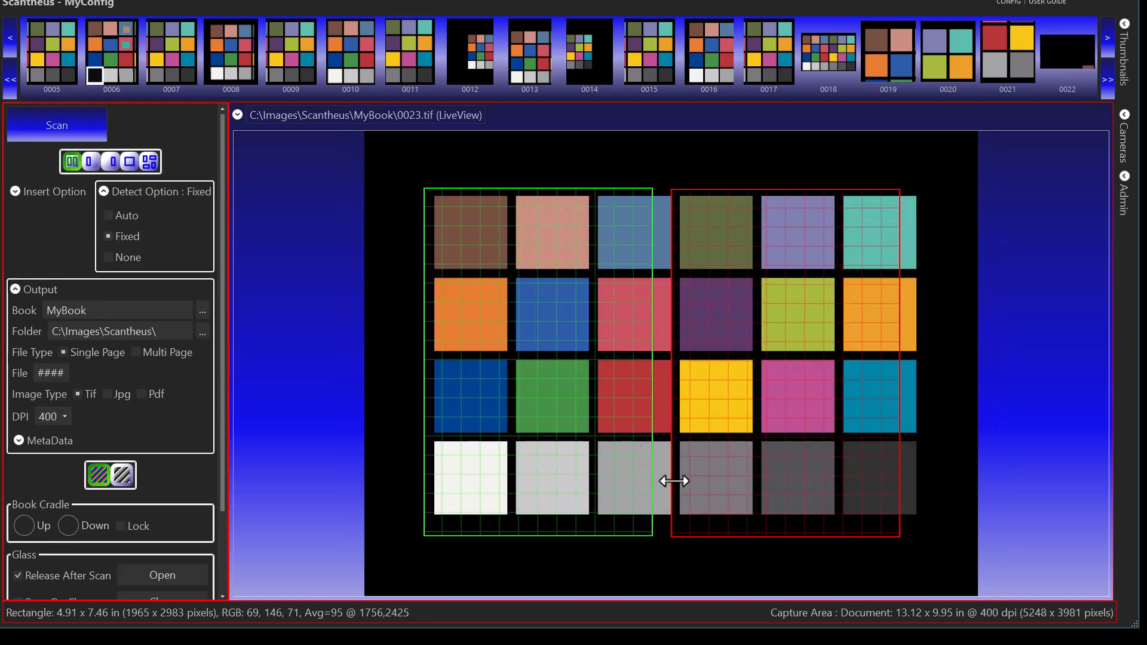
{"action": "left_click_drag", "start_coordinate": [672, 536], "coordinate": [676, 536]}
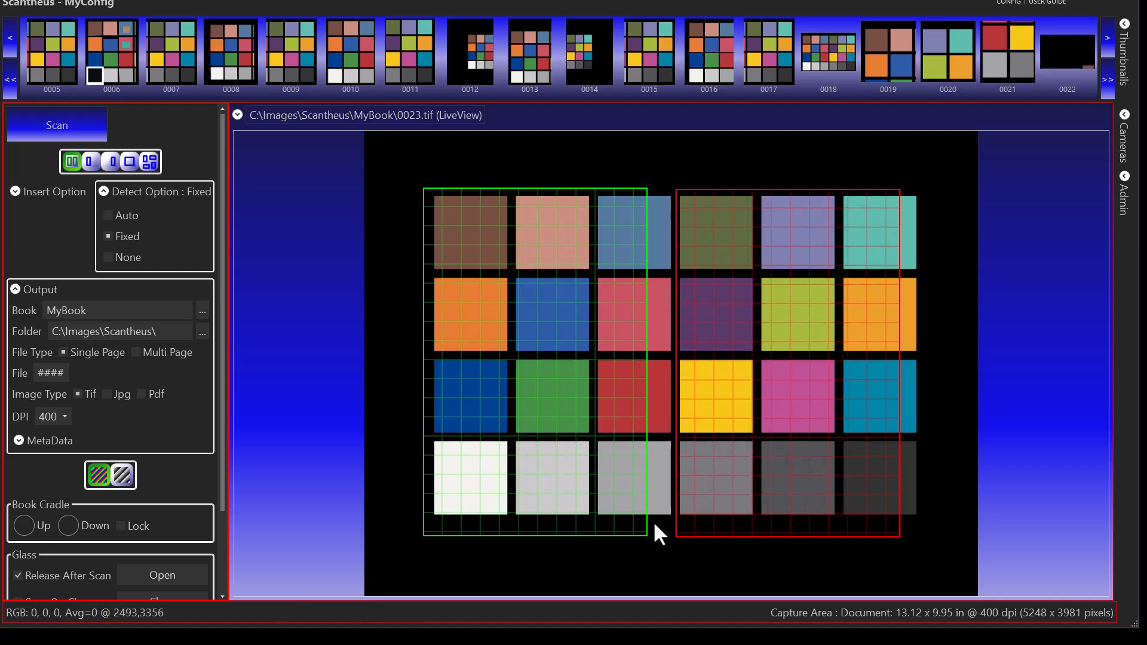
{"action": "left_click_drag", "start_coordinate": [647, 522], "coordinate": [675, 522]}
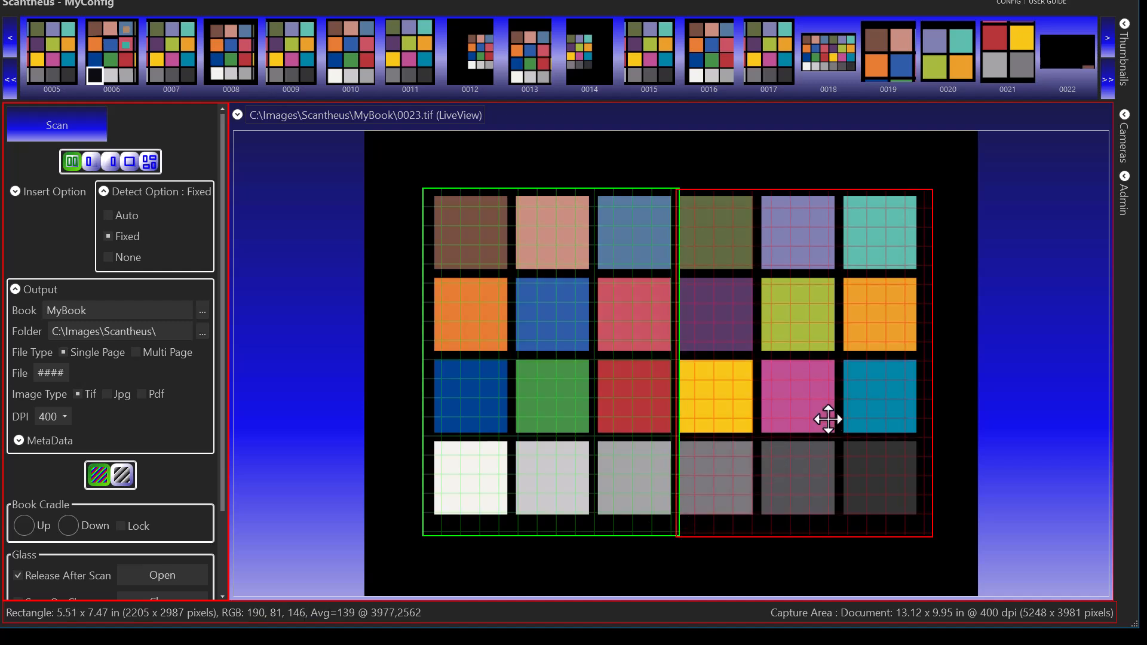
Shift the right page area slightly toward the left page area so that the two overlap at the chart's centre.
{"action": "right_click", "coordinate": [823, 369]}
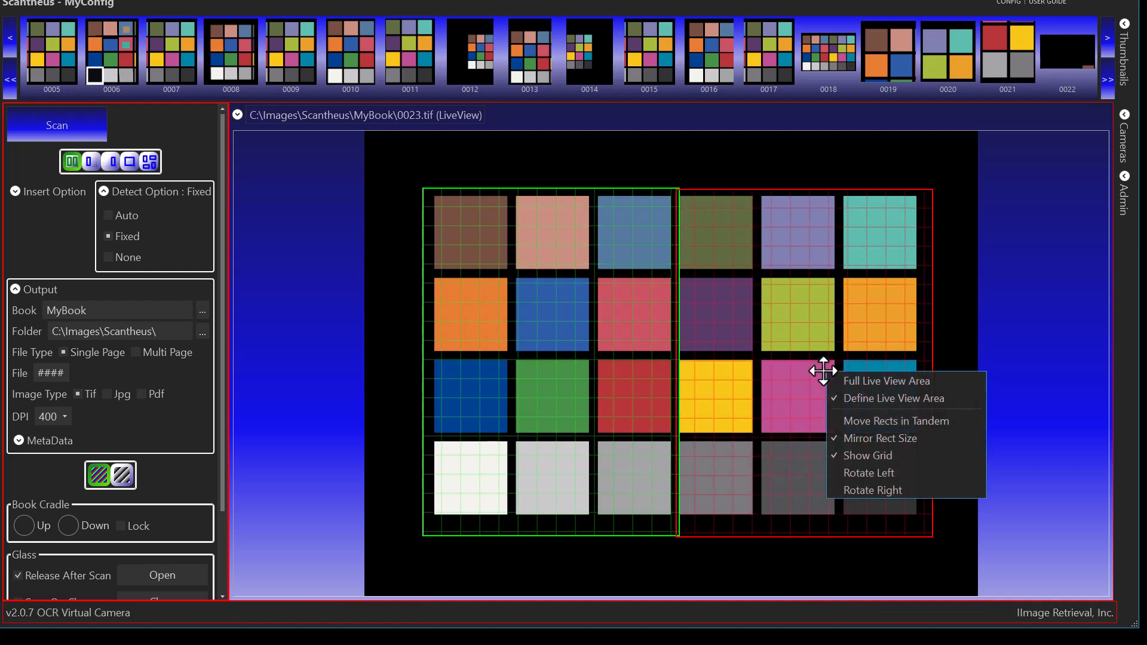
{"action": "left_click", "coordinate": [777, 169]}
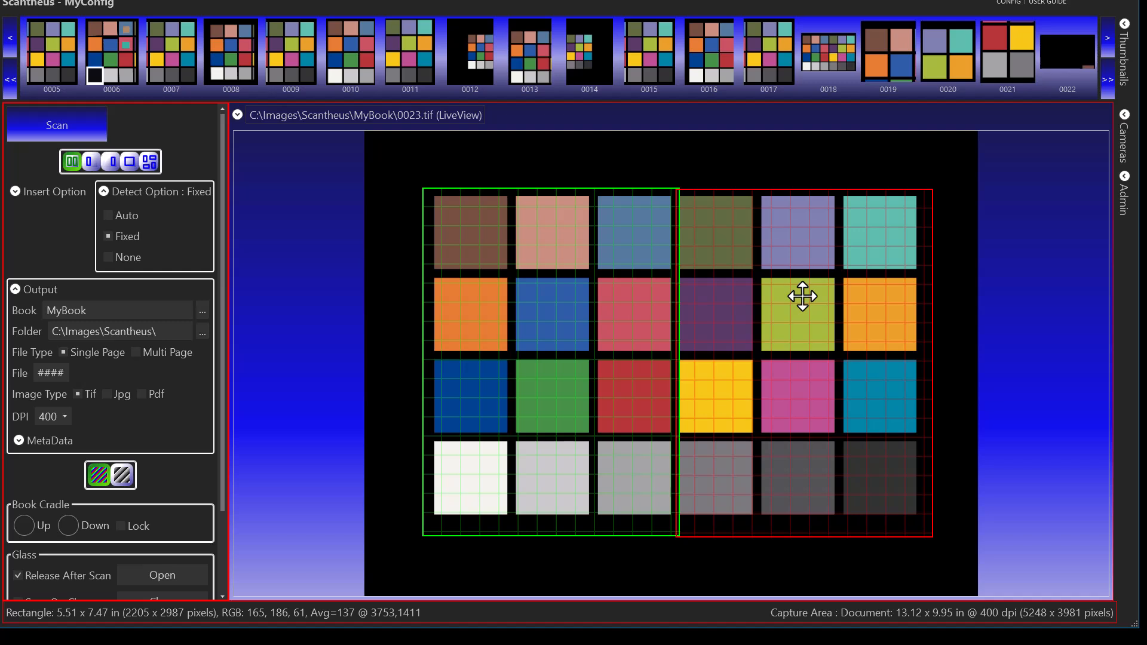
{"action": "left_click_drag", "start_coordinate": [801, 330], "coordinate": [798, 328]}
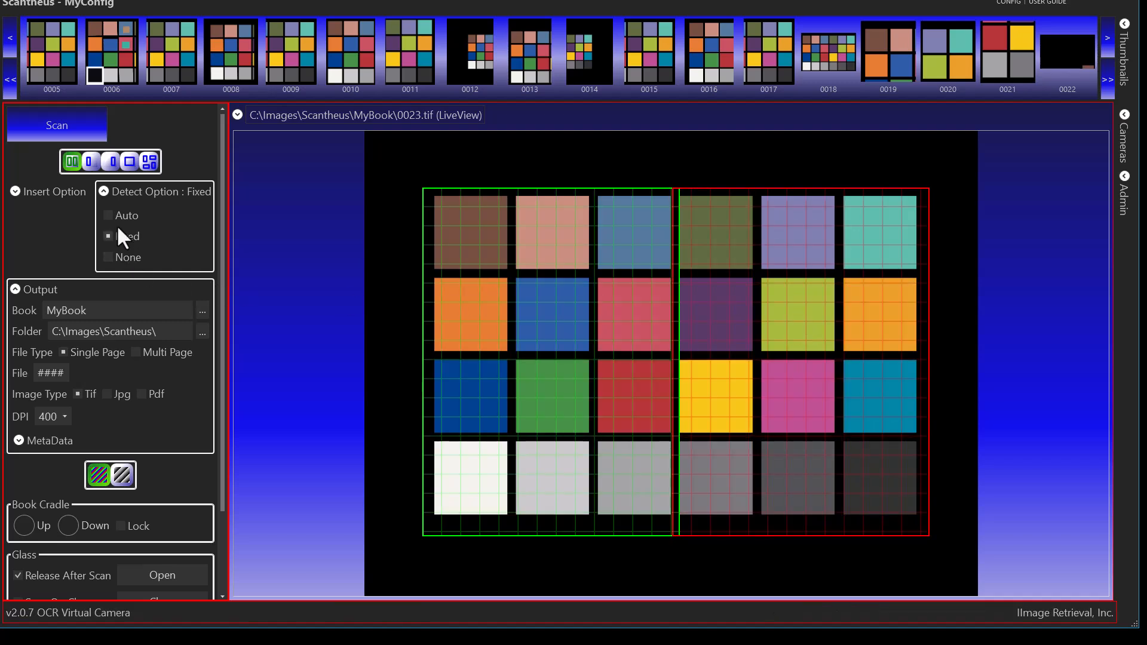
Collapse the detection options, expand the insert options and shorten the mirrored page areas to about 7.20 in high.
{"action": "left_click", "coordinate": [103, 191]}
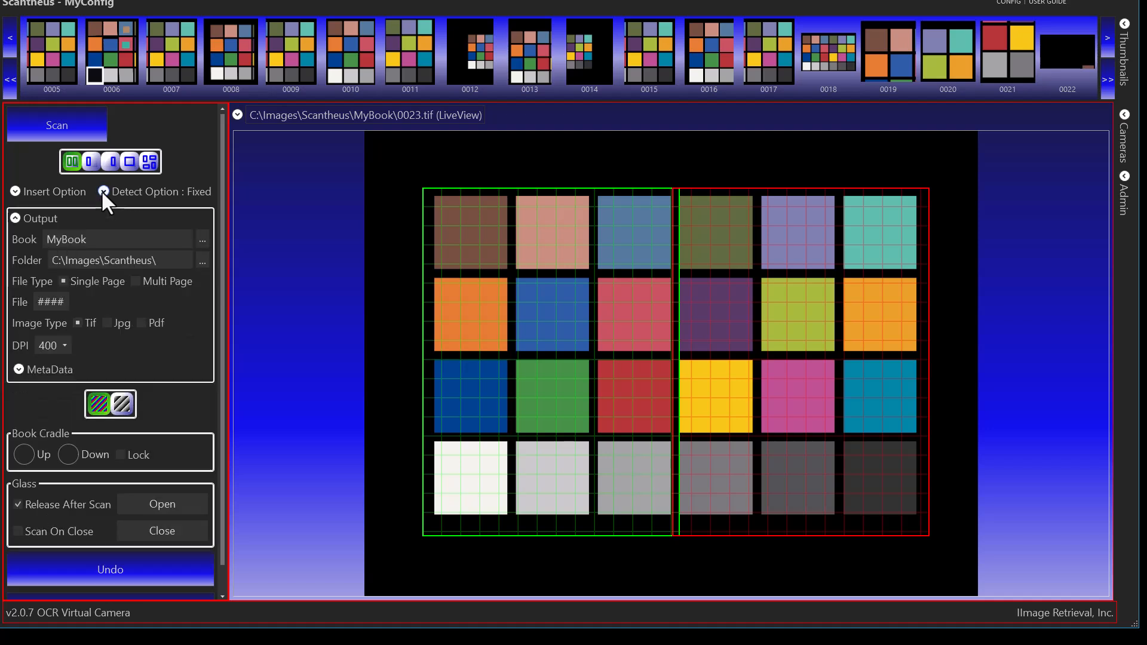
{"action": "left_click", "coordinate": [14, 191]}
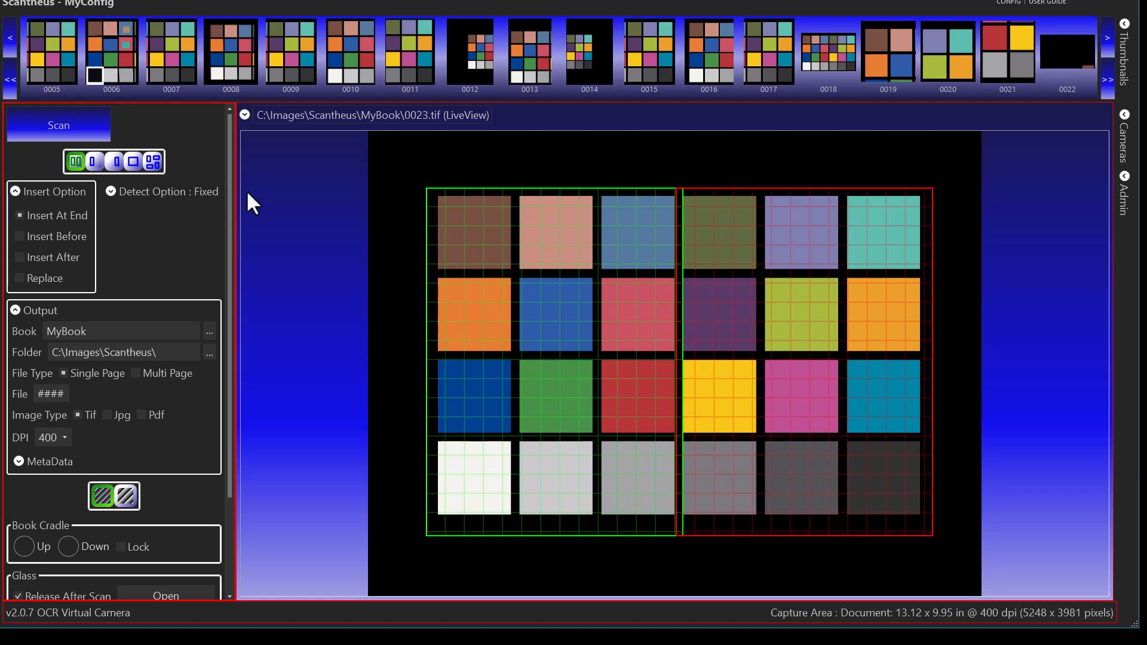
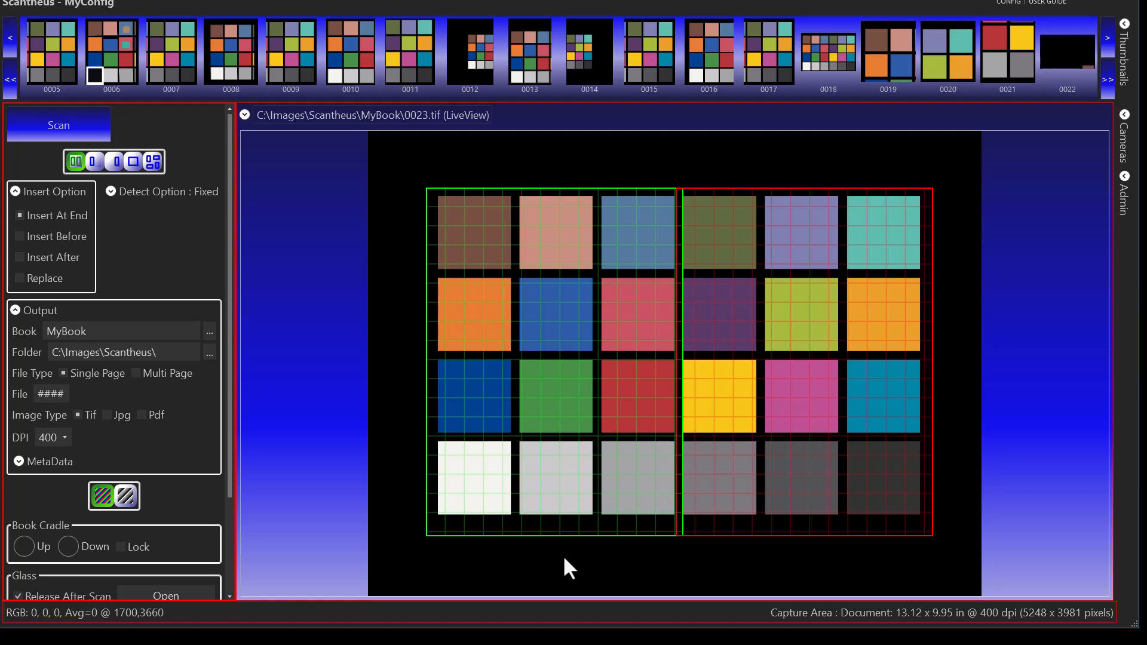
{"action": "left_click_drag", "start_coordinate": [562, 531], "coordinate": [560, 518]}
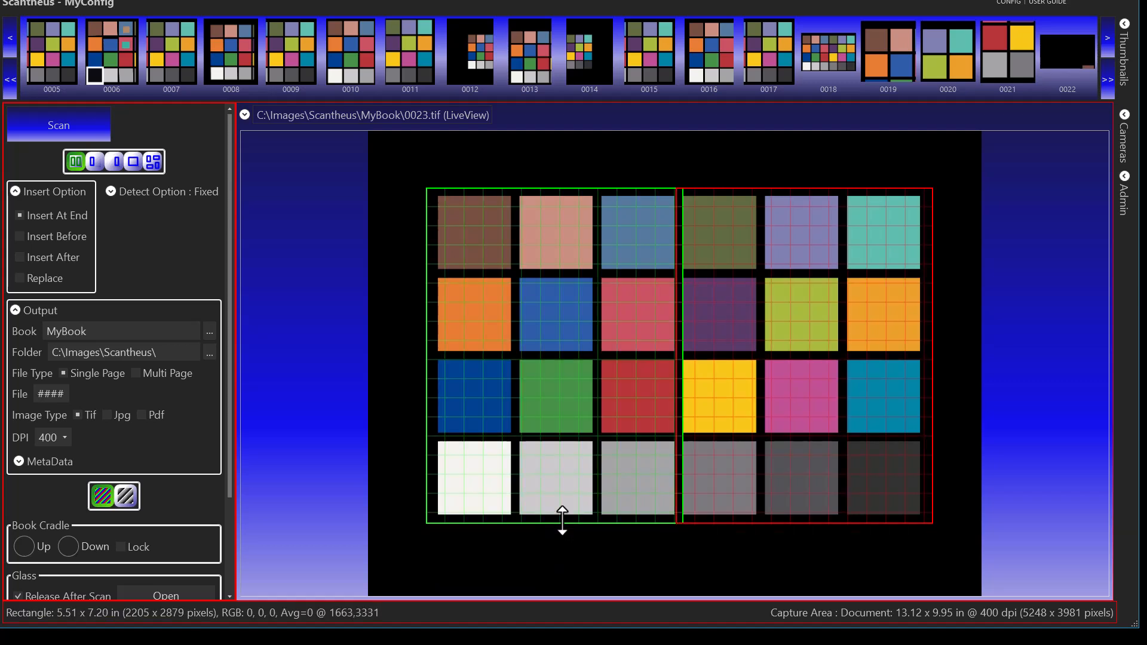
Replace the images starting at 0019 with a new two-page scan using the Replace insert option.
{"action": "left_click", "coordinate": [887, 55]}
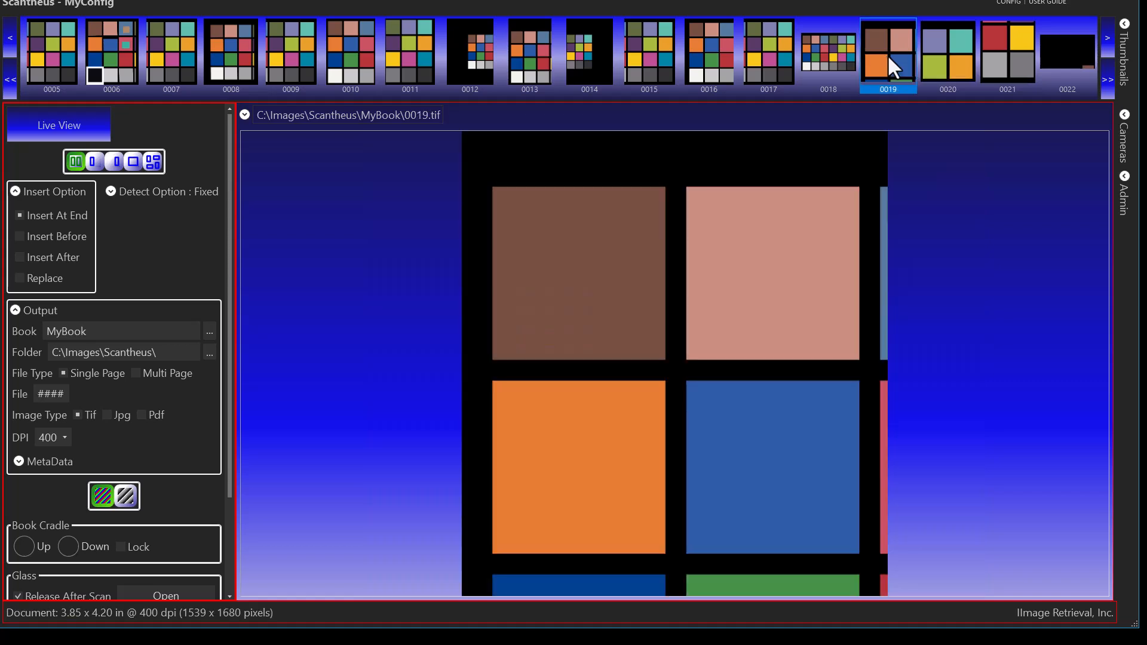
{"action": "left_click", "coordinate": [19, 277]}
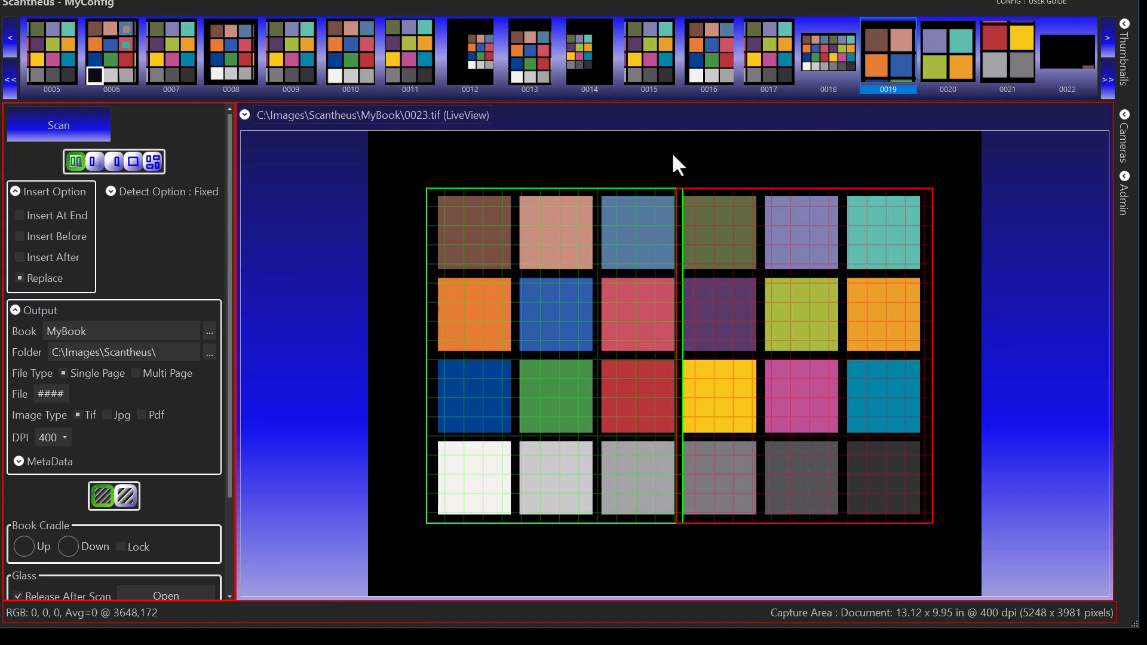
{"action": "left_click", "coordinate": [64, 125]}
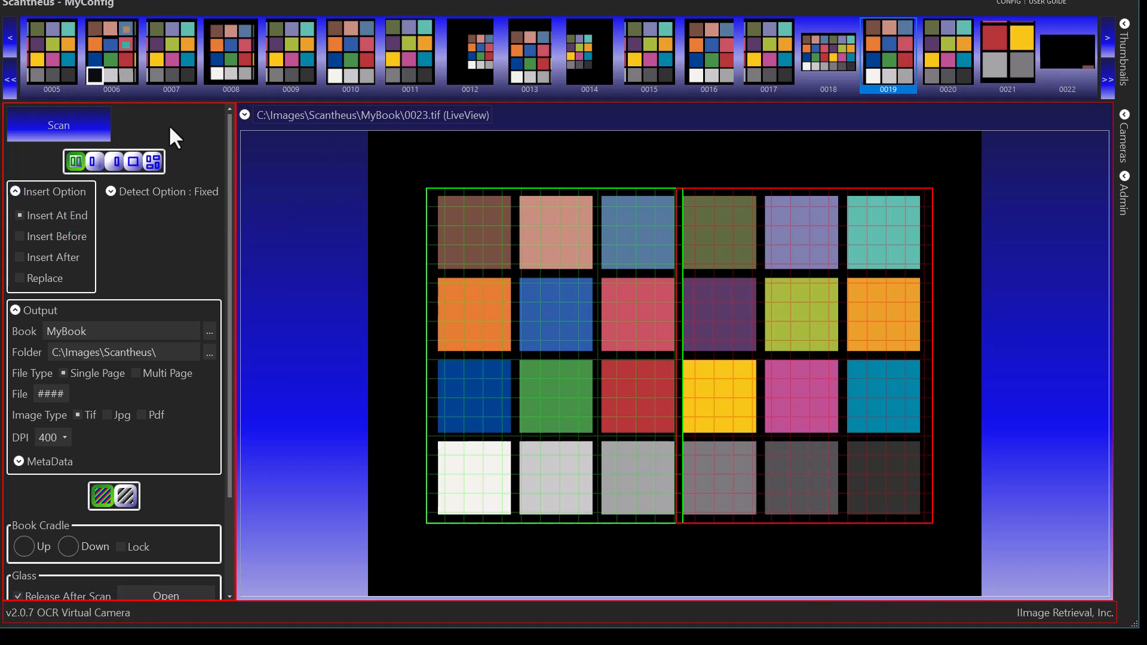
Try to insert a two-page scan after image 0012 with the Insert After option.
{"action": "left_click", "coordinate": [471, 56]}
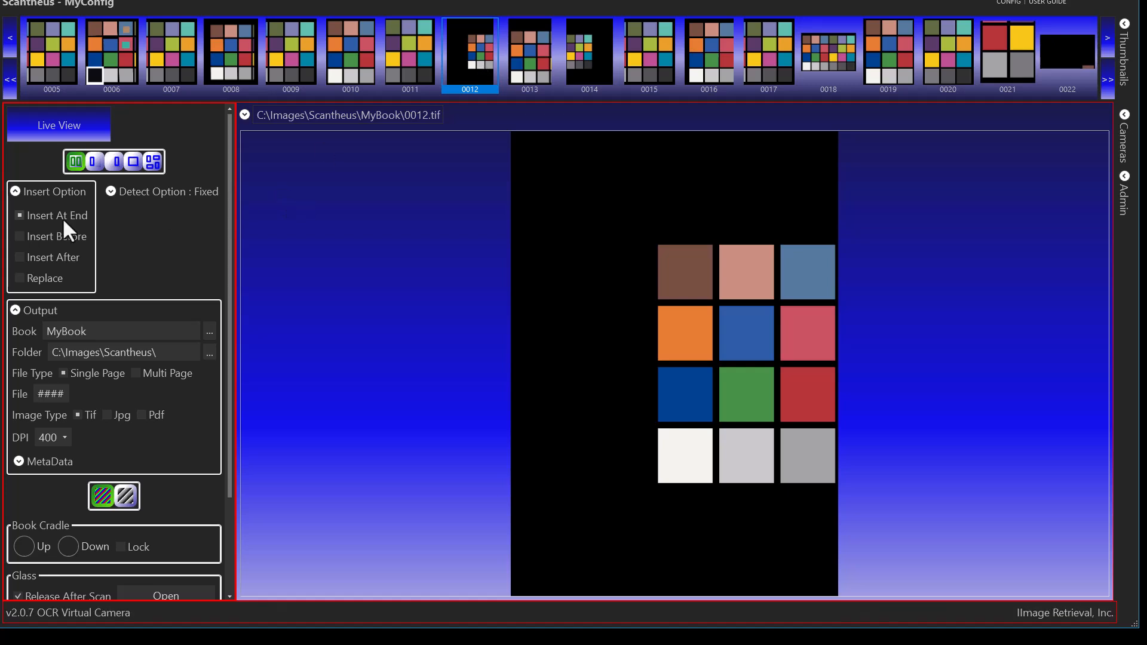
{"action": "left_click", "coordinate": [18, 258]}
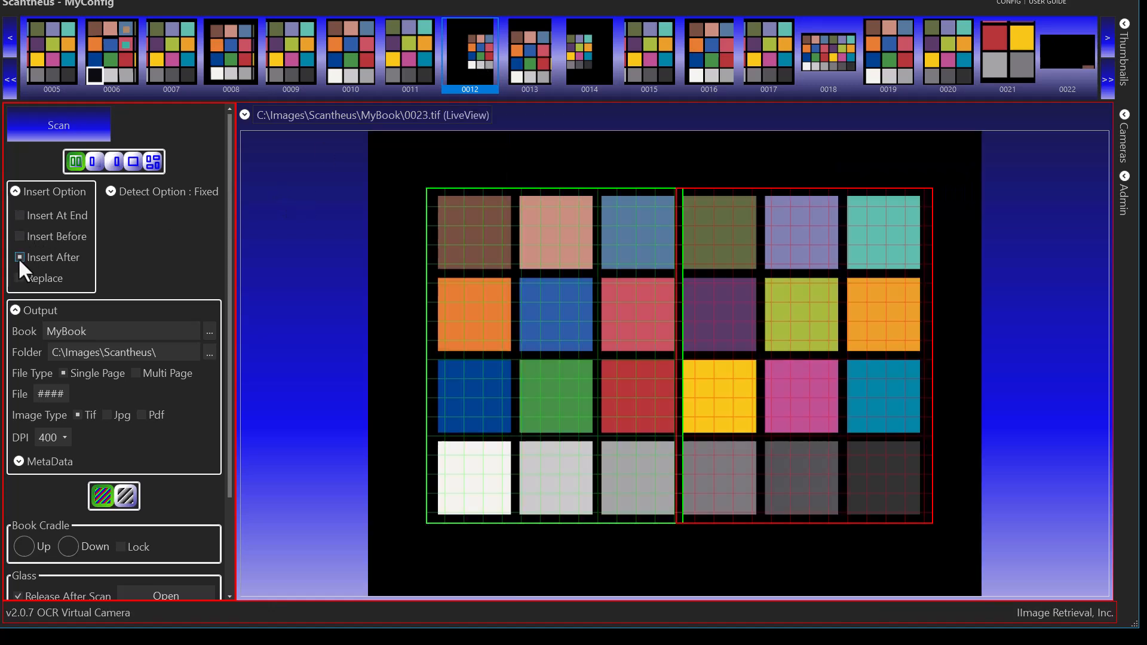
{"action": "left_click", "coordinate": [61, 123]}
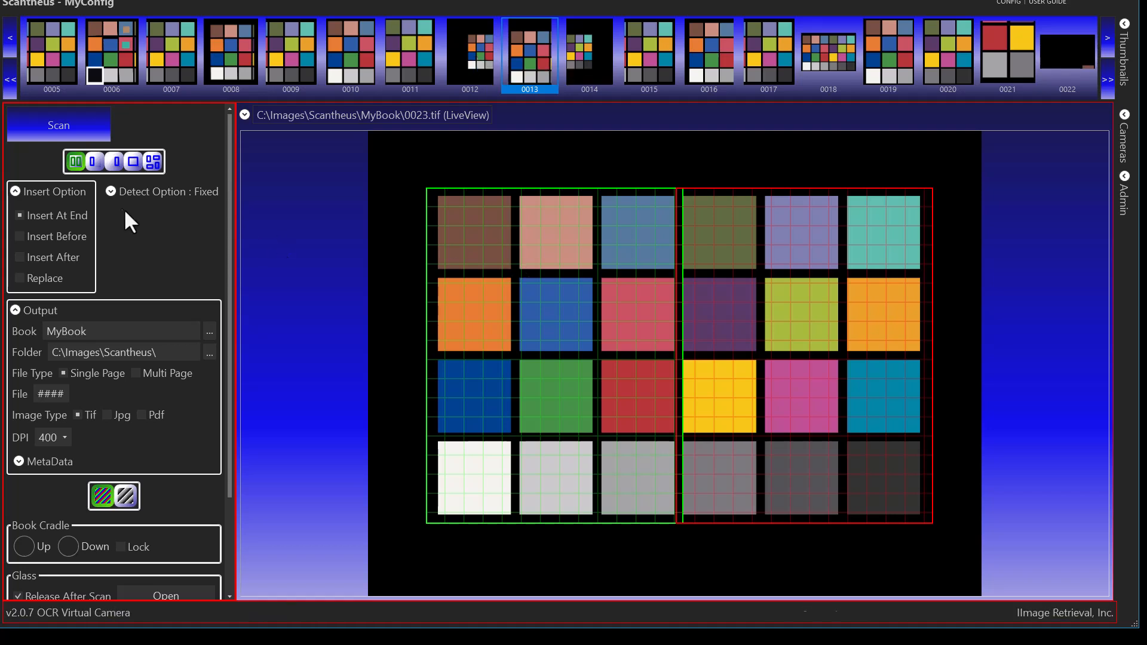
Switch to left-page capture and scan a new page before image 0012 using Insert Before.
{"action": "left_click", "coordinate": [95, 161]}
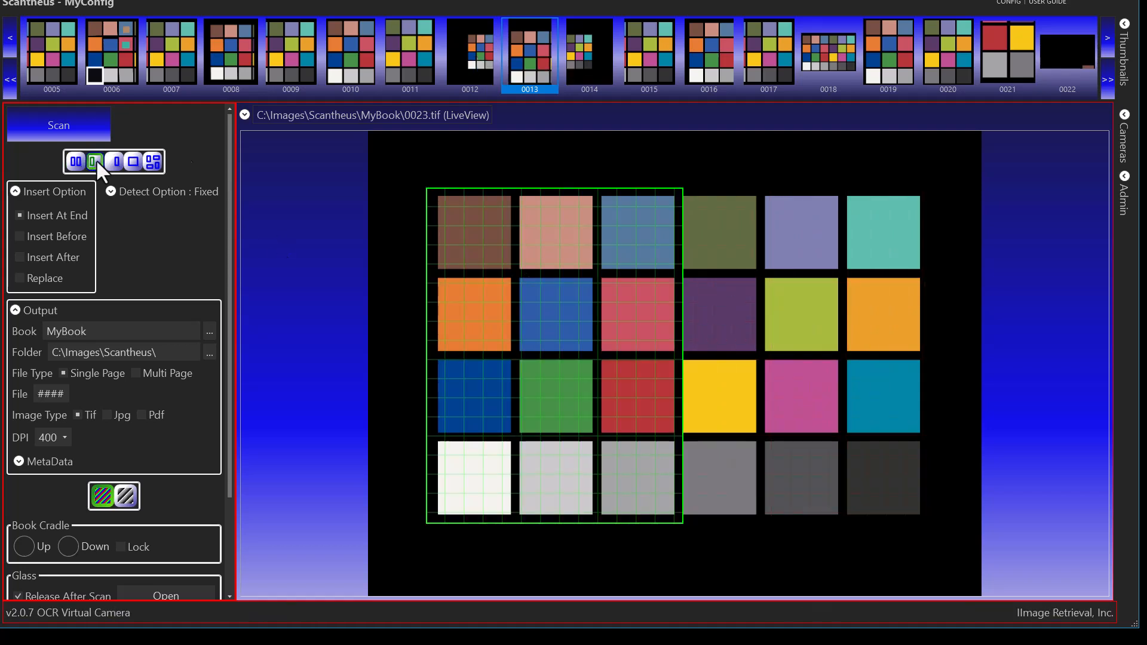
{"action": "left_click", "coordinate": [473, 54]}
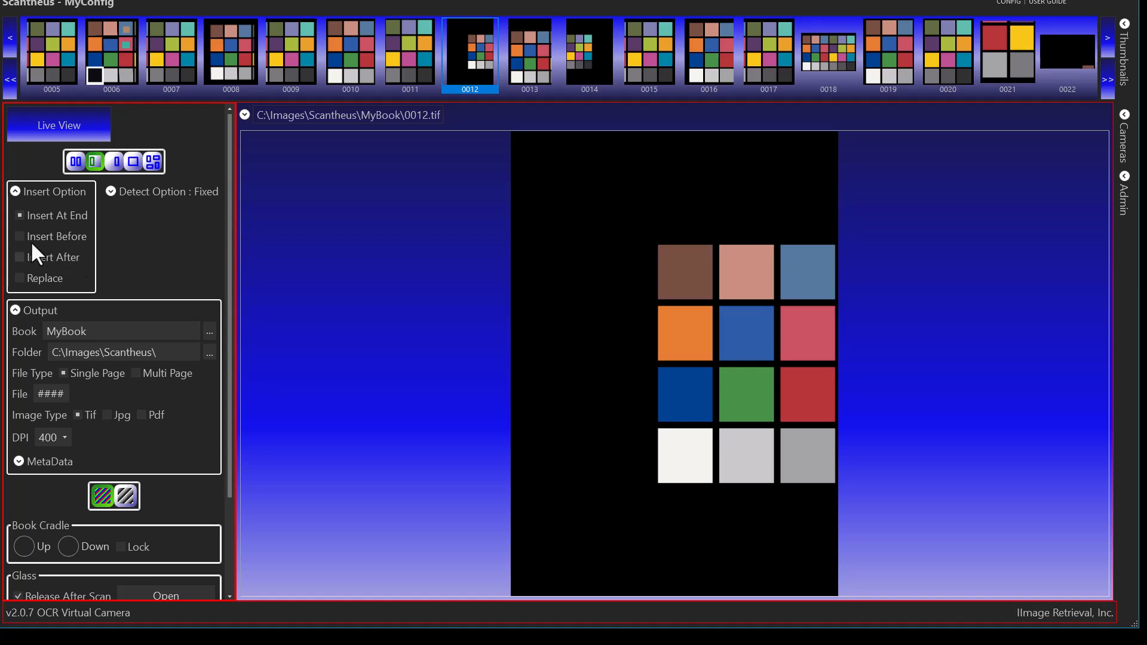
{"action": "left_click", "coordinate": [15, 234]}
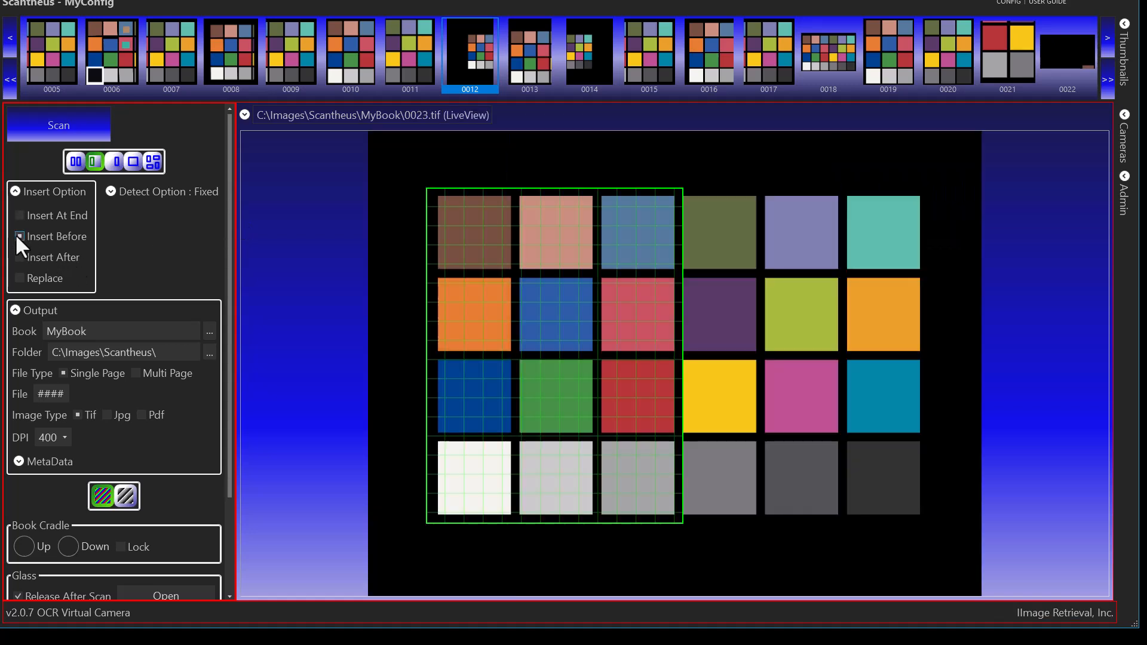
{"action": "left_click", "coordinate": [69, 125]}
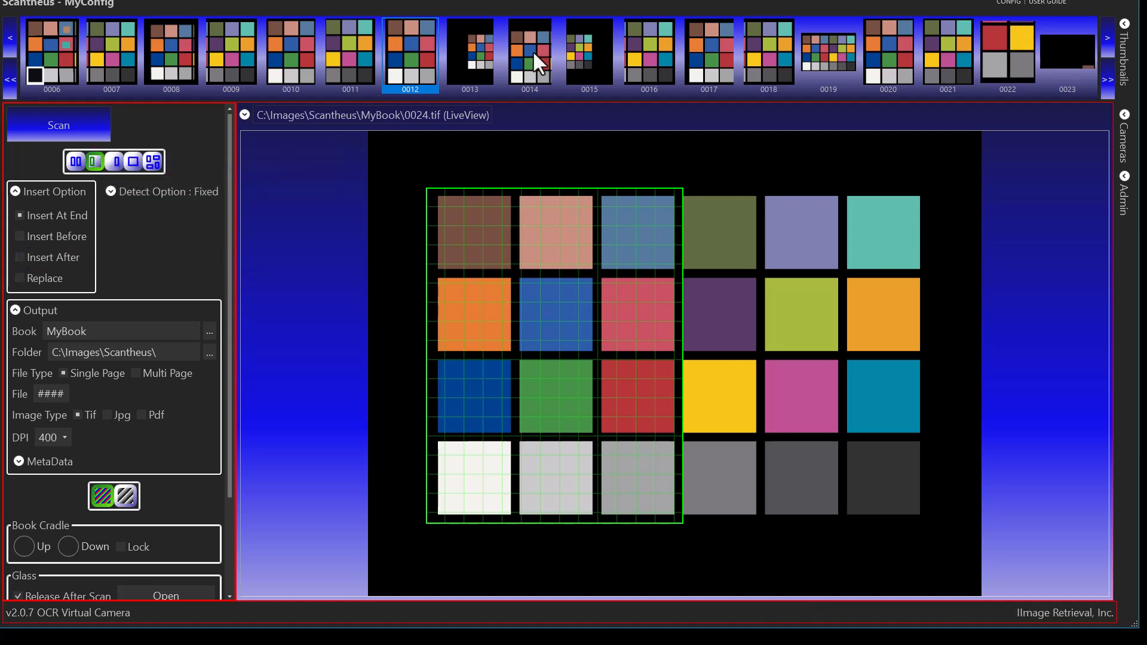
Scan another left page after image 0015 using Insert After.
{"action": "left_click", "coordinate": [589, 50]}
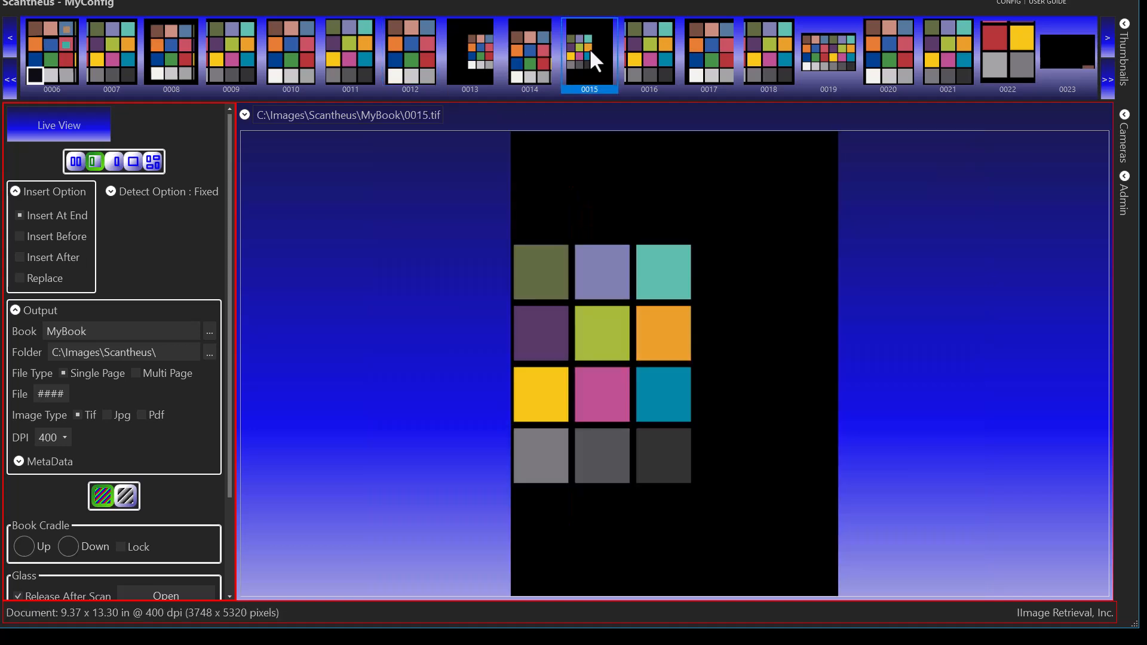
{"action": "left_click", "coordinate": [18, 256]}
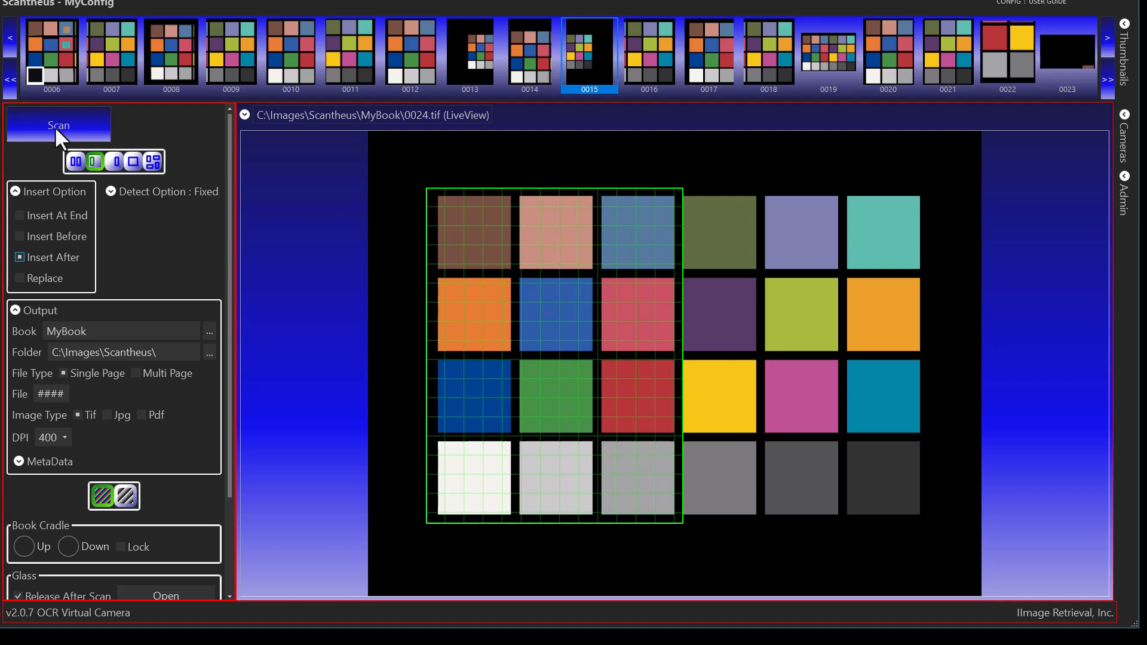
{"action": "left_click", "coordinate": [55, 126]}
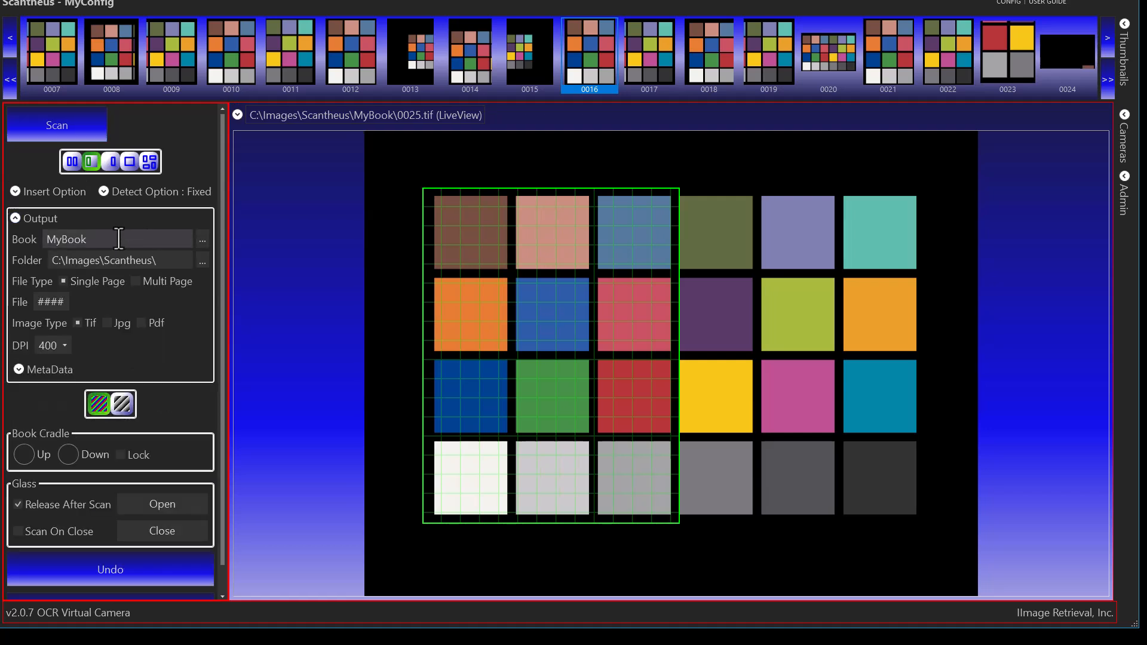
Set the output book name to Yearbook and load that book's images.
{"action": "mouse_move", "coordinate": [118, 238]}
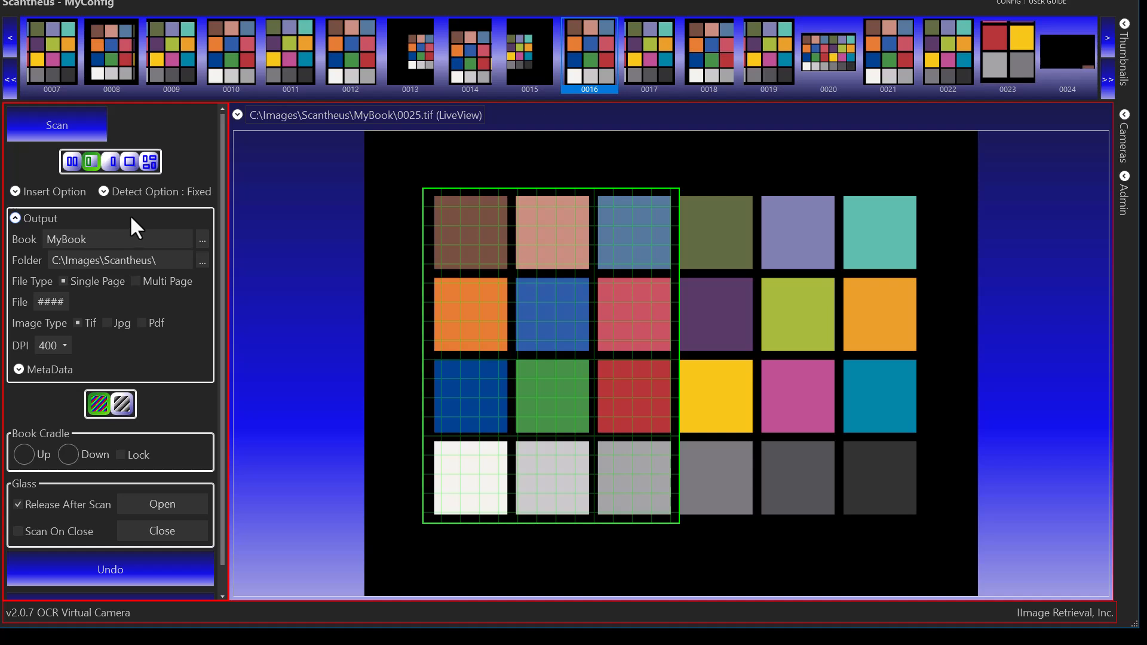
{"action": "left_click", "coordinate": [90, 239]}
{"action": "left_click_drag", "start_coordinate": [89, 239], "coordinate": [46, 239]}
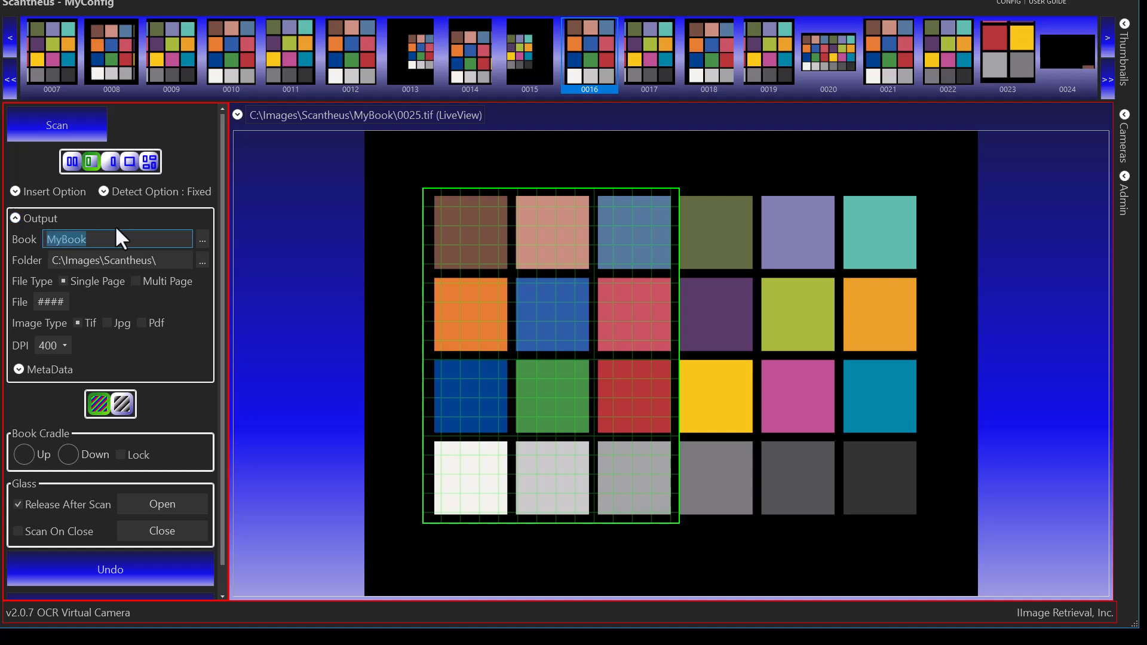
{"action": "type", "text": "Y"}
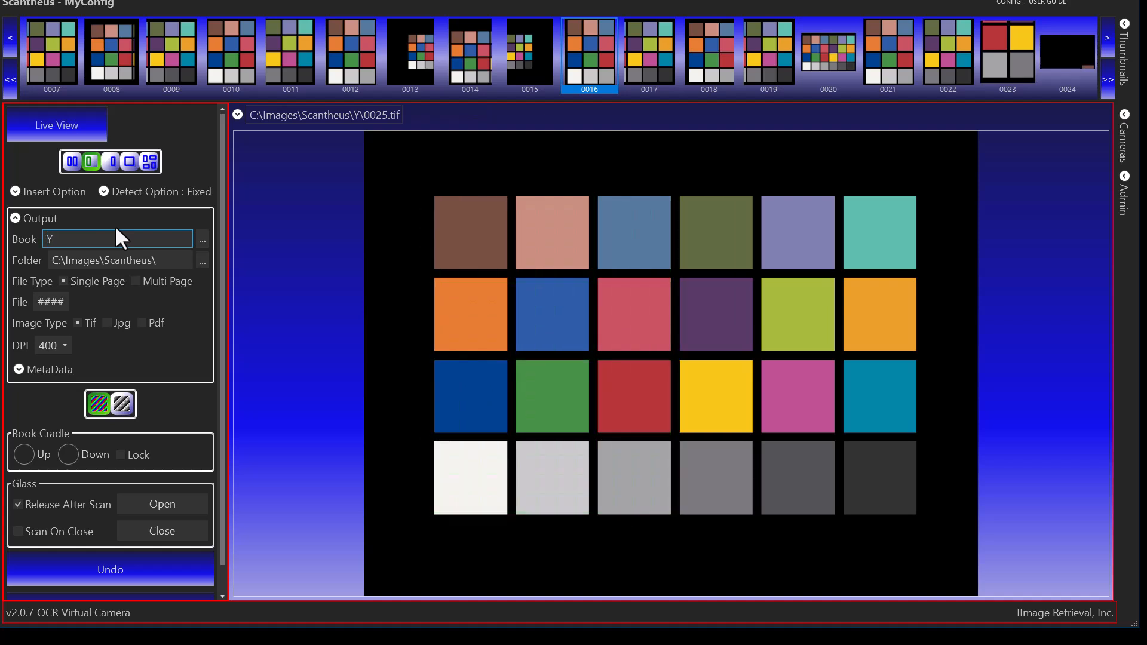
{"action": "type", "text": "earbook"}
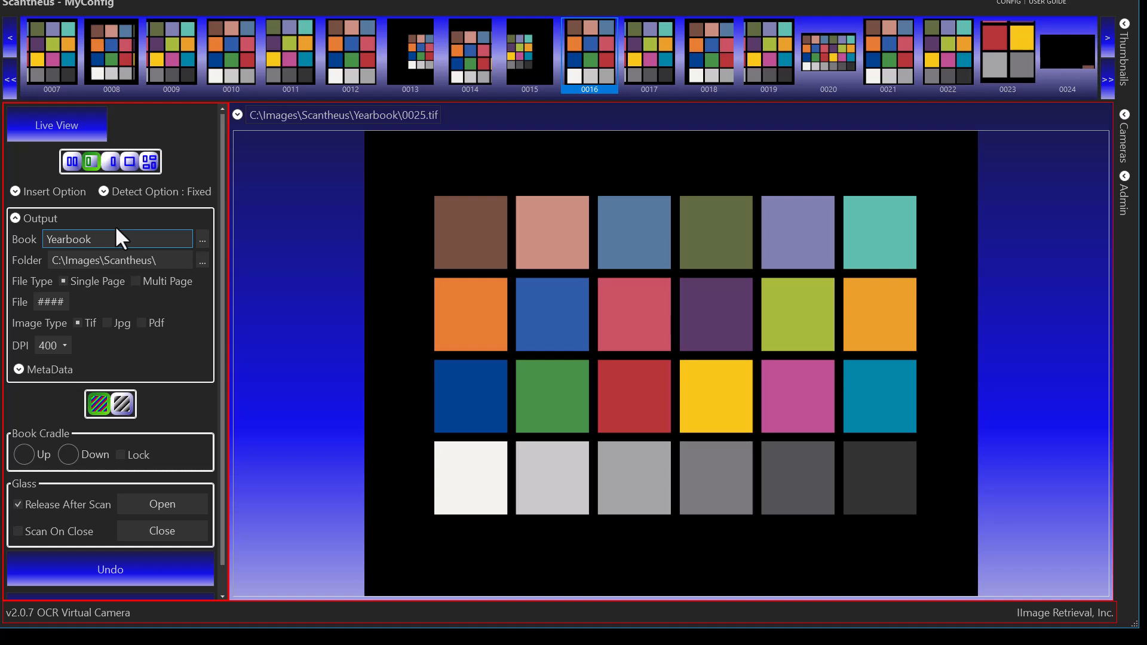
{"action": "key", "text": "Tab"}
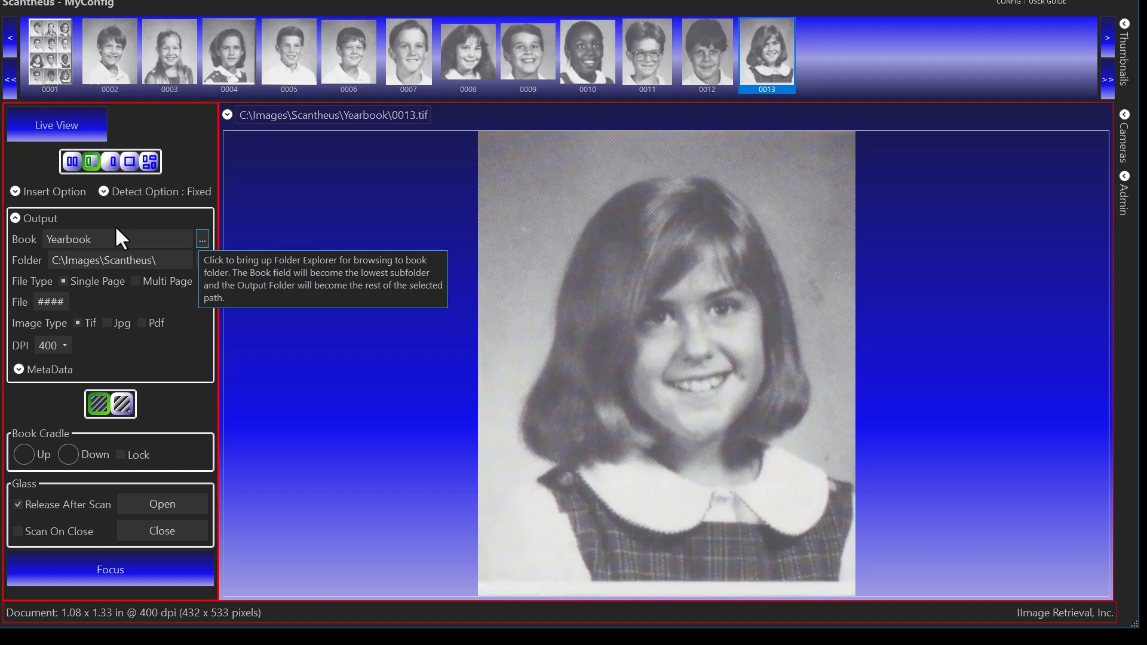
Set the output book name to MyBook1 and change it back to MyBook.
{"action": "left_click_drag", "start_coordinate": [105, 241], "coordinate": [46, 239]}
{"action": "type", "text": "MyBook1"}
{"action": "key", "text": "Tab"}
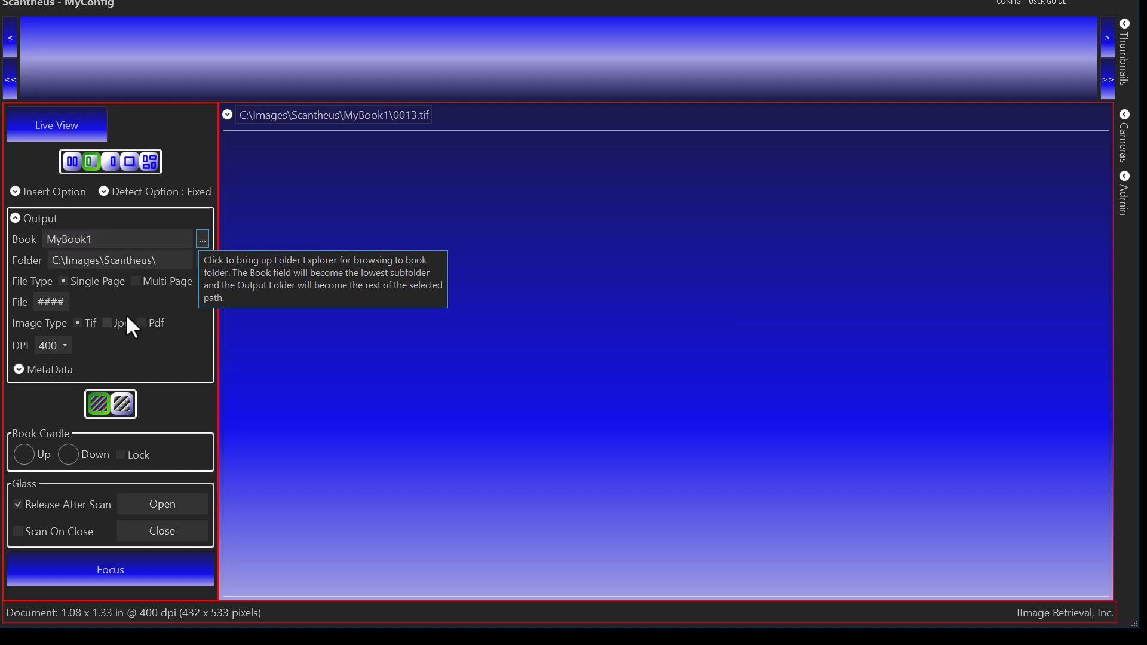
{"action": "left_click", "coordinate": [87, 239]}
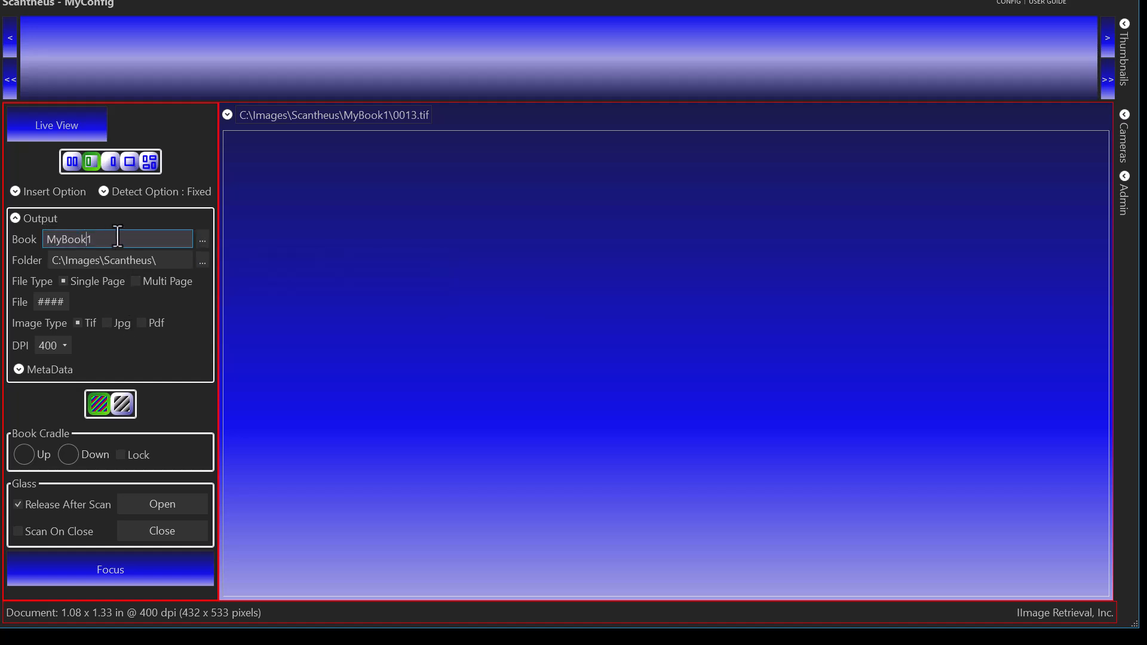
{"action": "key", "text": "Delete"}
{"action": "key", "text": "Tab"}
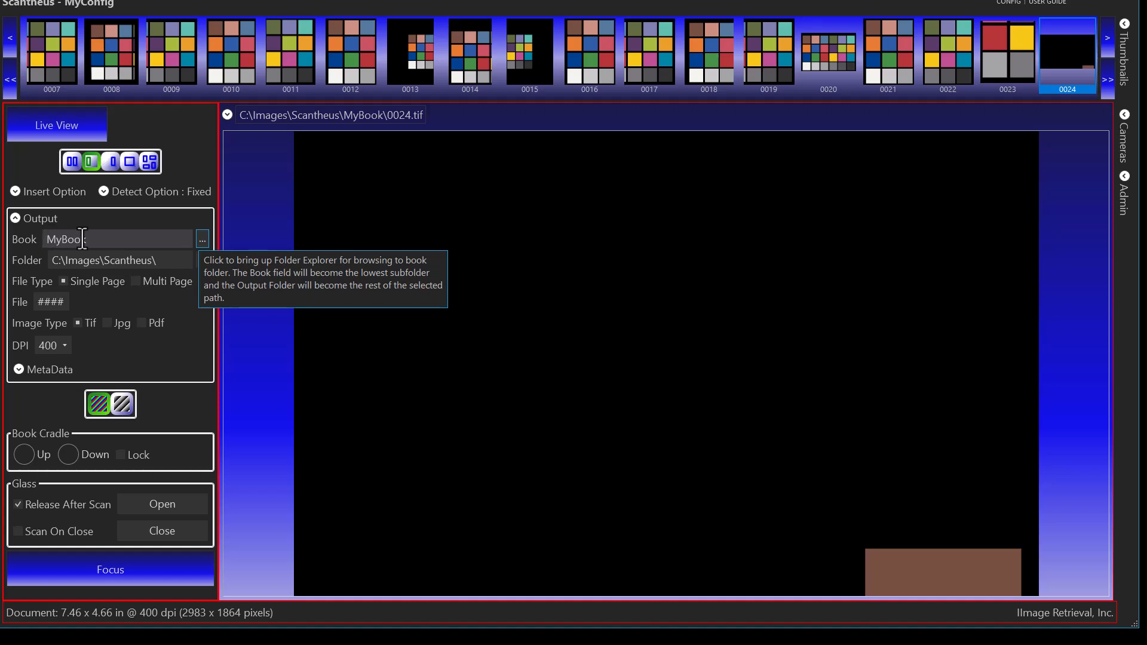
Browse the folders in C:\Images\Scantheus and select Yearbook as the output book.
{"action": "left_click", "coordinate": [202, 239]}
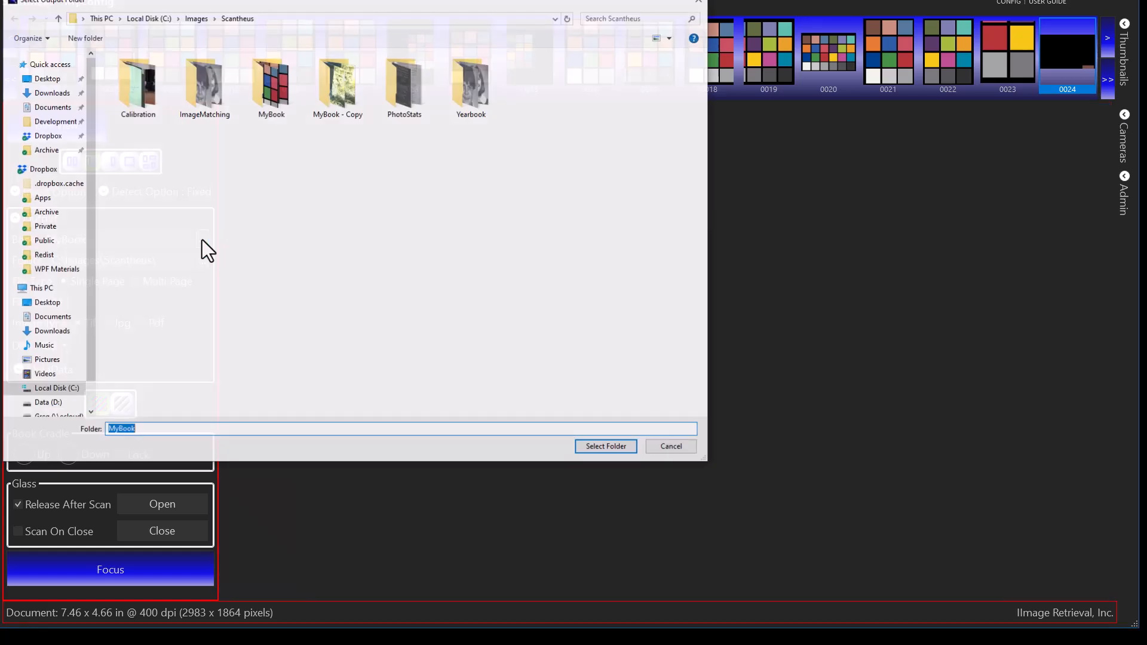
{"action": "left_click", "coordinate": [453, 94]}
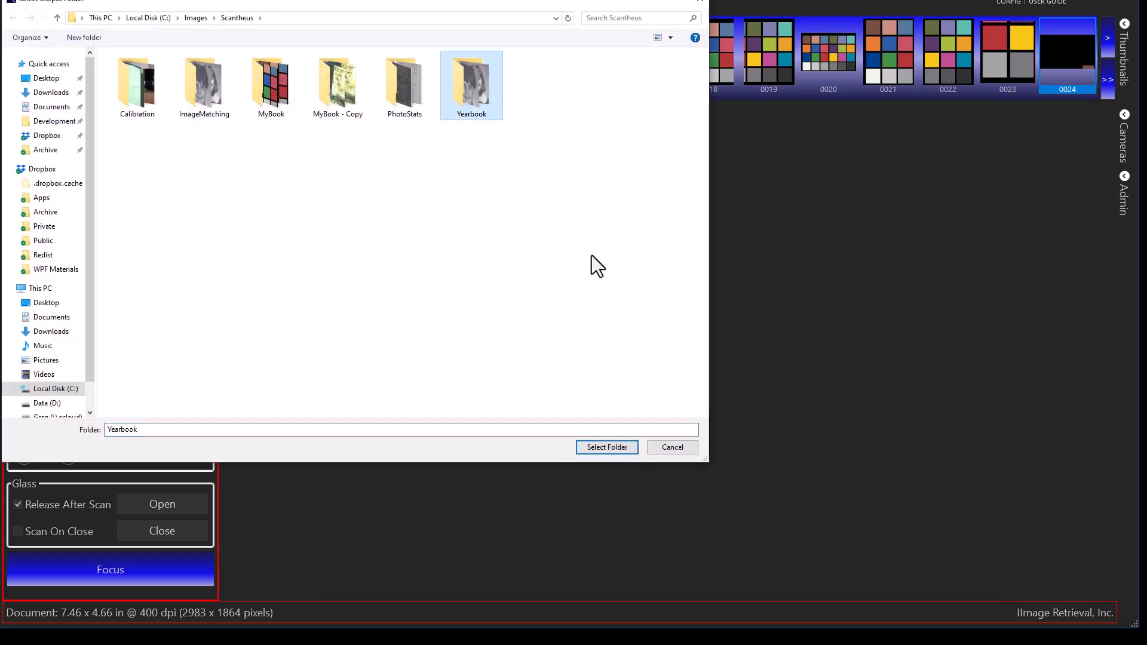
{"action": "left_click", "coordinate": [606, 447]}
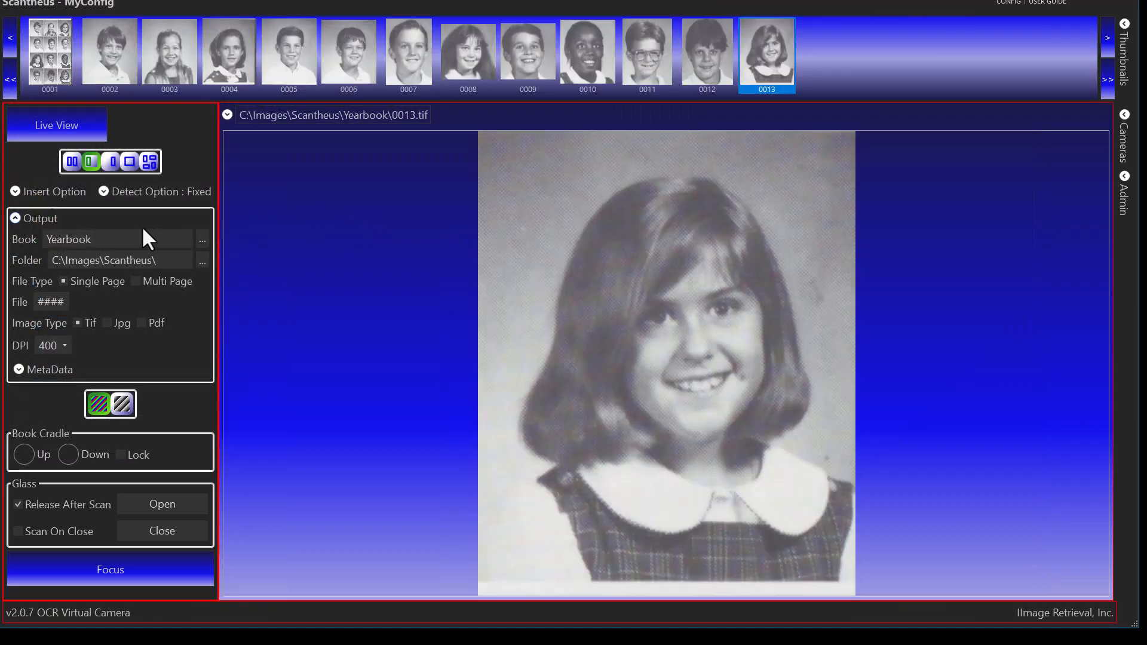
Collapse the output options and start Live View for the Yearbook book.
{"action": "mouse_move", "coordinate": [119, 240]}
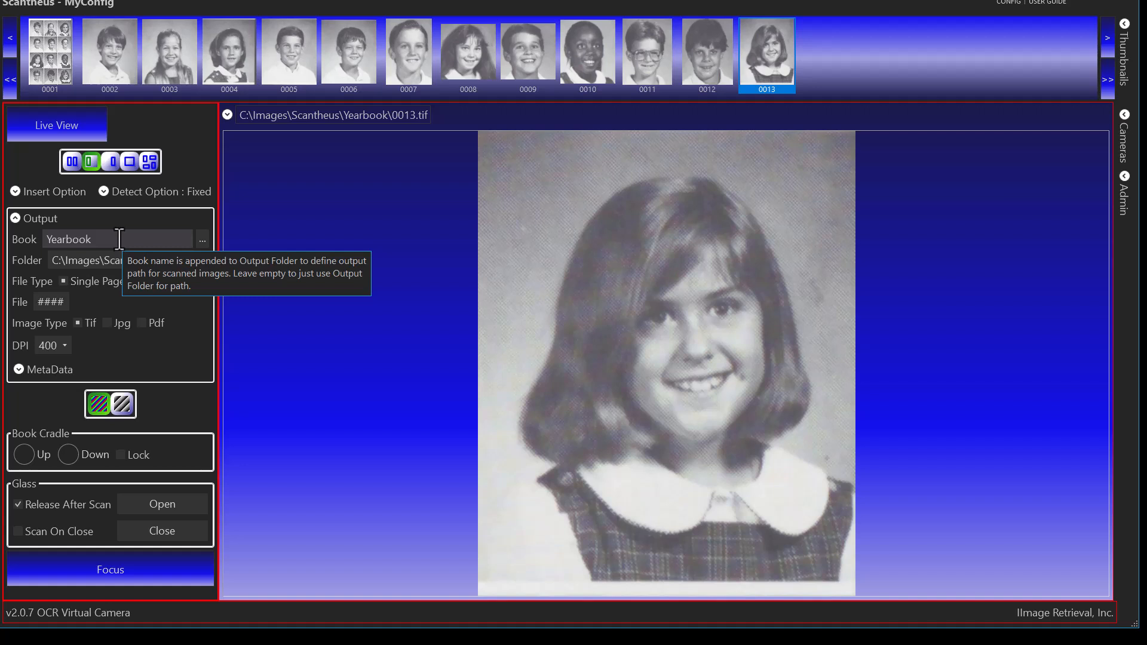
{"action": "mouse_move", "coordinate": [157, 268]}
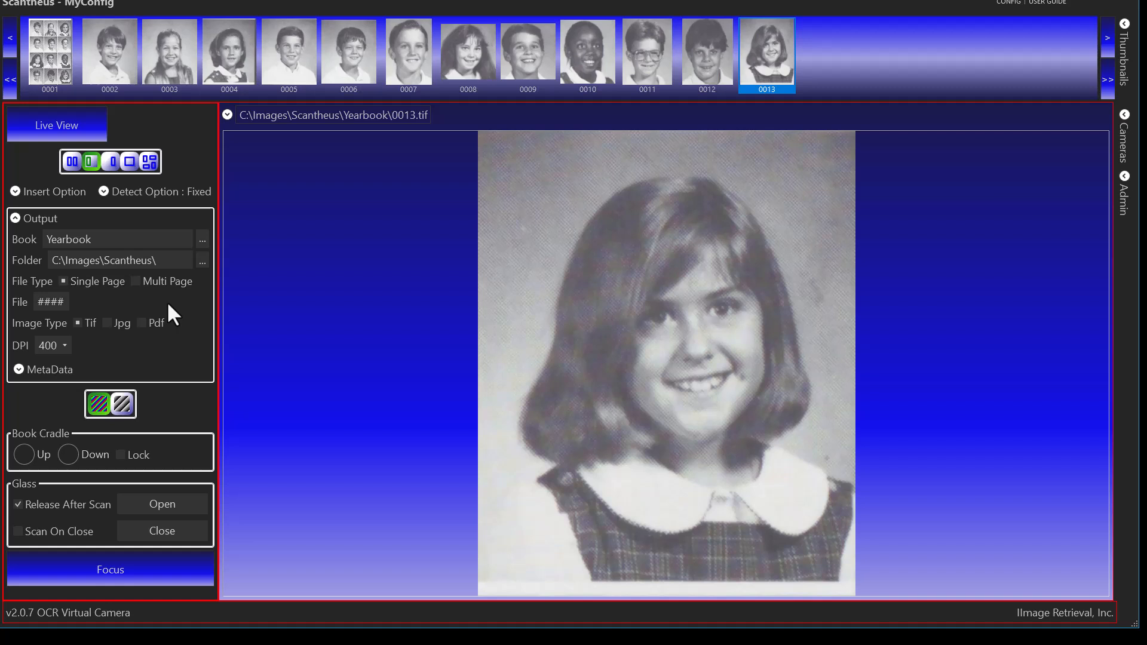
{"action": "left_click", "coordinate": [13, 219]}
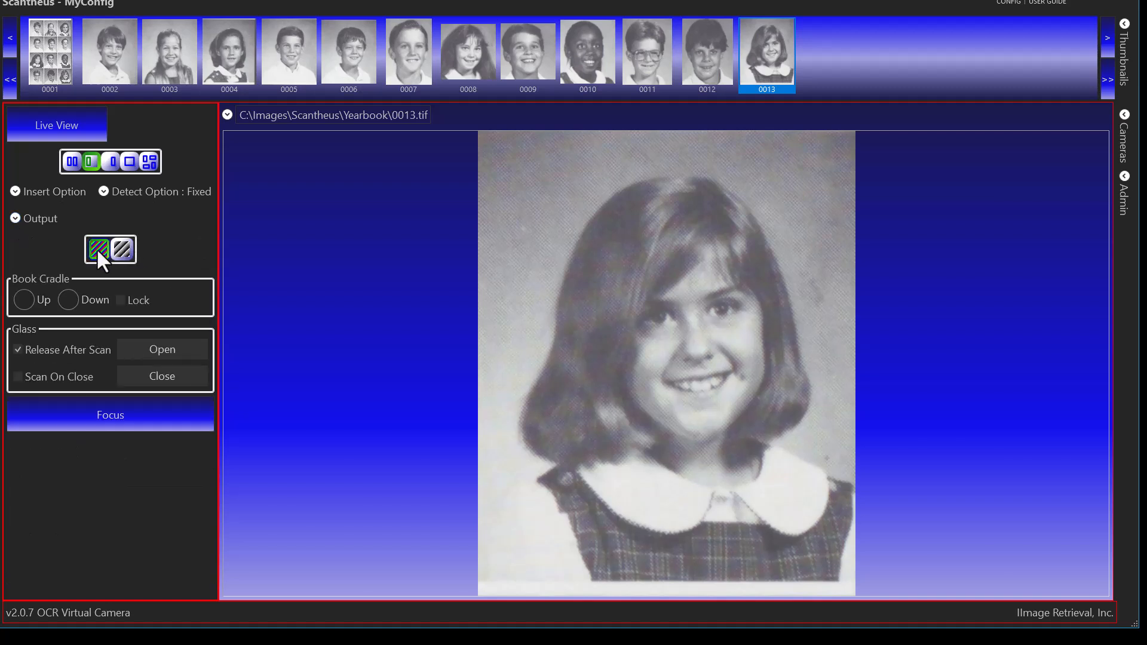
{"action": "left_click", "coordinate": [40, 128]}
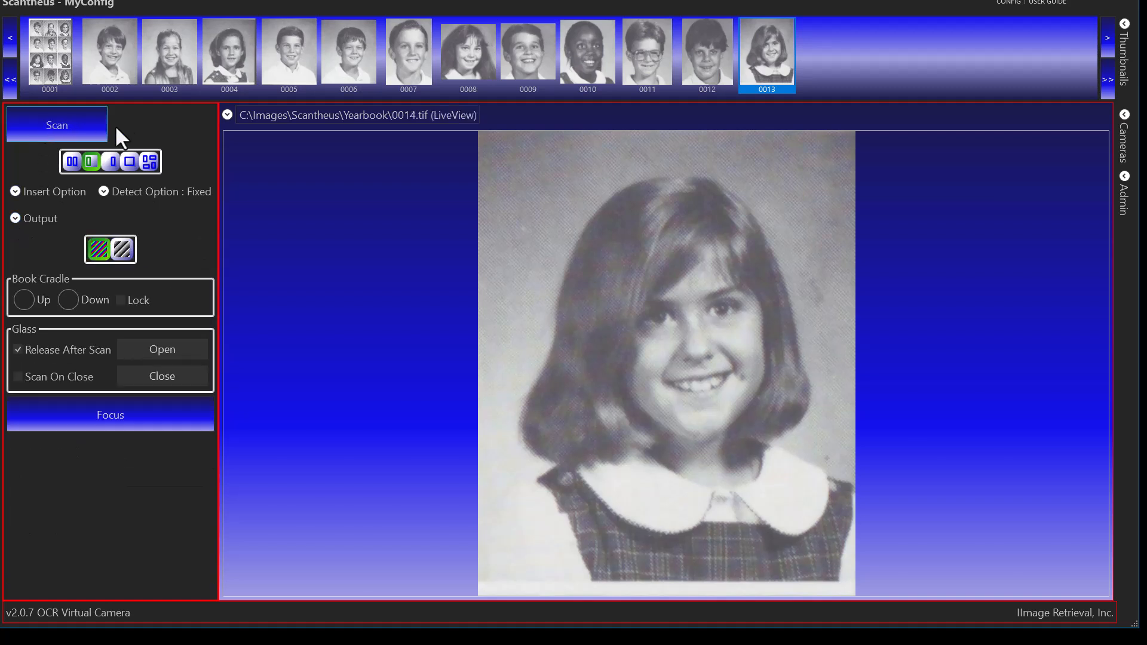
Switch the capture to grayscale and set the output book name to MyBook.
{"action": "left_click", "coordinate": [122, 249]}
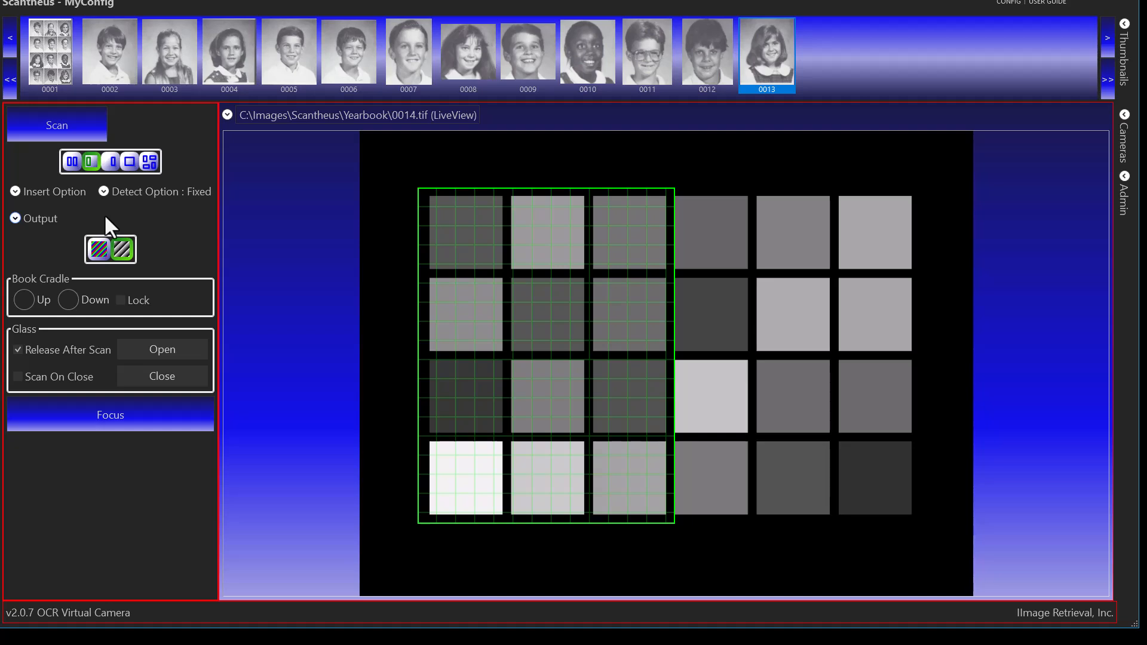
{"action": "left_click", "coordinate": [15, 218]}
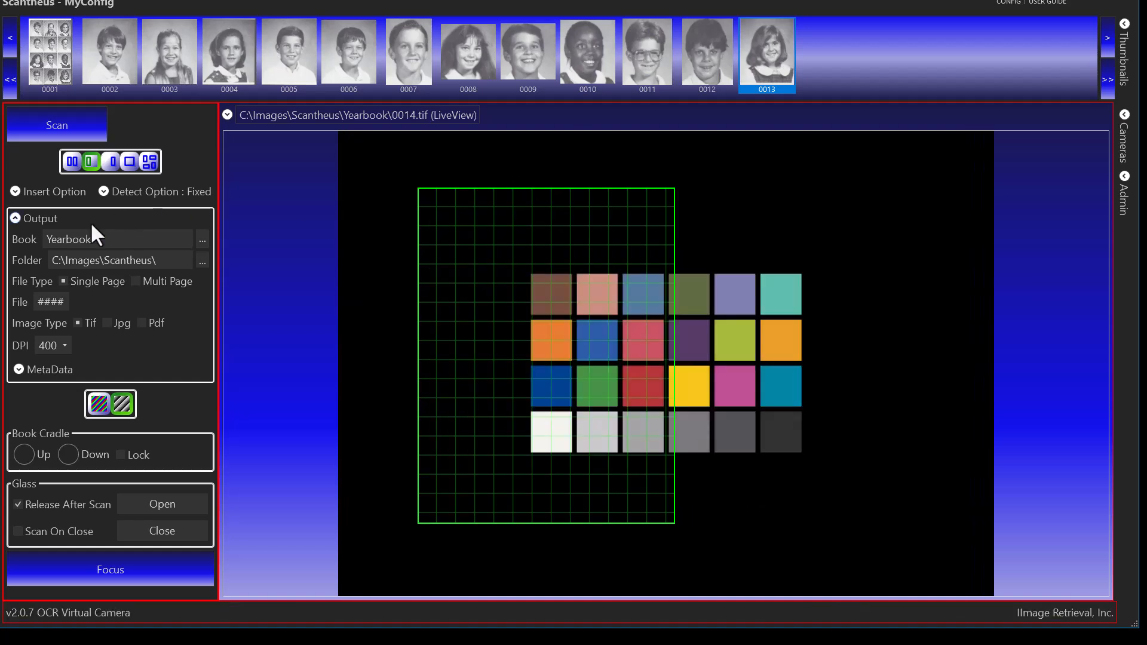
{"action": "double_click", "coordinate": [49, 242]}
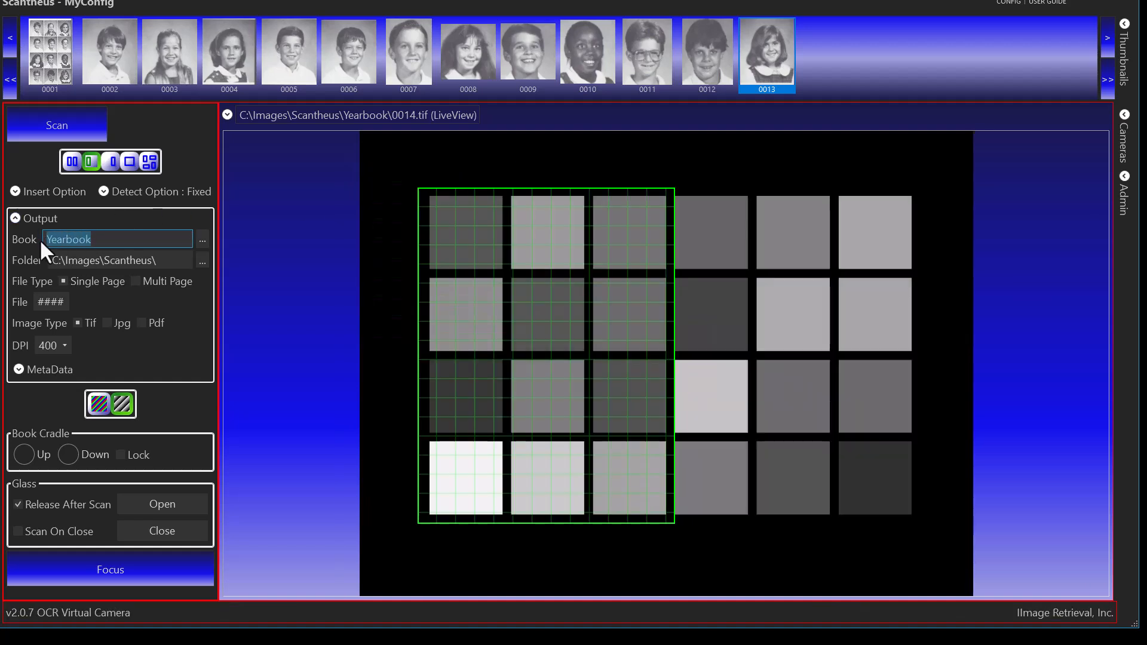
{"action": "type", "text": "MyBook"}
{"action": "key", "text": "Tab"}
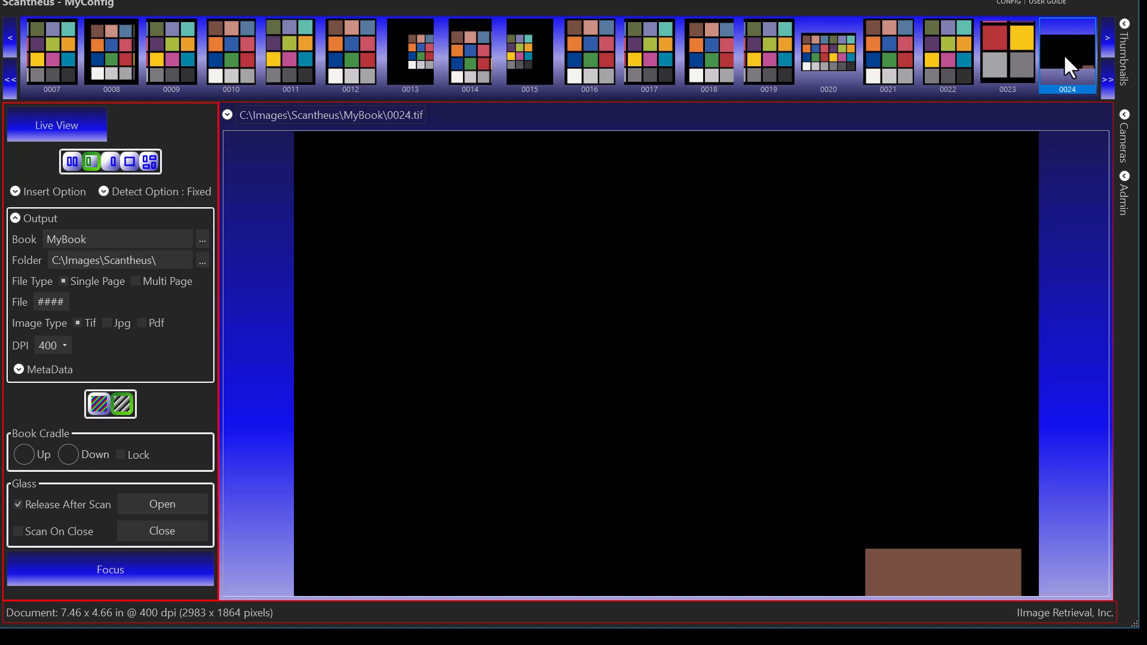
Delete image 0024 from the MyBook book.
{"action": "key", "text": "Delete"}
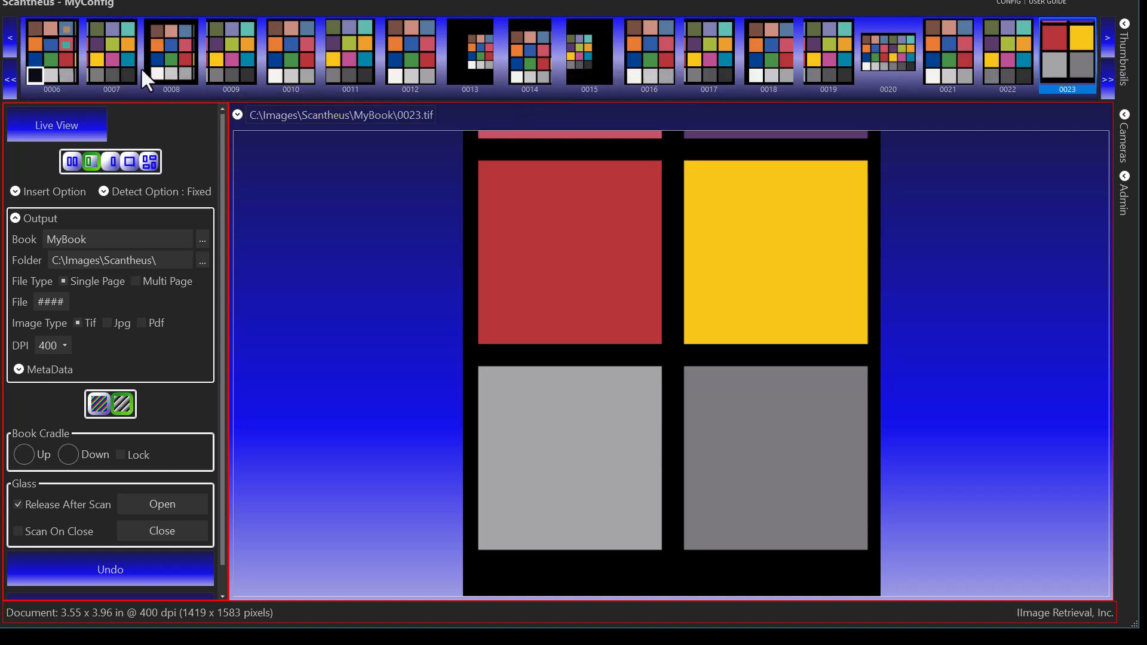
View images 0006 and 0009, and step back one image at a time from 0006 to image 0002.
{"action": "left_click", "coordinate": [61, 60]}
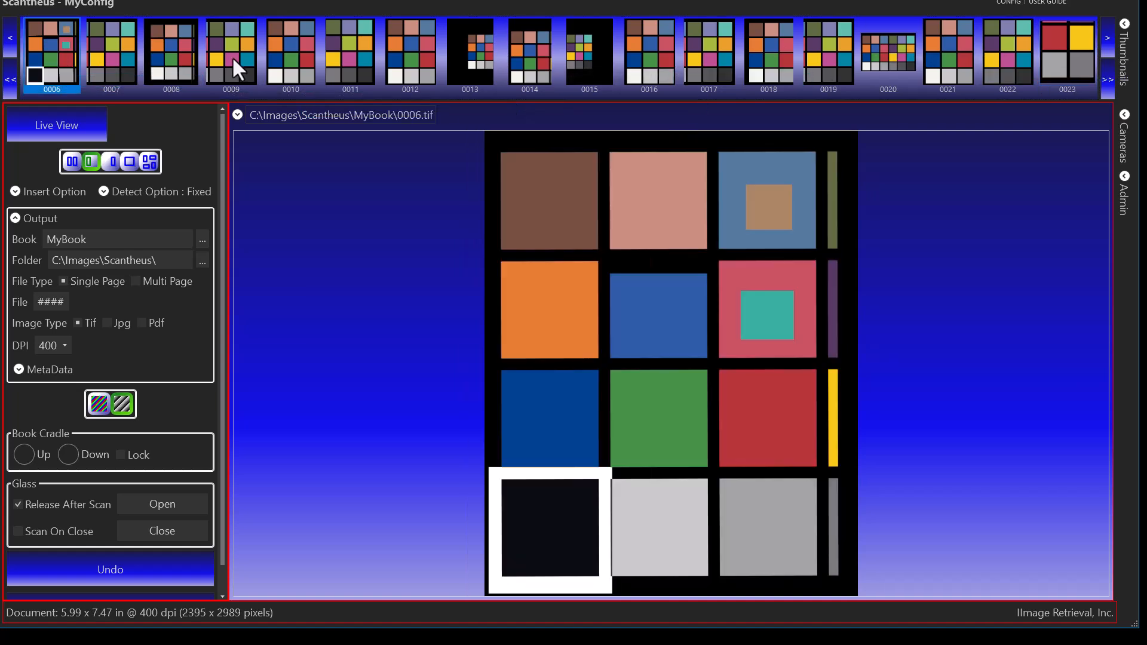
{"action": "left_click", "coordinate": [231, 56]}
{"action": "left_click", "coordinate": [65, 76]}
{"action": "left_click", "coordinate": [11, 43]}
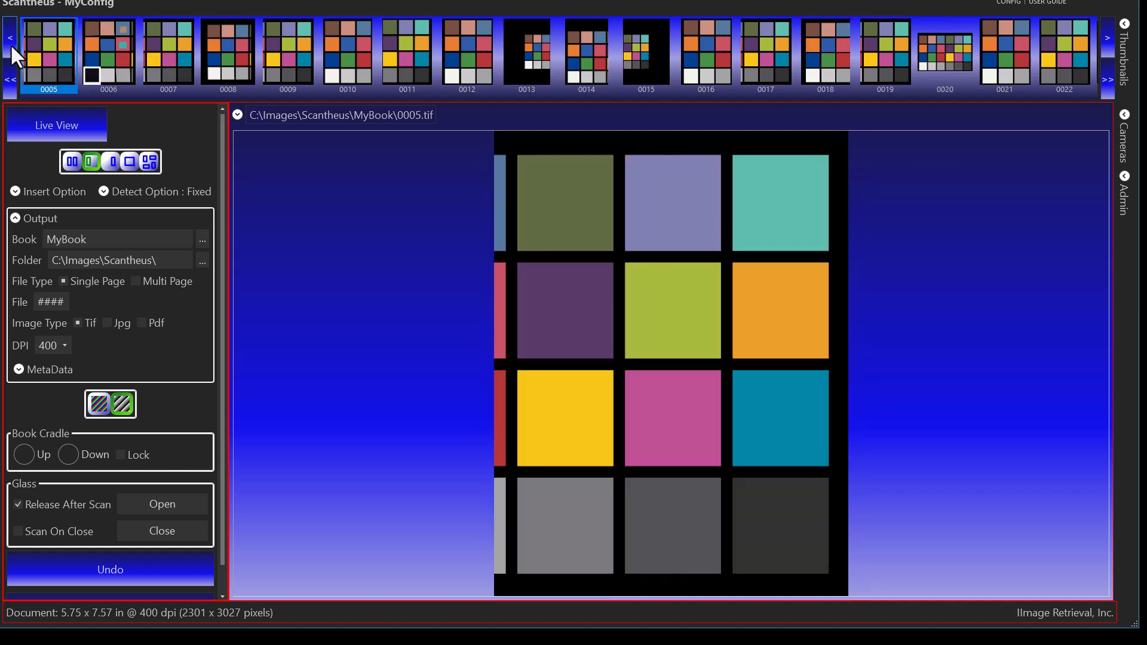
{"action": "left_click", "coordinate": [10, 45]}
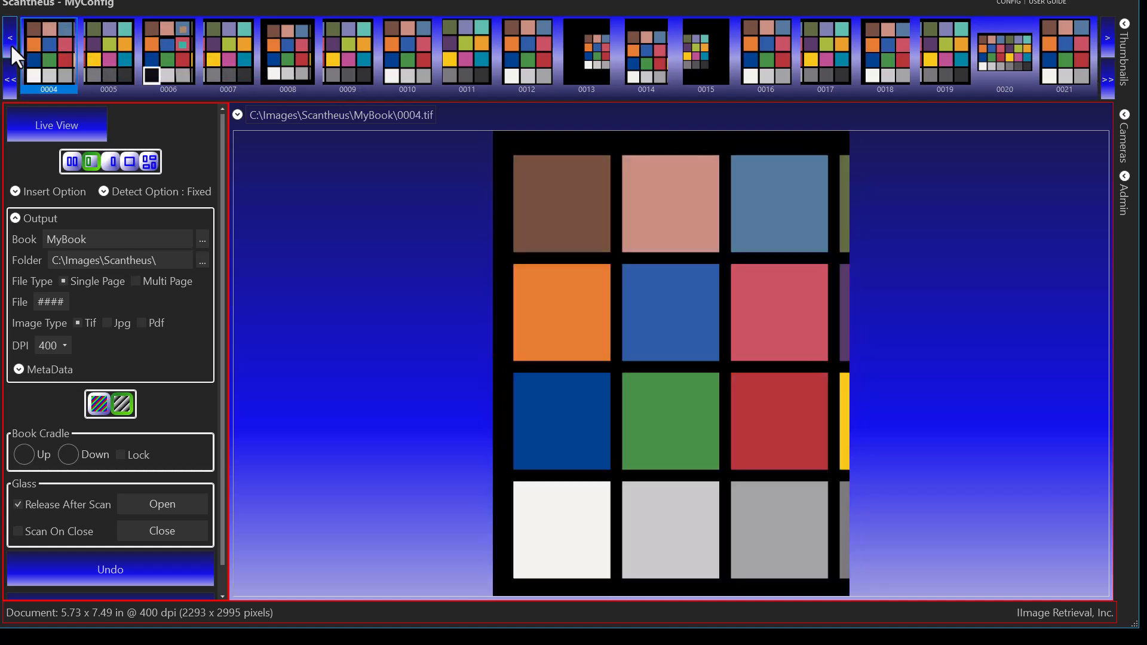
{"action": "left_click", "coordinate": [9, 45]}
{"action": "left_click", "coordinate": [10, 44]}
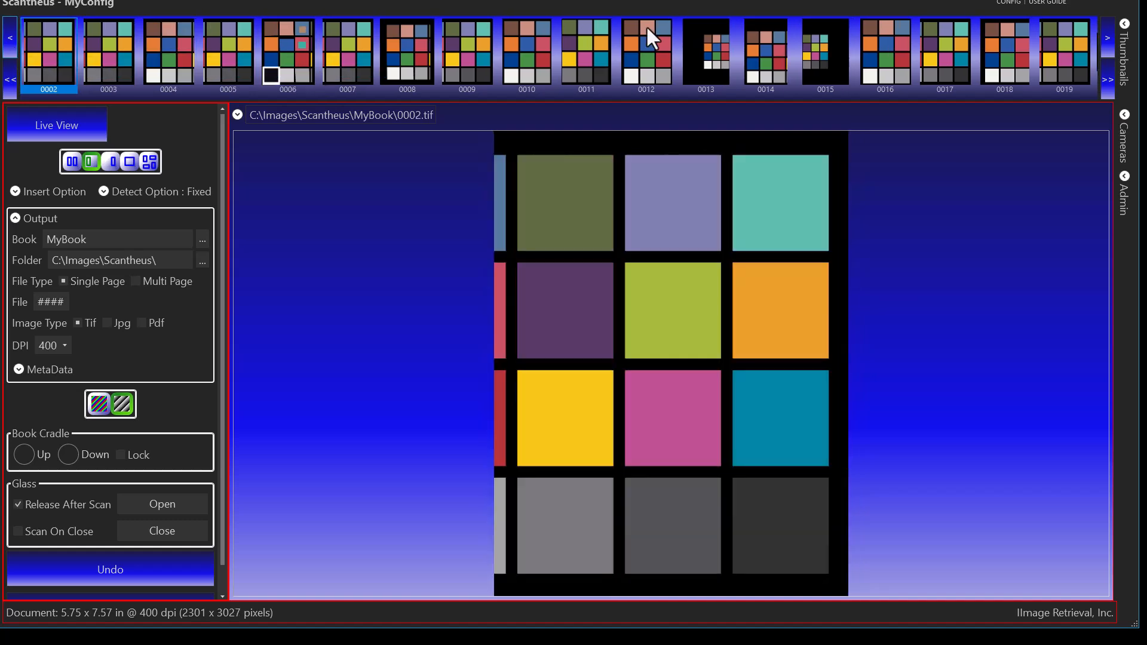
Jump forward and back through the book ten images at a time, ending on image 0001.
{"action": "left_click", "coordinate": [1105, 81]}
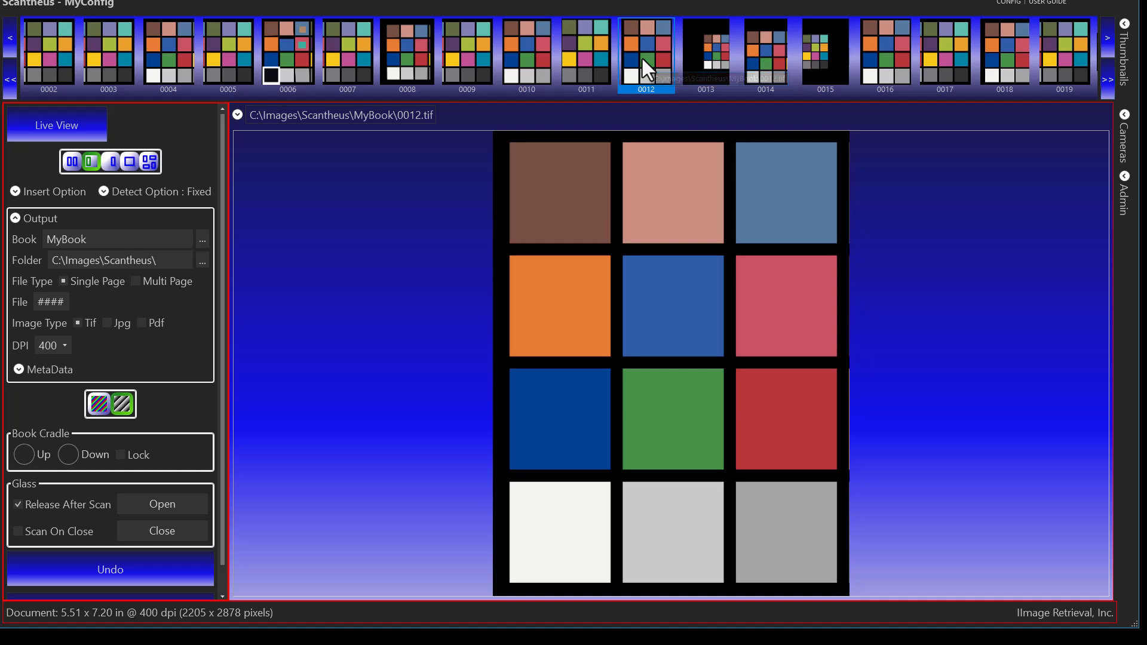
{"action": "key", "text": "Home"}
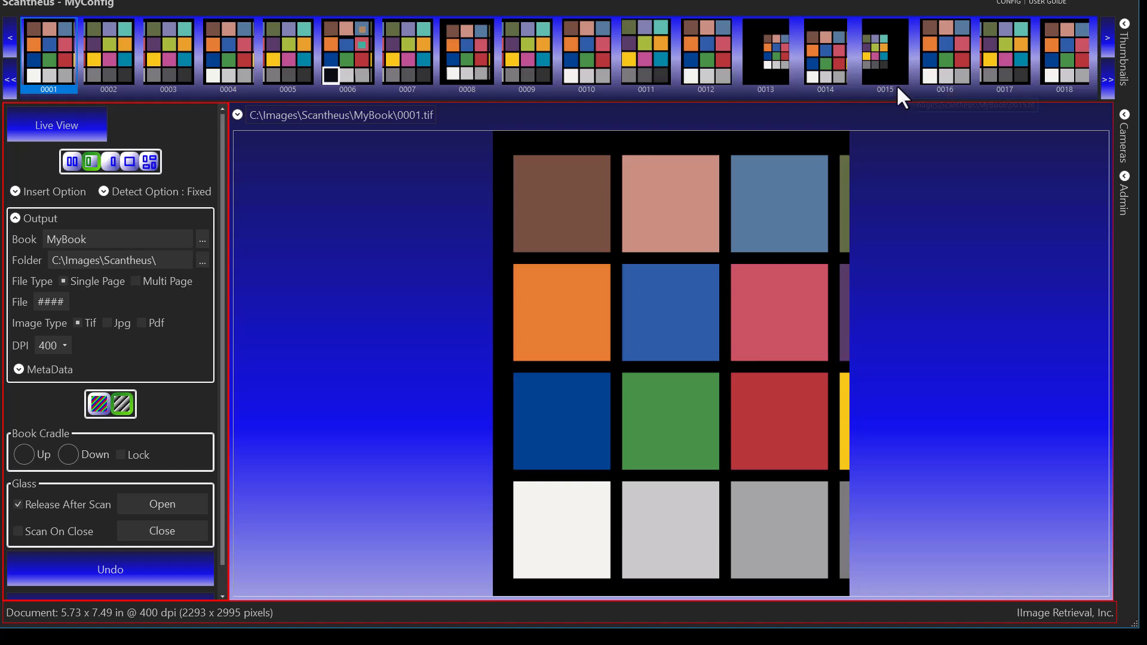
{"action": "left_click", "coordinate": [1105, 80]}
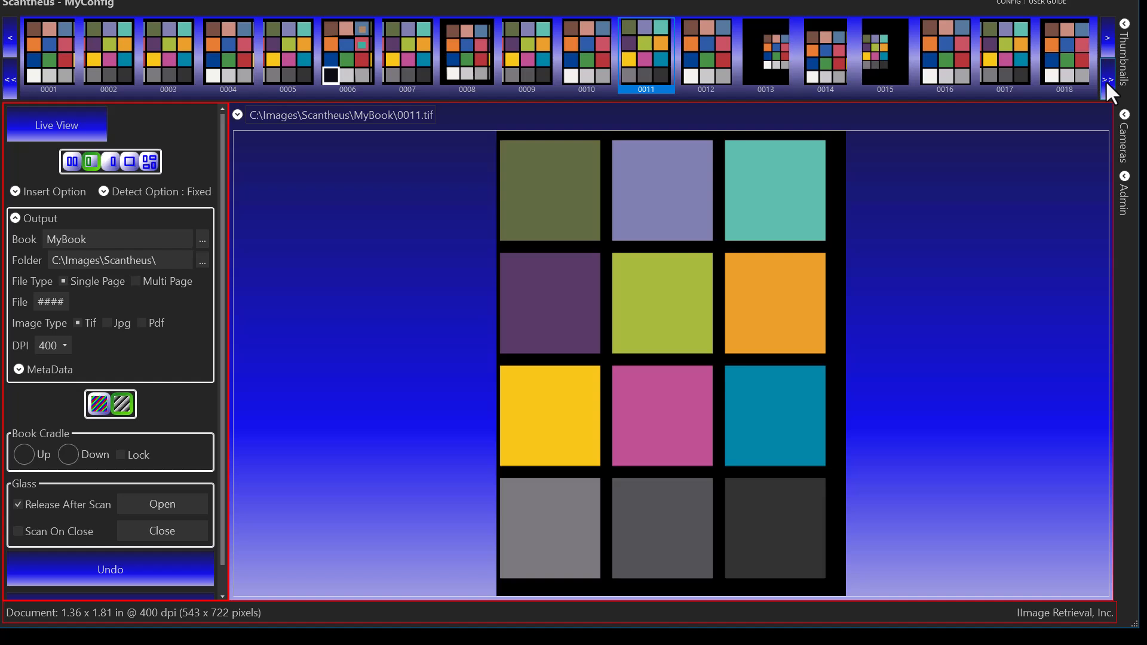
{"action": "left_click", "coordinate": [1105, 80]}
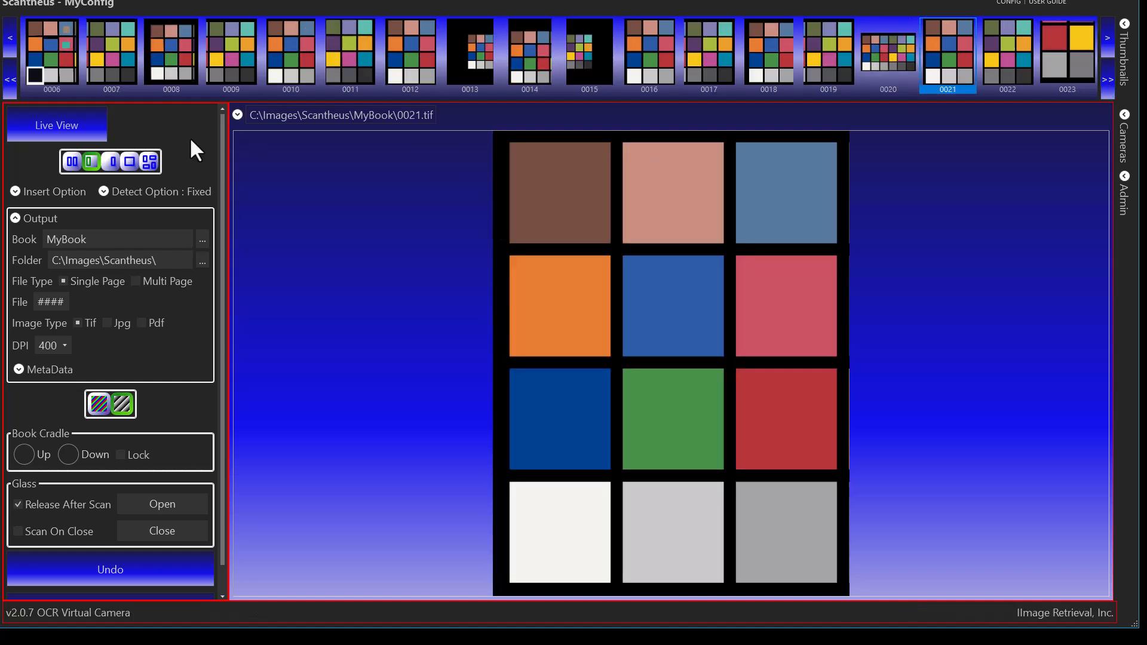
{"action": "left_click", "coordinate": [8, 90]}
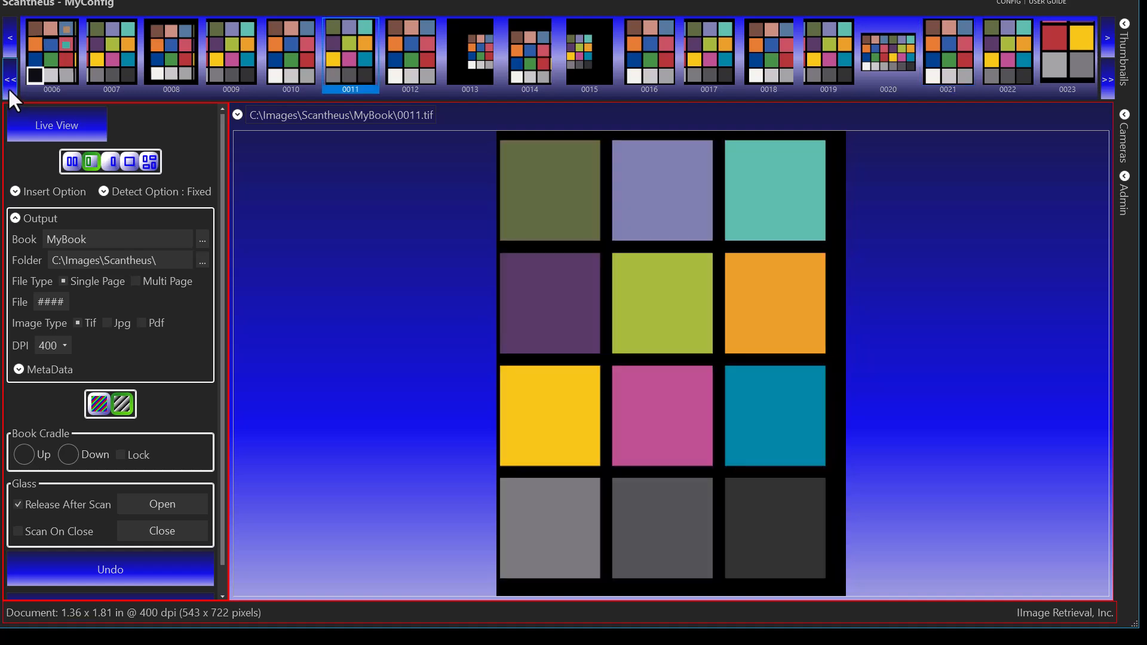
{"action": "left_click", "coordinate": [9, 87]}
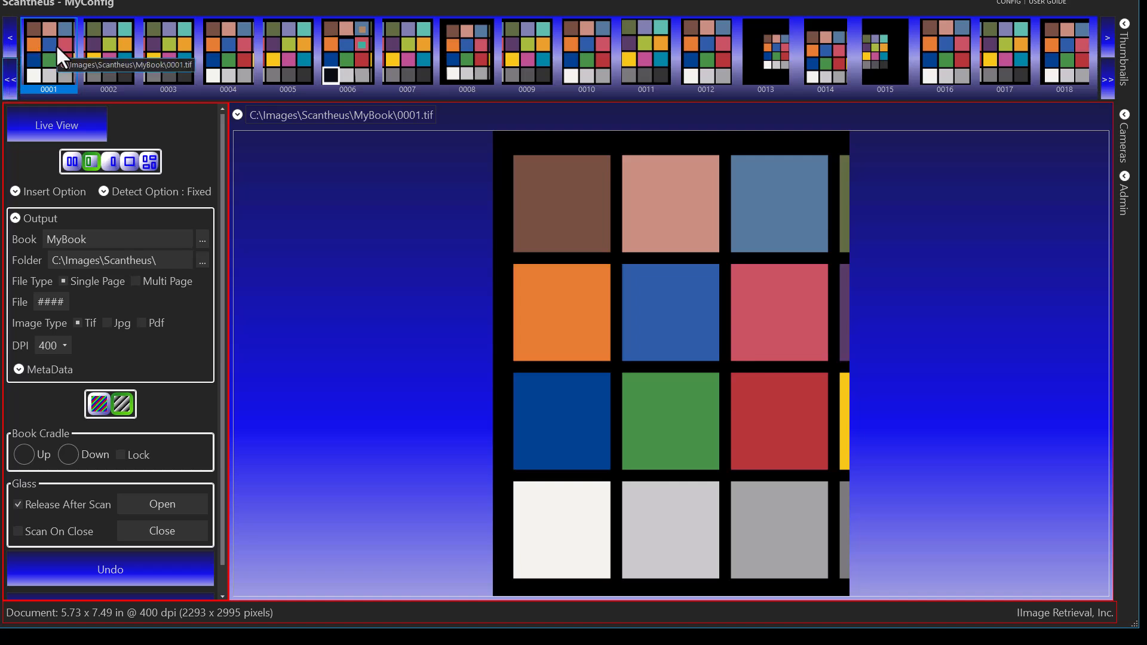
View image 0005 and move through the neighbouring images one at a time, ending on image 0011.
{"action": "left_click", "coordinate": [289, 59]}
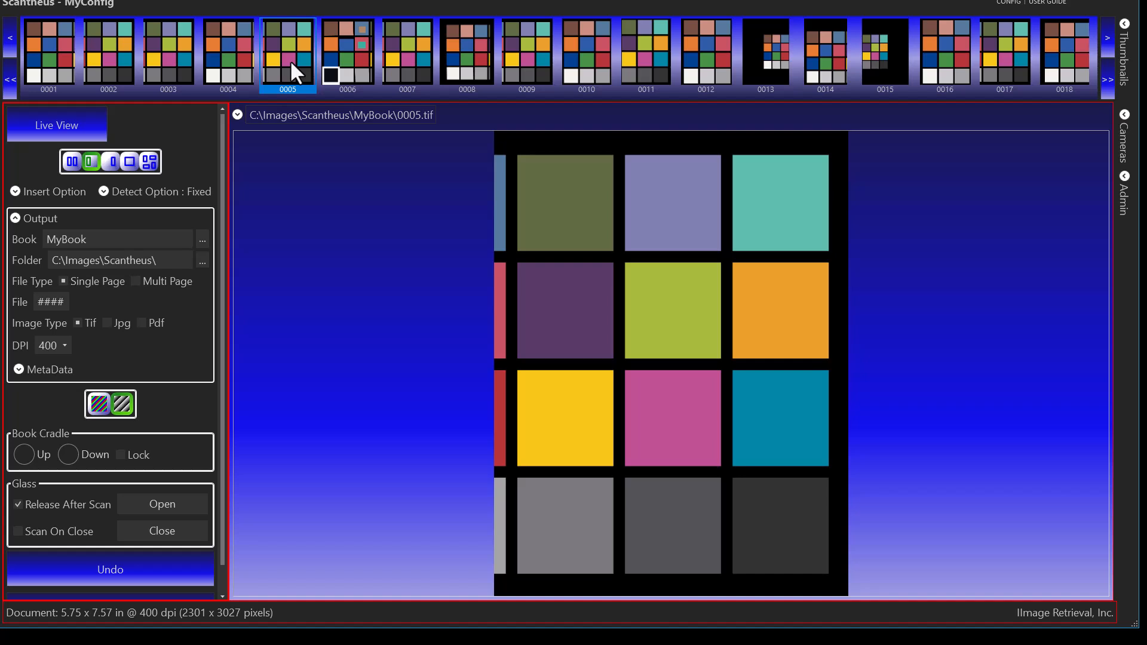
{"action": "key", "text": "Right"}
{"action": "key", "text": "Right"}
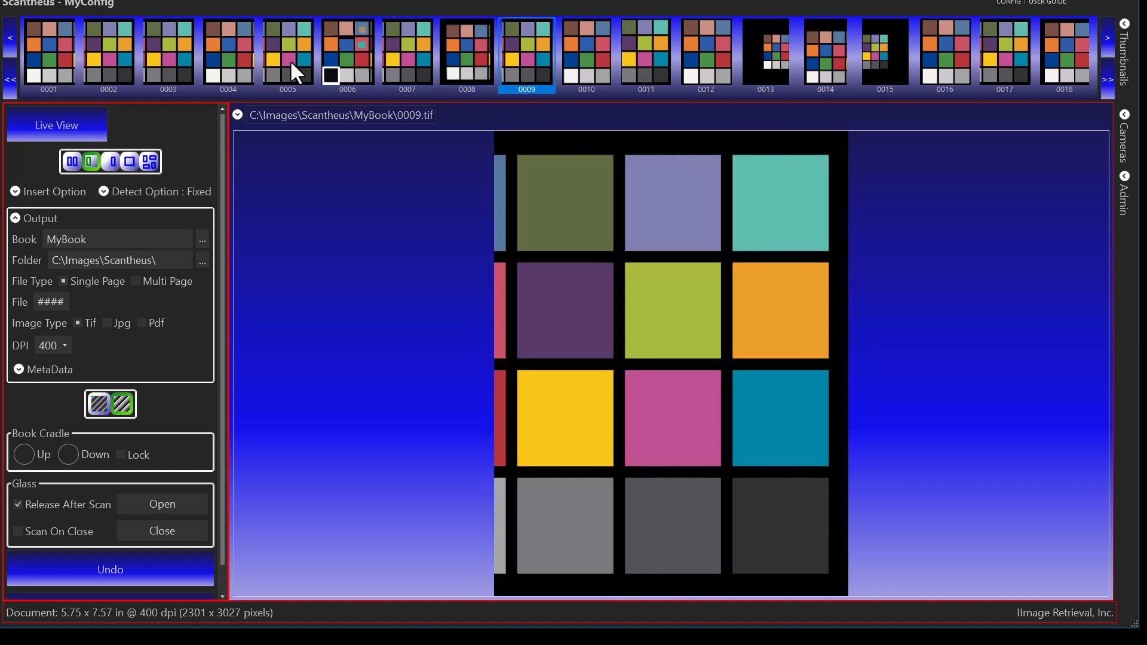
{"action": "key", "text": "Right"}
{"action": "key", "text": "Right"}
{"action": "key", "text": "Right"}
{"action": "key", "text": "Right"}
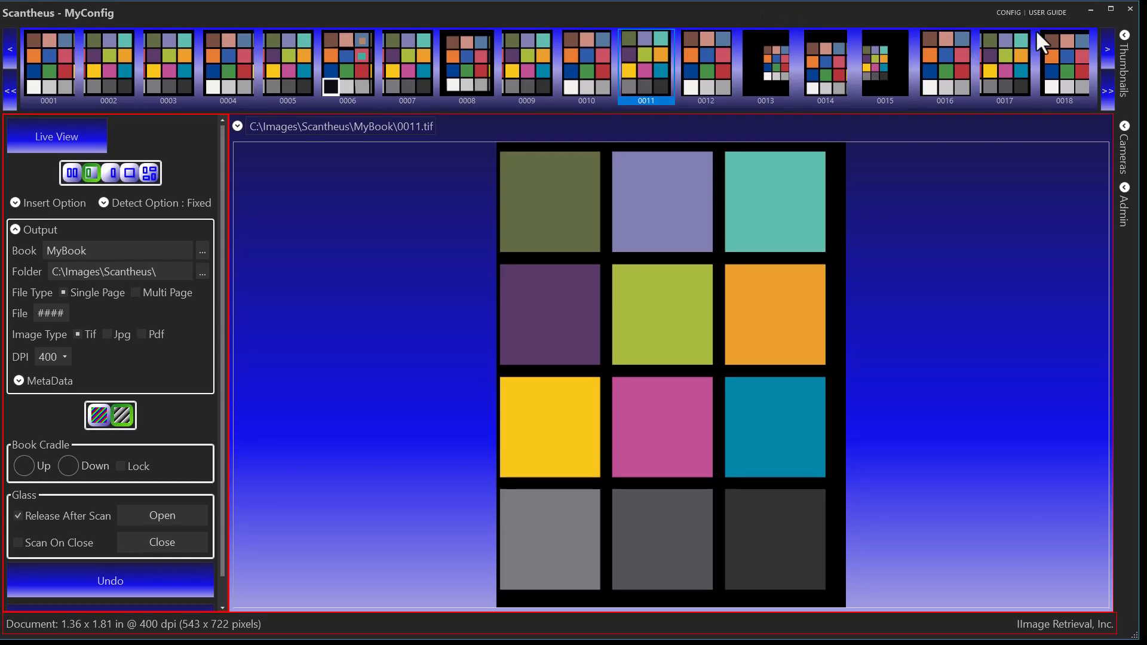
Open the Scantheus User Guide, look through its cover page and close the guide.
{"action": "left_click", "coordinate": [1038, 11]}
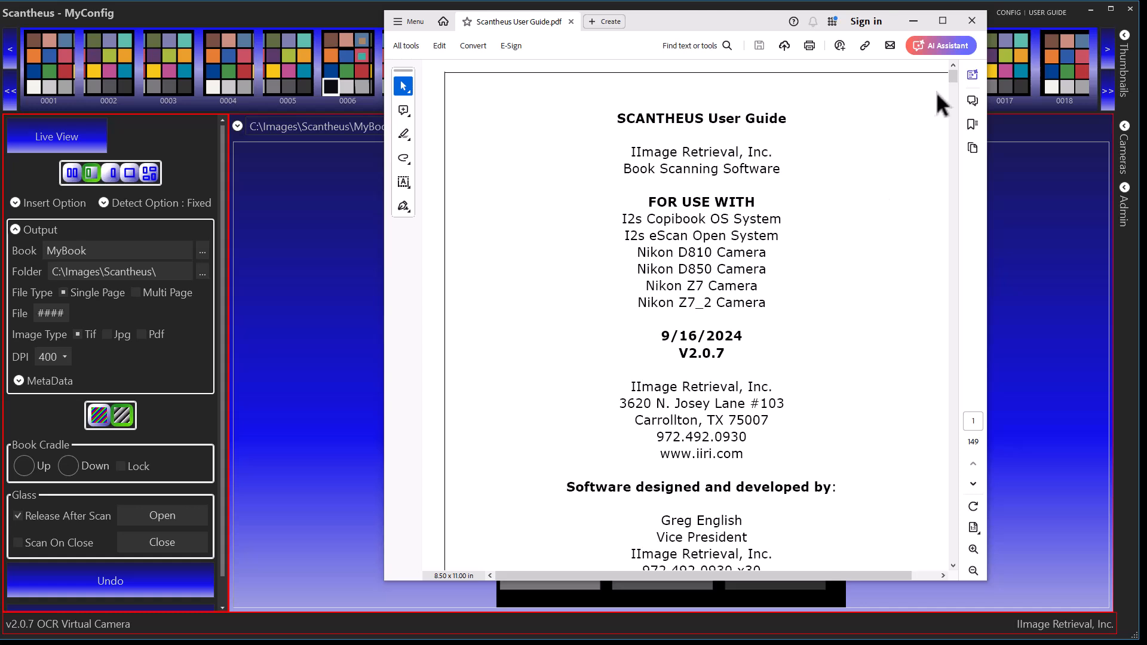
{"action": "left_click", "coordinate": [953, 565]}
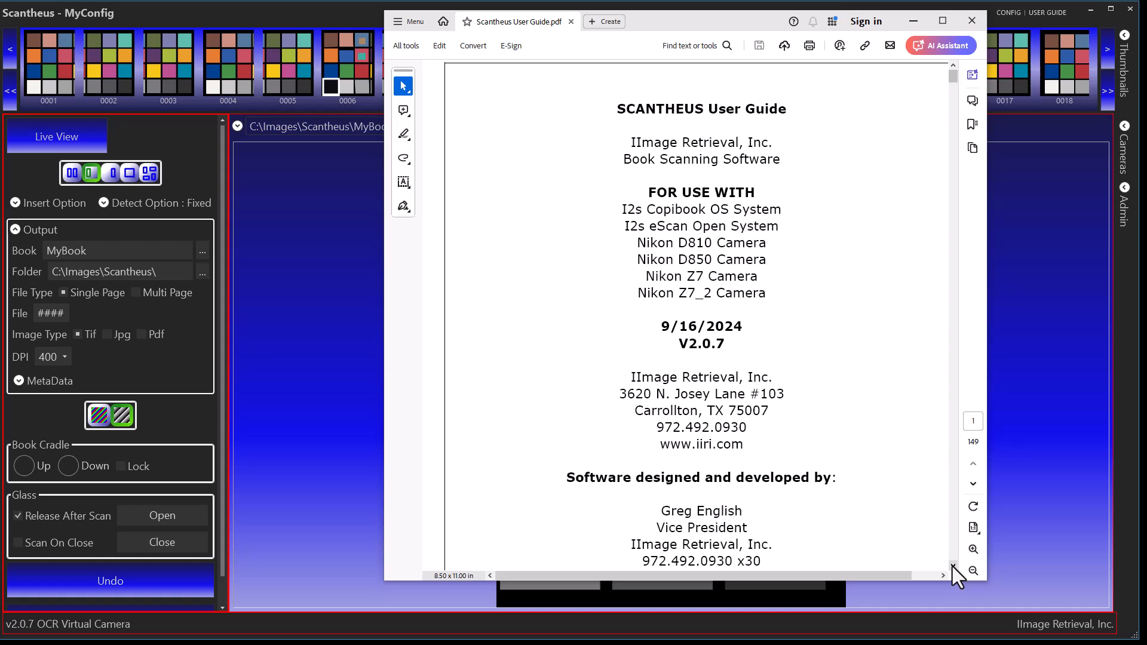
{"action": "left_click", "coordinate": [952, 566]}
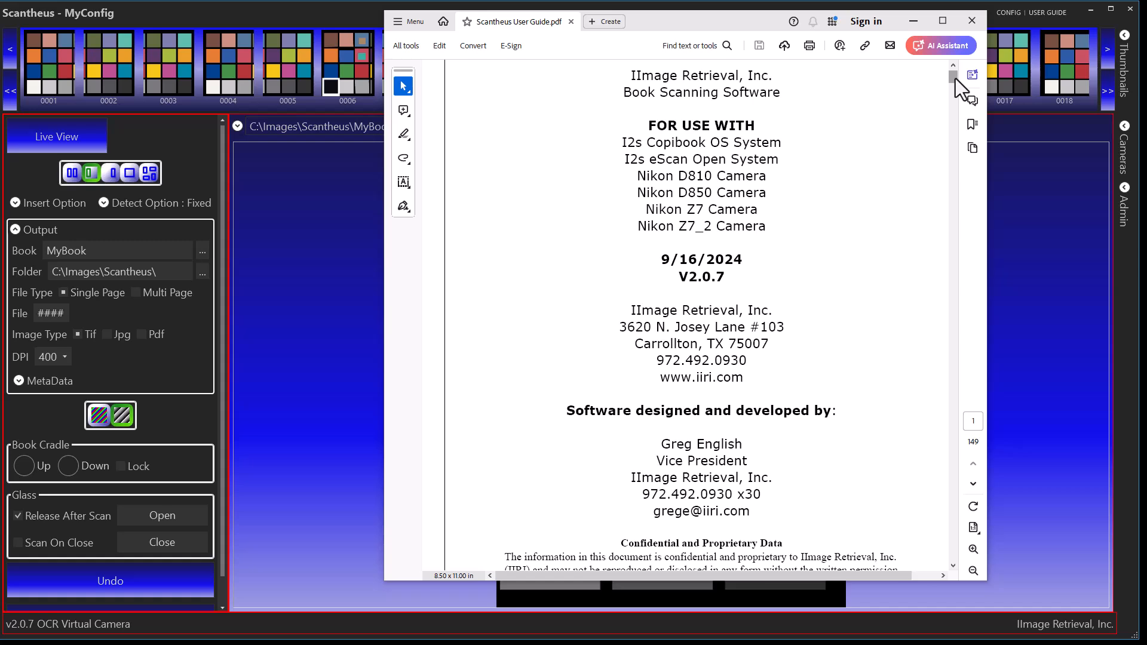
{"action": "mouse_move", "coordinate": [955, 78]}
{"action": "left_mouse_down"}
{"action": "mouse_move", "coordinate": [955, 95]}
{"action": "mouse_move", "coordinate": [952, 74]}
{"action": "left_mouse_up"}
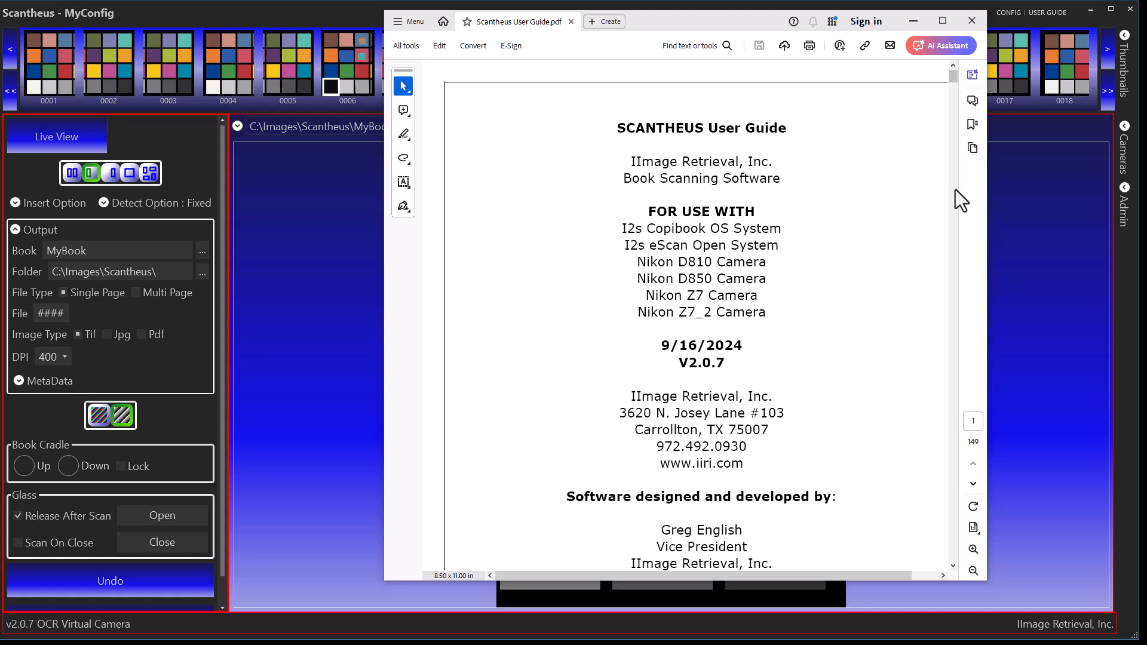
{"action": "left_click", "coordinate": [972, 19]}
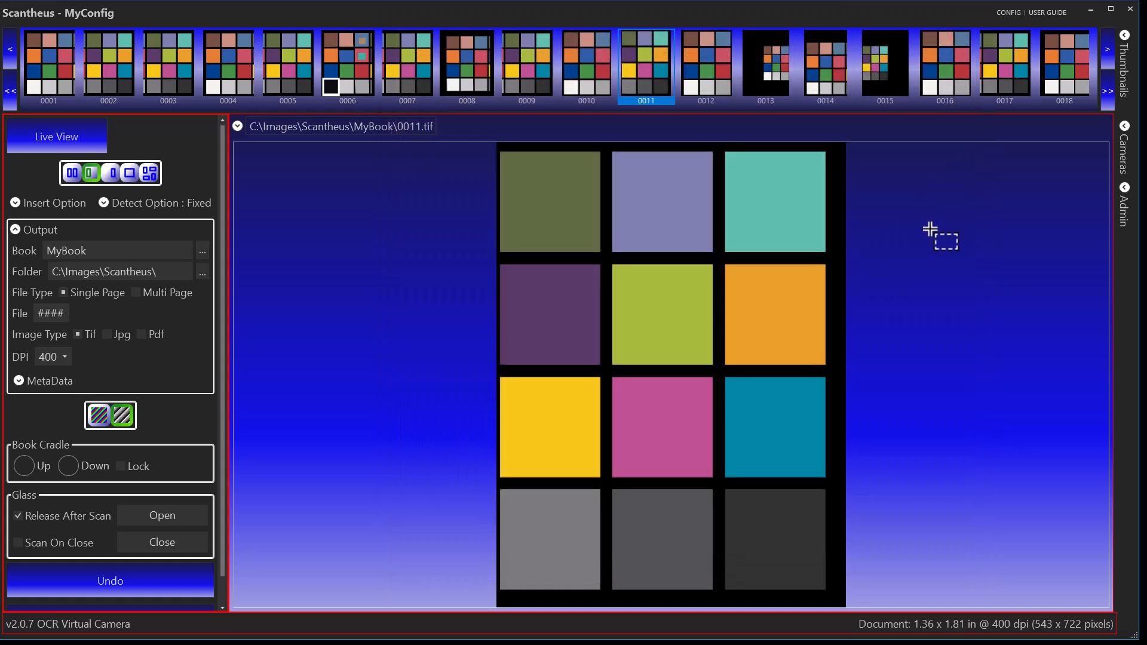